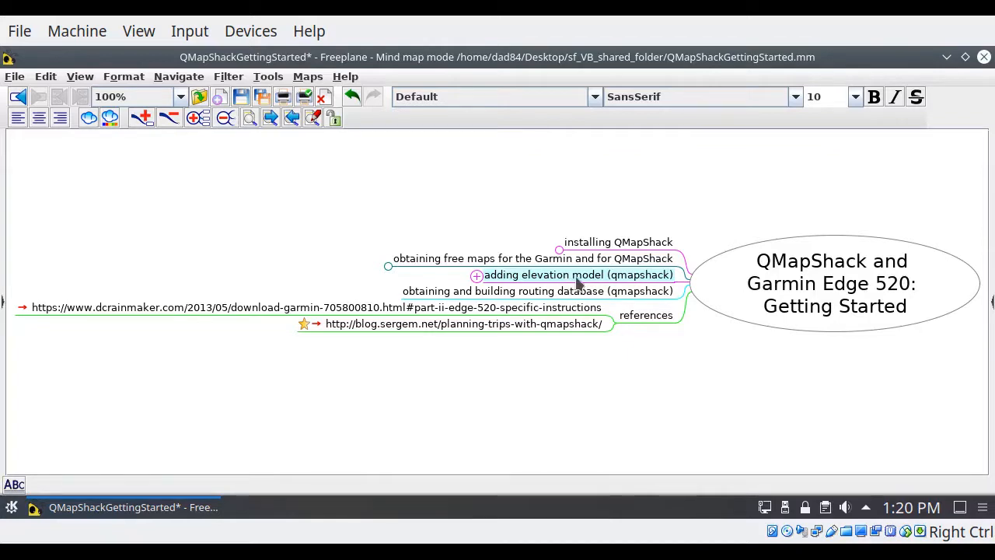
Step: Look over the getting-started topics in the mind map and expand the "installing QMapShack" branch
left_click(564, 299)
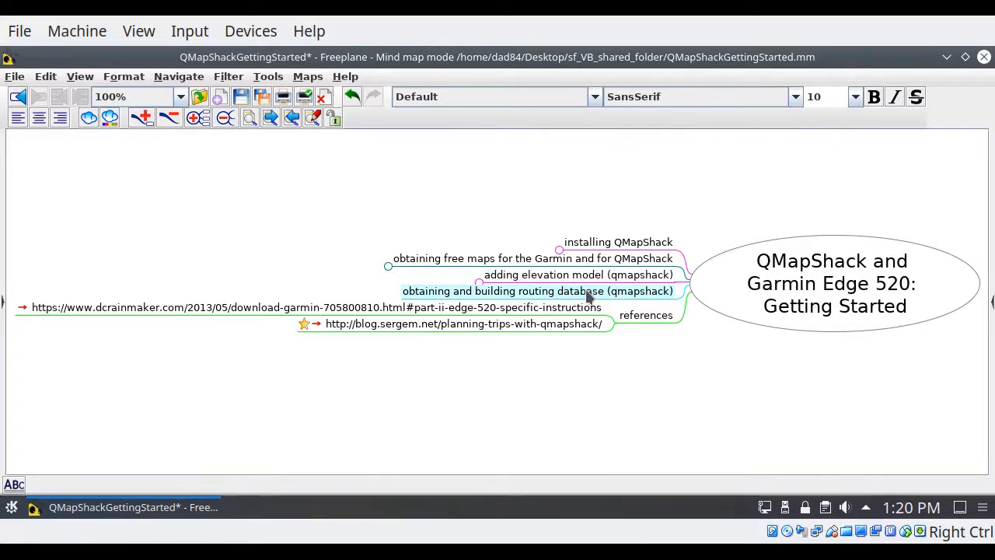
left_click(591, 261)
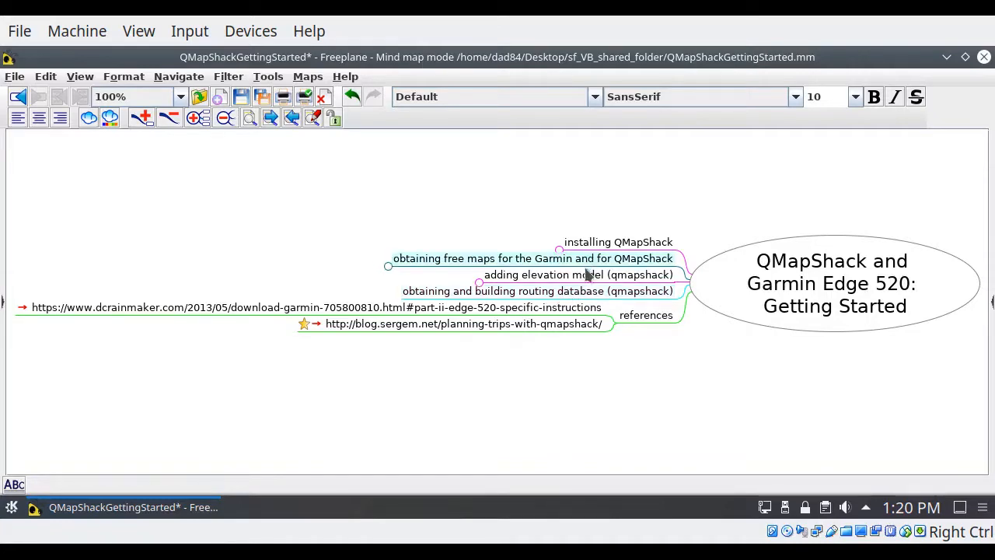
left_click(589, 278)
left_click(581, 294)
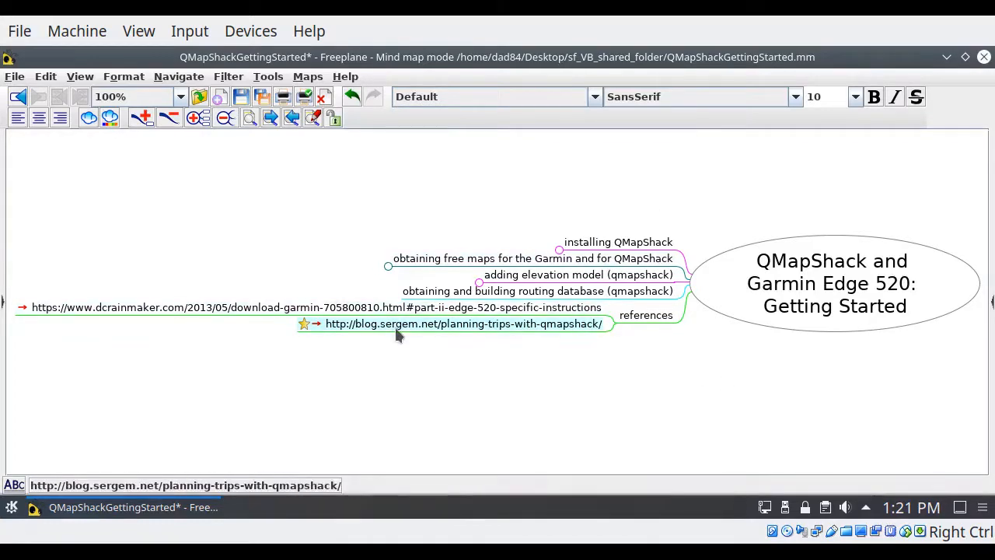
left_click(559, 247)
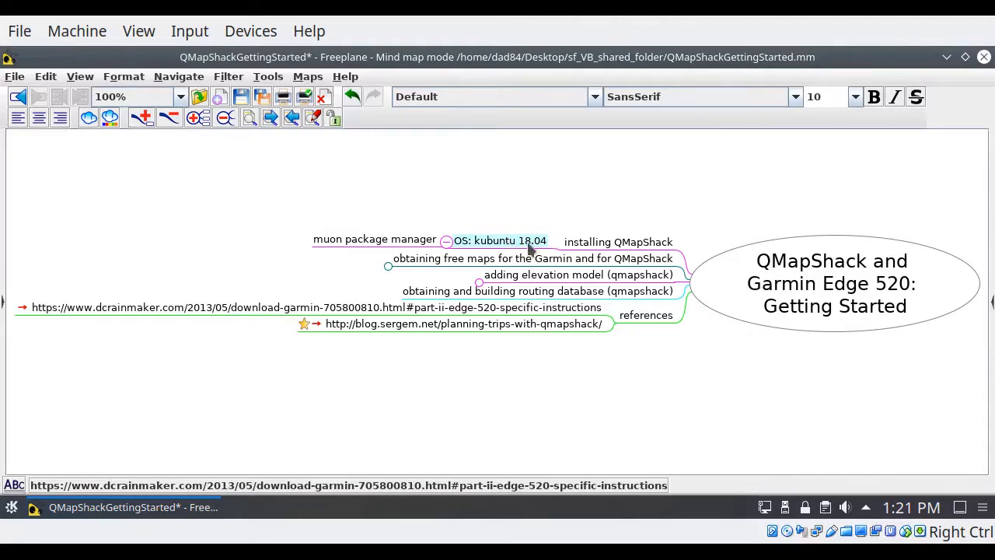
Step: Switch to Muon Package Manager, search for "qmapsh", and mark qmapshack for installation together with its required additional packages
left_click(946, 56)
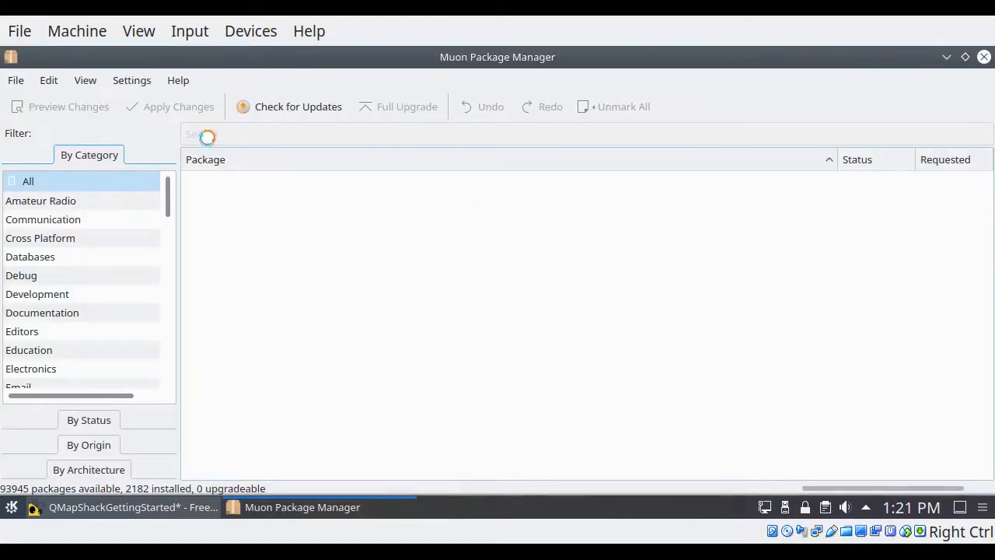
type("qmapsh")
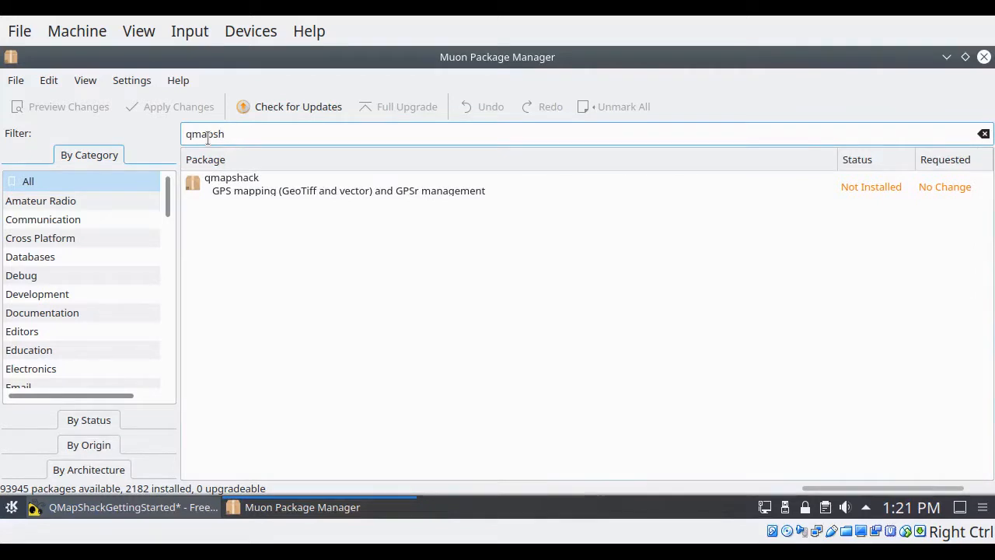
left_click(238, 193)
right_click(241, 165)
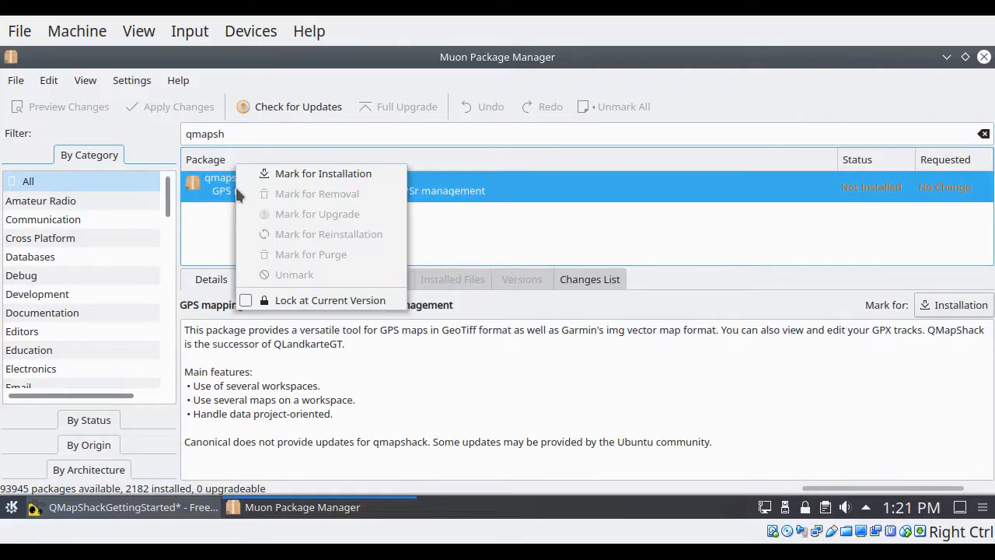
left_click(303, 171)
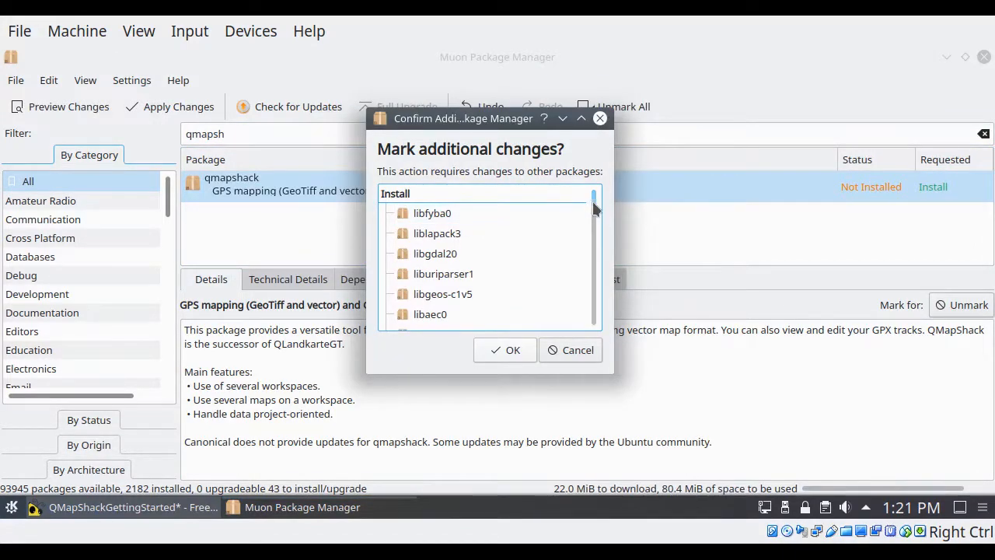
mouse_move(594, 208)
left_mouse_down()
mouse_move(594, 338)
mouse_move(591, 196)
left_mouse_up()
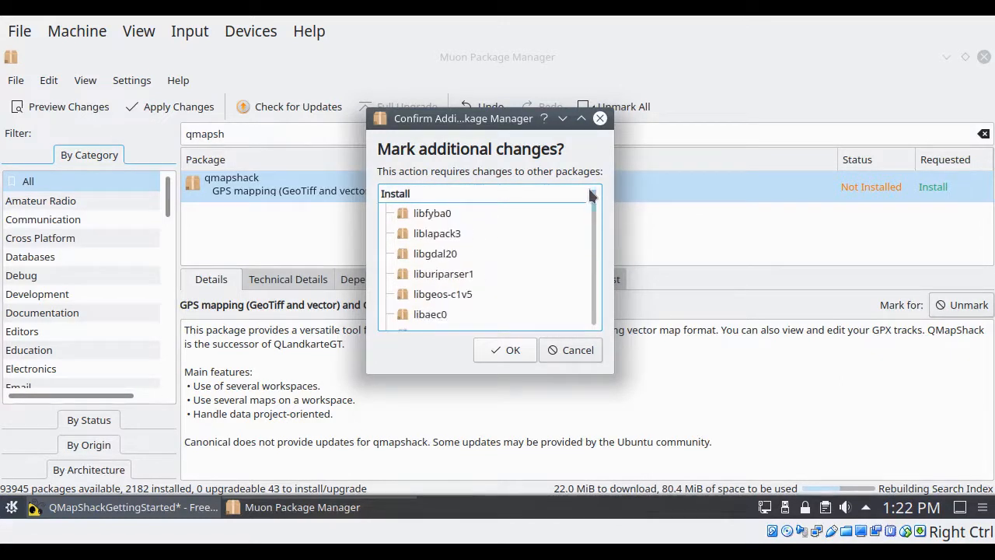
left_click(501, 350)
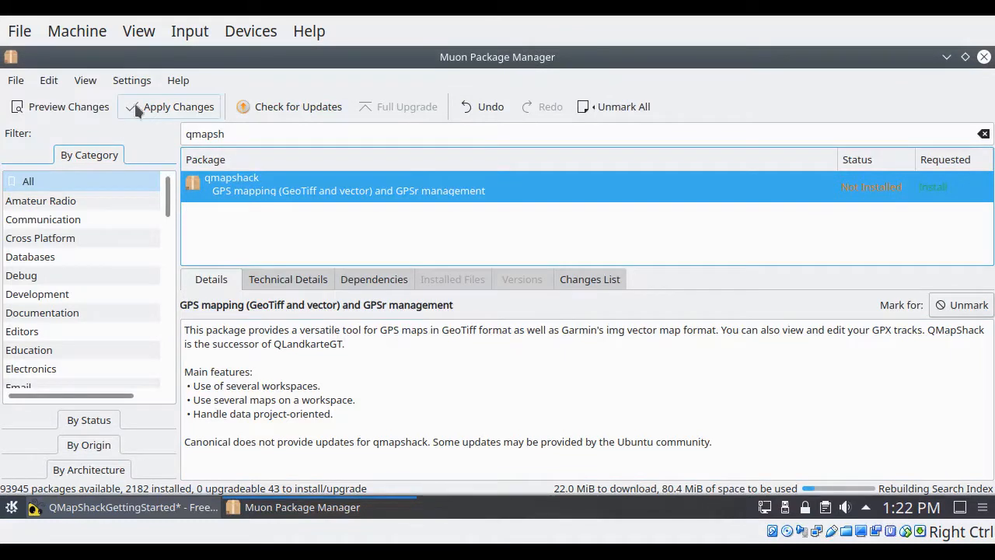
Step: Apply the marked package changes, authenticating with the account password, and close the package manager once installation is done
left_click(150, 114)
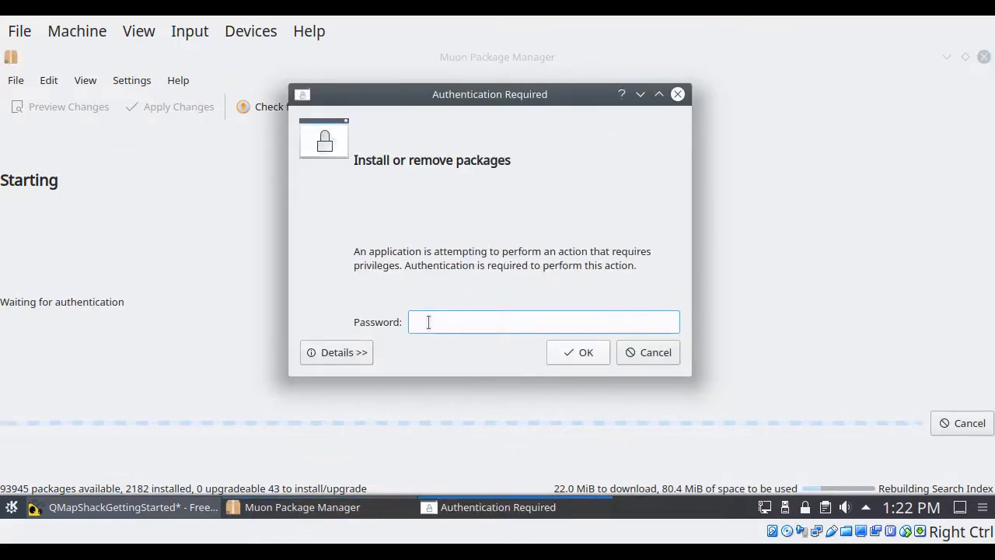
type("*********")
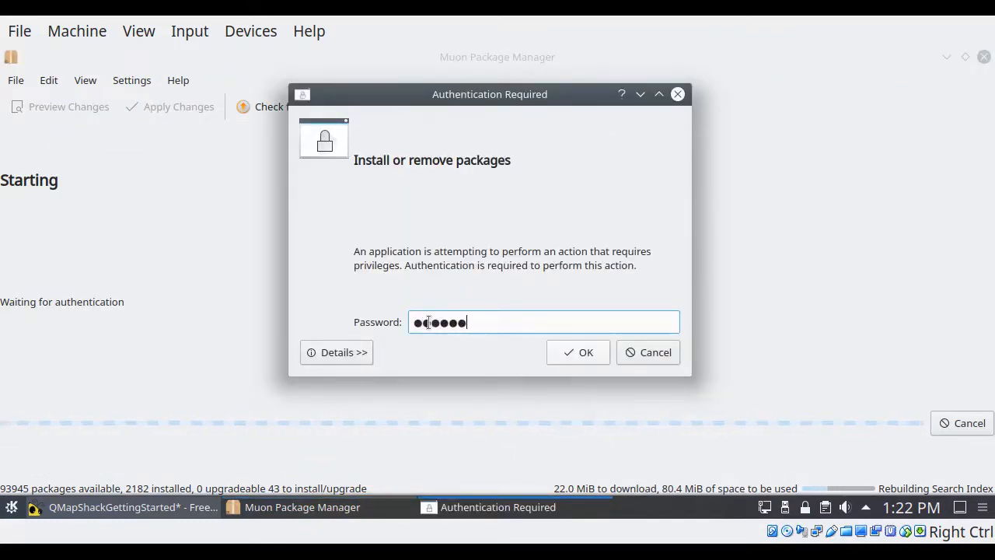
type("****")
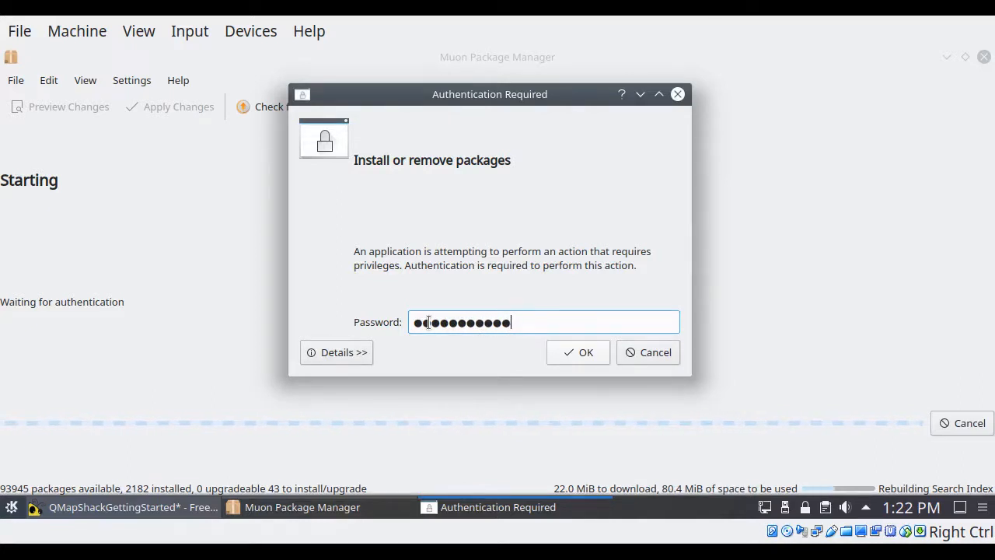
type("*****")
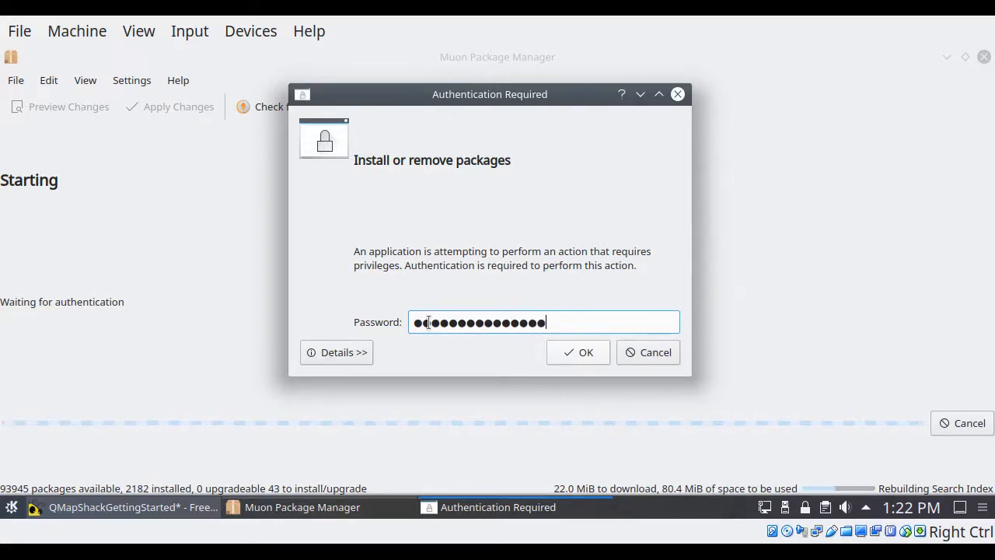
key("Return")
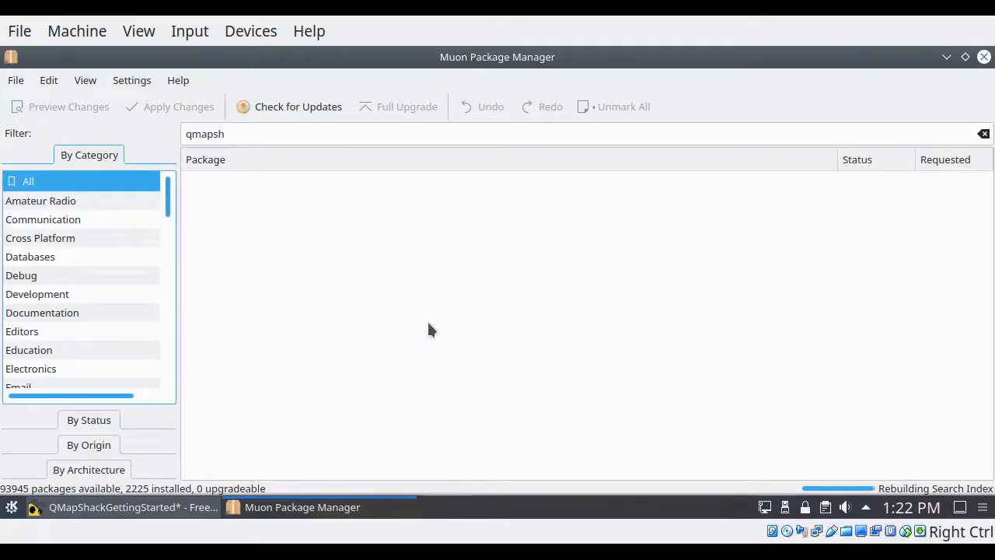
left_click(984, 56)
Step: Launch the QMapShack application by searching for "qmap" and switch the virtual machine window to full-screen mode
left_click(263, 284)
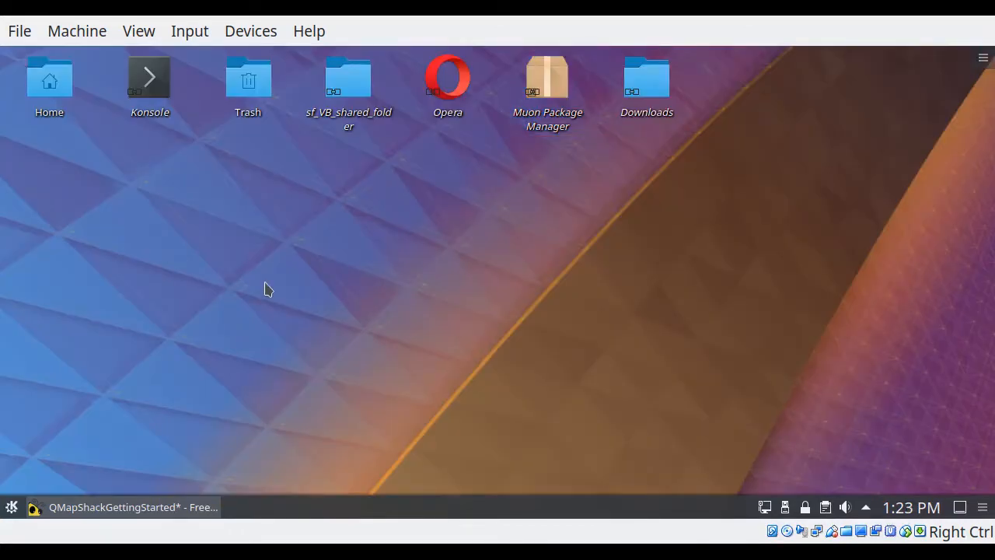
key("alt+space")
type("qmap")
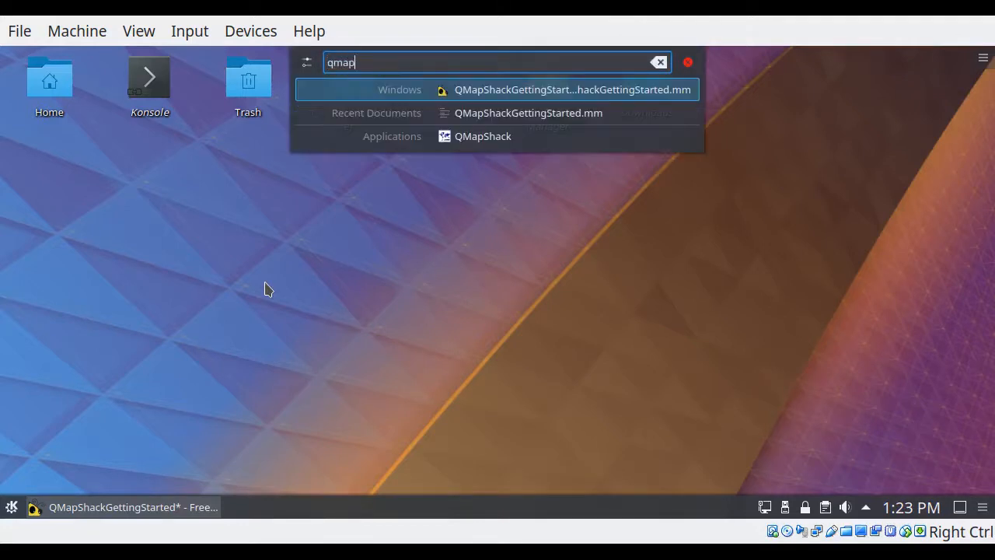
left_click(459, 136)
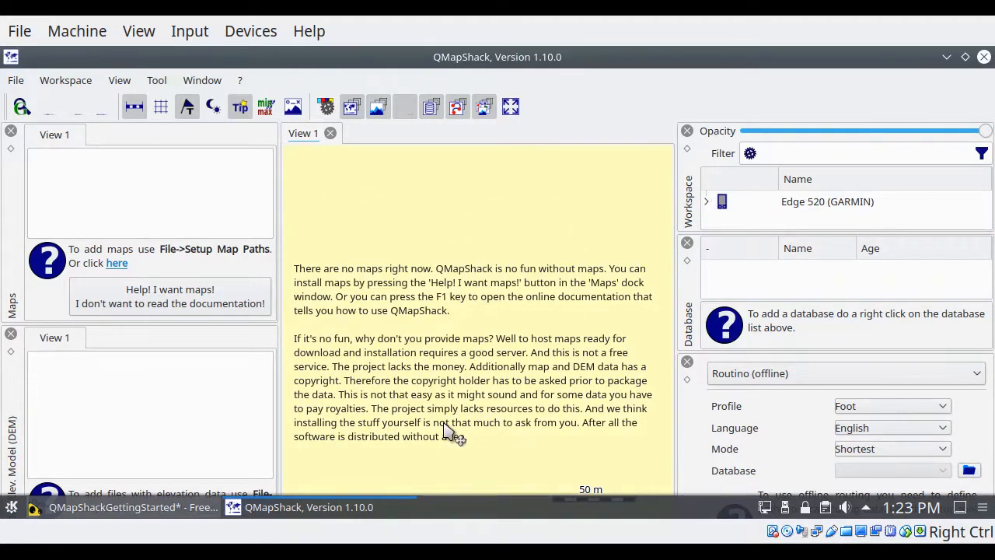
key("Control_R+f")
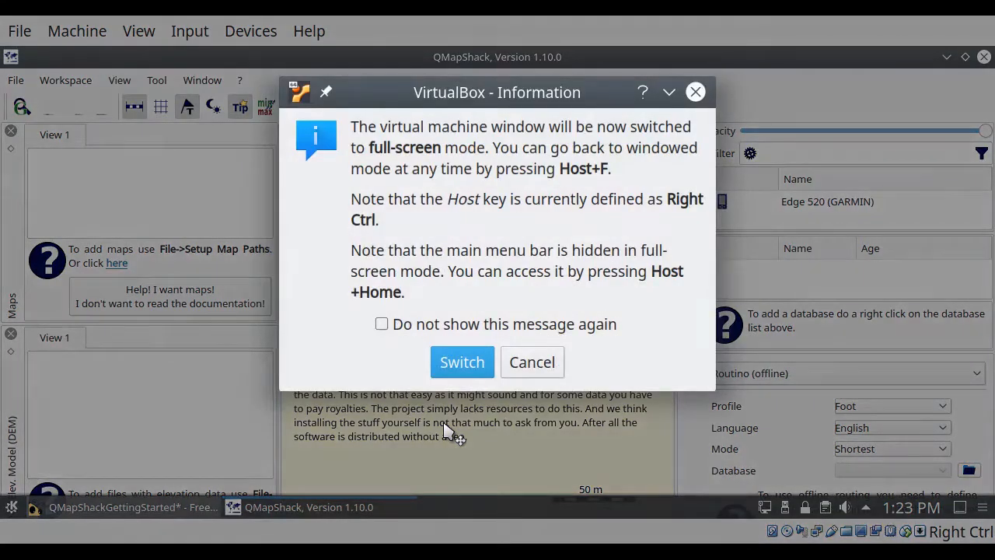
key("Return")
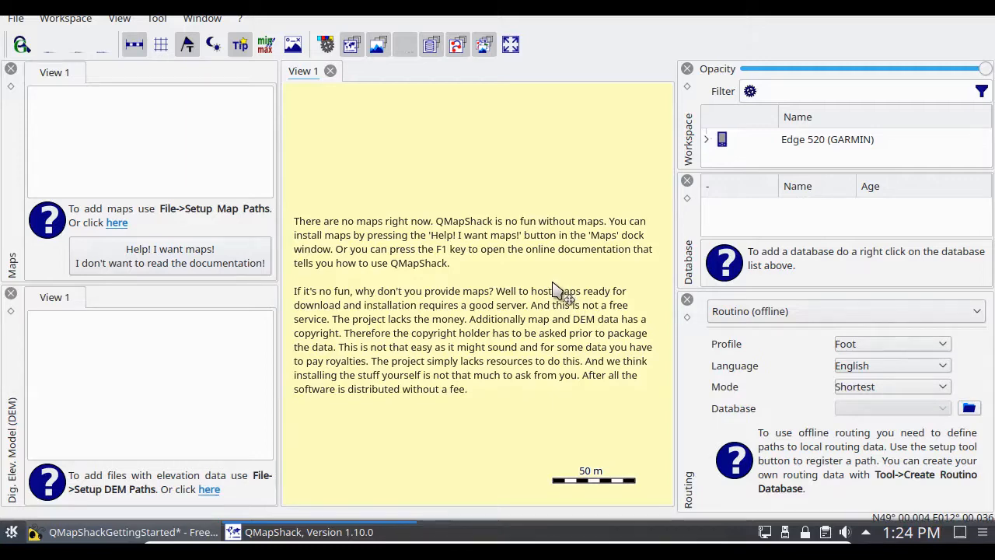
Step: Close QMapShack and expand the "obtaining free maps for the Garmin and for QMapShack" branch in the Freeplane mind map
left_click(16, 18)
left_click(31, 200)
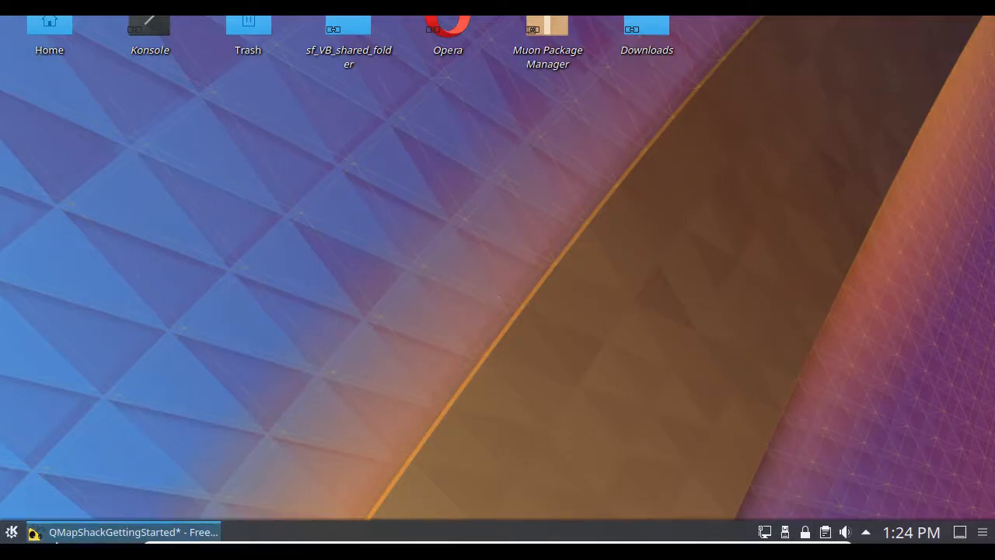
left_click(92, 536)
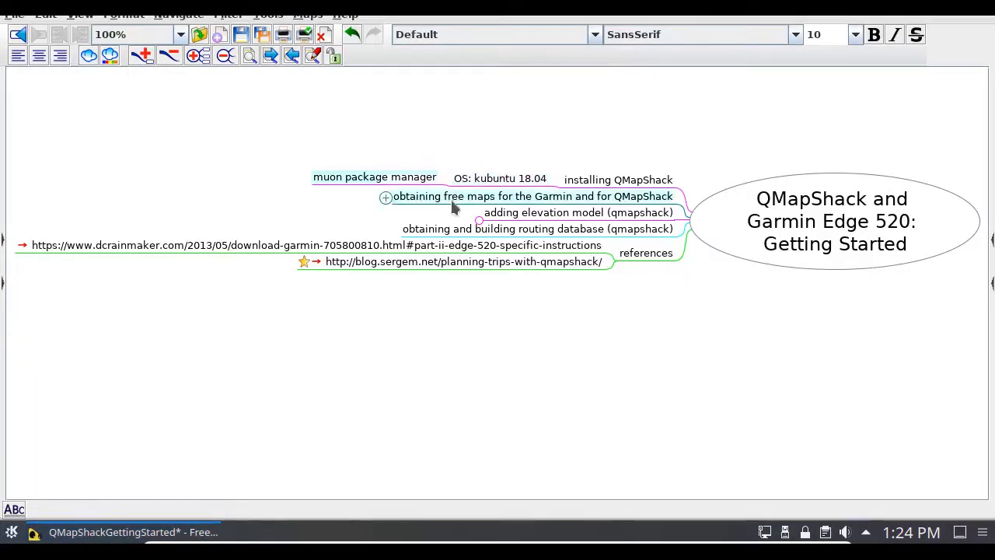
left_click(388, 203)
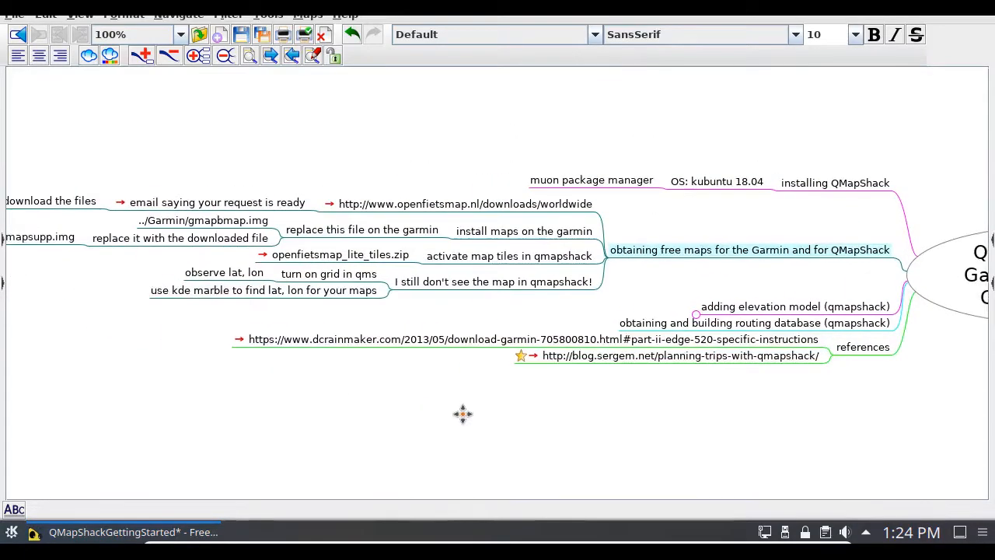
Step: View the OpenFietsMap worldwide downloads page in a maximized Opera window and go on to garmin.openstreetmap.nl
left_click(460, 349)
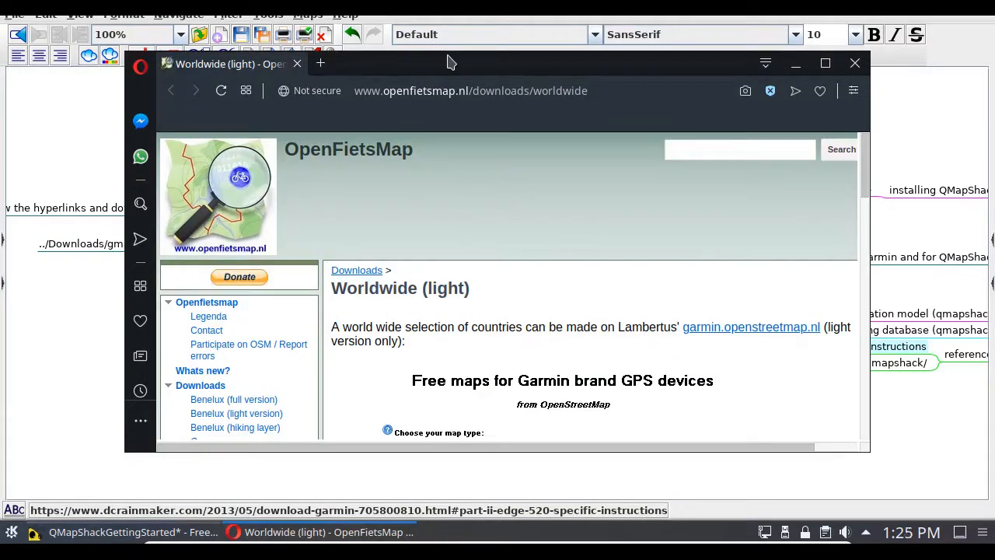
double_click(449, 62)
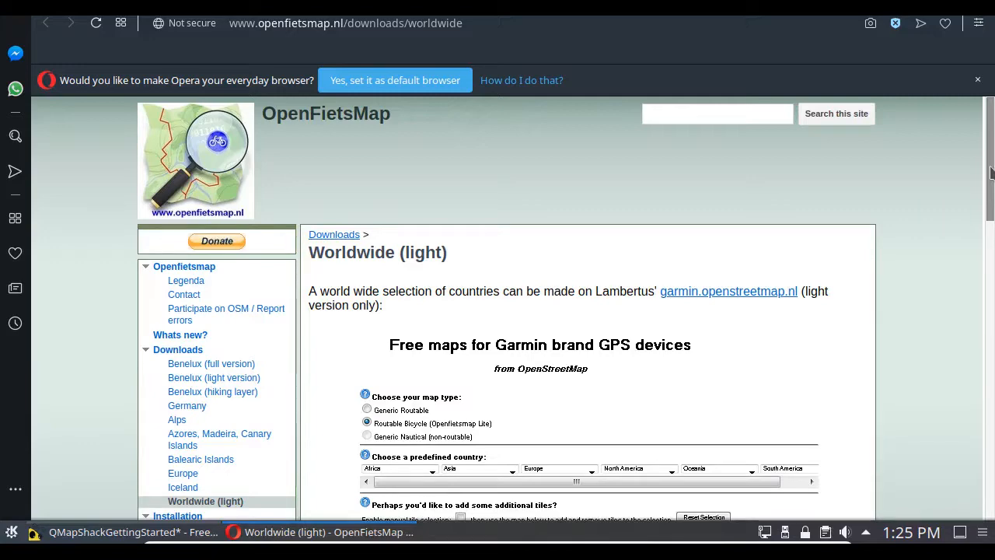
left_click_drag(991, 172, 992, 204)
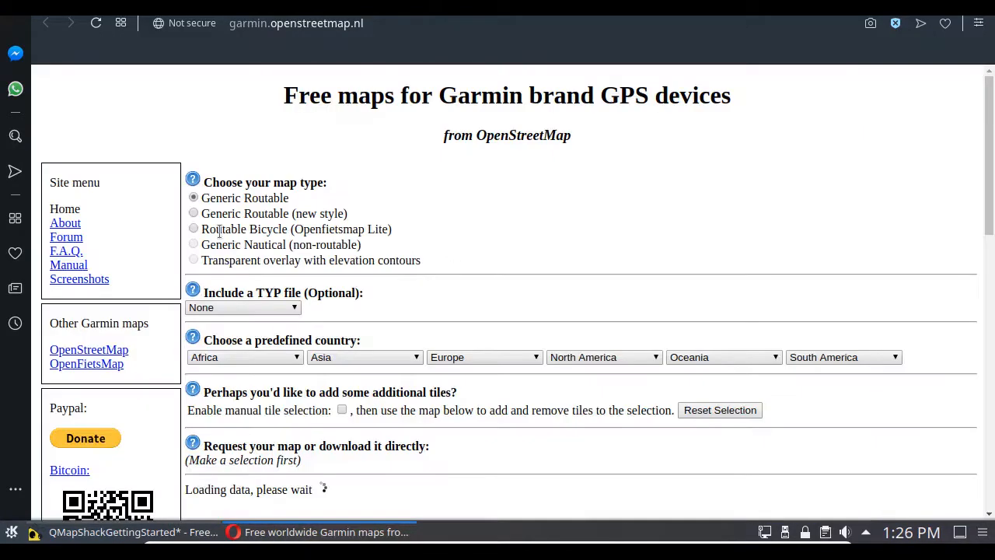
Step: Choose the Routable Bicycle (Openfietsmap Lite) map type and New York as the predefined North America region
left_click(194, 228)
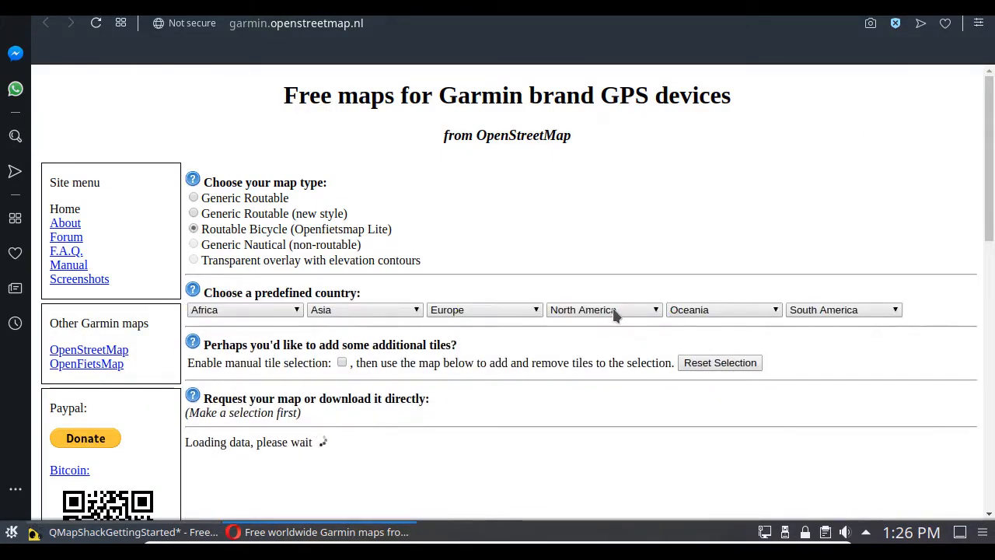
left_click(614, 311)
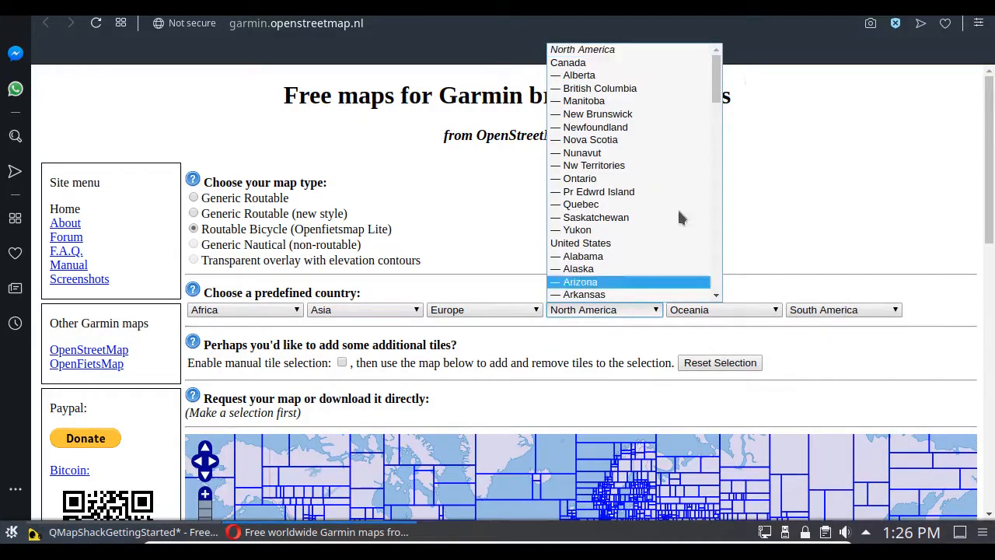
left_click_drag(720, 87, 721, 163)
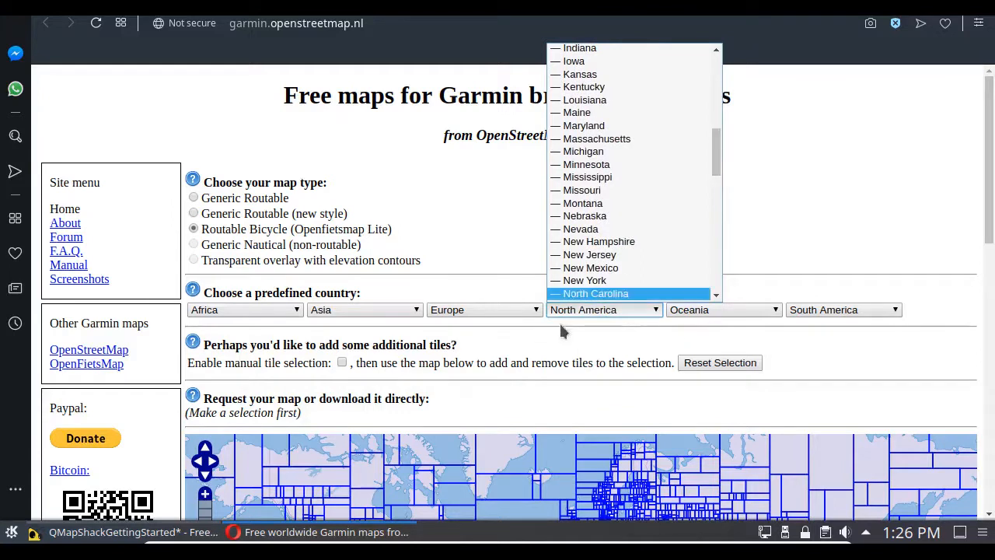
scroll(575, 283, "down", 1)
left_click(577, 260)
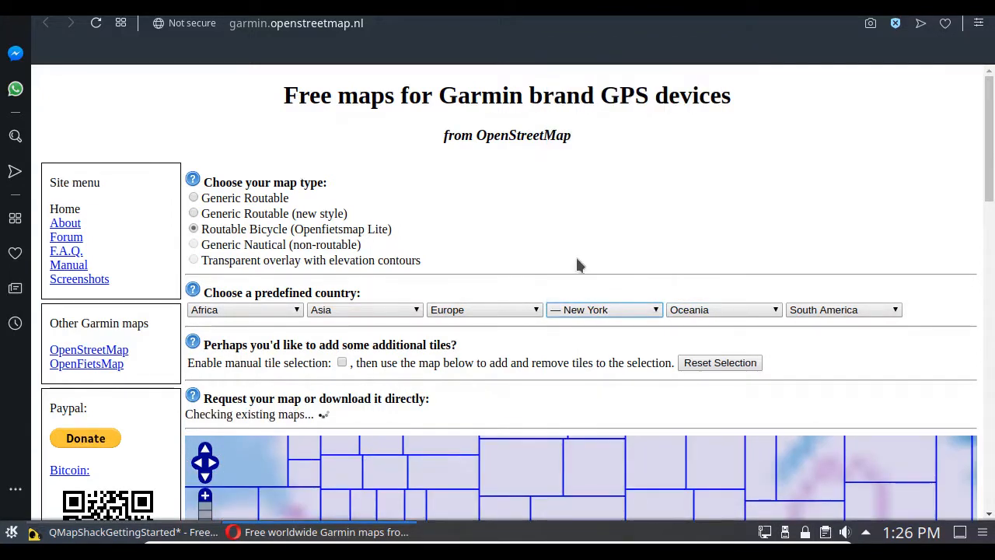
Step: Enable manual tile selection and reset the preselected tiles
left_click(342, 363)
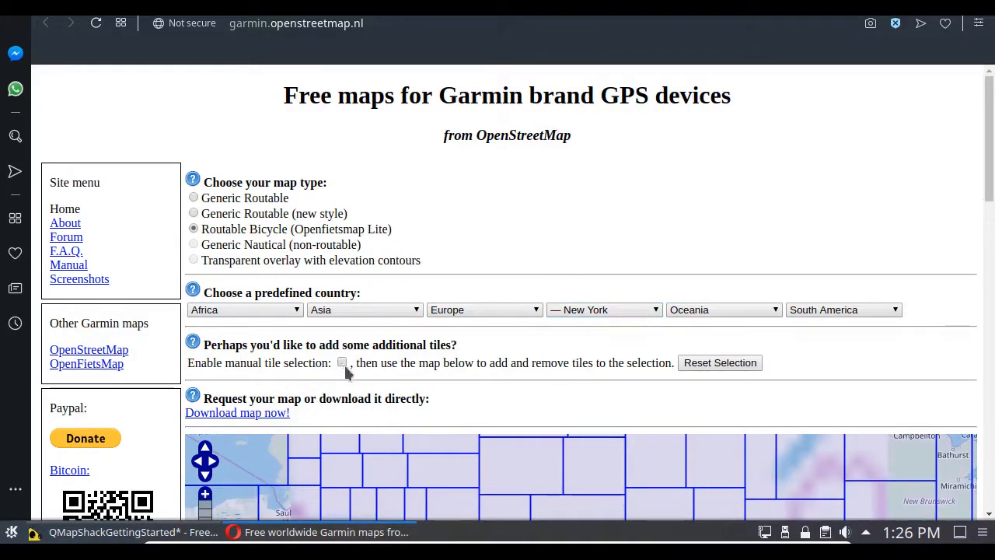
left_click(717, 363)
Step: Select the US-Binghamton tile south of Syracuse and Utica on the tile map
left_click_drag(991, 183, 979, 336)
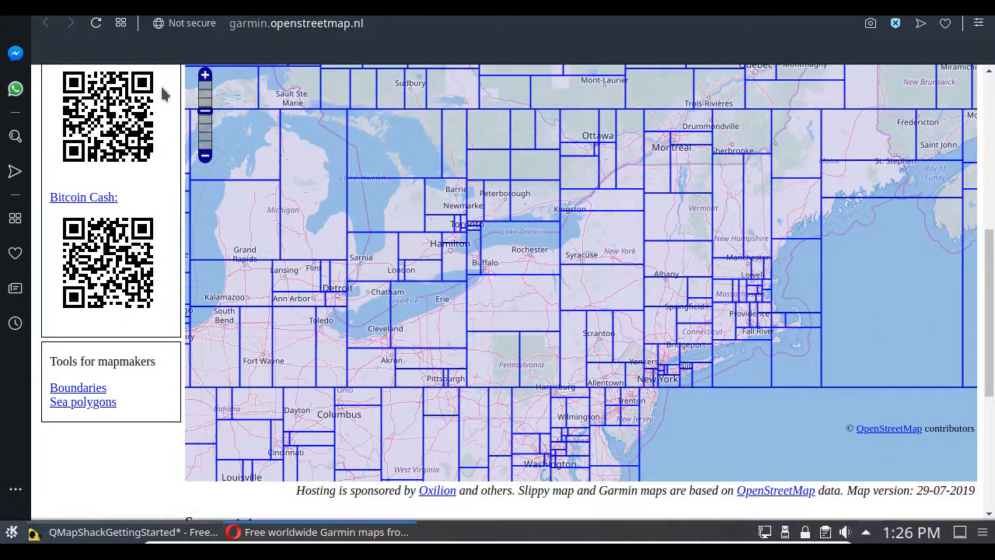
left_click(206, 76)
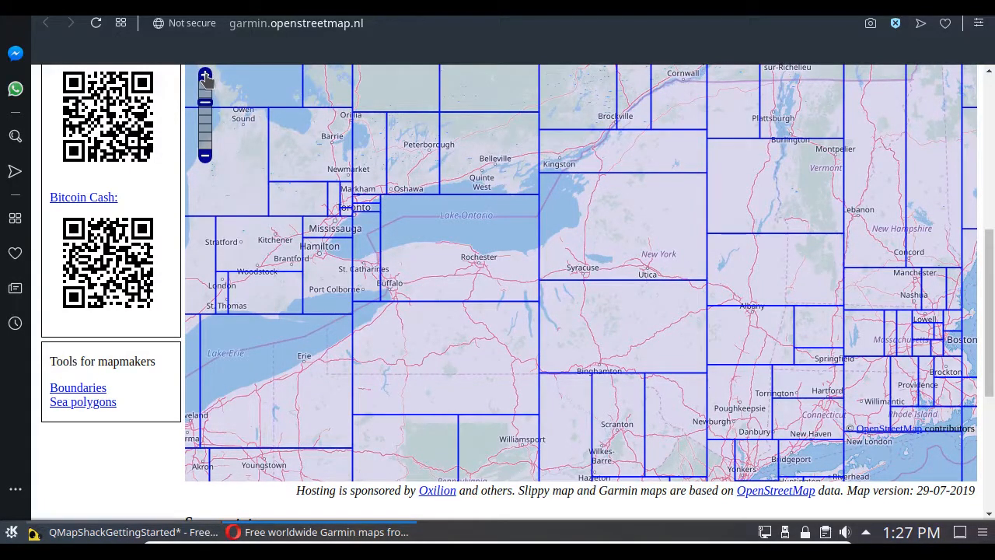
left_click(204, 76)
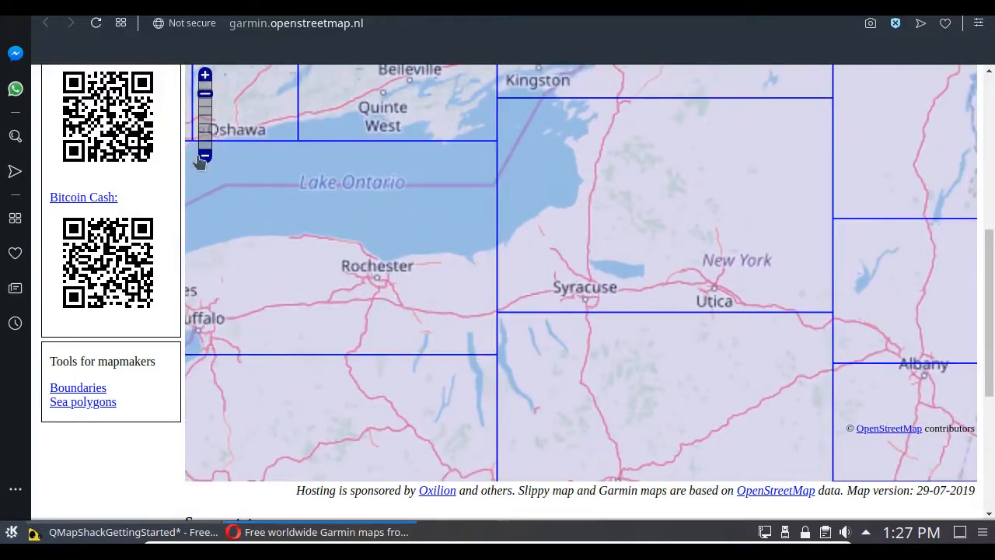
left_click(688, 398)
scroll(989, 363, "down", 1)
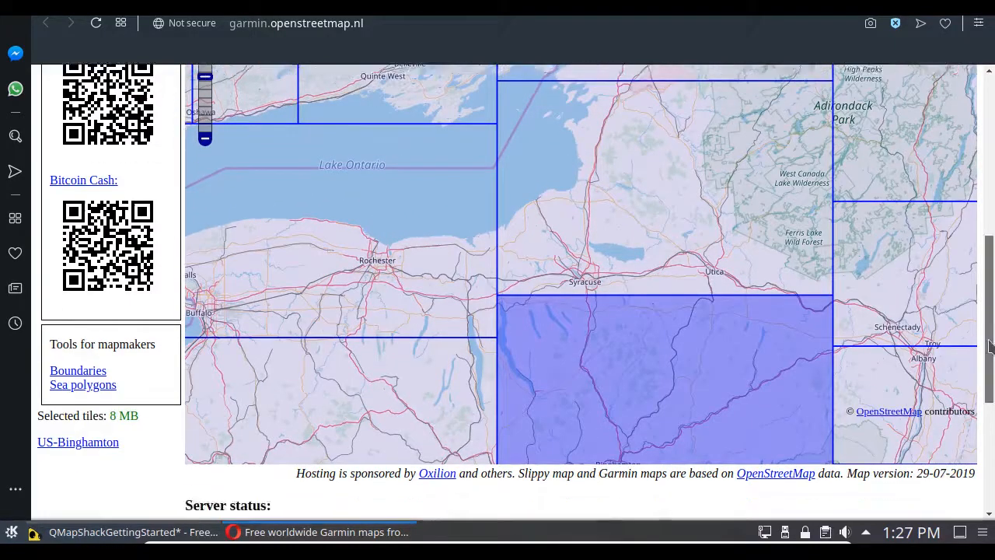
Step: Add the Buffalo–Rochester tile and the tile directly south of it to the map selection
left_click_drag(989, 363, 992, 309)
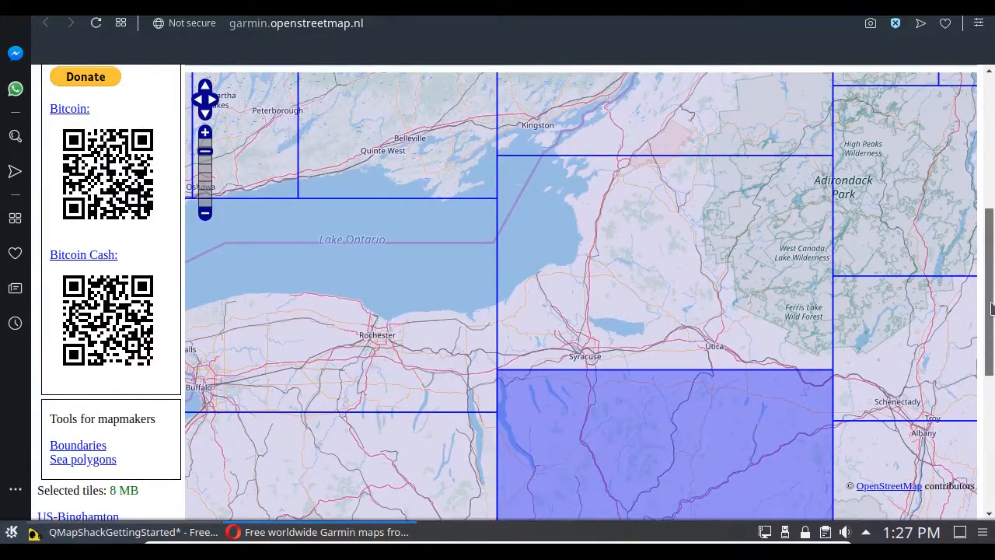
left_click(204, 89)
left_click(204, 112)
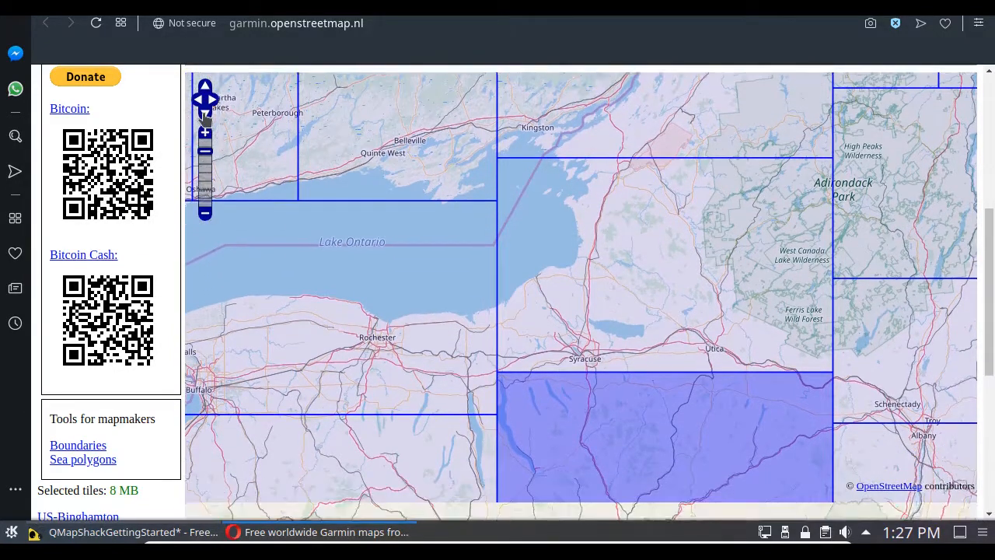
left_click(204, 114)
left_click(204, 114)
left_click(205, 114)
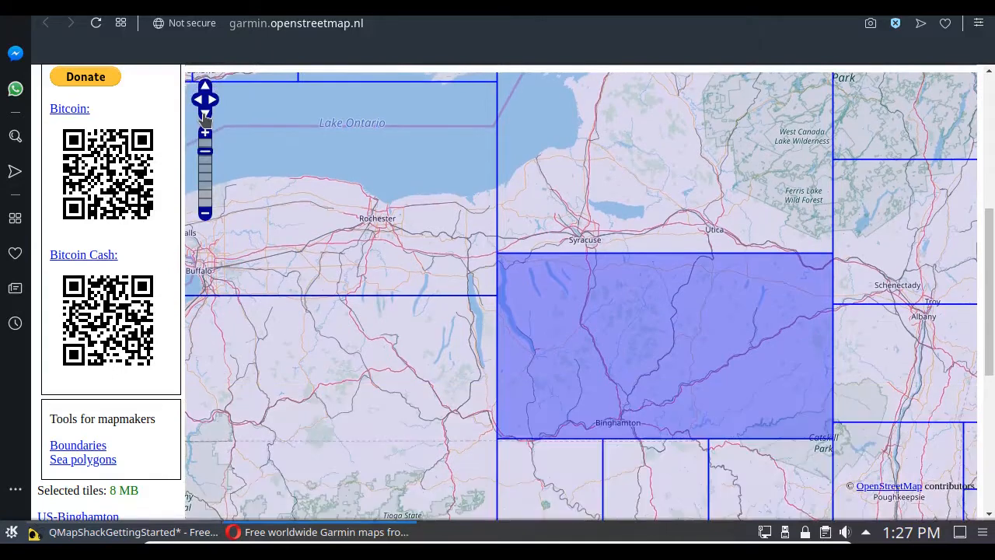
left_click(205, 114)
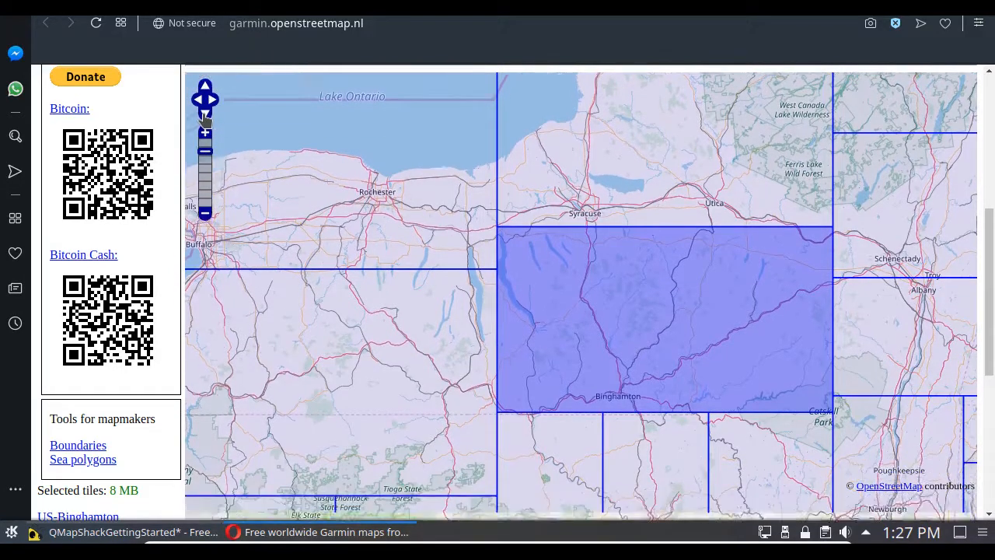
left_click(469, 228)
left_click(458, 324)
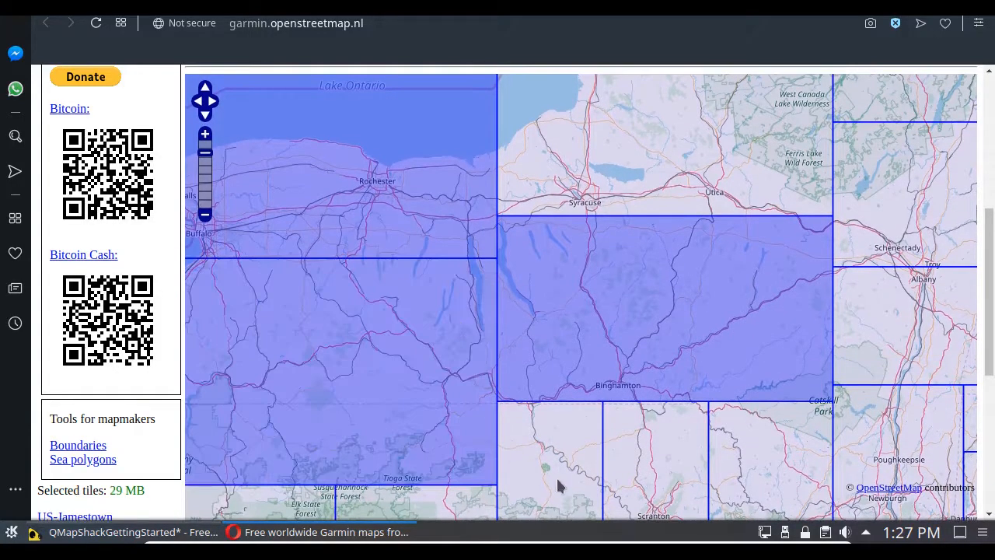
Step: Add the three narrow tiles just south of the Binghamton tile to the selection
left_click(559, 483)
left_click(674, 501)
left_click(773, 488)
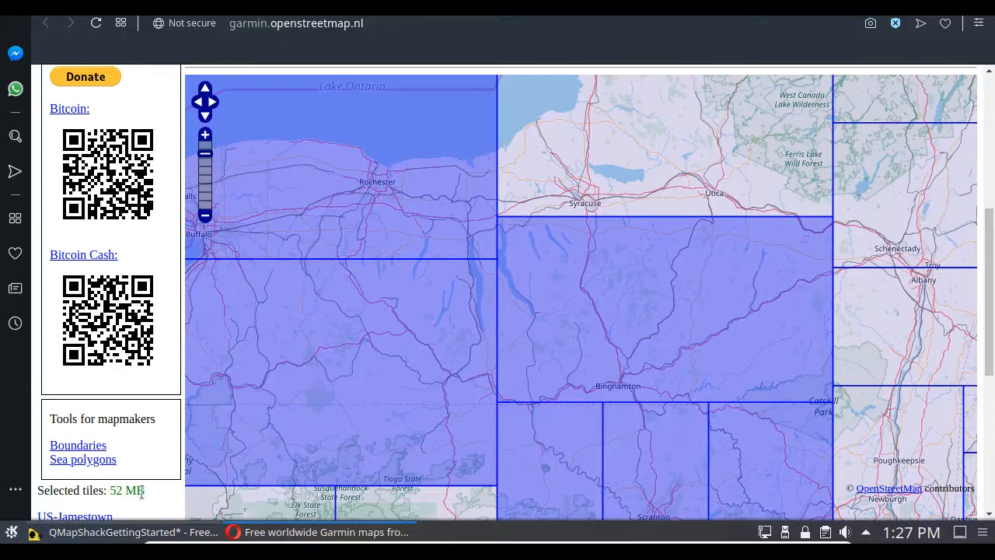
Step: View the map request form, close the map download pages in Opera and return to the Freeplane mind map
left_click_drag(991, 366, 991, 268)
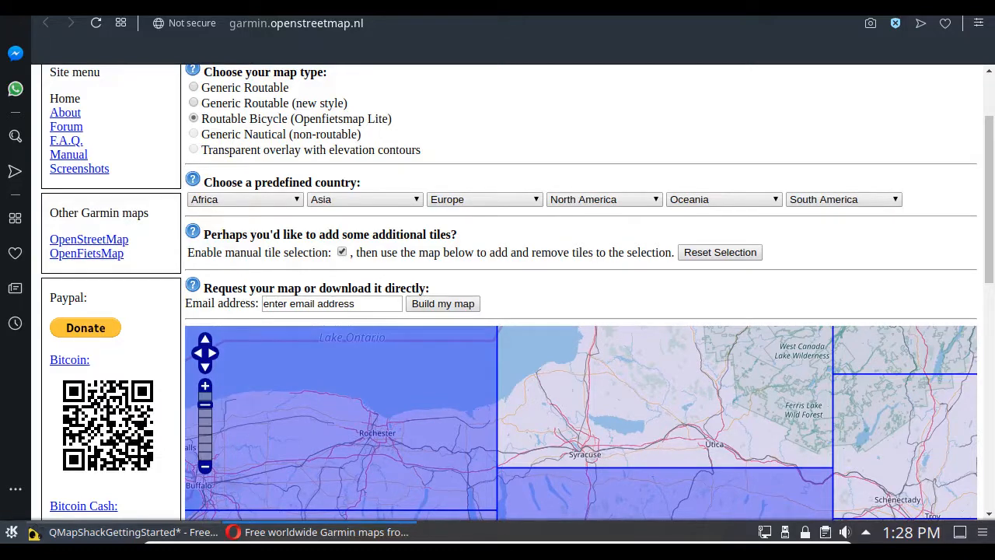
left_click(336, 8)
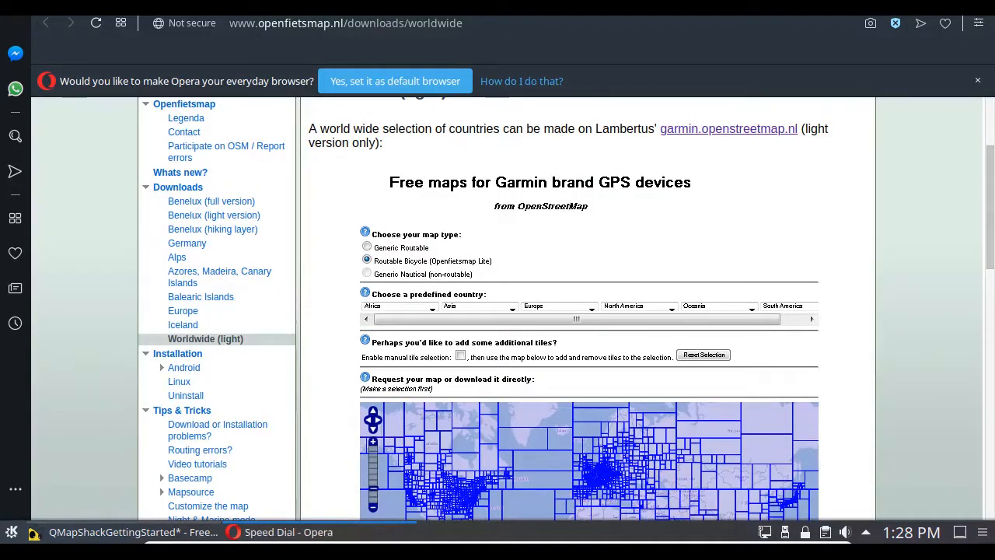
left_click(176, 8)
left_click(176, 7)
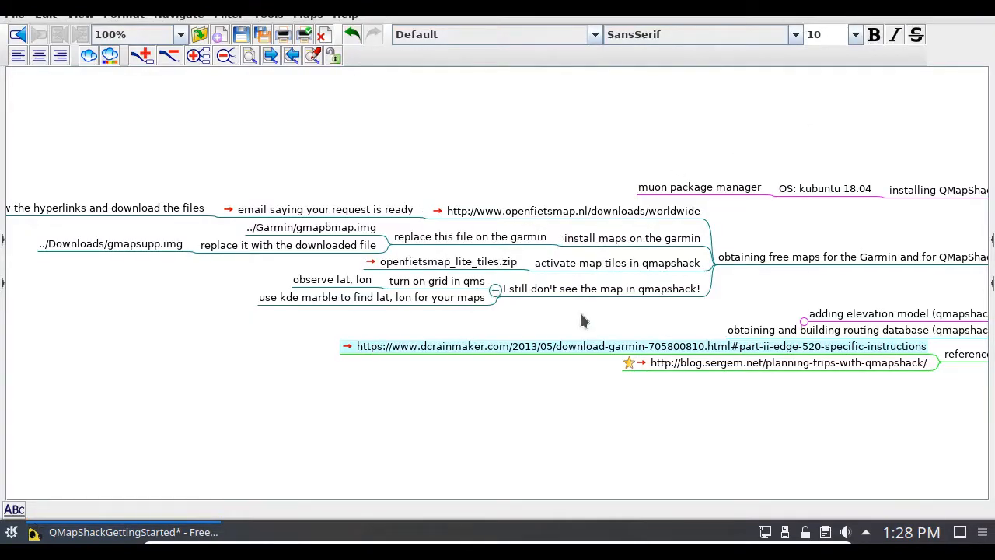
Step: Open the mind map's linked screenshot of the map-request-ready email, read it in full screen and quit Gwenview
left_click(226, 210)
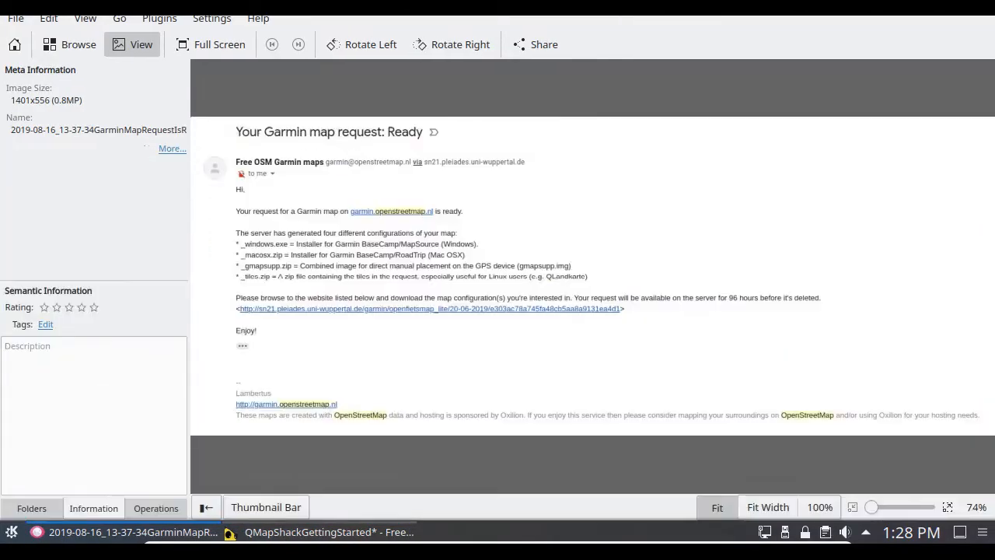
left_click(211, 44)
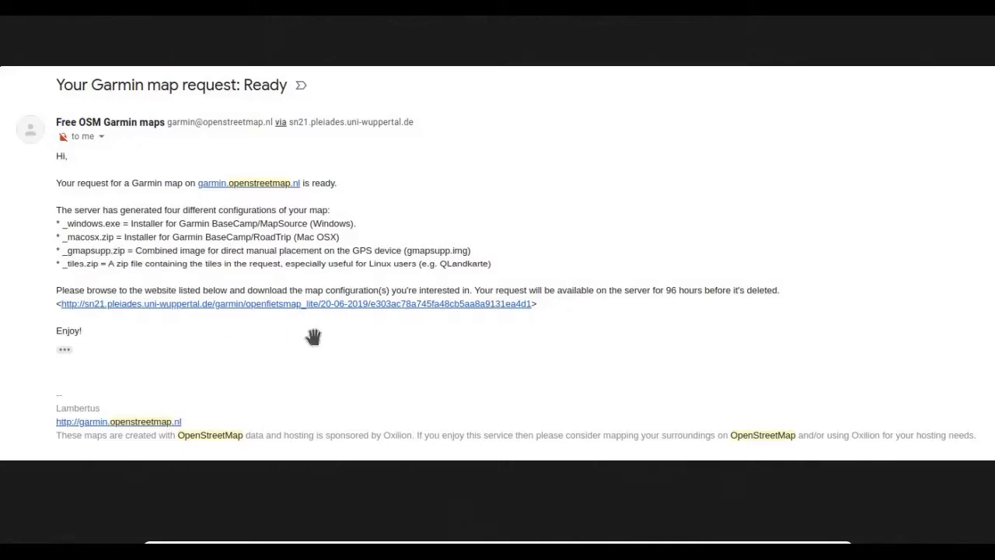
key("Escape")
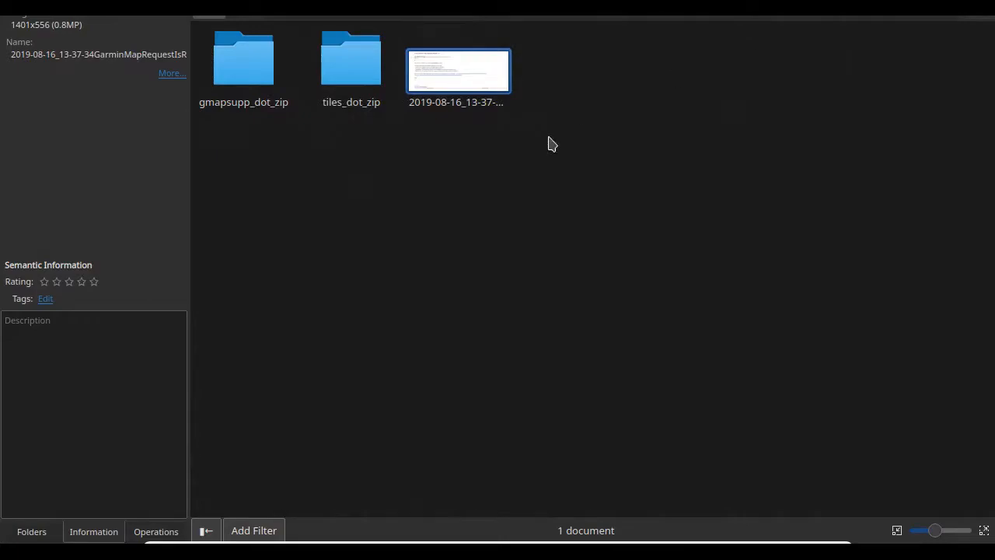
key("Escape")
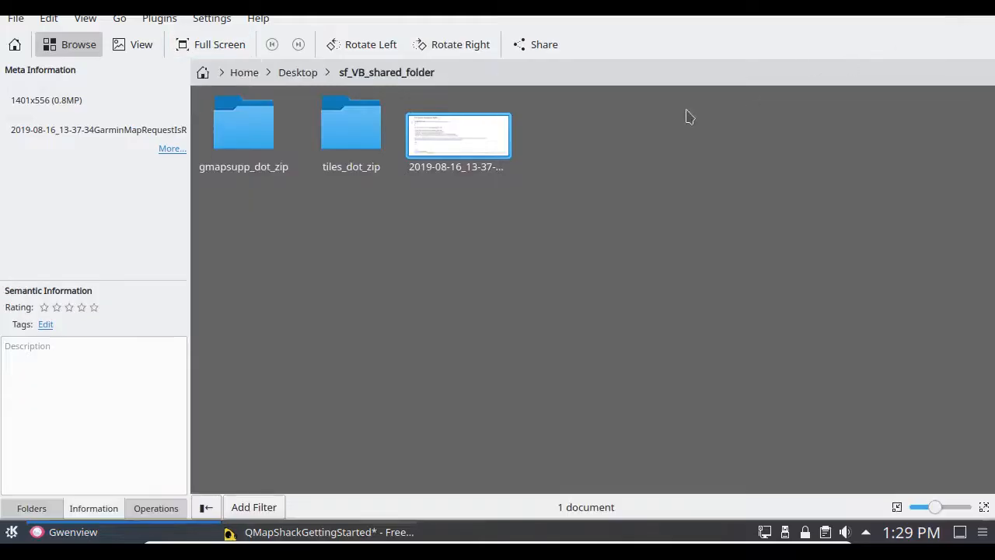
left_click(16, 17)
left_click(33, 429)
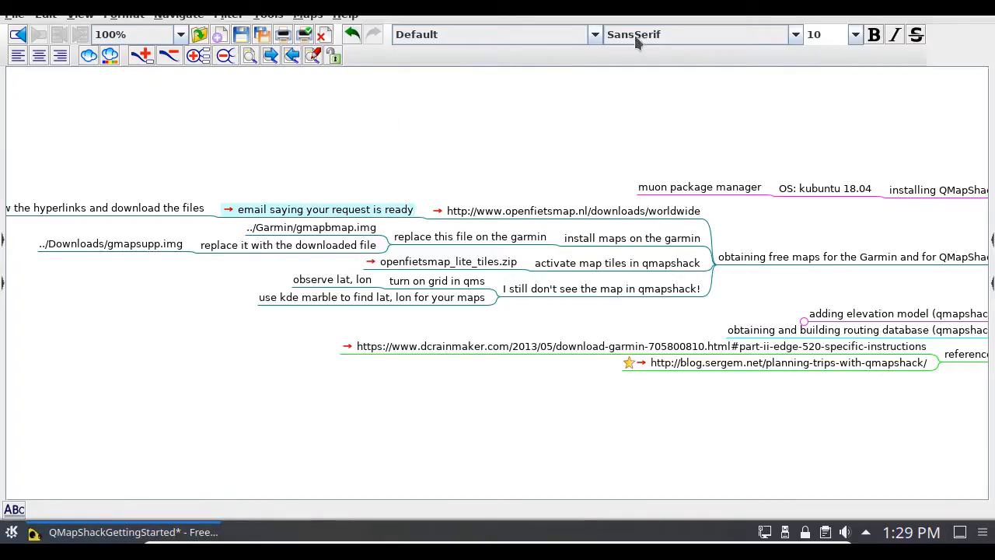
Step: Minimize the mind map and look at the downloaded zip files in the desktop's Downloads folder
left_click(945, 3)
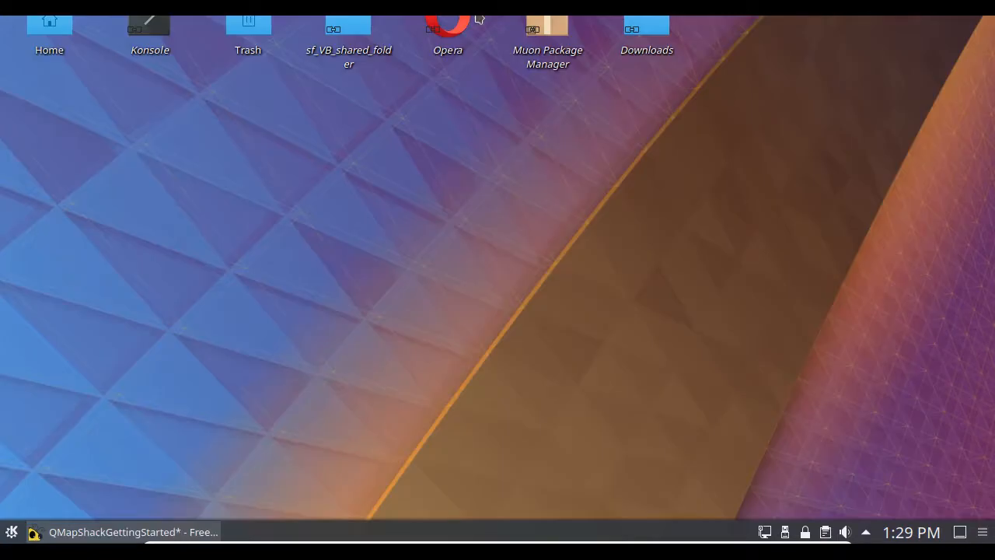
left_click(652, 42)
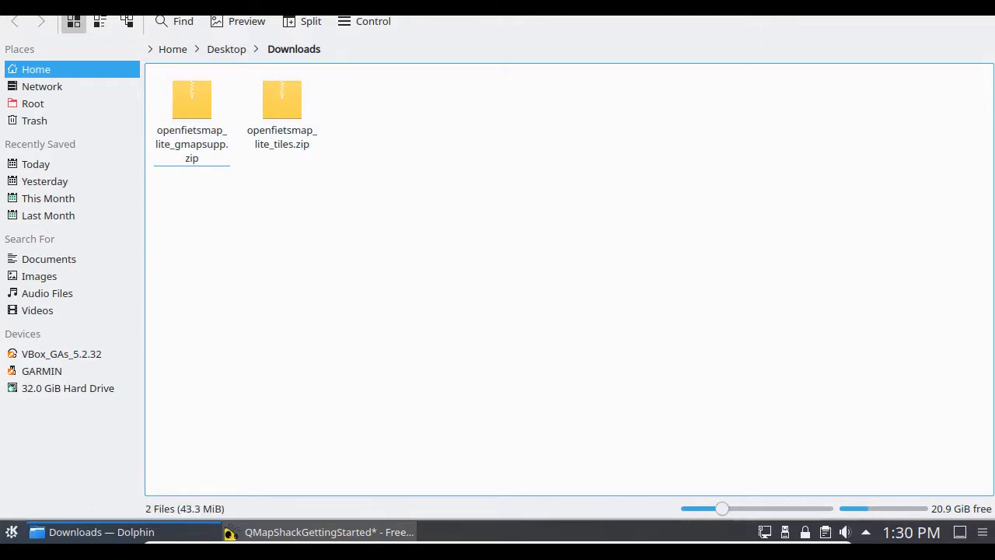
left_click(985, 5)
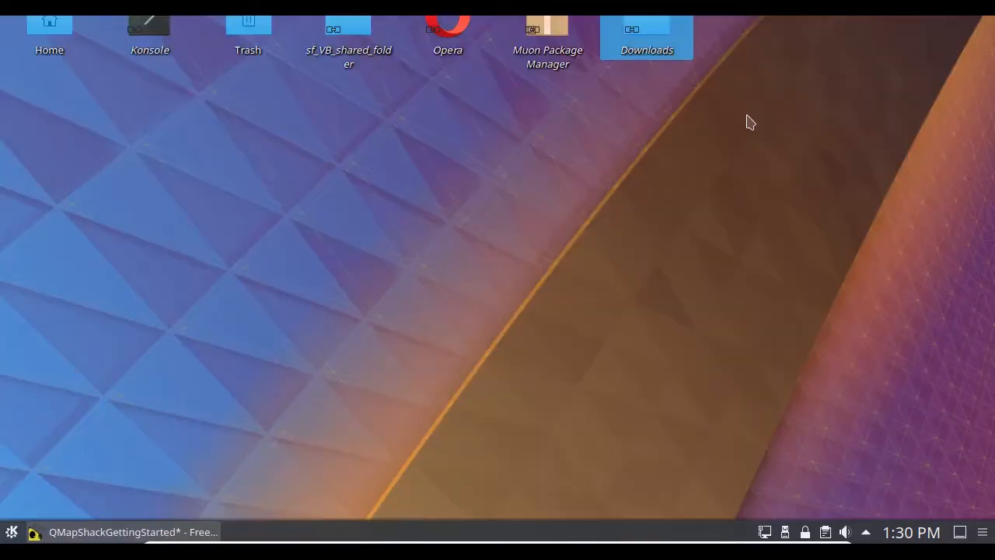
Step: Start Midnight Commander (mc) in a new terminal and enter the home folder's Documents directory
key("ctrl+alt+t")
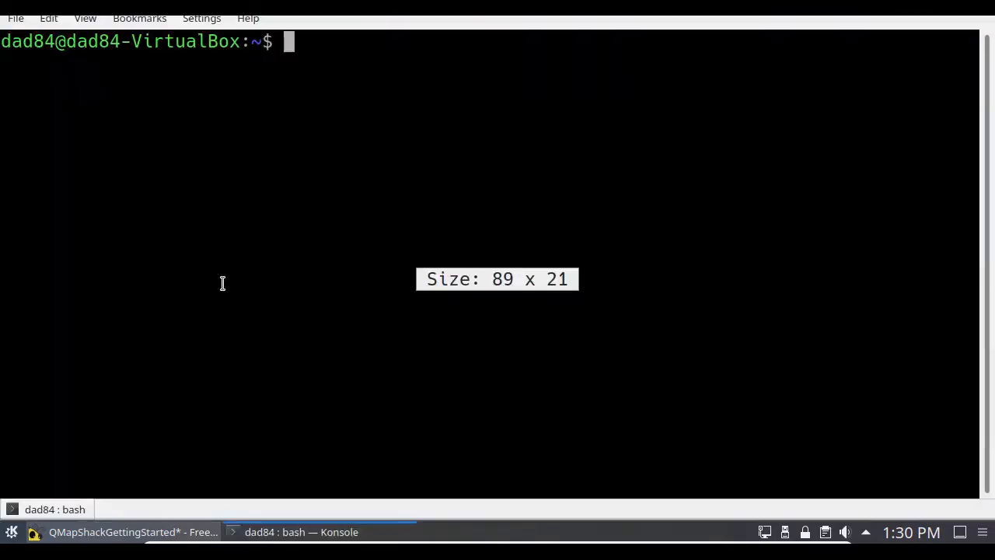
type("mc")
key("Return")
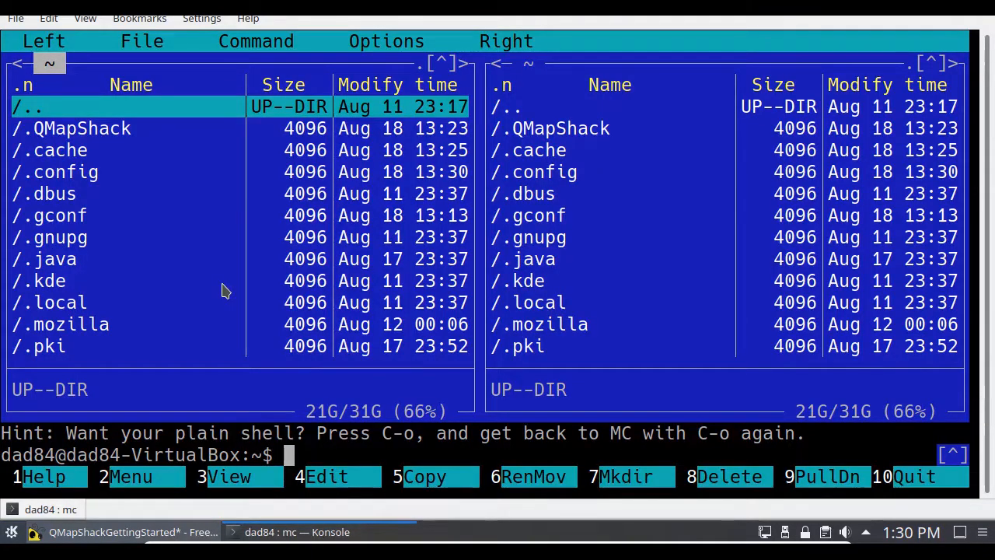
key("Return")
key("Return")
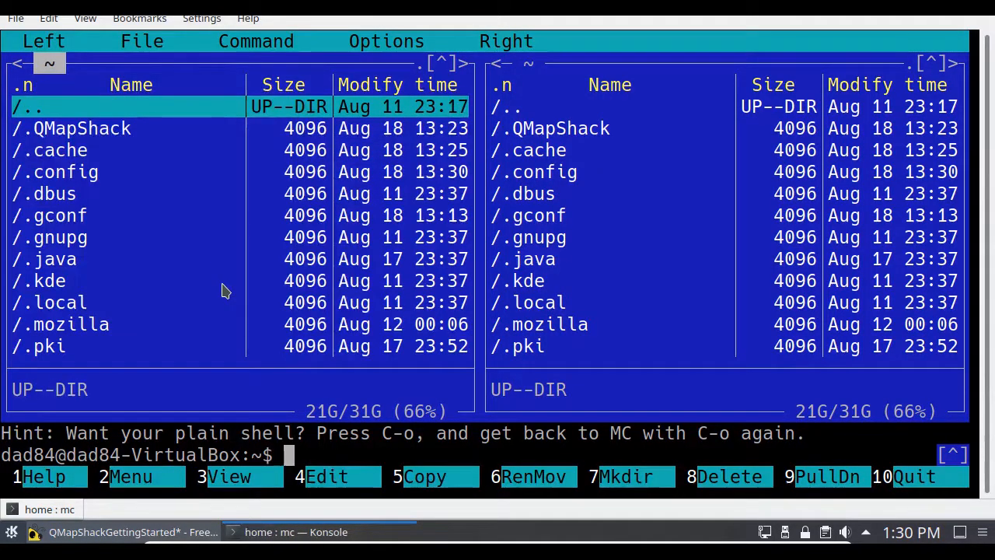
key("Page_Down")
key("Down")
key("Return")
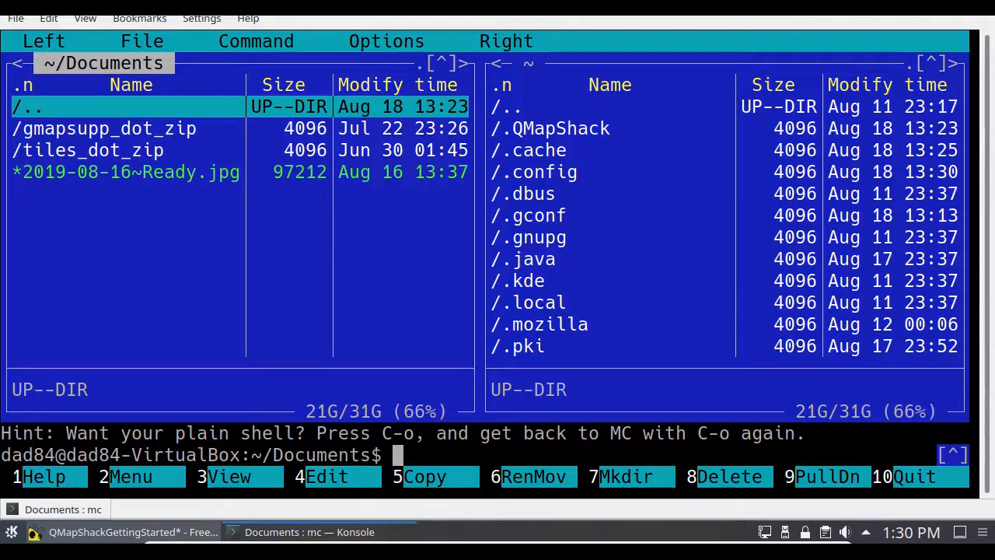
Step: Create a directory named maps inside Documents and enter it
key("F7")
type("maps")
key("Return")
key("Return")
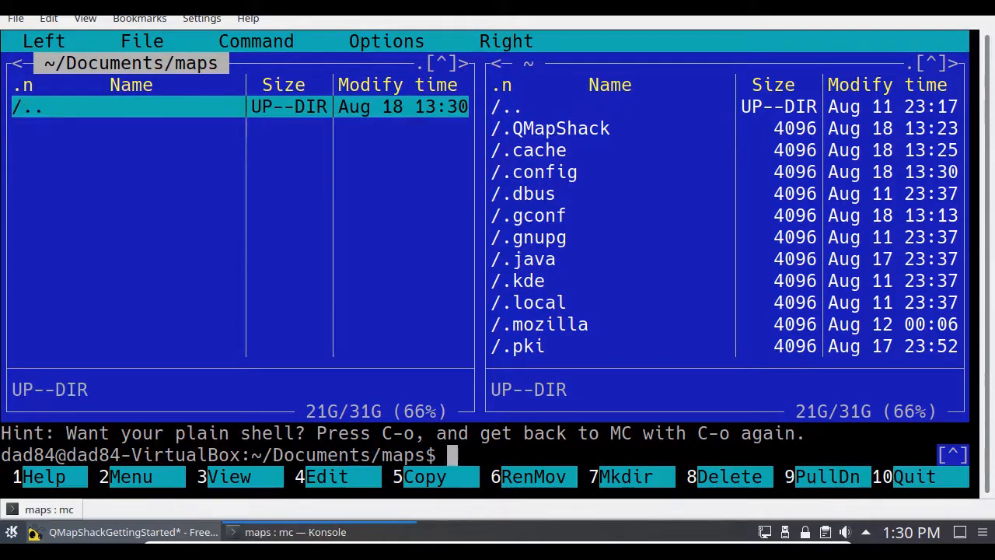
Step: Show the home folder's Downloads directory in the other file pane
key("Tab")
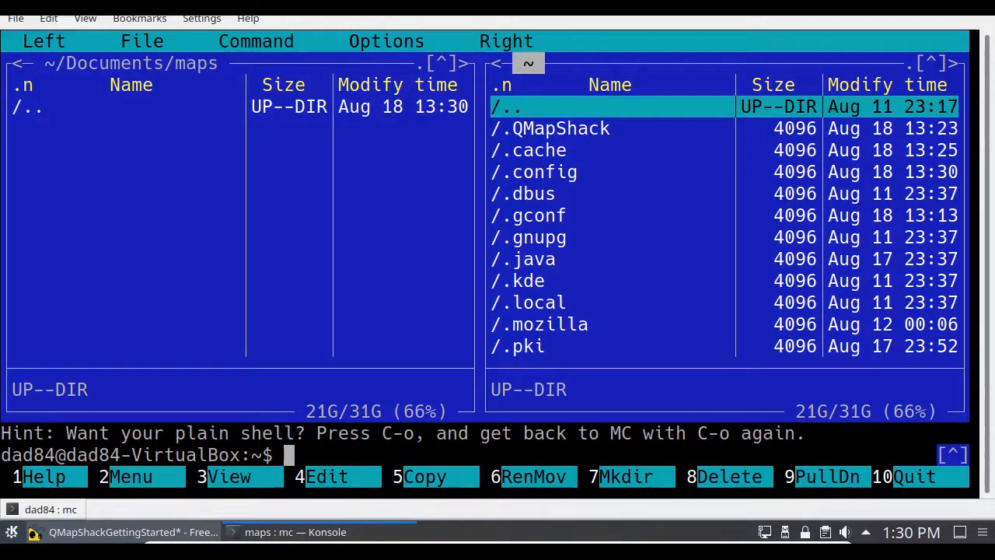
key("End")
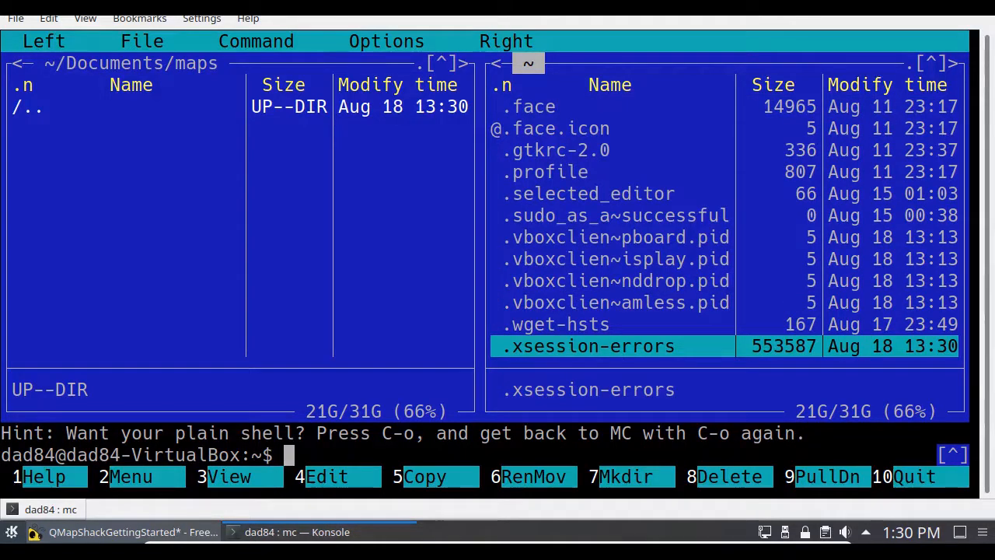
key("Page_Up")
key("Up")
key("Up")
key("Up")
key("Up")
key("Up")
key("Up")
key("Up")
key("Up")
key("Return")
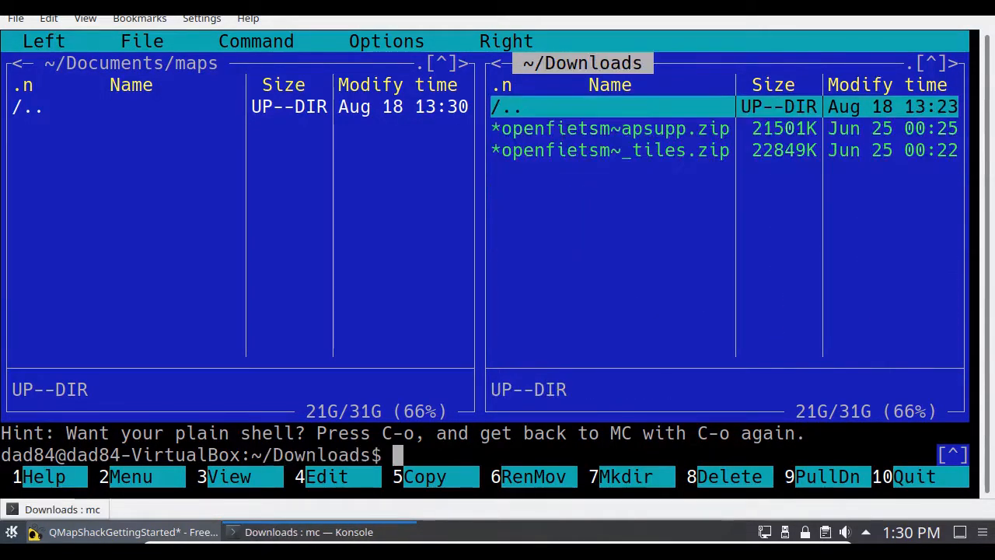
Step: Create two directories named tiles and garmin inside ~/Documents/maps
key("Tab")
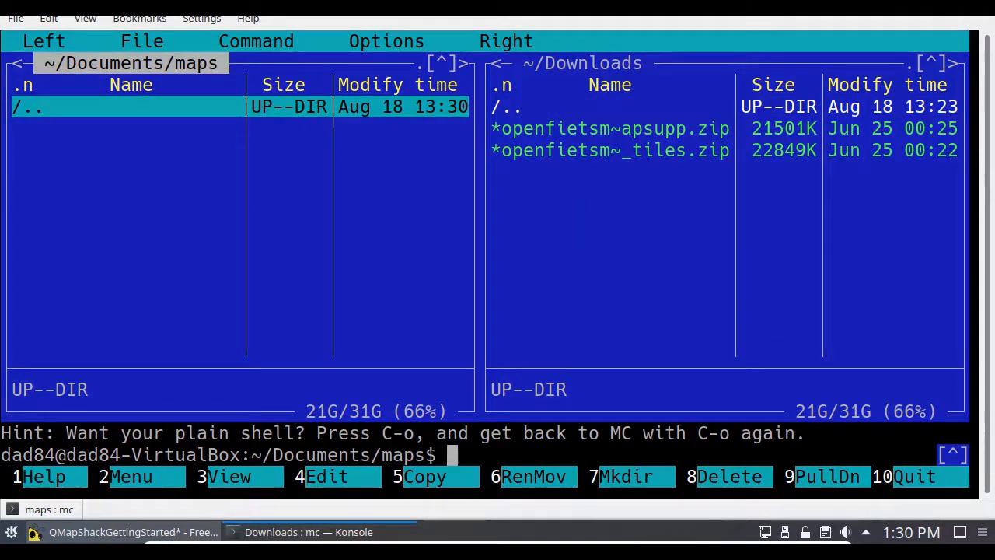
key("F7")
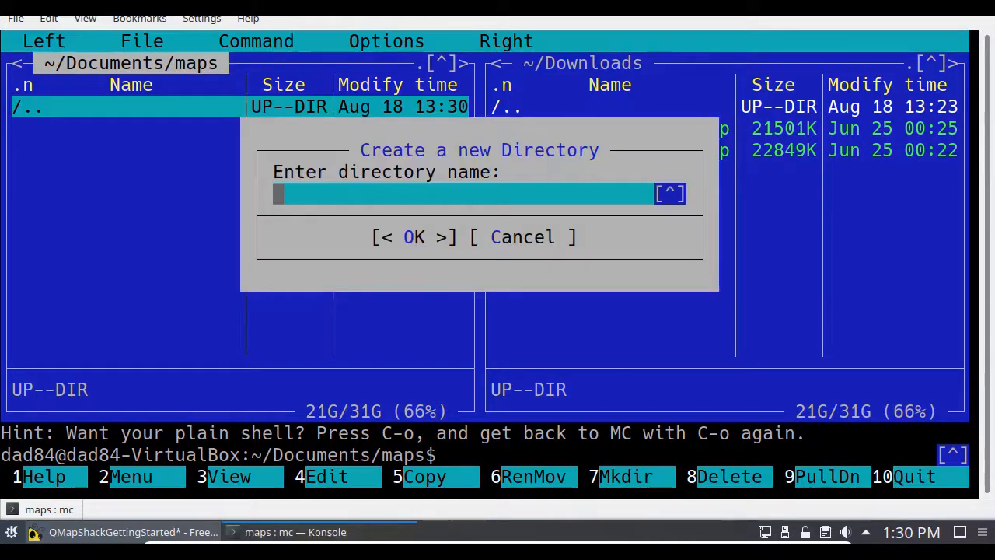
type("tile")
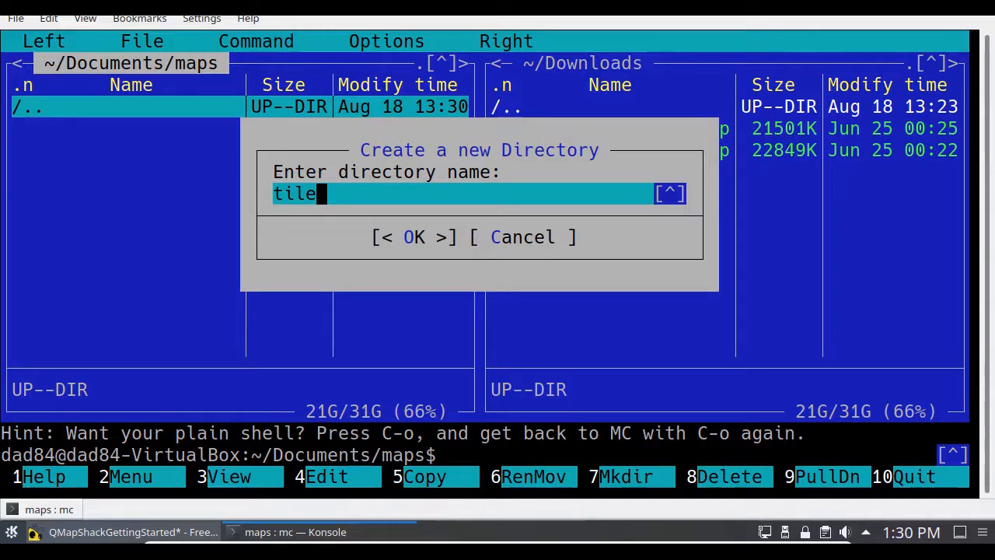
type("s")
key("Return")
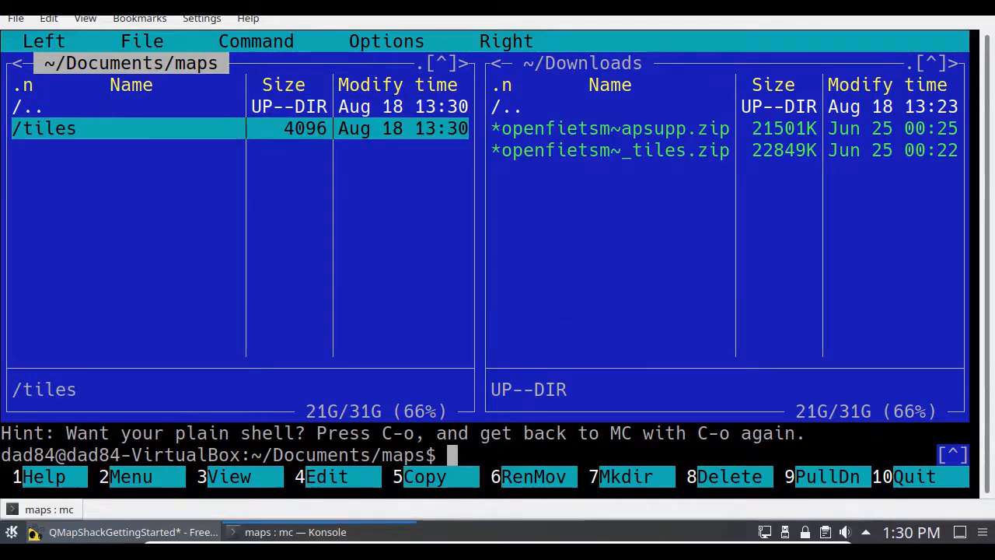
key("F7")
type("garmin")
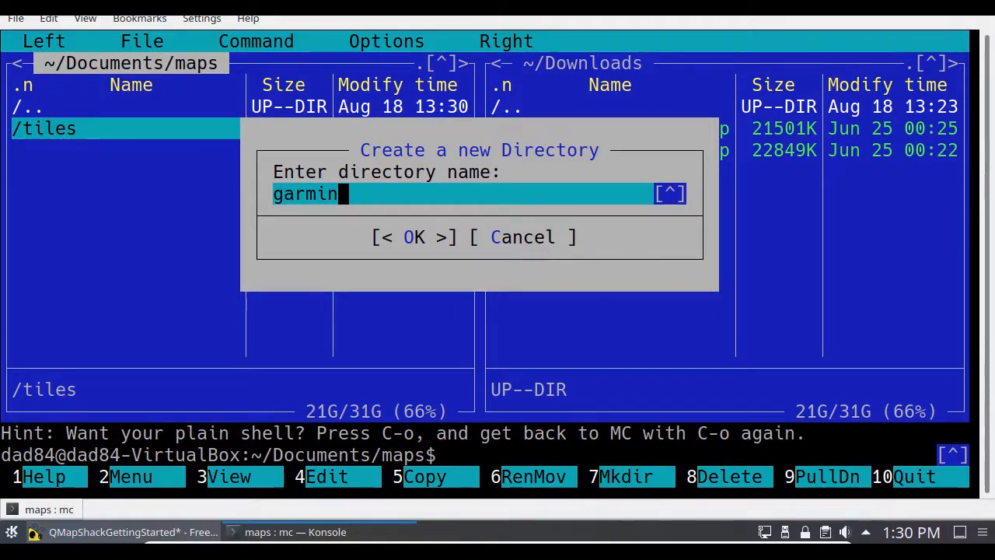
key("Return")
key("Return")
Step: Copy openfietsmap_lite_gmapsupp.zip from Downloads into ~/Documents/maps/garmin
key("Tab")
key("End")
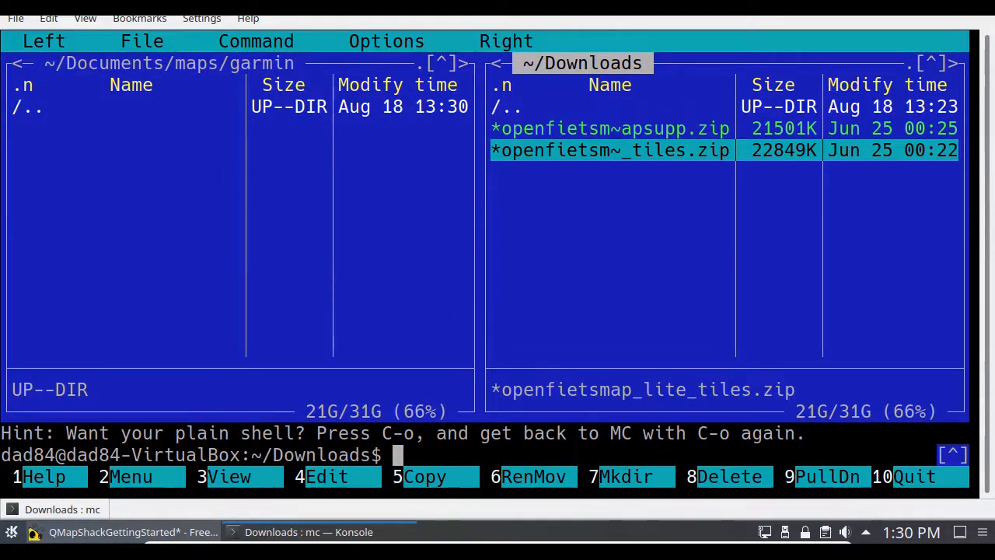
key("Up")
key("F5")
key("Return")
Step: Copy openfietsmap_lite_tiles.zip from Downloads into ~/Documents/maps/tiles
key("Tab")
key("Return")
key("Down")
key("Return")
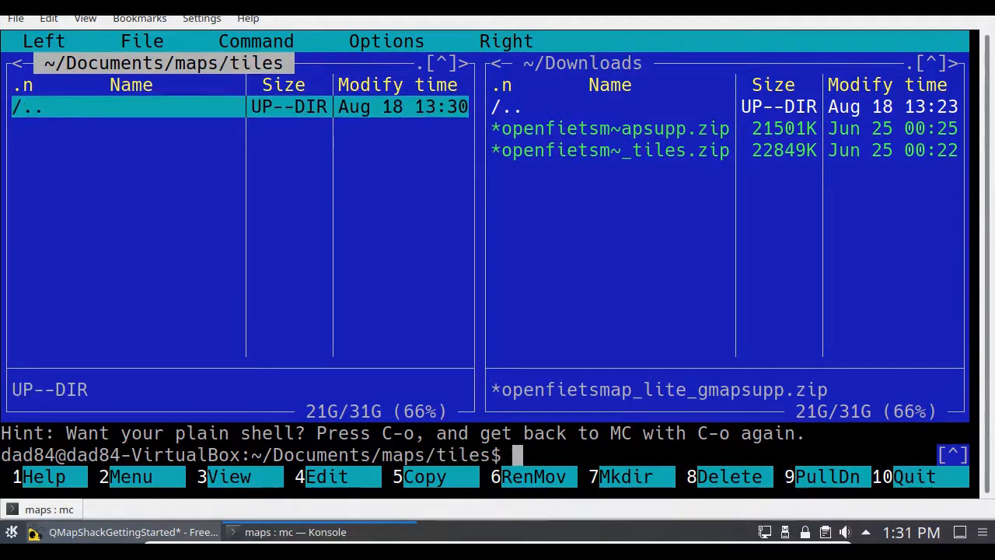
key("Tab")
key("Down")
key("F5")
key("Return")
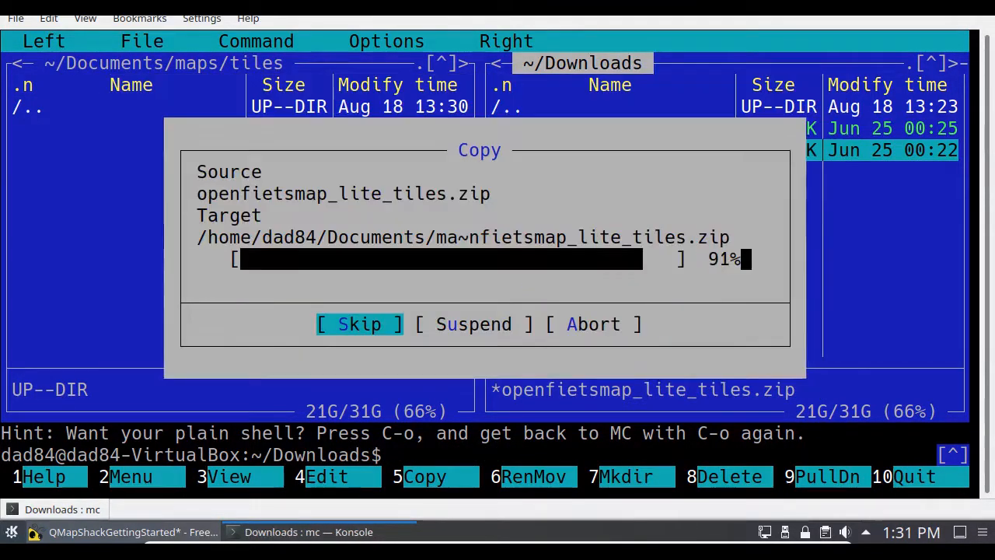
Step: Go back up to the maps directory and exit Midnight Commander to the shell
key("Tab")
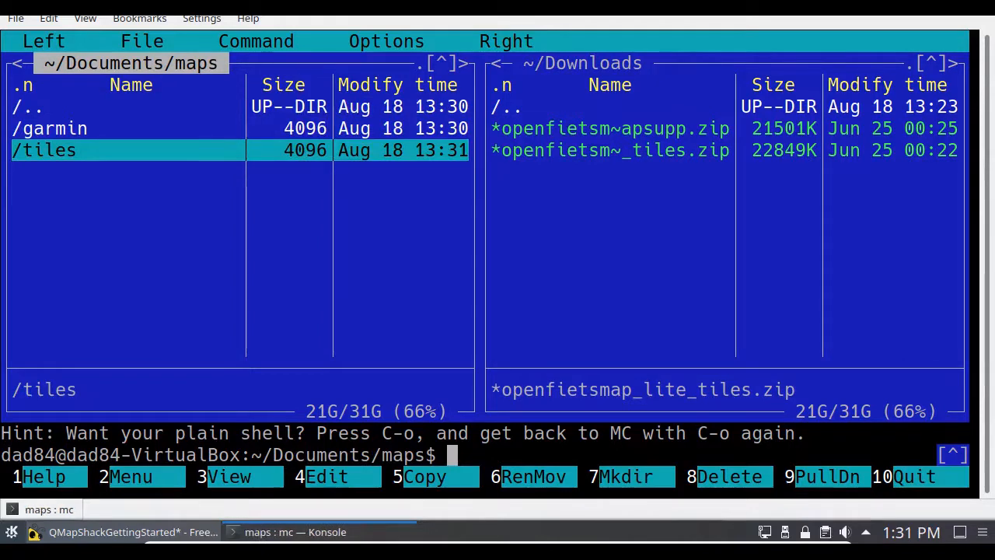
type("exit")
key("Return")
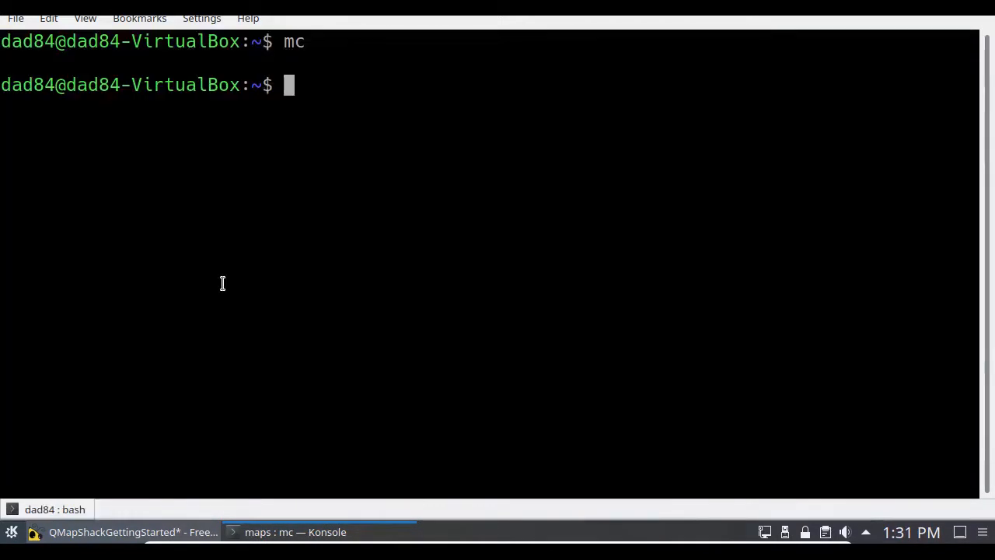
Step: Change into the ~/Documents/maps/garmin directory and list its contents
type("cd ")
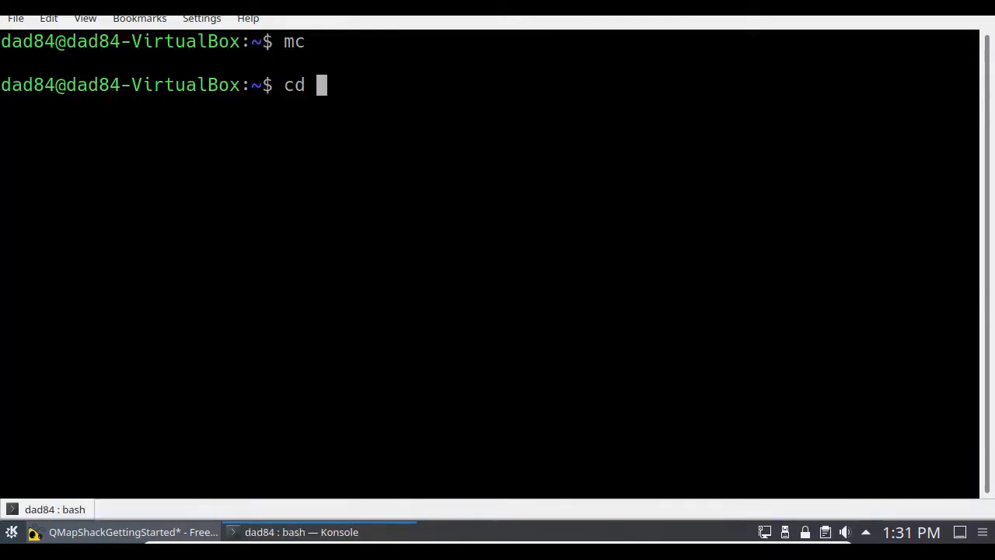
type("Documents/ma")
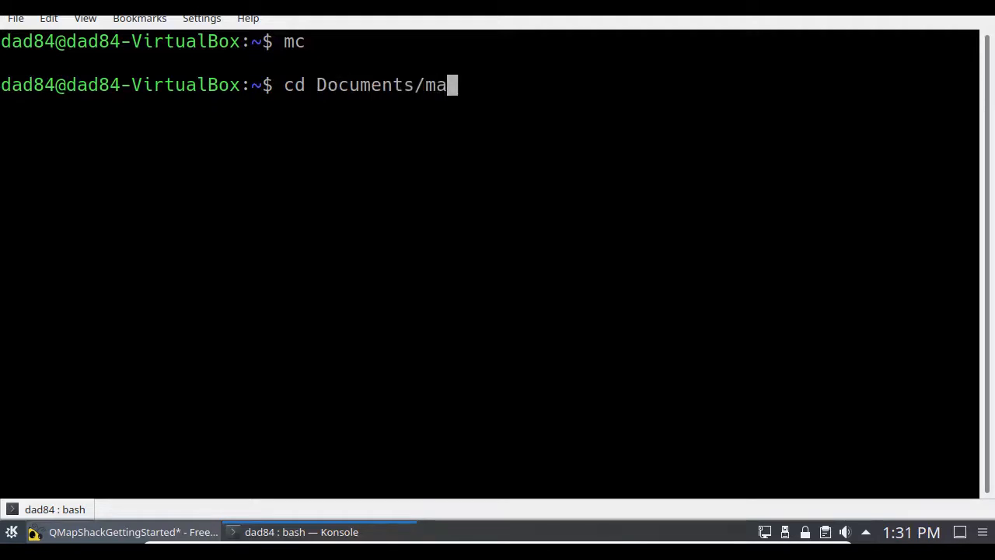
type("ps/gasr")
key("BackSpace")
key("BackSpace")
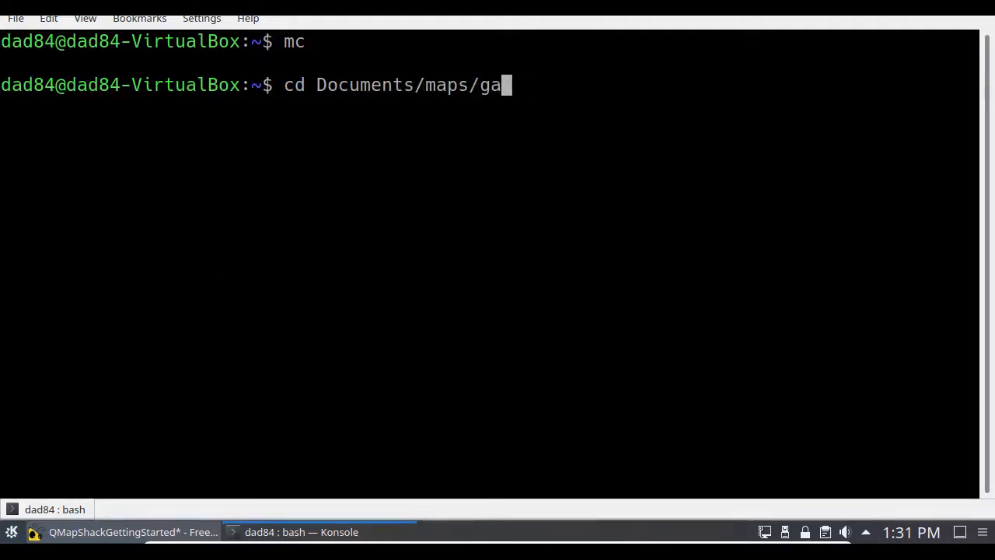
type("rm")
key("Tab")
key("Return")
type("ls")
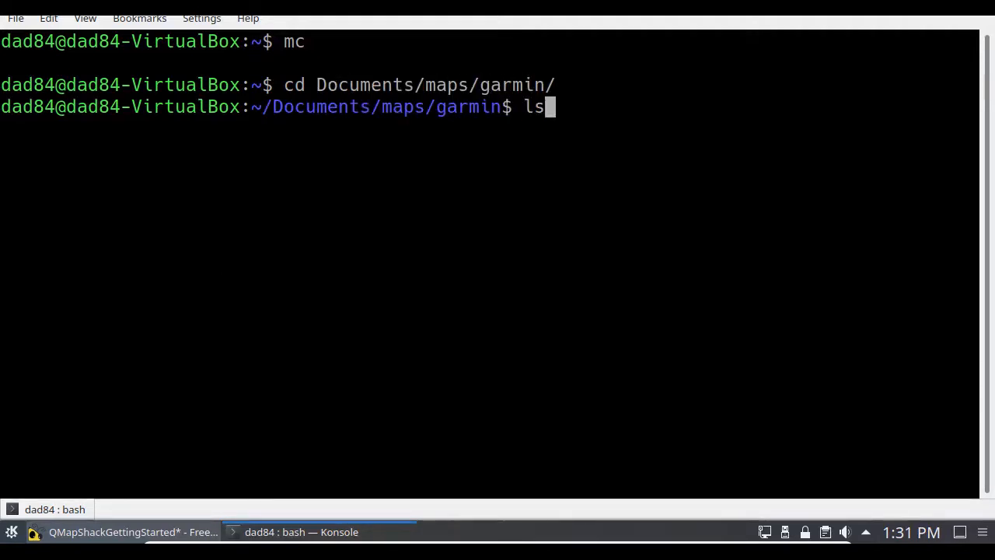
key("Return")
Step: Extract openfietsmap_lite_gmapsupp.zip inside the garmin directory and list the resulting files
type("unzip o")
key("Tab")
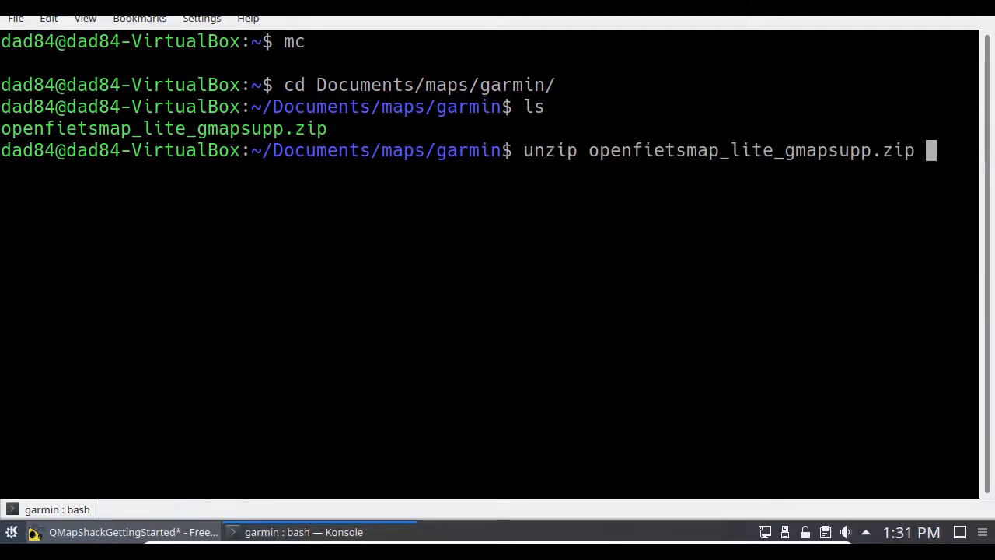
key("Return")
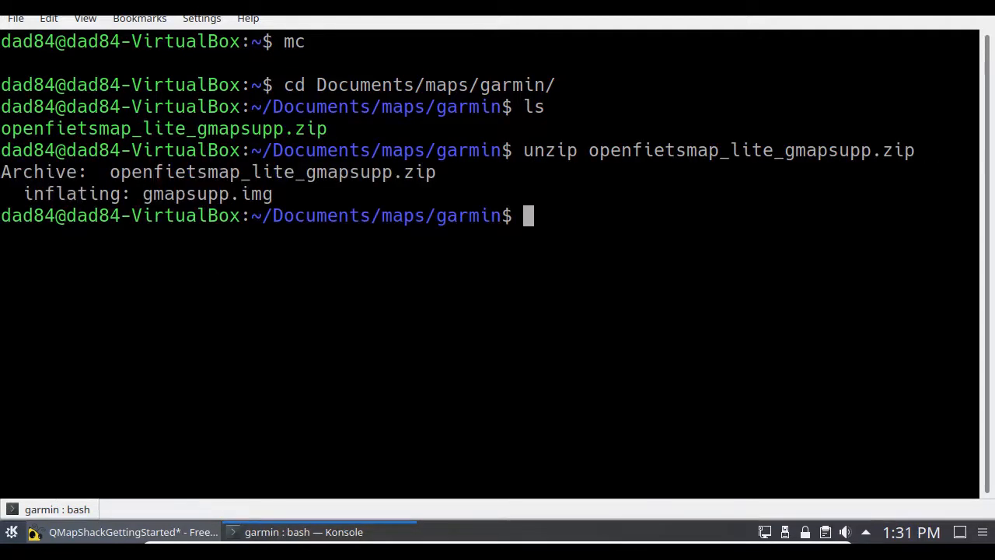
type("ls")
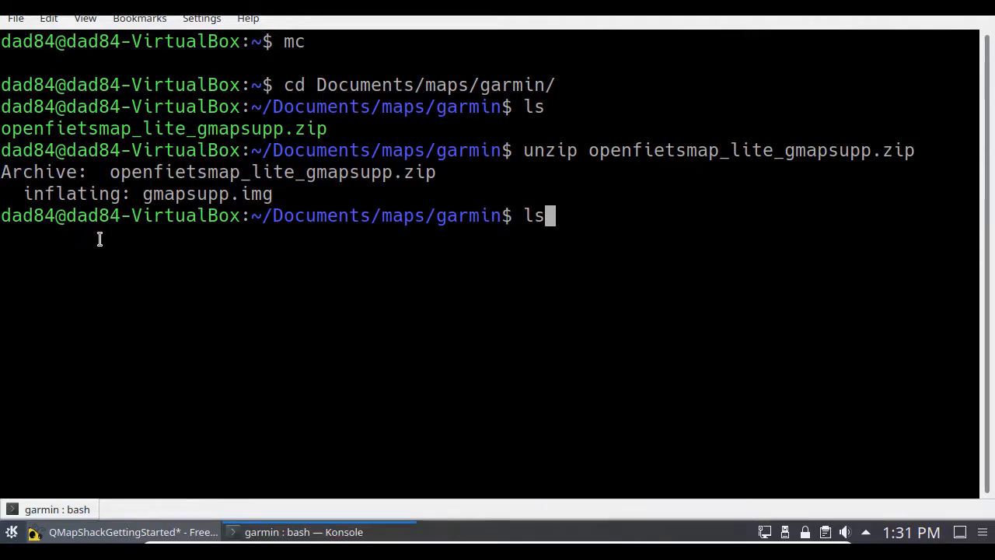
key("Return")
Step: Go up to the maps directory, change into its tiles subdirectory and list the contents
type("cd ")
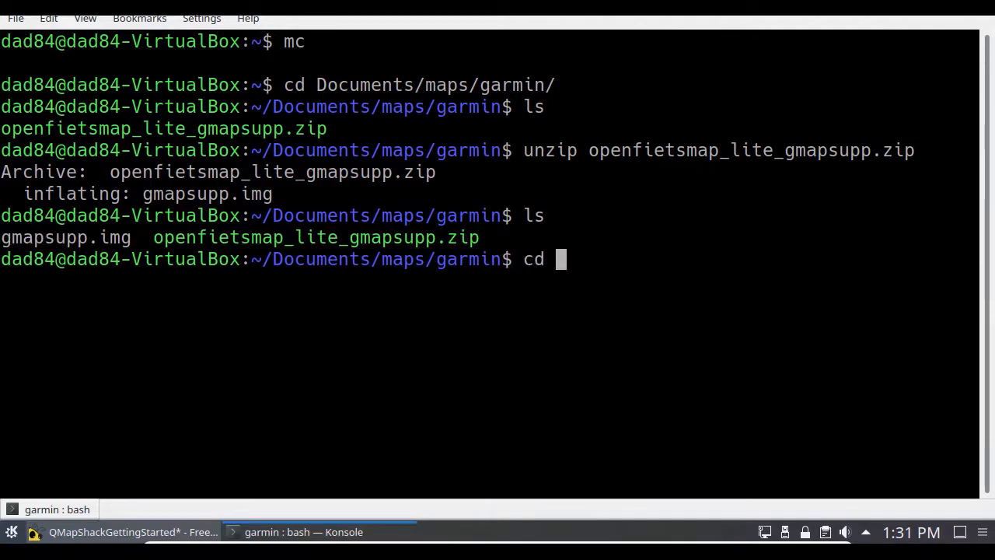
type("..")
key("Return")
type("ls")
key("Return")
type("cd tiles")
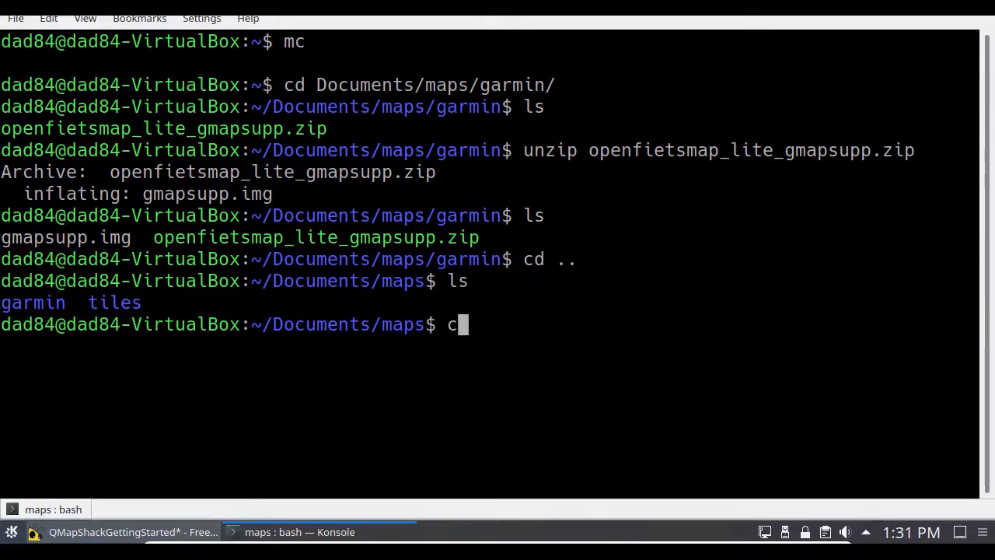
key("Return")
type("ls")
key("Return")
Step: Extract openfietsmap_lite_tiles.zip inside the ~/Documents/maps/tiles directory
type("unzip")
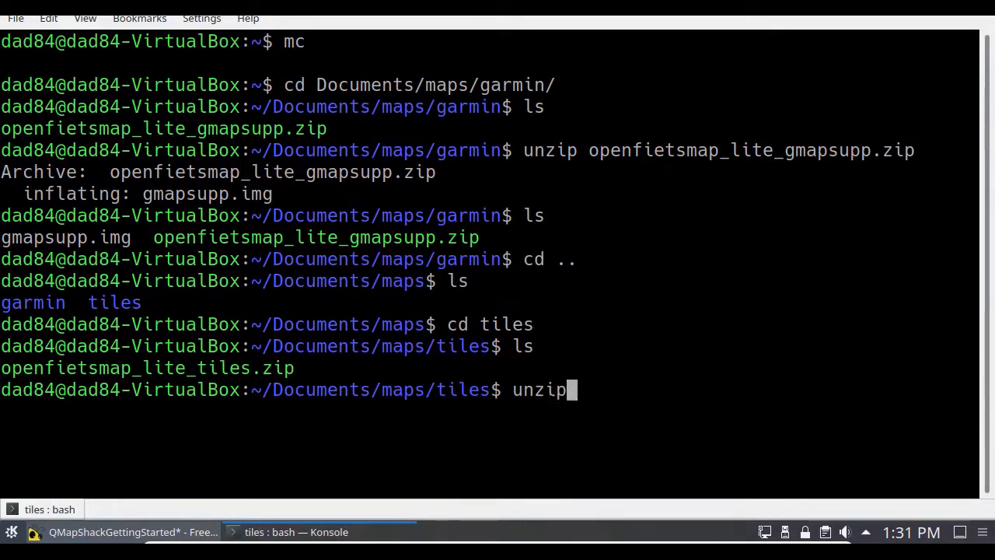
key("Tab")
key("Return")
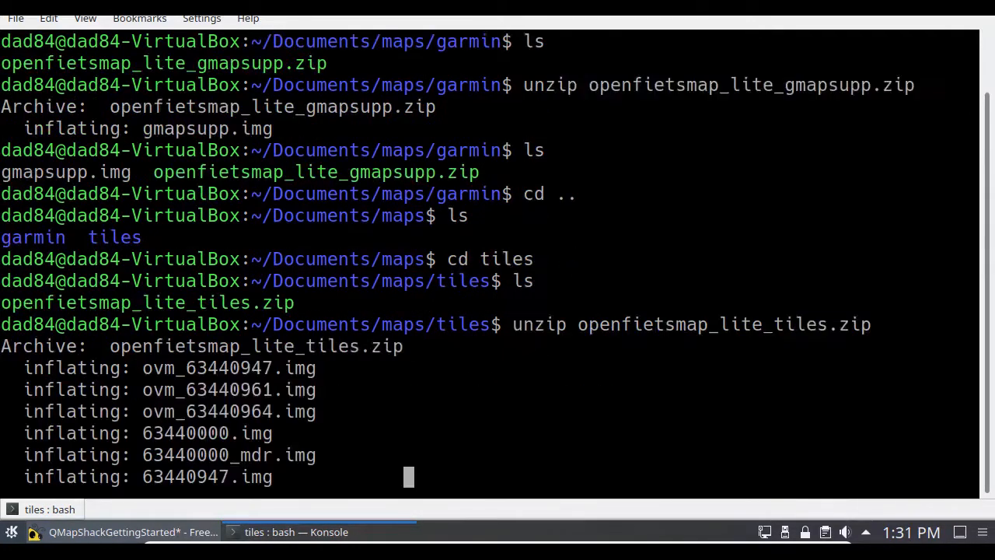
Step: List the extracted tile files on a cleared terminal and exit the shell
type("clear")
key("Return")
type("ls")
key("Return")
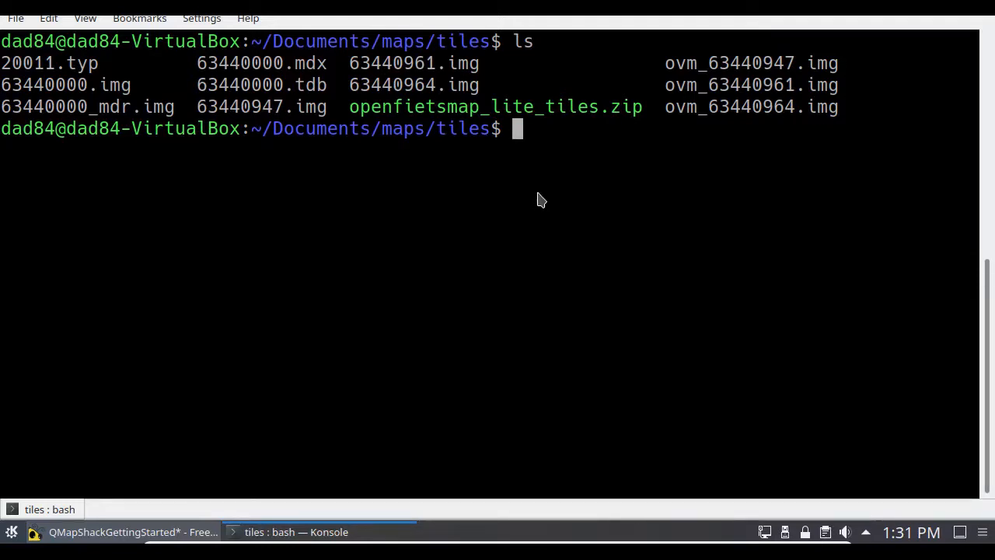
key("ctrl+d")
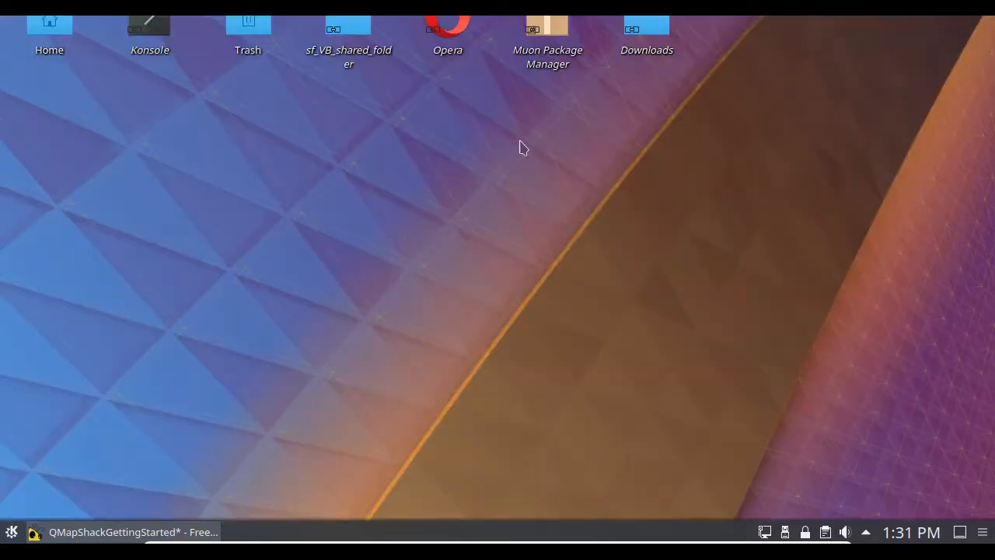
Step: Open the Garmin folder on the GARMIN device in the file manager and select gmapbmap.img
left_click(36, 38)
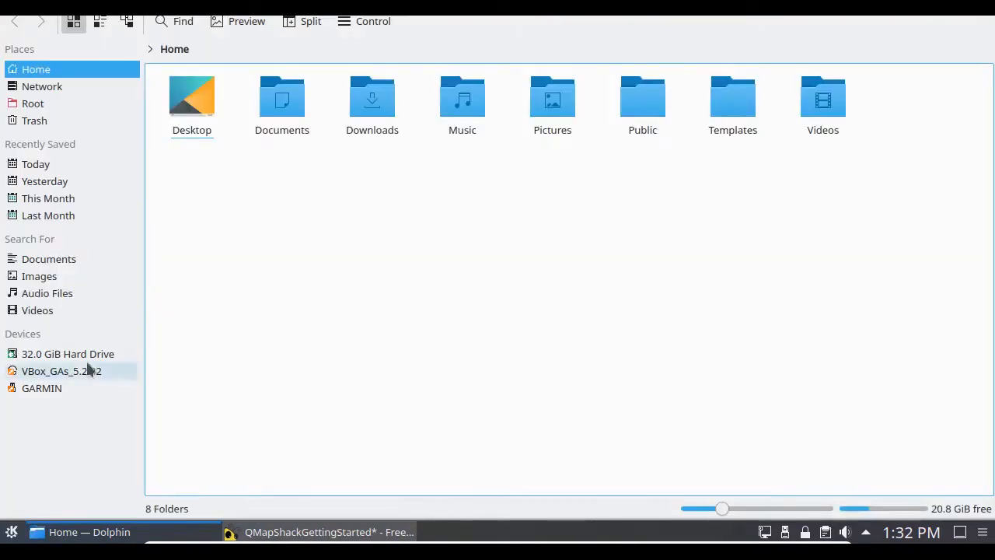
left_click(44, 392)
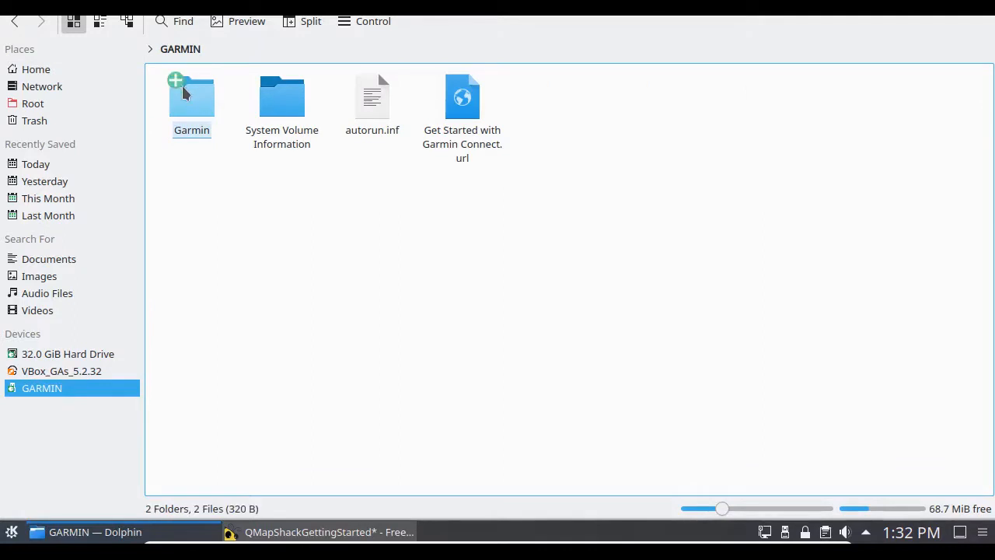
left_click(179, 103)
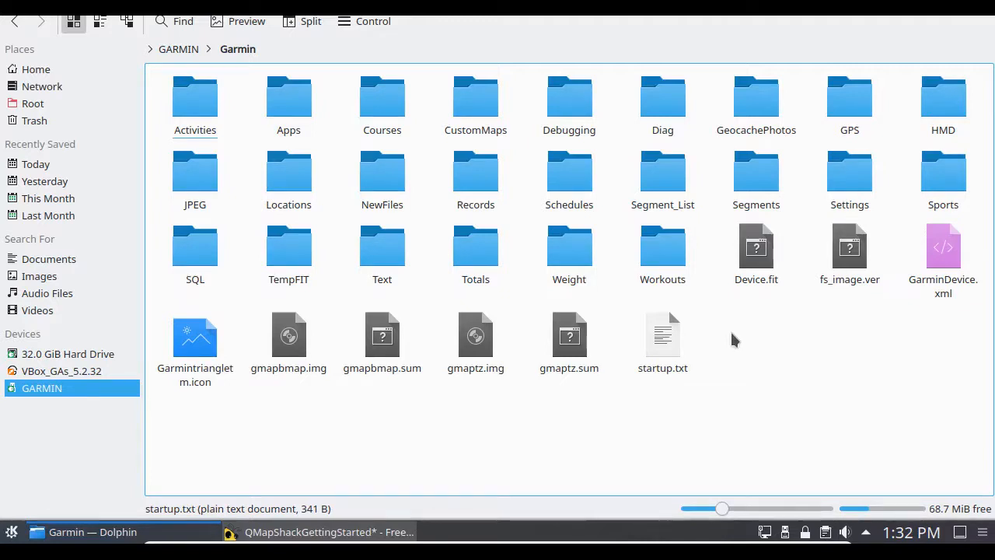
left_click(284, 347)
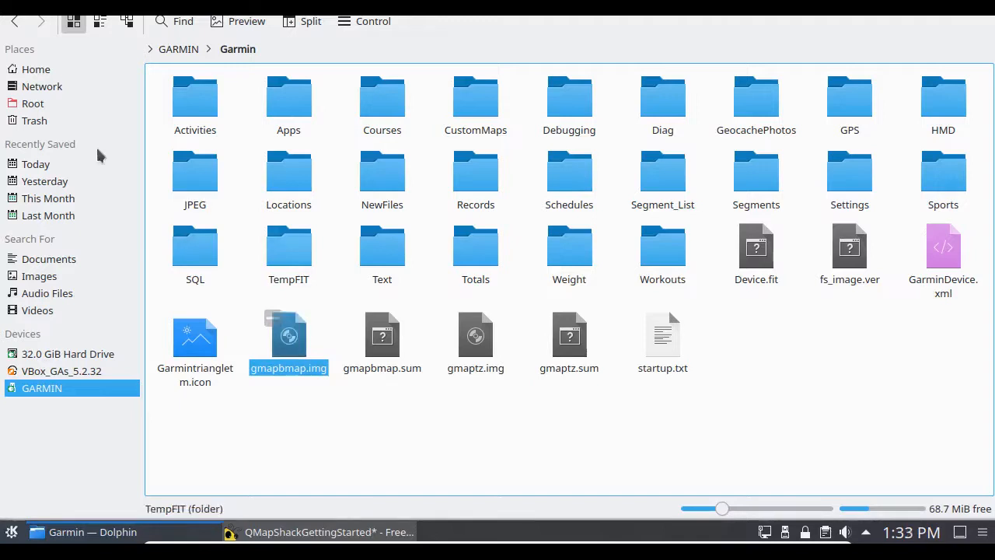
Step: Browse to Documents/maps/garmin in the home folder and locate gmapsupp.img
left_click(38, 76)
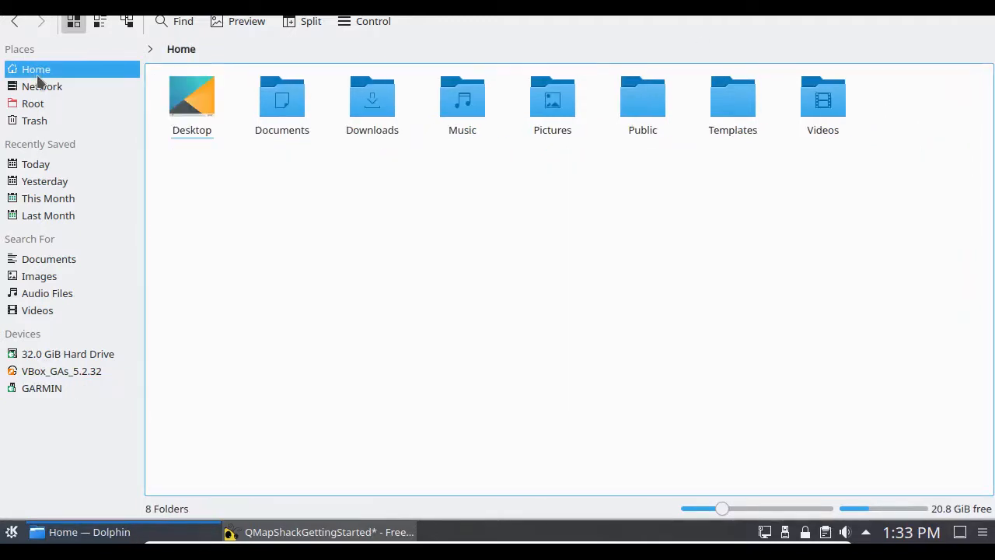
left_click(266, 128)
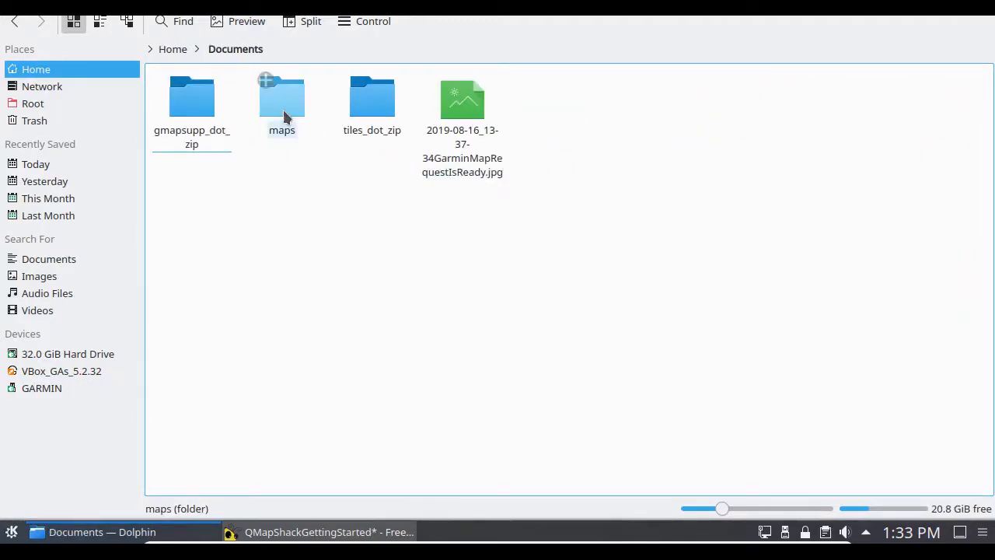
left_click(283, 110)
left_click(182, 109)
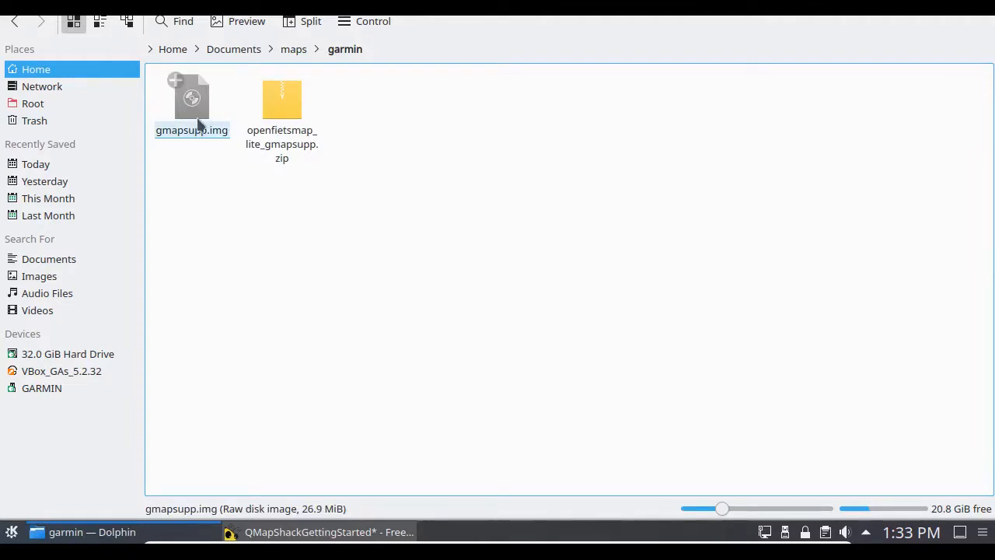
left_click(196, 123, "ctrl")
Step: Return to gmapbmap.img in the Garmin folder on the GARMIN device, and close the file manager
left_click(33, 390)
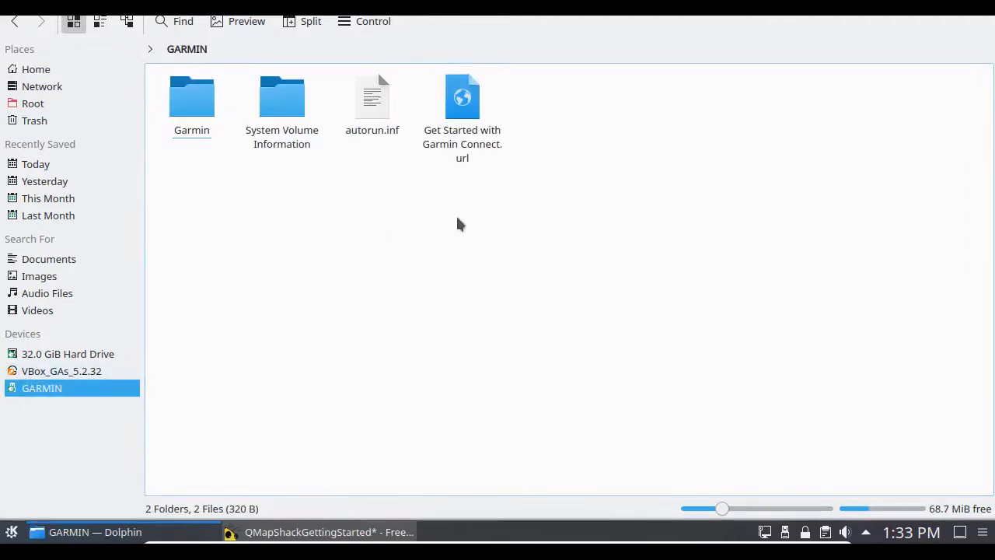
left_click(204, 96)
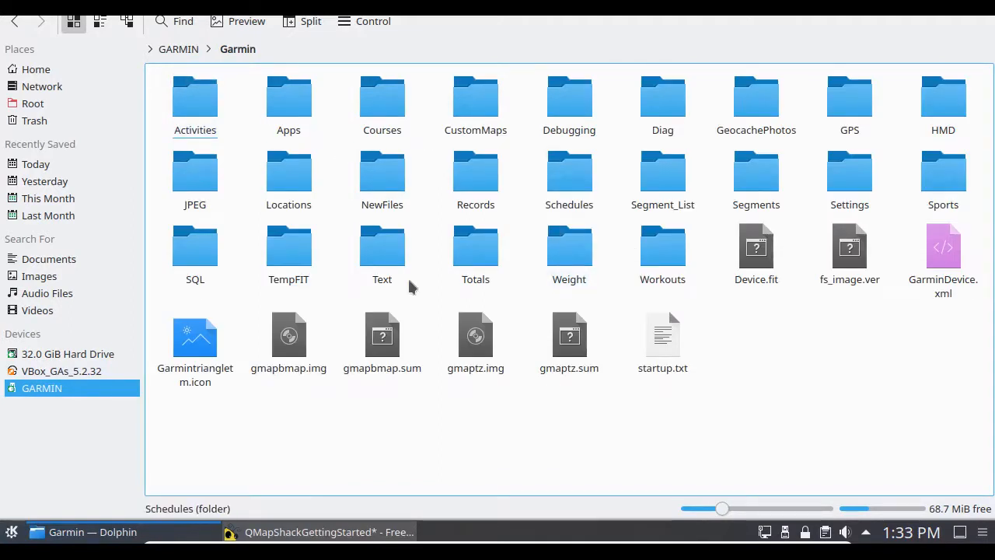
left_click(287, 369, "ctrl")
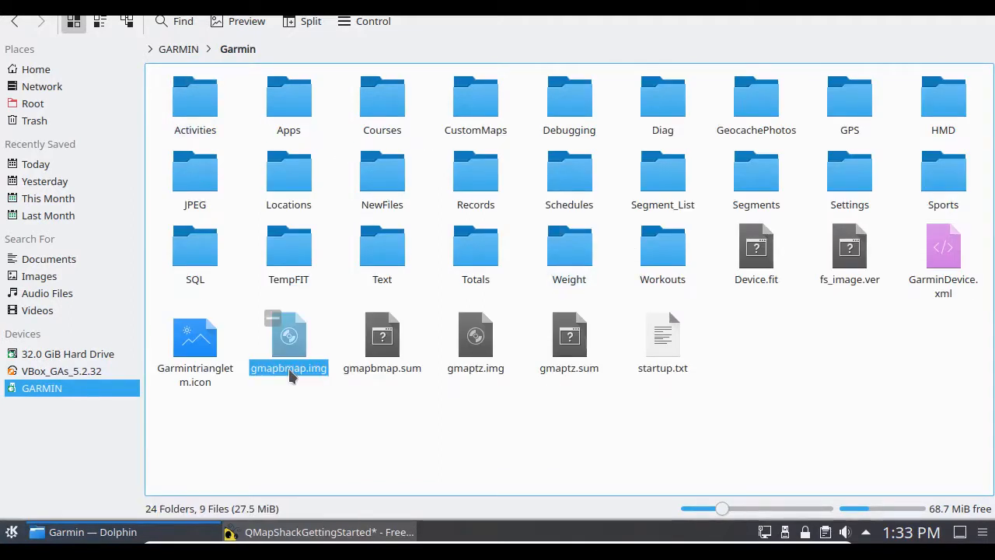
key("alt+F4")
Step: Find and launch the QMapShack application
key("alt+F2")
type("qma")
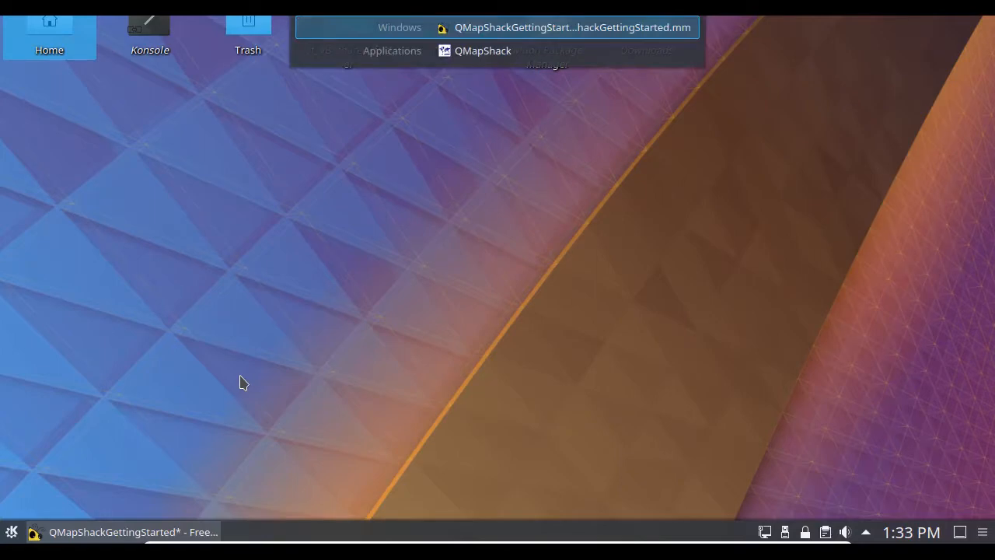
left_click(504, 59)
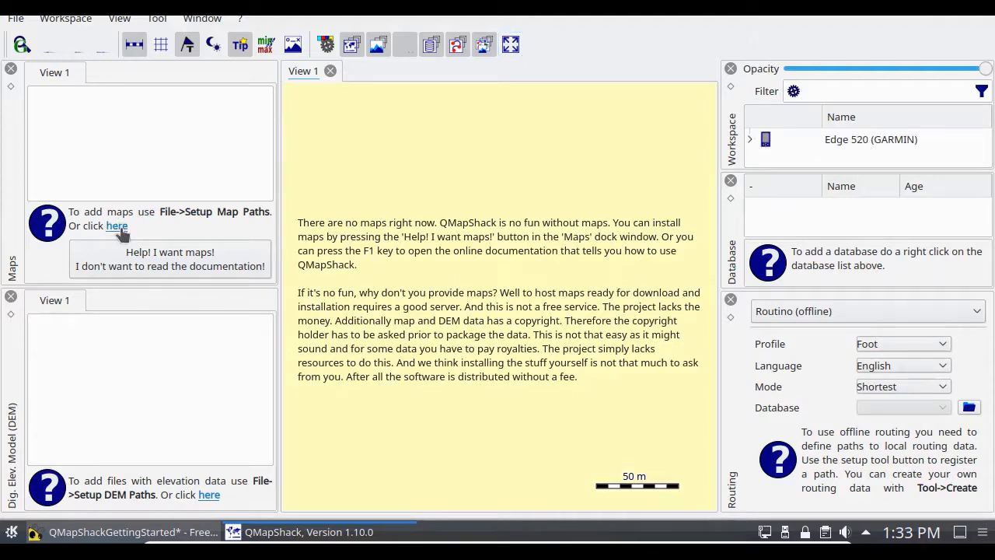
Step: Add the Documents/maps/tiles folder from the home directory to QMapShack's map paths and apply the setup
left_click(16, 19)
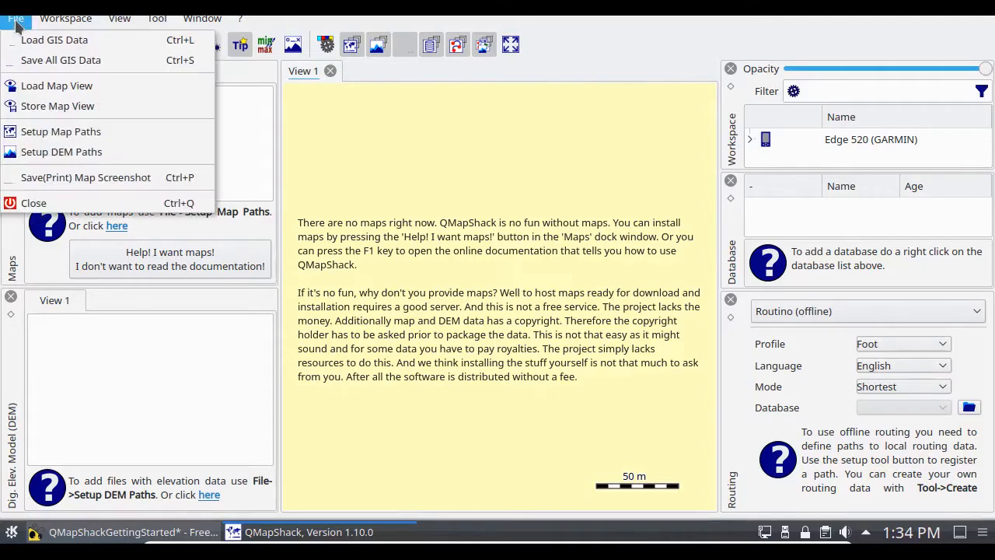
left_click(28, 134)
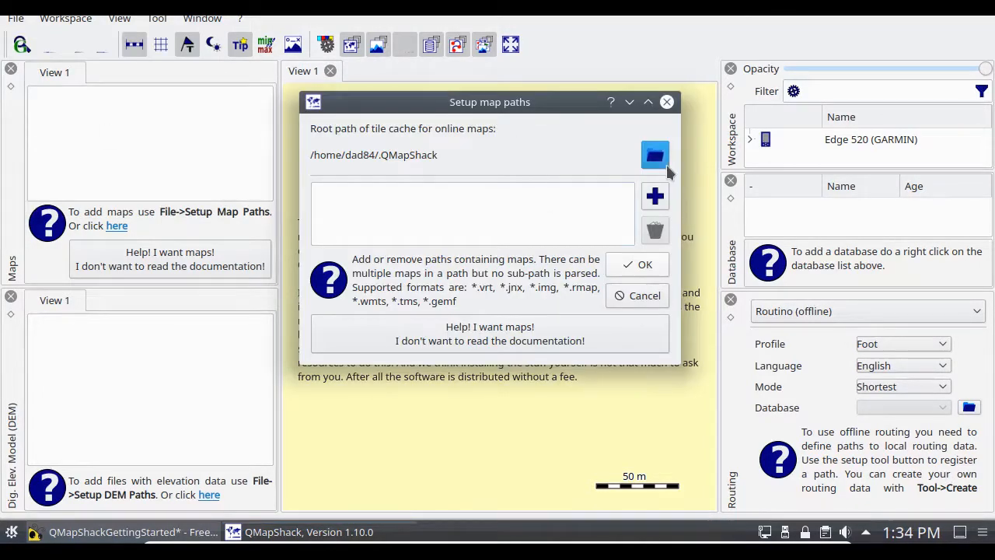
left_click(653, 199)
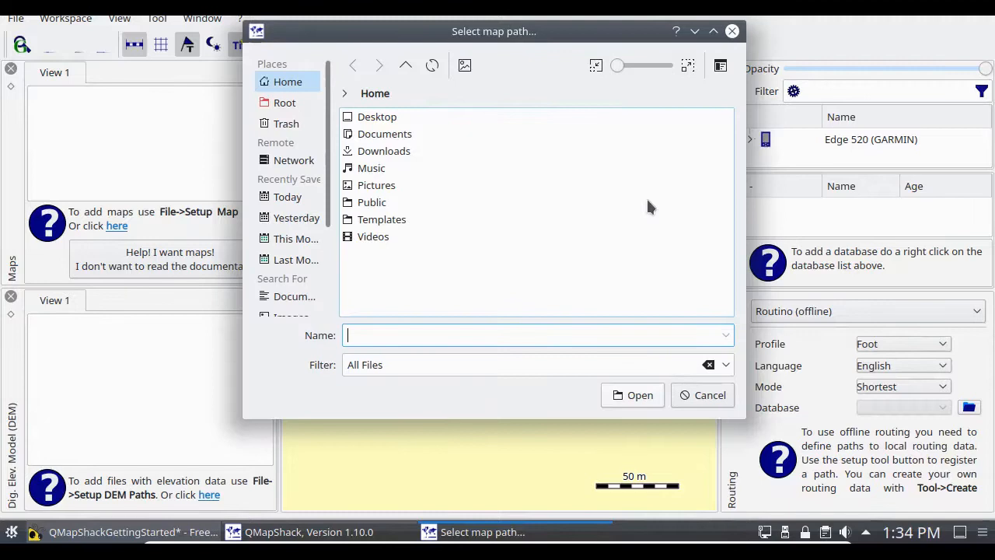
left_click(371, 132)
left_click(367, 134)
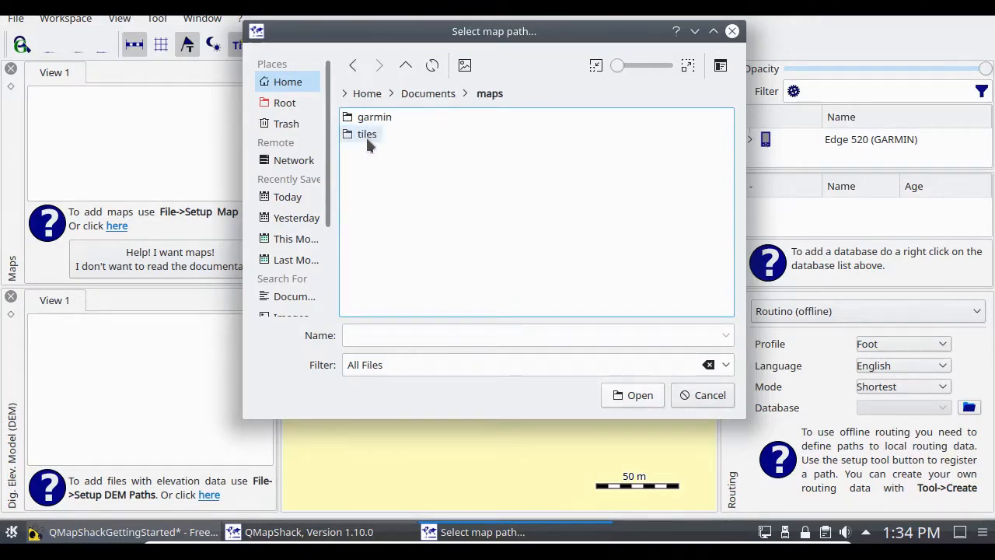
left_click(367, 136)
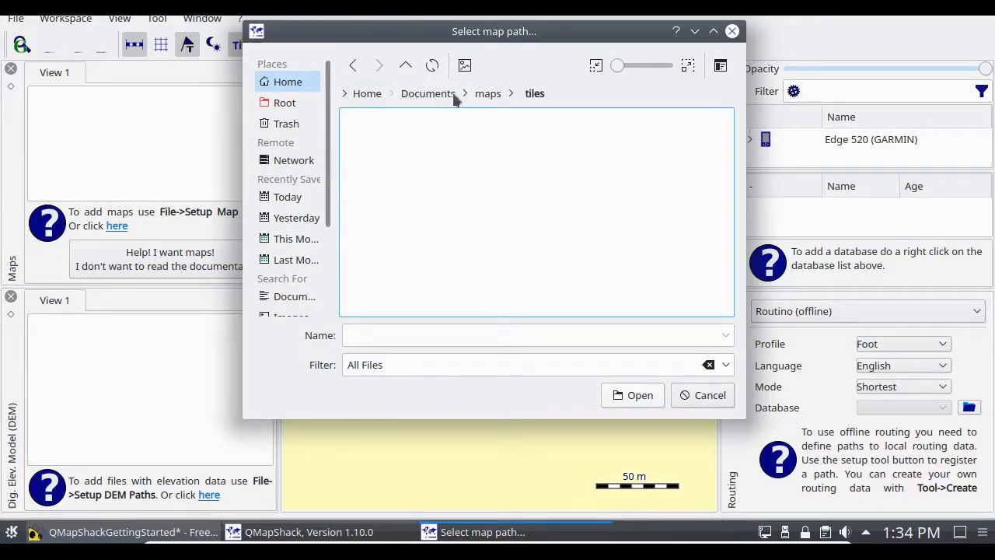
left_click(622, 397)
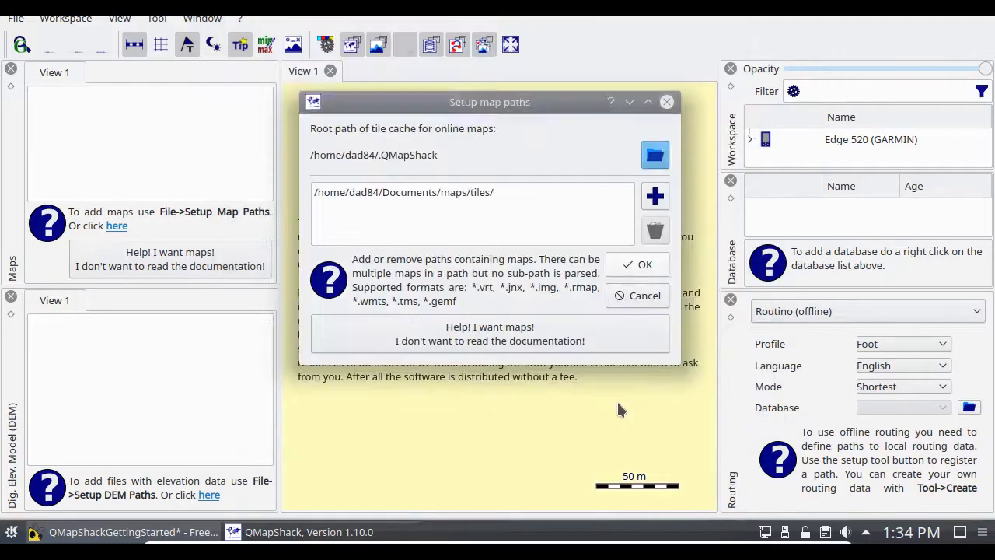
left_click(650, 264)
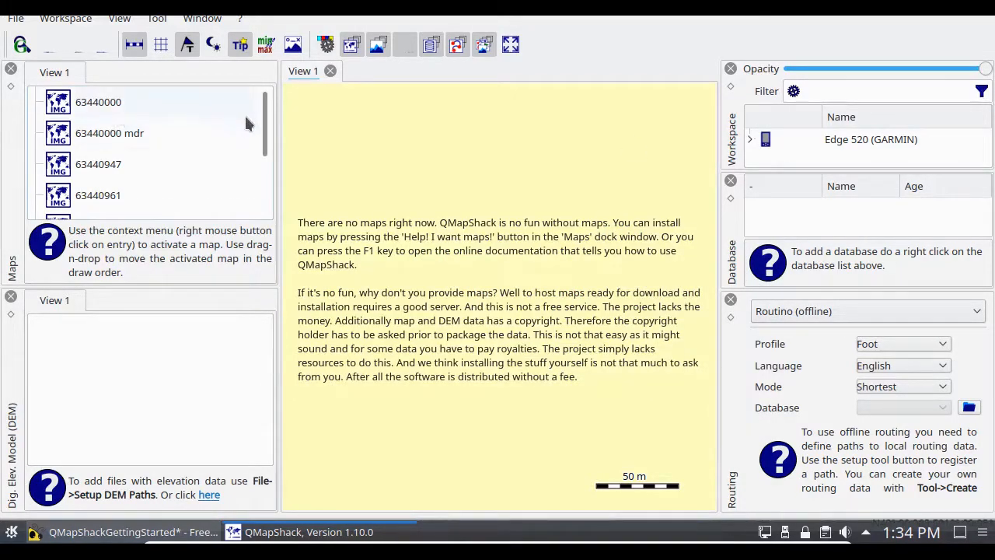
Step: Activate the map tiles 63440000, 63440000 mdr, 63440947 and 63440961
right_click(119, 107)
left_click(160, 112)
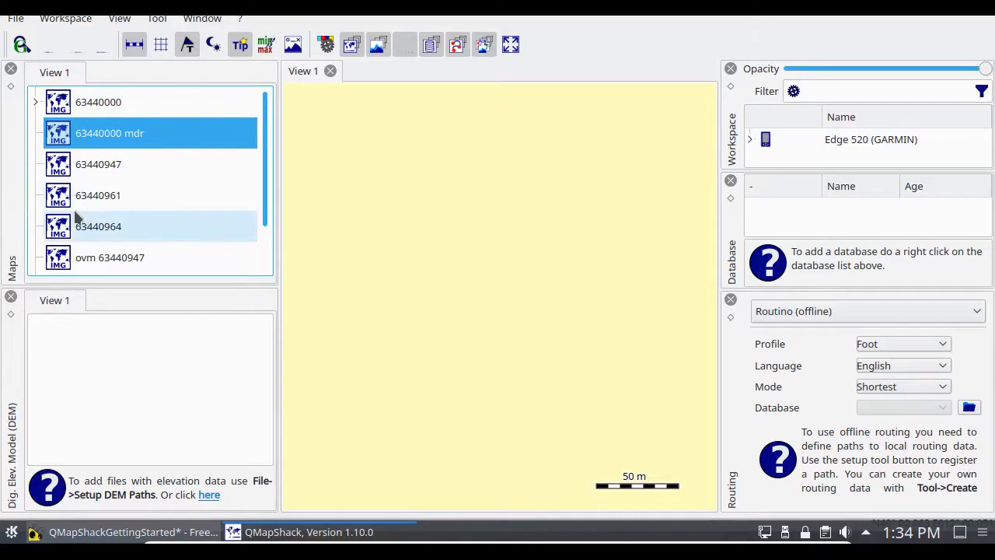
right_click(95, 134)
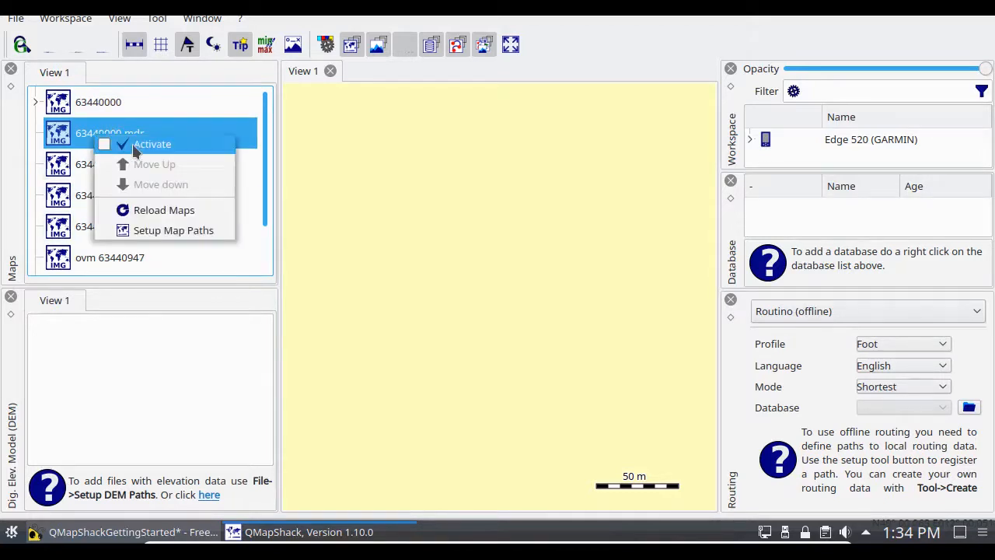
left_click(107, 162)
right_click(80, 162)
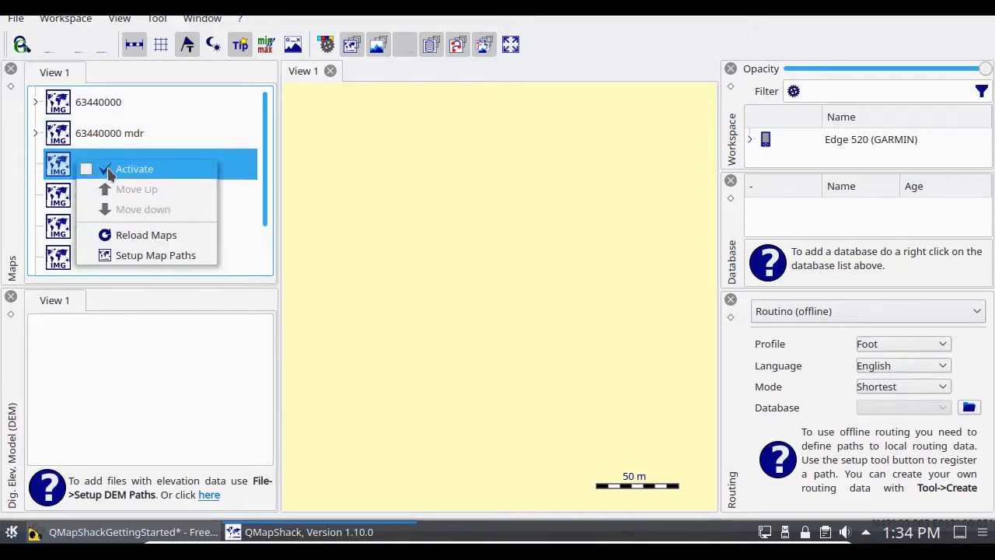
left_click(99, 200)
right_click(100, 201)
left_click(125, 220)
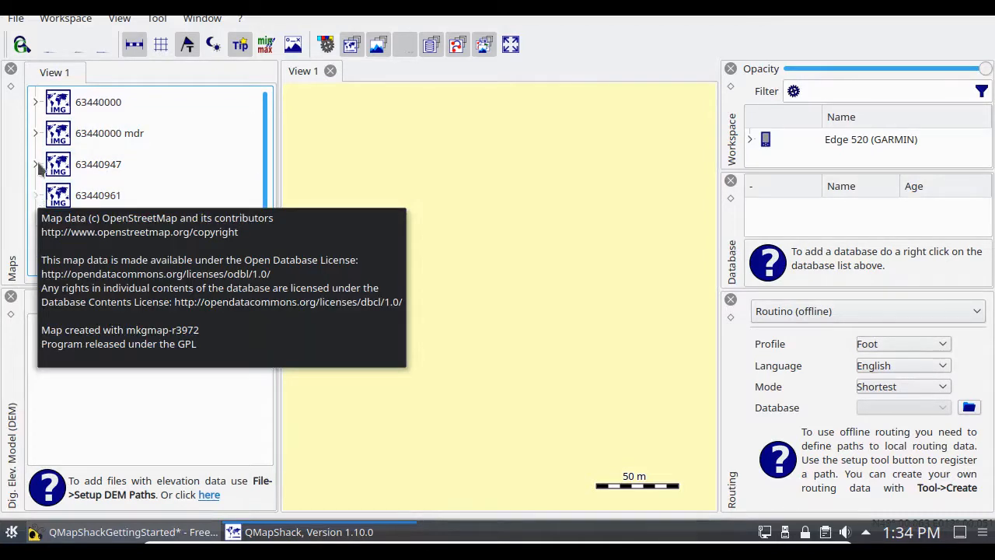
Step: Activate the remaining map tiles 63440964, ovm 63440947, ovm 63440961 and ovm 63440964
scroll(265, 175, "down", 1)
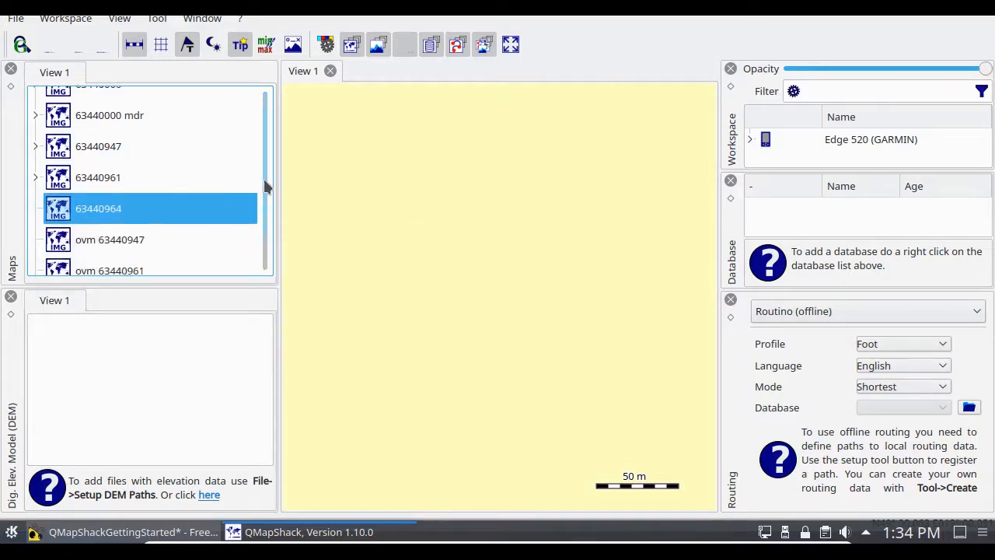
right_click(99, 201)
left_click(117, 202)
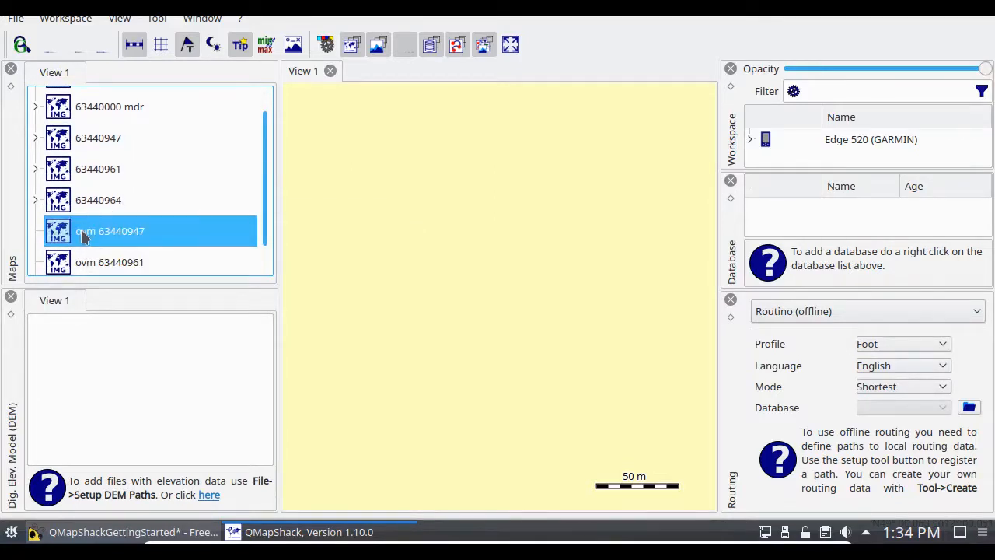
right_click(84, 232)
left_click(116, 237)
right_click(107, 261)
left_click(136, 261)
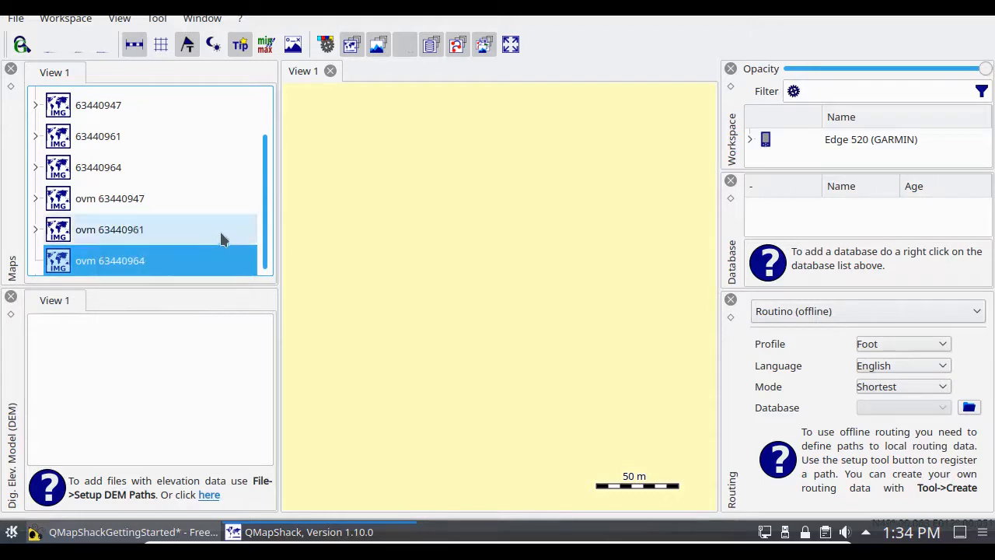
right_click(99, 262)
left_click(124, 262)
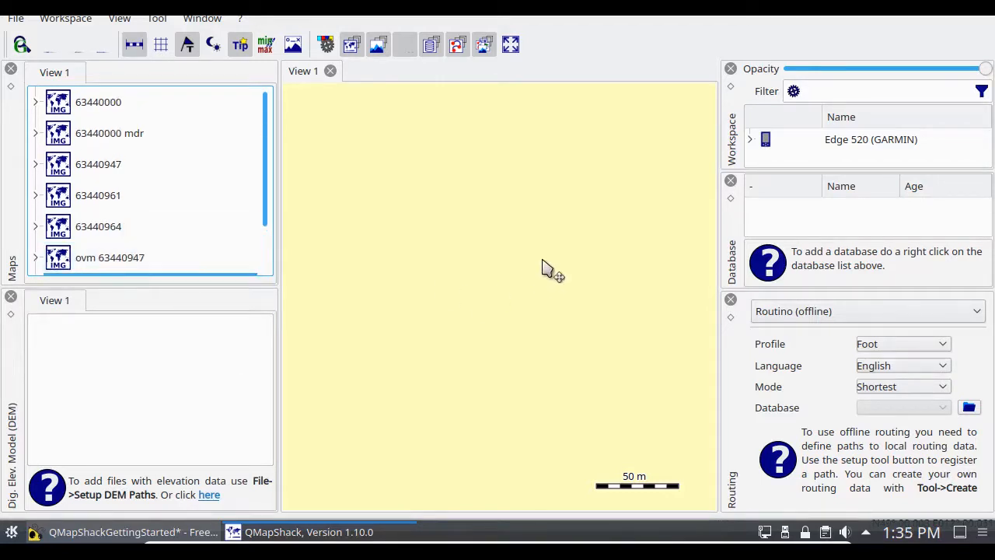
Step: Turn on the coordinate grid in the map view
left_click_drag(511, 331, 462, 303)
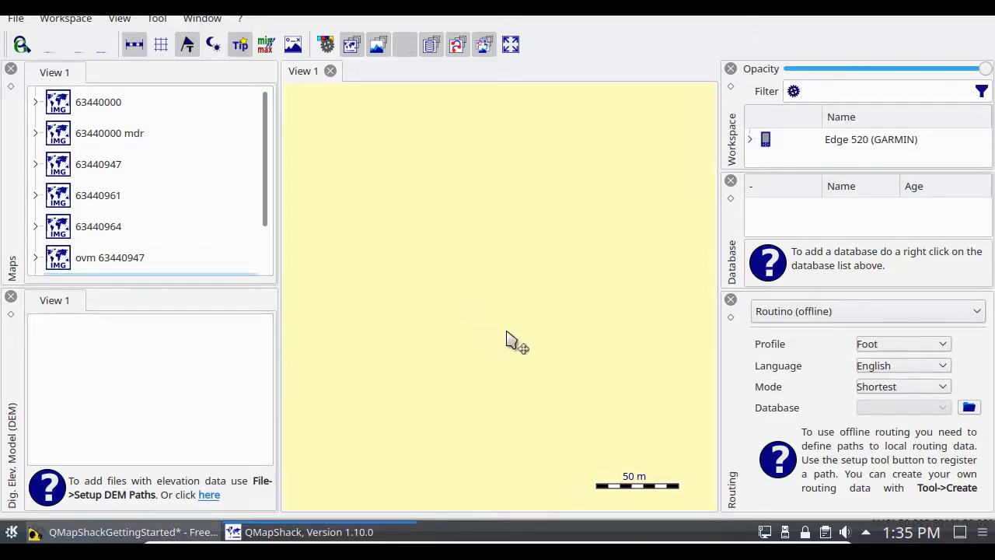
left_click(119, 17)
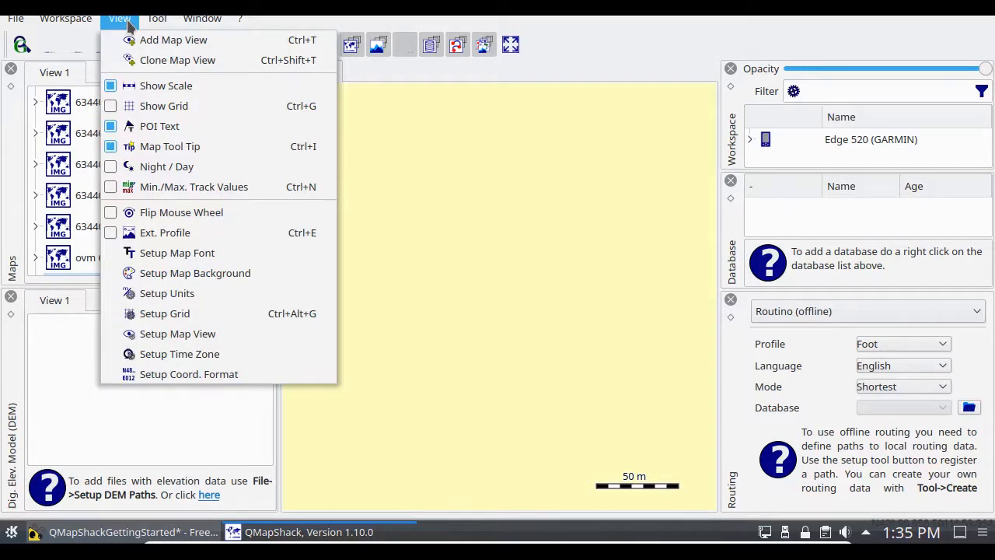
left_click(135, 106)
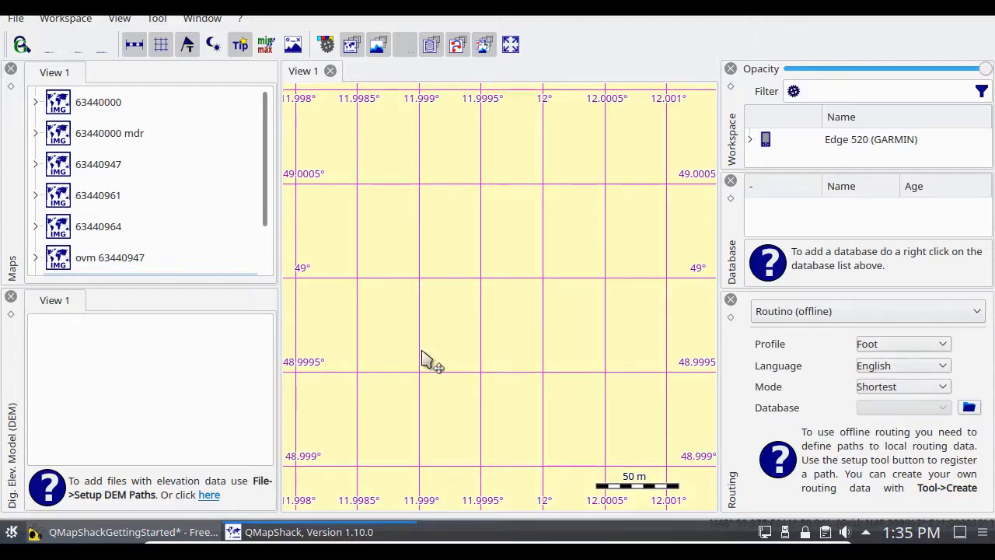
Step: Launch Marble and bring the northeastern United States between Chicago, Toronto and New York City into close view
key("alt+F2")
type("marble")
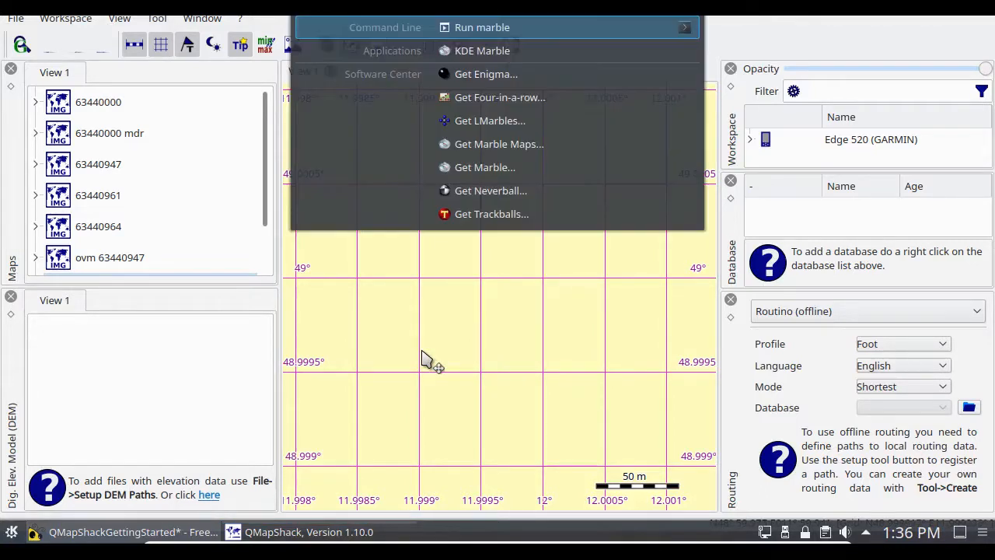
left_click(500, 27)
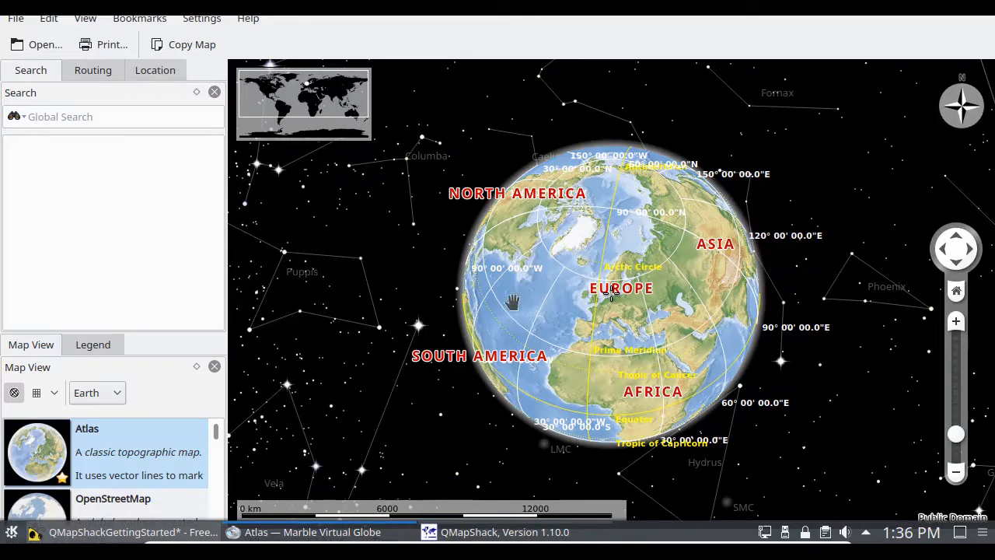
left_click_drag(516, 298, 667, 278)
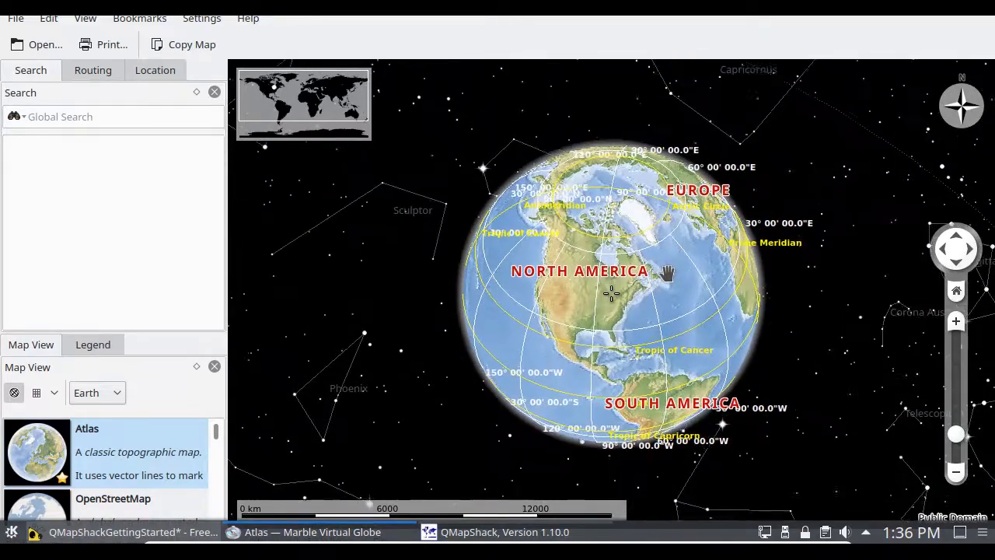
left_click(957, 326)
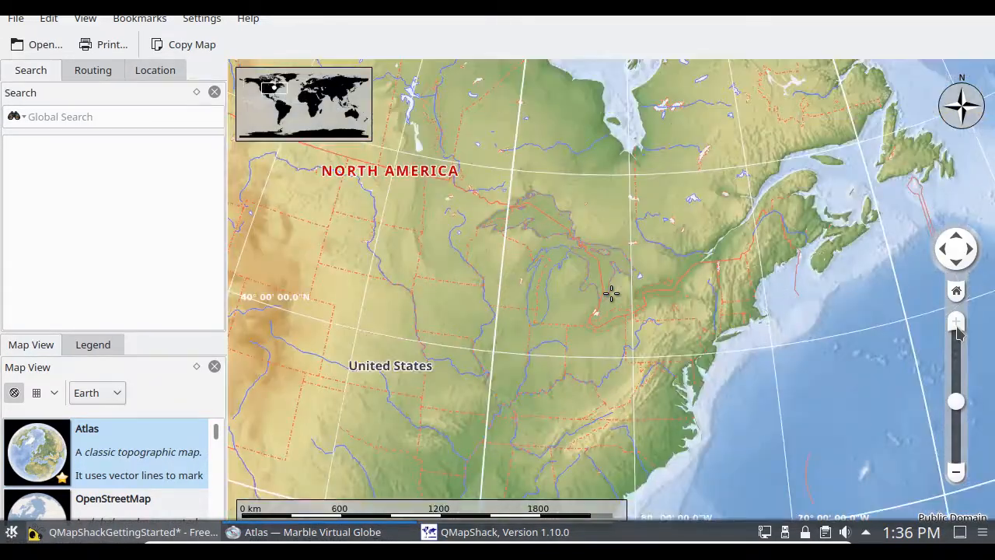
left_click(957, 327)
left_click_drag(769, 345, 658, 322)
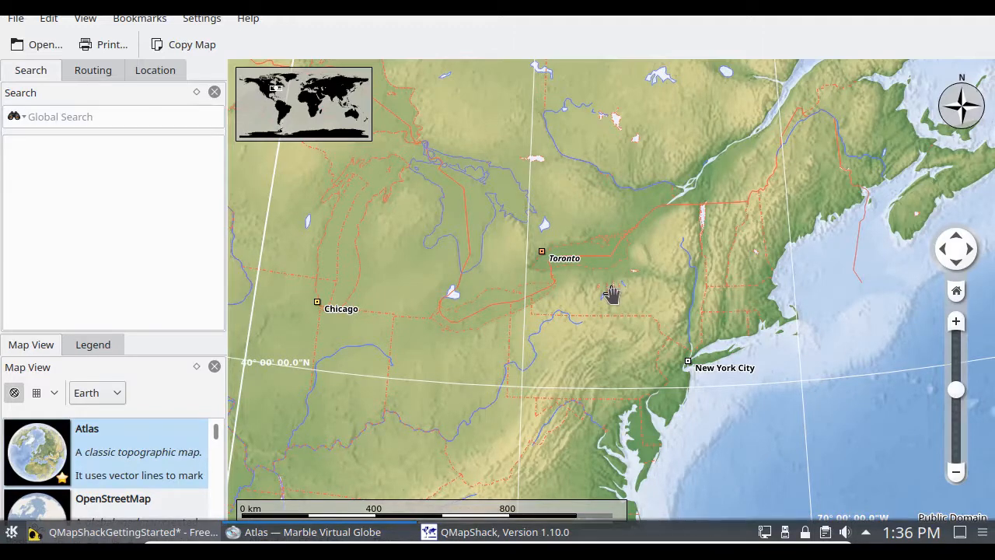
Step: Copy the coordinates of the map centre point southeast of Toronto and paste them into a new Kate document
right_click(611, 294)
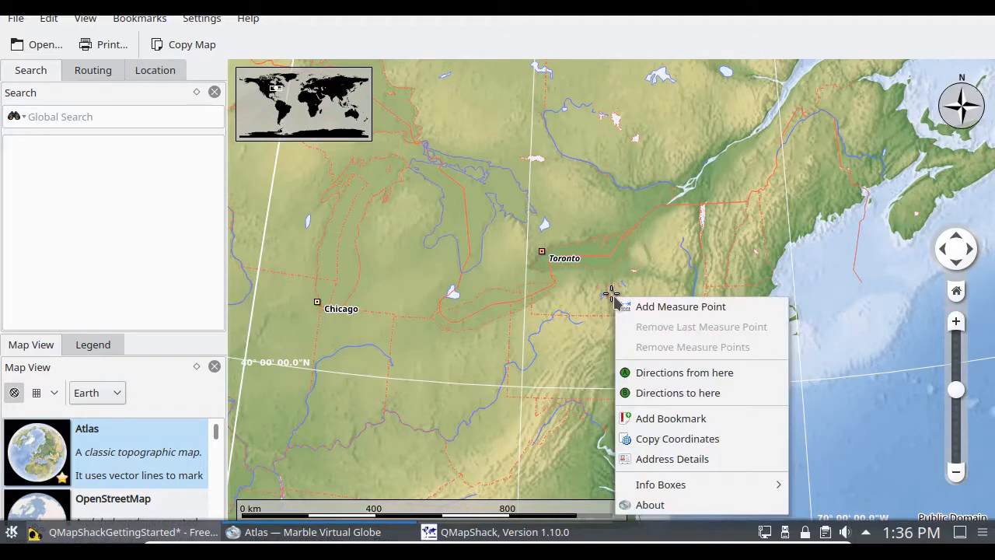
left_click(657, 436)
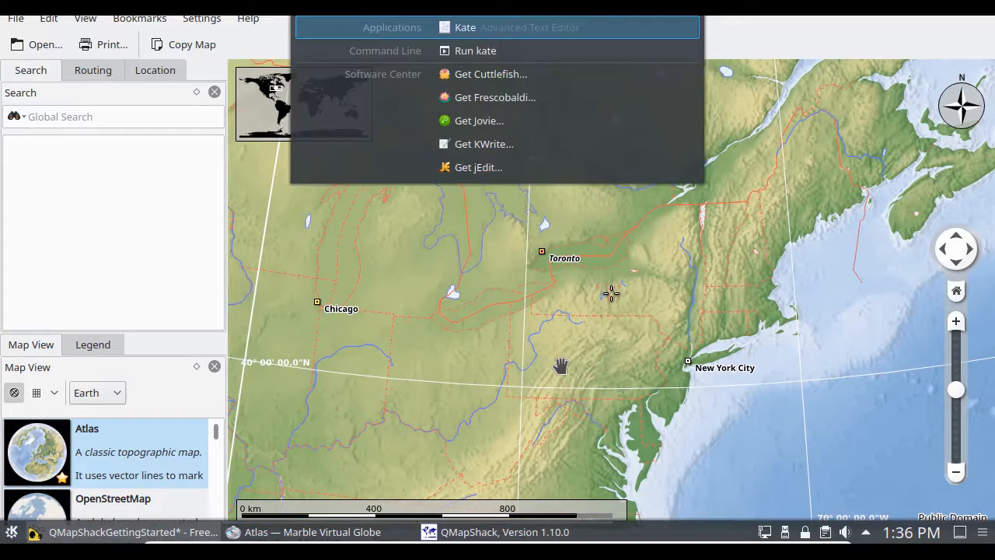
key("Return")
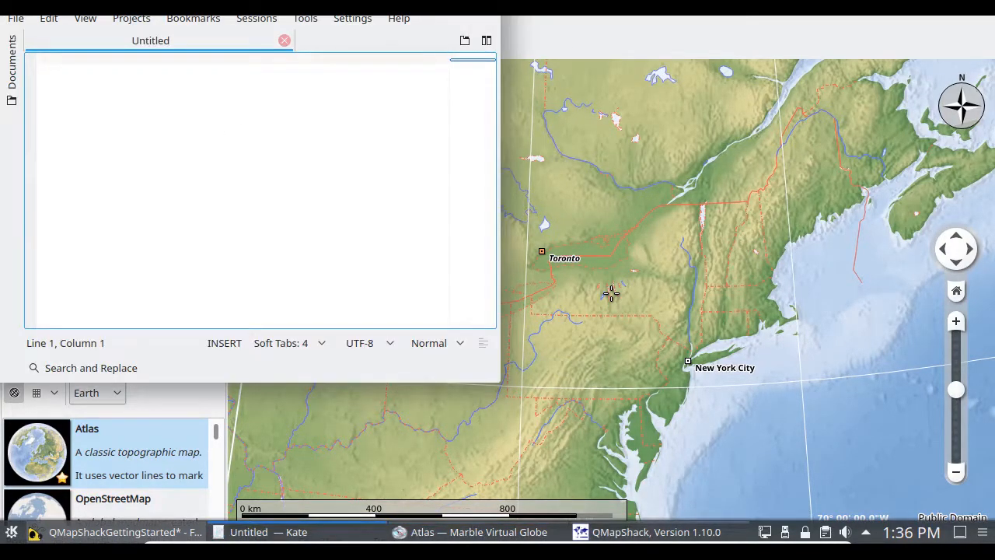
key("ctrl+v")
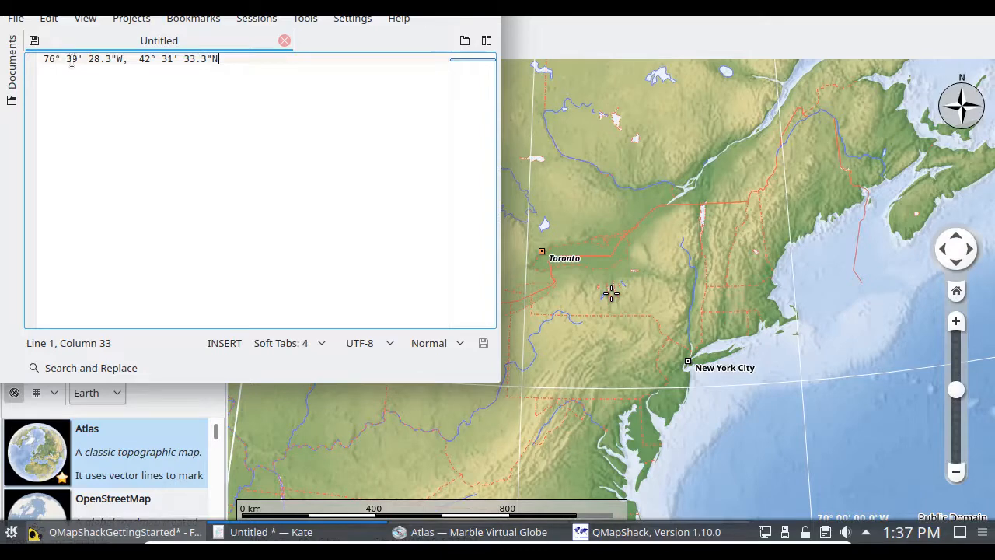
Step: Switch back to QMapShack and zoom the map out to the 1000 km scale
left_click(606, 536)
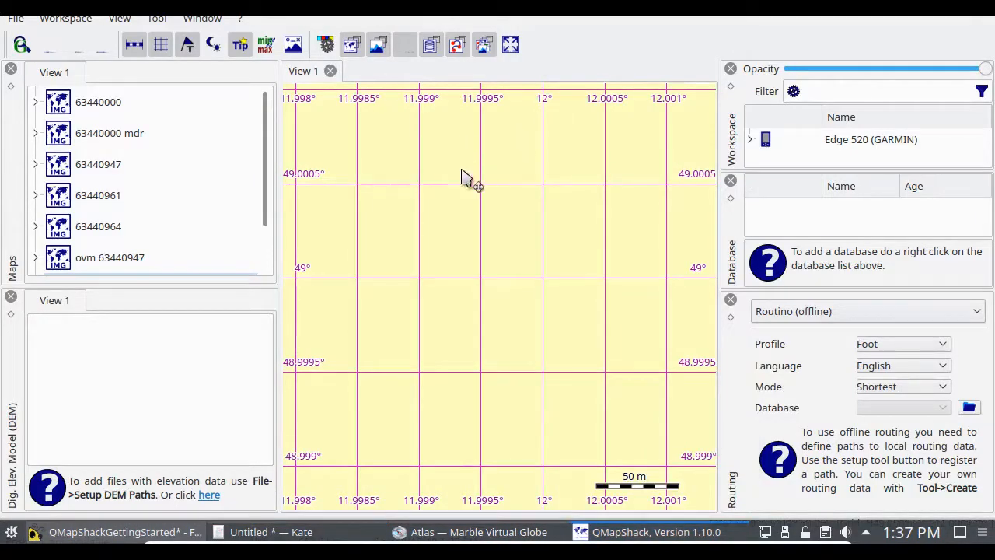
left_click_drag(477, 360, 519, 217)
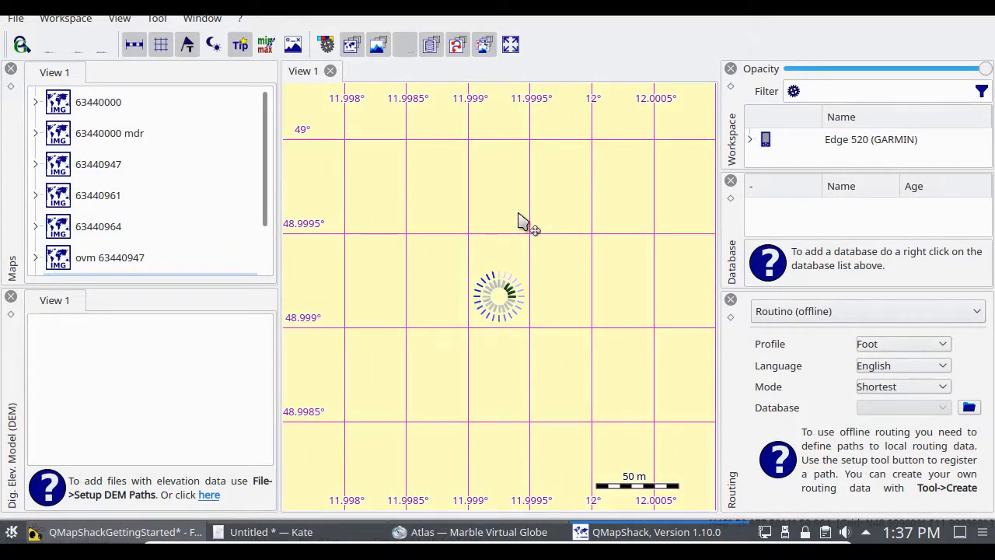
scroll(519, 218, "down", 1)
scroll(519, 221, "down", 4)
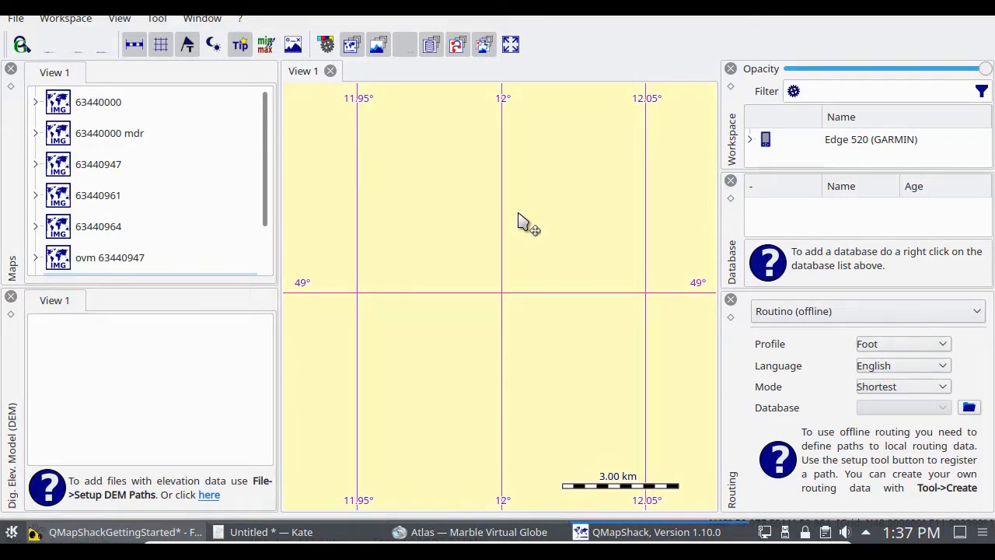
scroll(519, 219, "down", 3)
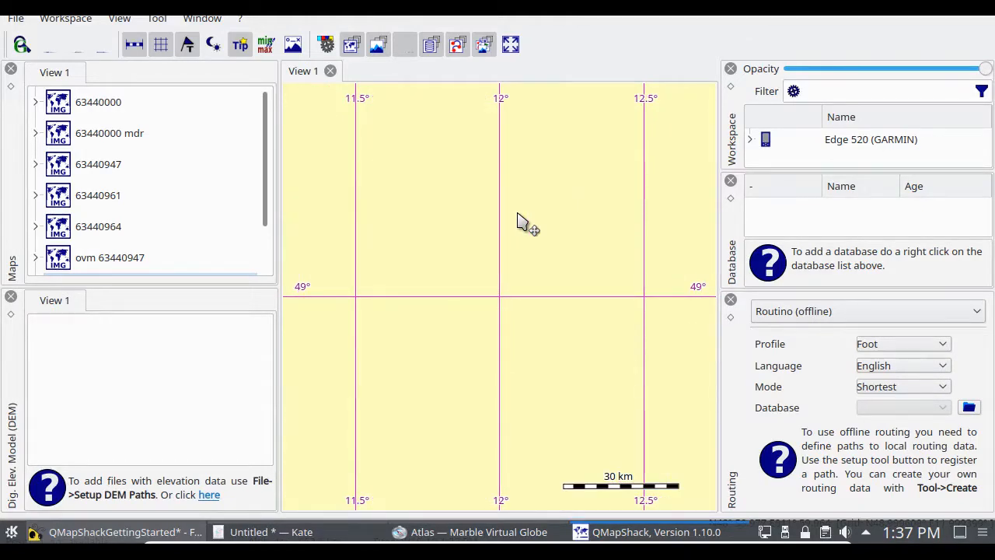
scroll(520, 220, "down", 2)
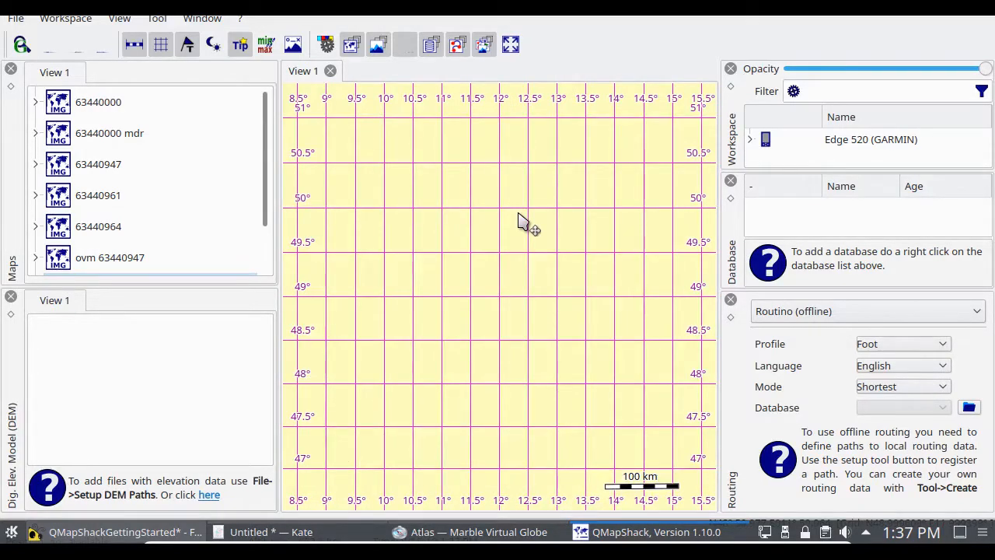
scroll(518, 221, "down", 3)
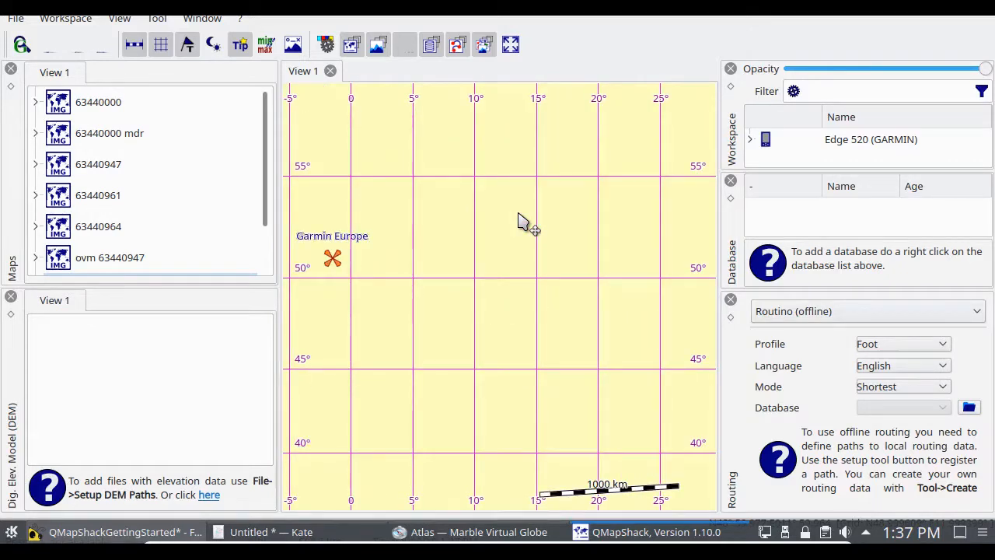
scroll(518, 221, "down", 1)
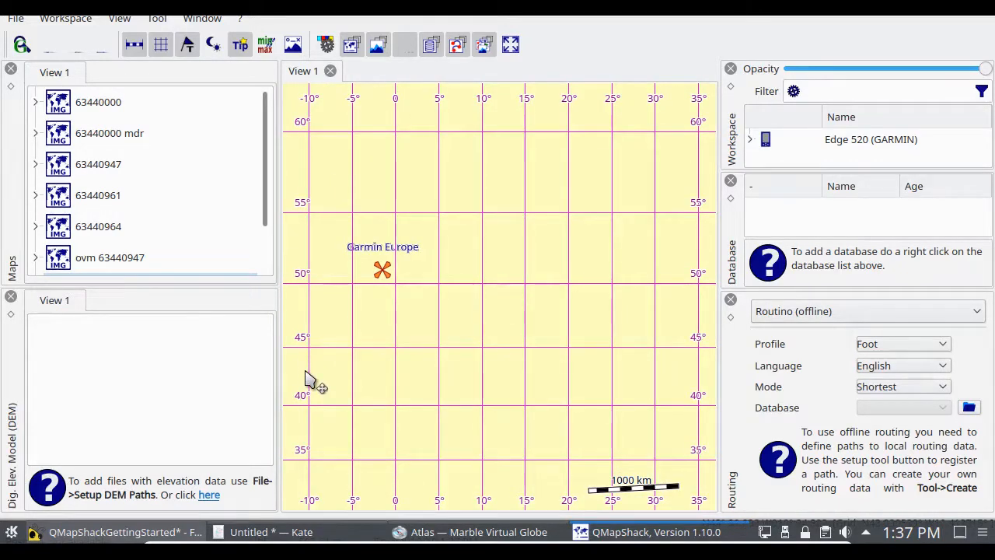
left_click(277, 537)
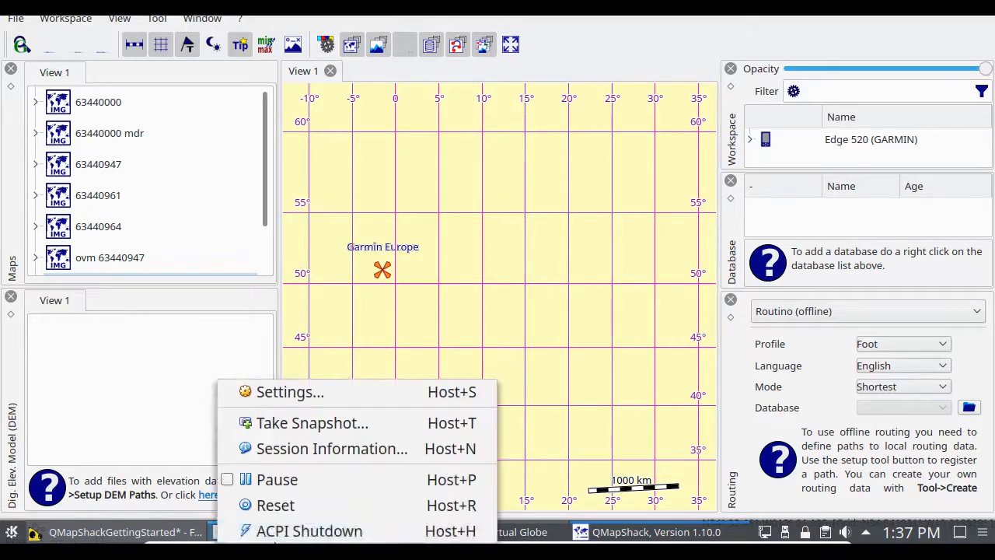
left_click(437, 245)
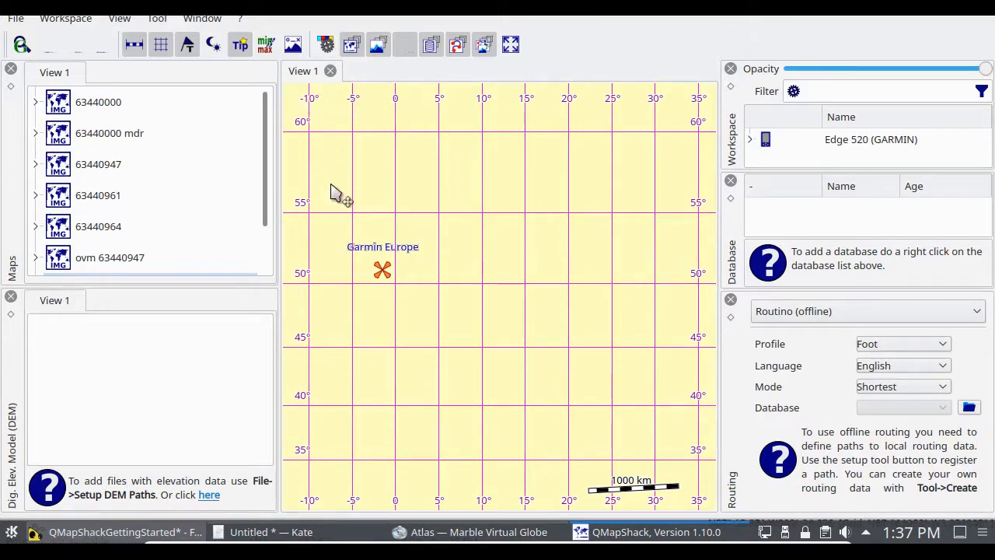
Step: Move the map west across the Atlantic and centre the activated tiles near longitude -75° and latitude 42°
left_click_drag(330, 380, 637, 387)
left_click_drag(321, 382, 632, 383)
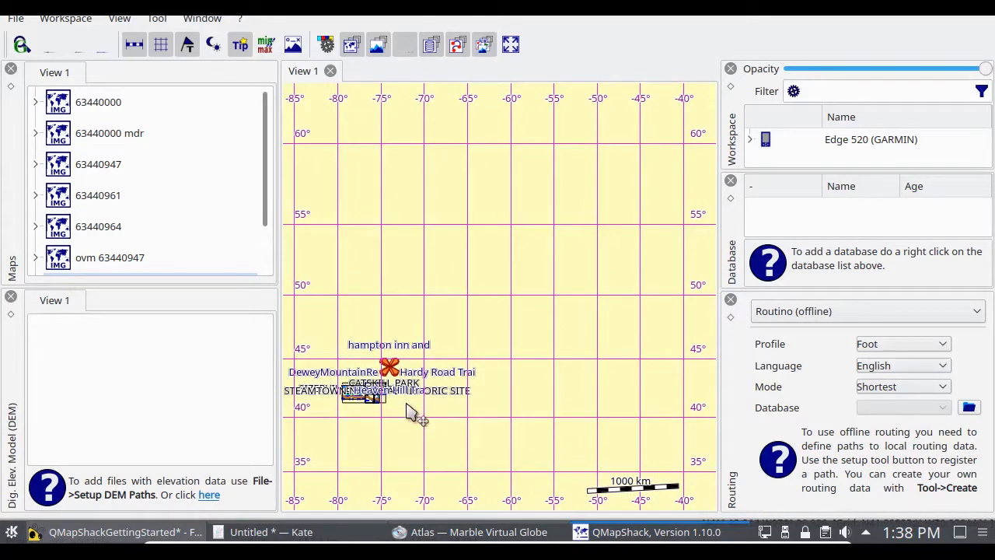
mouse_move(411, 412)
left_mouse_down()
mouse_move(524, 400)
mouse_move(520, 373)
mouse_move(555, 365)
mouse_move(546, 319)
left_mouse_up()
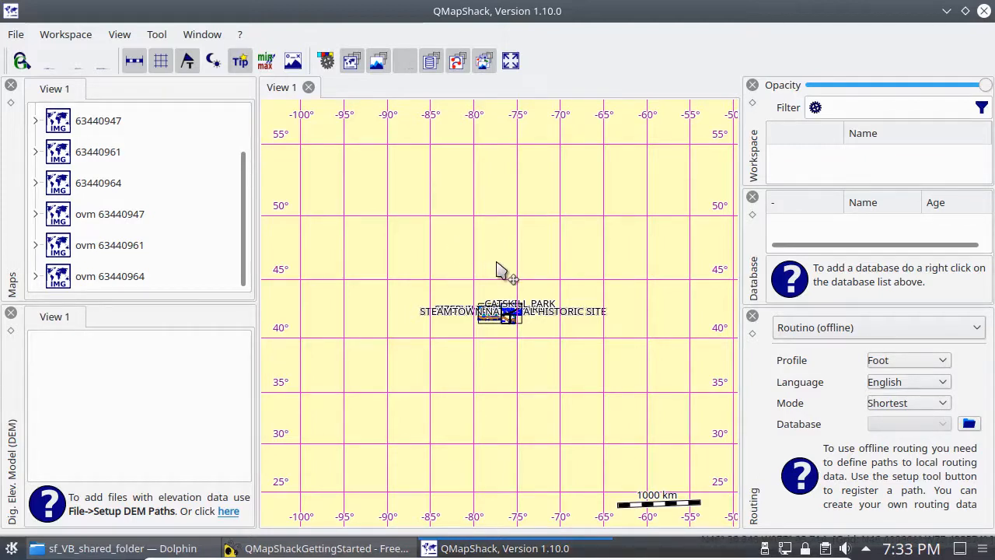
Step: Check the display settings of map 63440964, and zoom in on the activated tiles to the 100 km scale
left_click(36, 186)
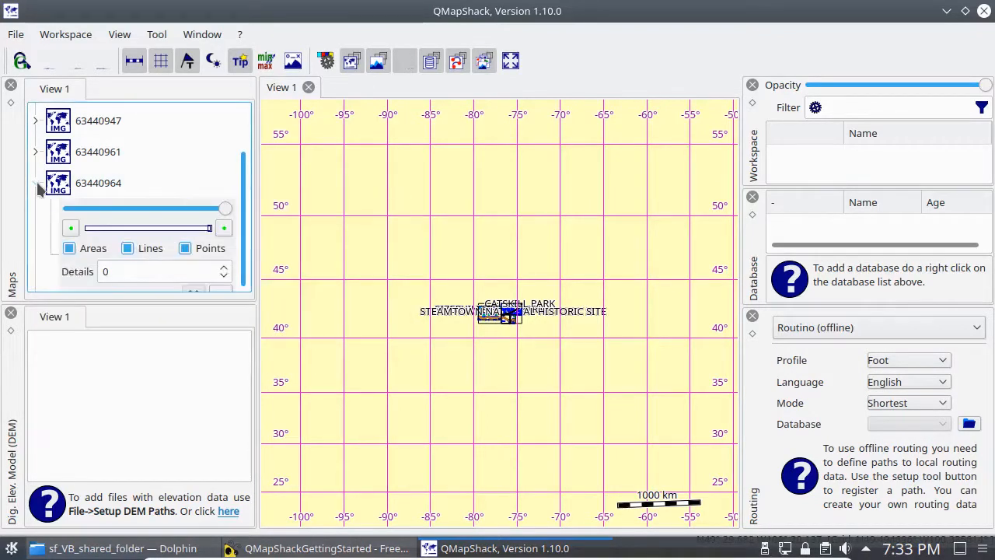
left_click(35, 185)
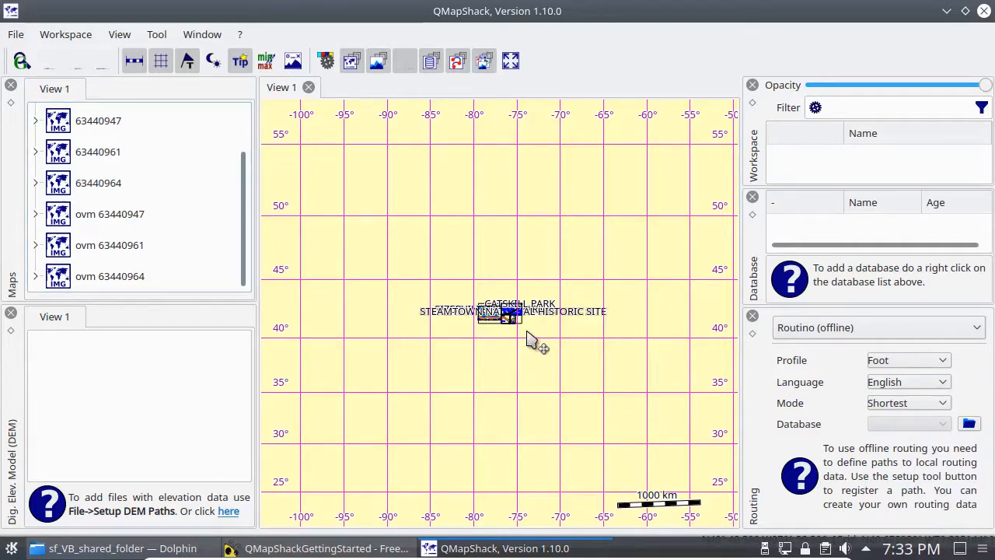
scroll(528, 340, "up", 4)
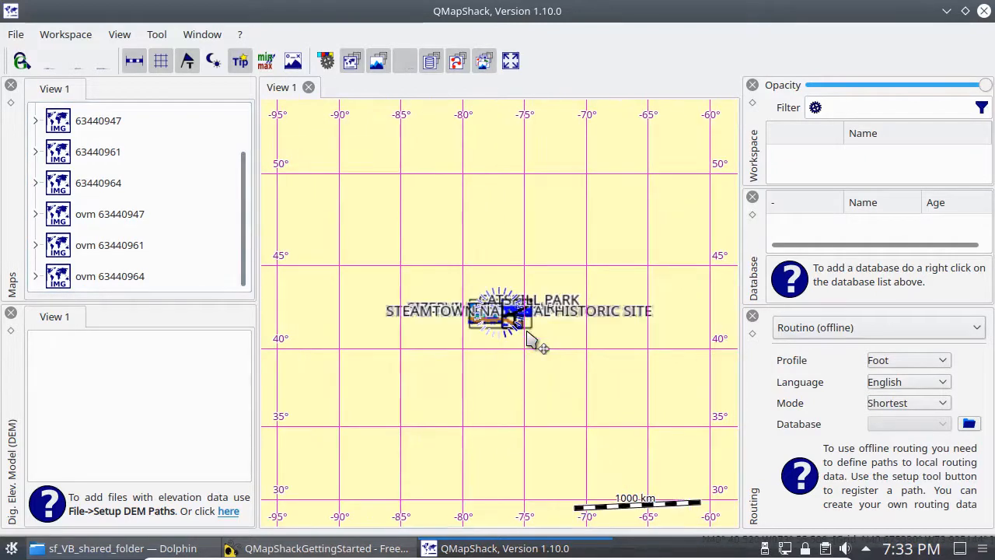
scroll(531, 340, "up", 1)
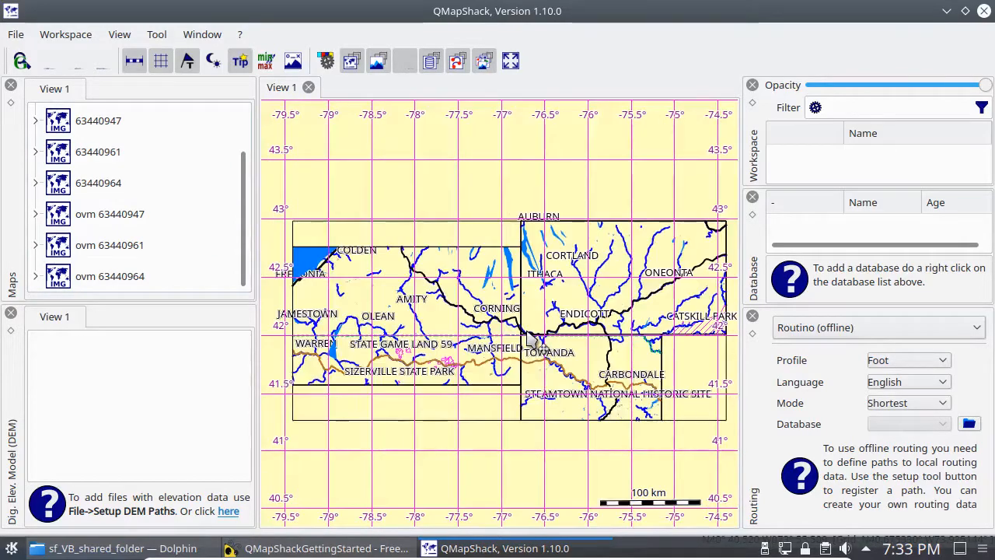
Step: Examine the map detail near Corning down to the 300 m scale, and follow the road northeast to Post Creek
scroll(528, 340, "up", 5)
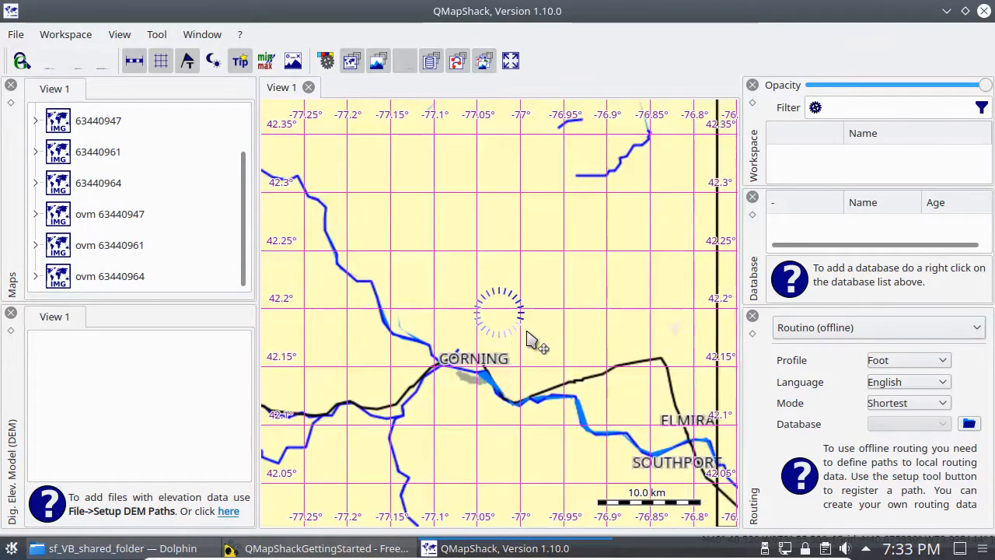
scroll(528, 340, "up", 1)
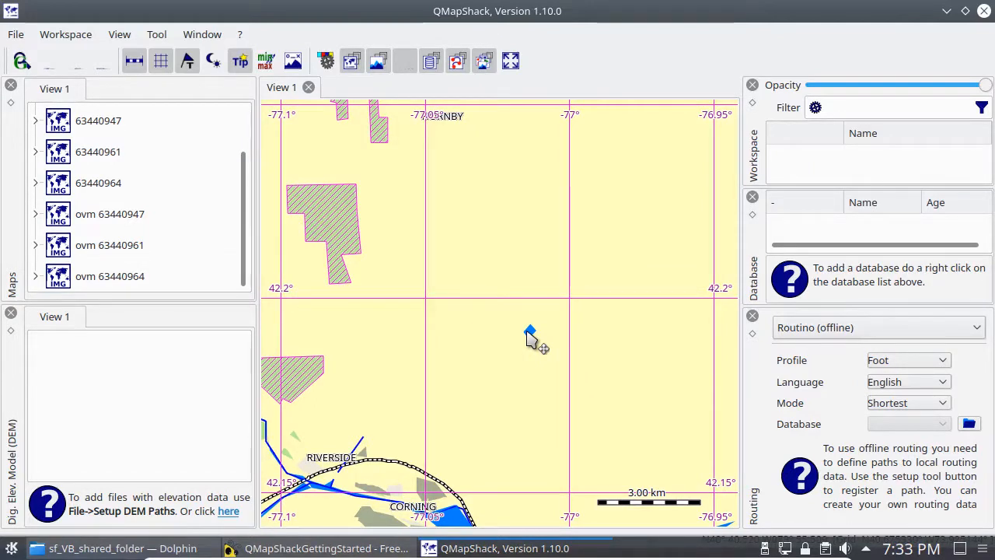
scroll(528, 339, "up", 2)
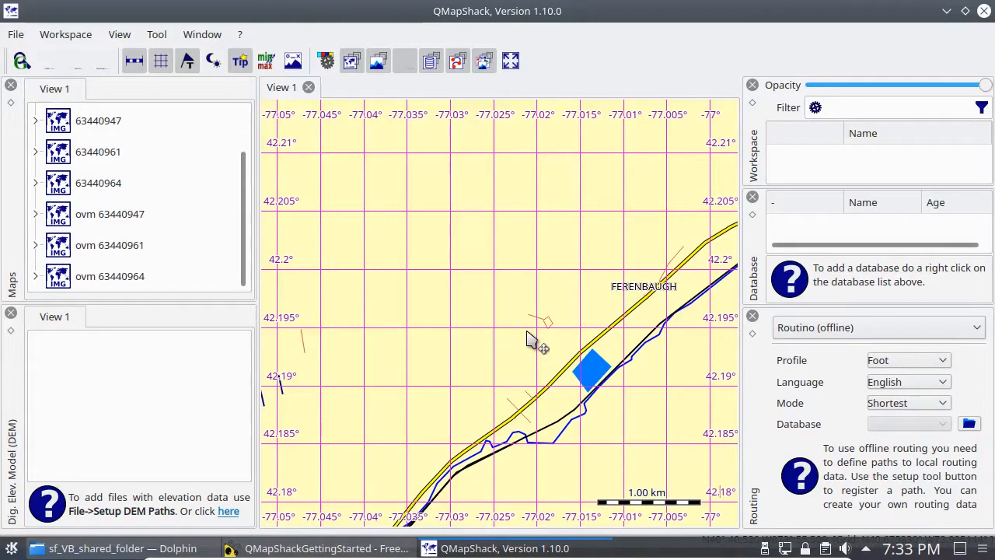
scroll(528, 339, "up", 2)
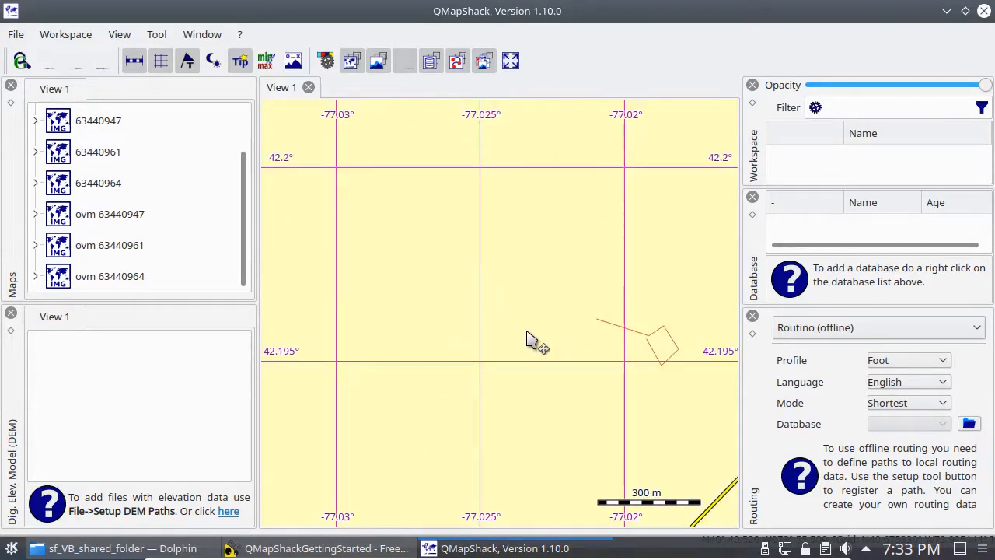
scroll(528, 340, "down", 2)
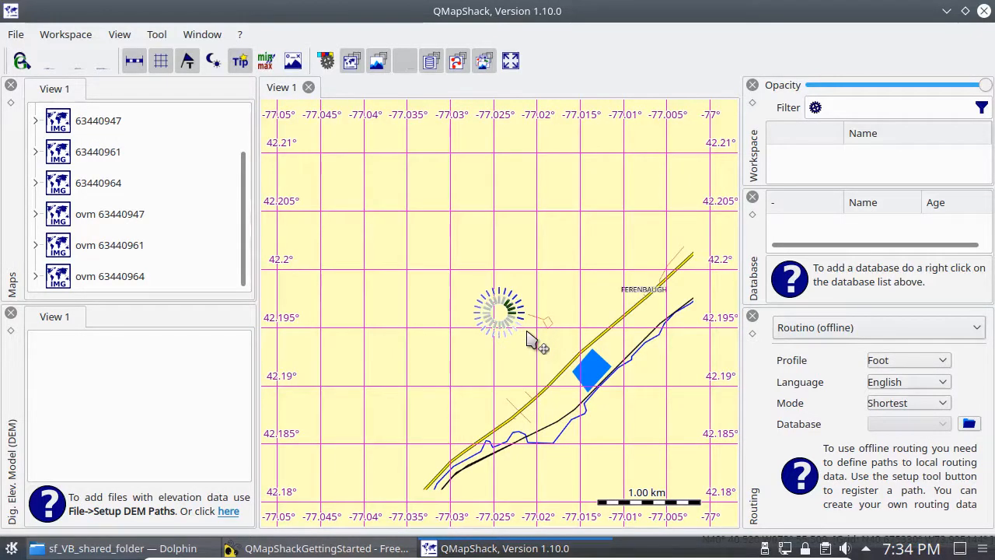
left_click_drag(677, 400, 309, 399)
left_click_drag(555, 225, 441, 381)
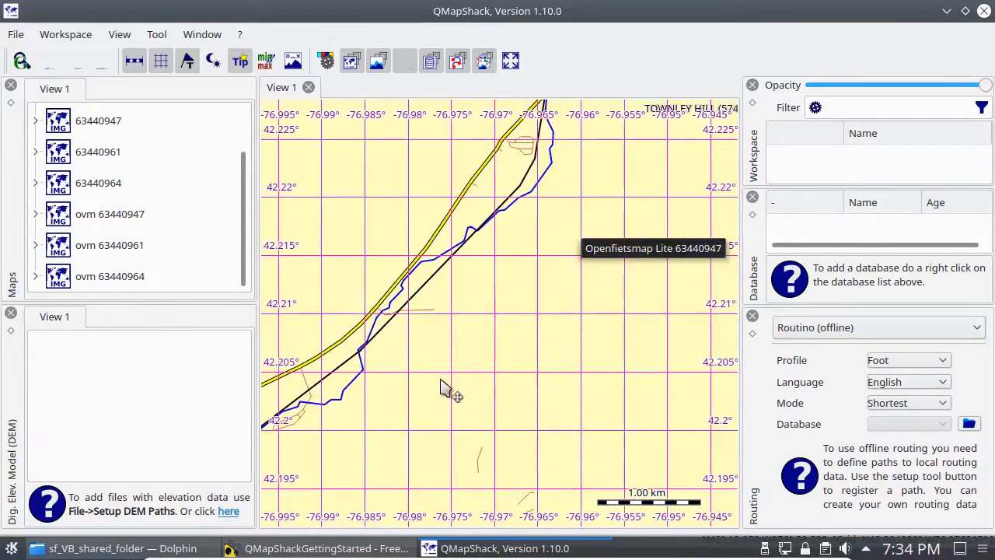
left_click_drag(582, 166, 502, 333)
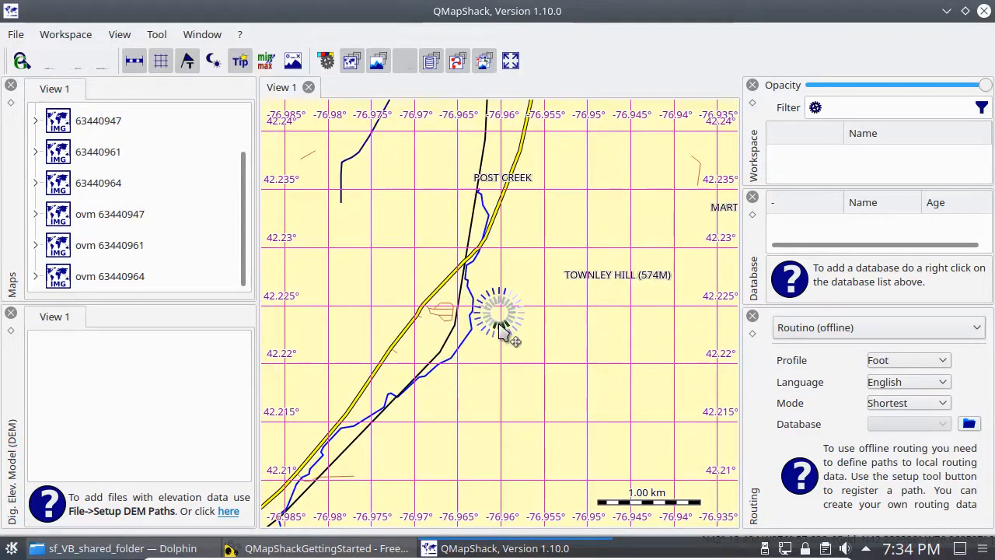
Step: Zoom back out to the 50 km scale and examine the eastern tile between Ithaca and Oneonta
scroll(502, 333, "down", 4)
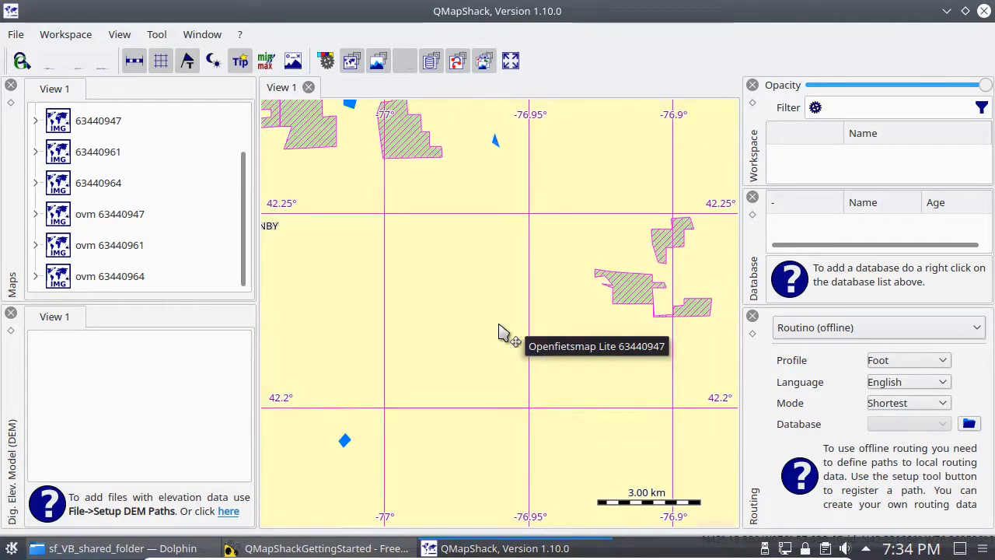
scroll(502, 333, "down", 1)
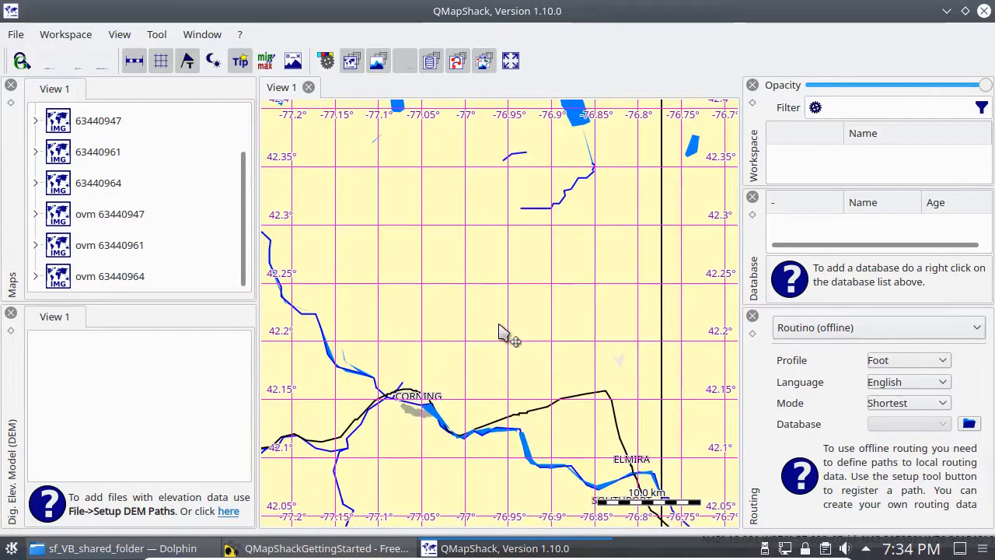
scroll(501, 333, "down", 1)
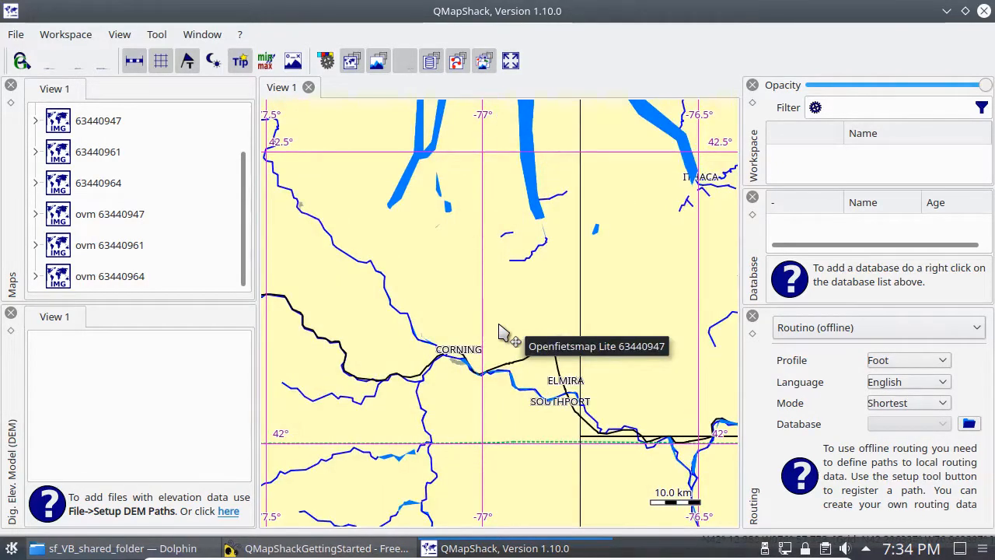
scroll(501, 333, "down", 2)
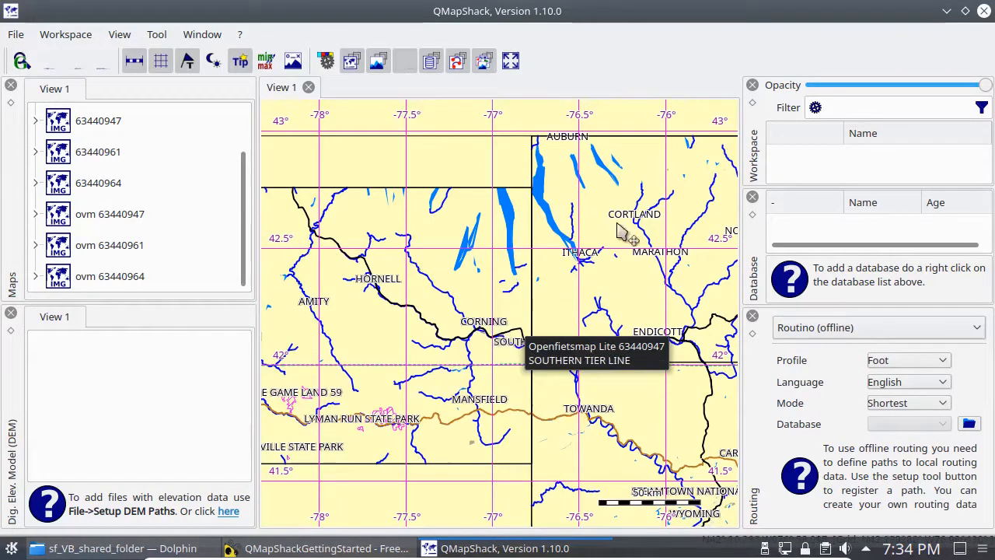
left_click_drag(629, 282, 399, 285)
mouse_move(517, 259)
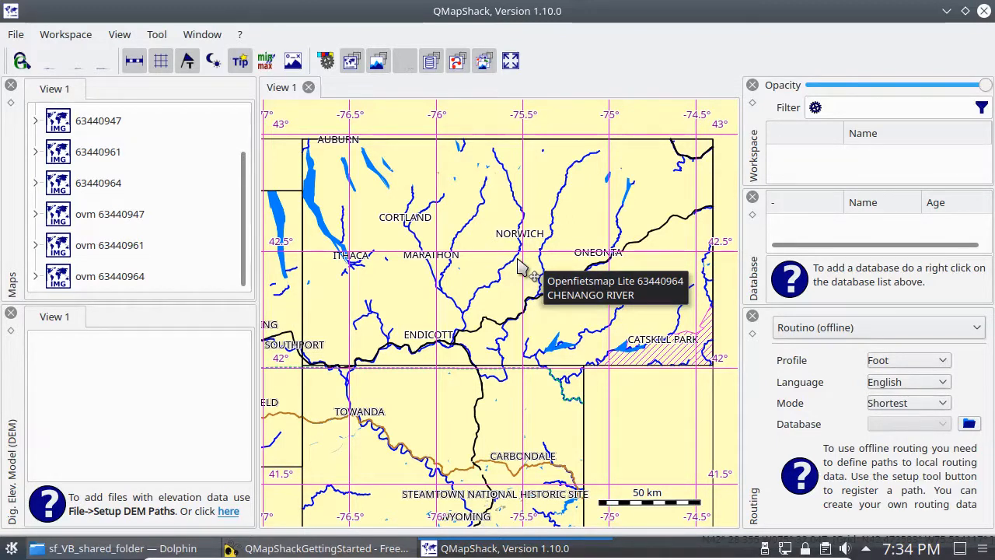
Step: Open the display settings of map 63440964 and examine its opacity and scale range controls
left_click(36, 276)
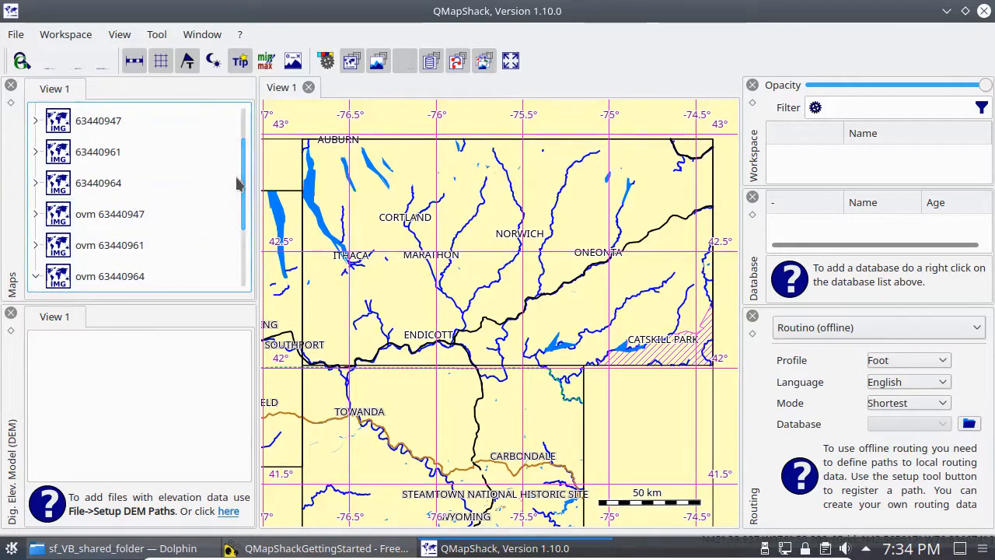
left_click_drag(241, 183, 244, 250)
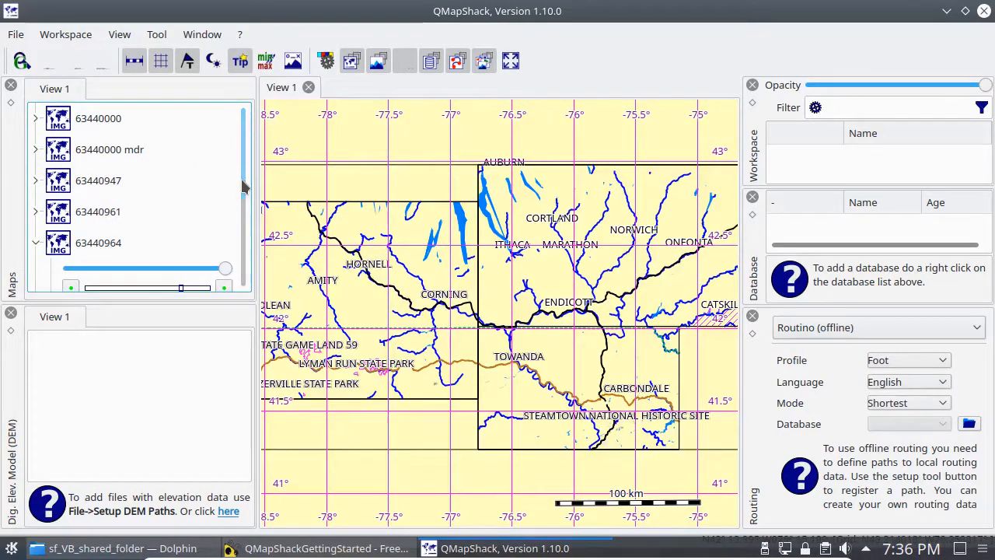
left_click_drag(244, 185, 244, 234)
mouse_move(225, 175)
left_mouse_down()
mouse_move(72, 176)
mouse_move(231, 181)
left_mouse_up()
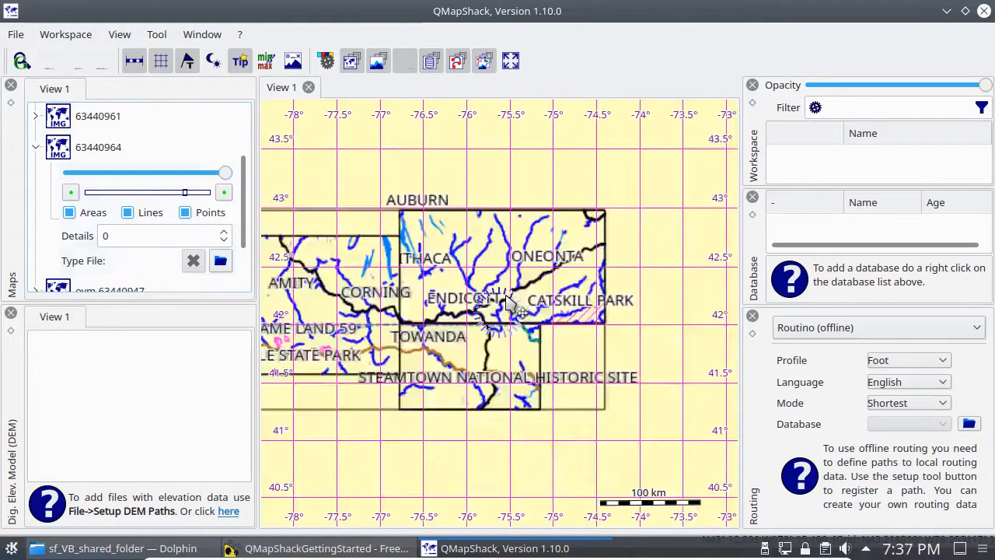
scroll(506, 297, "up", 1)
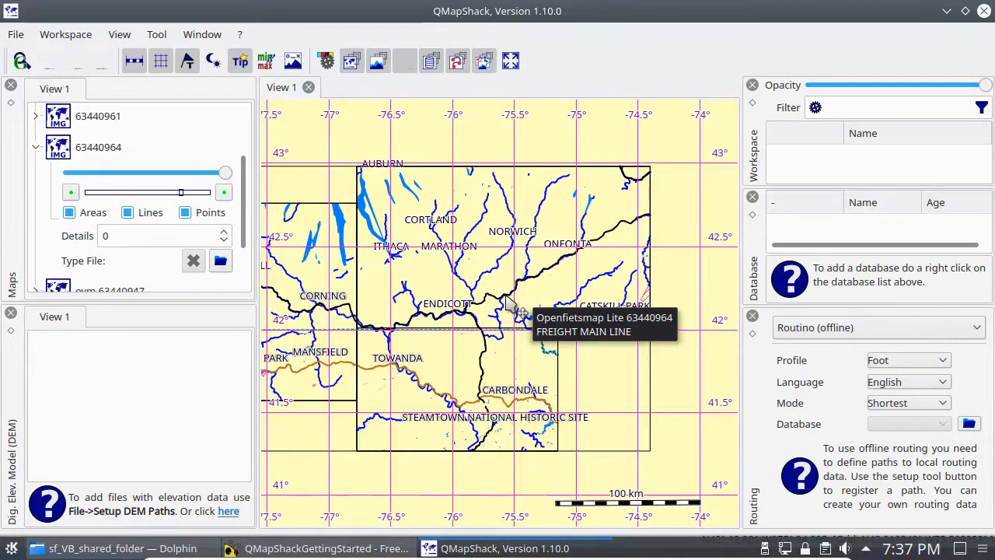
Step: Try the current 100 km view as the maximum visible scale of map 63440964, and clear that limit after testing it
left_click(225, 195)
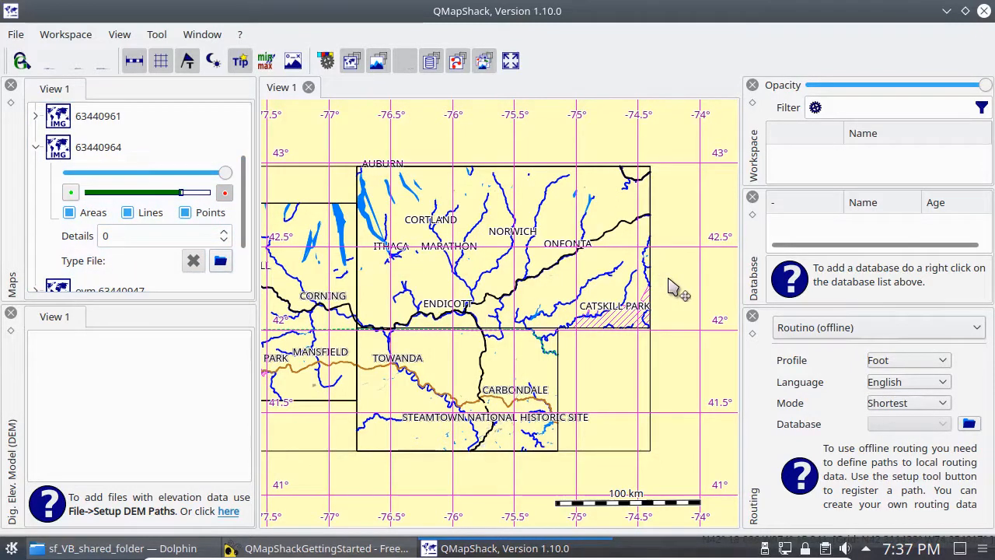
scroll(669, 279, "down", 4)
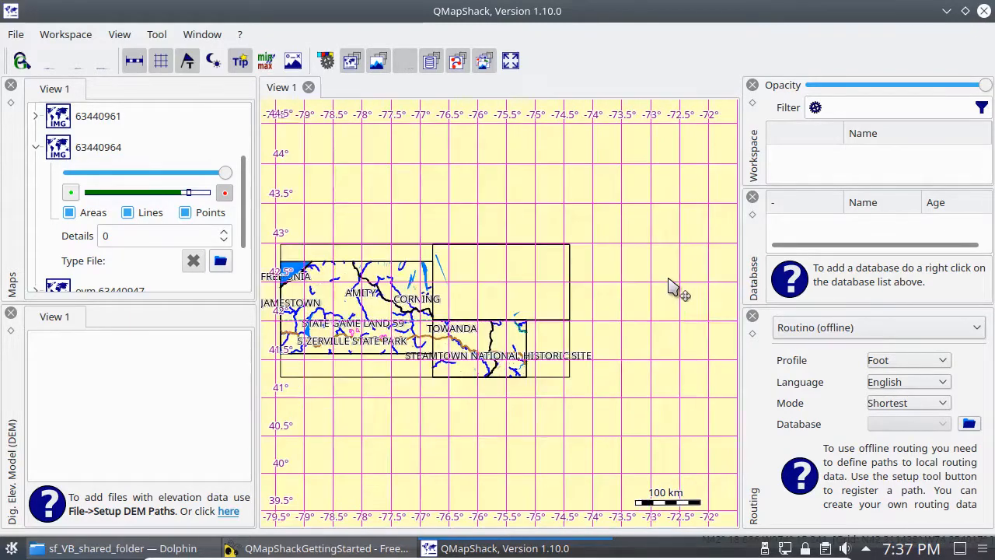
scroll(669, 280, "up", 2)
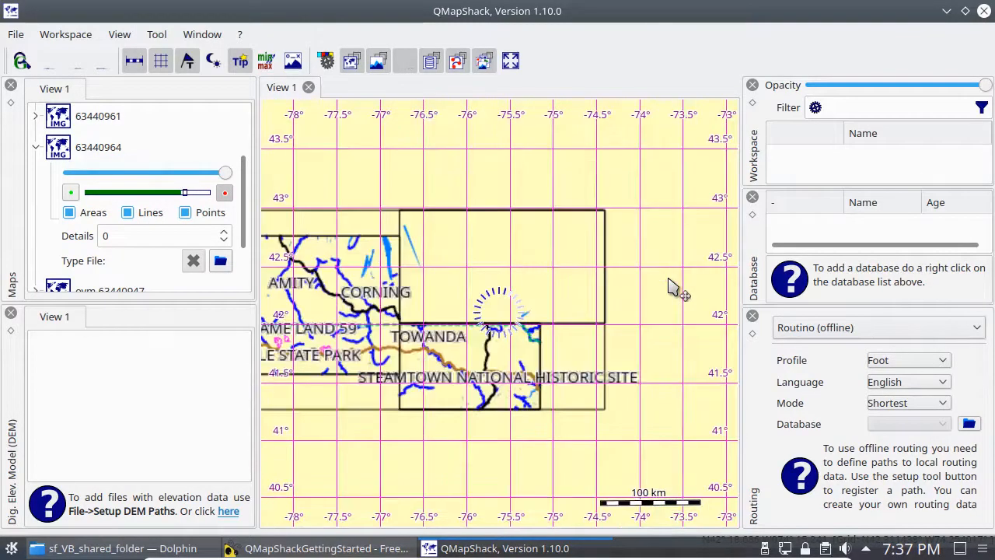
scroll(669, 280, "down", 4)
scroll(669, 286, "down", 1)
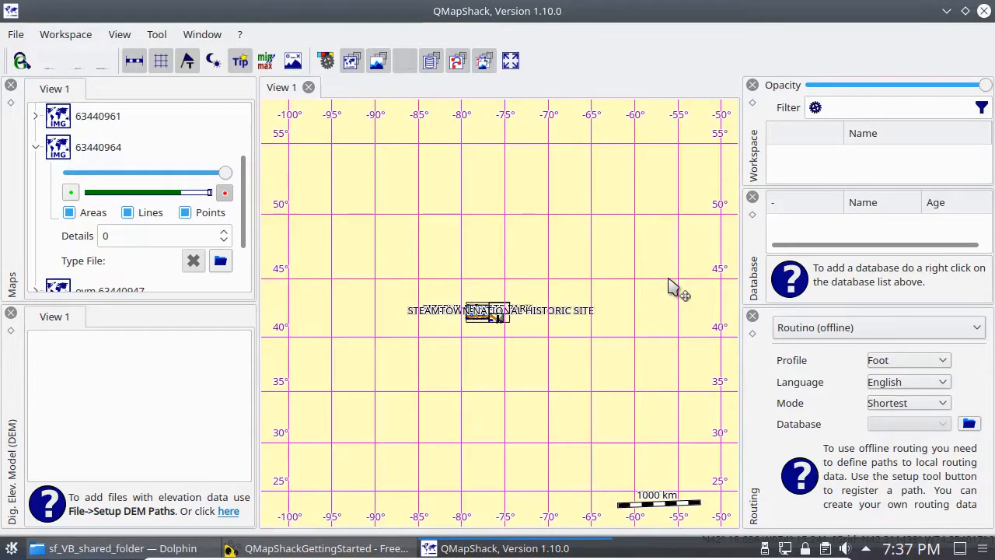
left_click(225, 193)
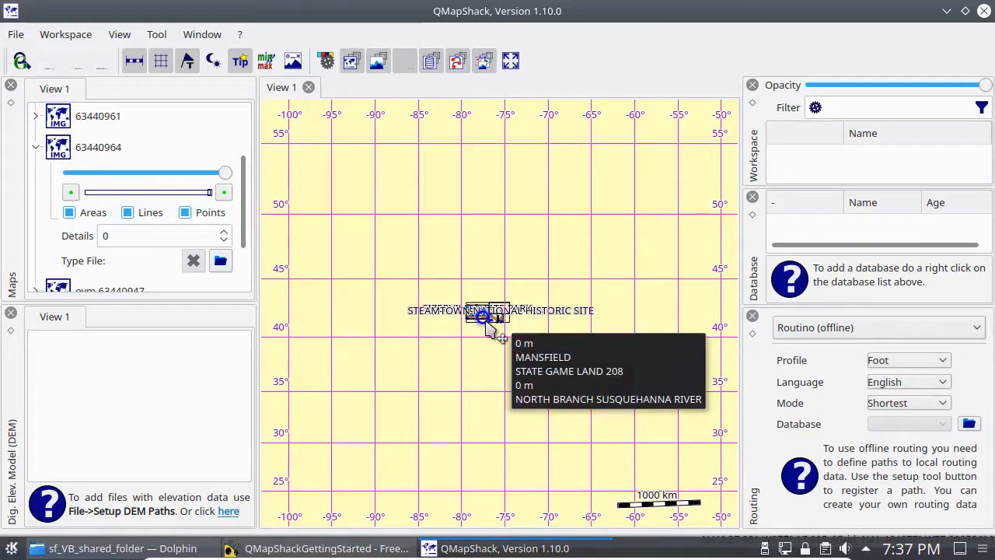
Step: Set the 10 km view around Binghamton as the minimum visible scale of map 63440964
scroll(487, 321, "up", 1)
scroll(490, 323, "up", 8)
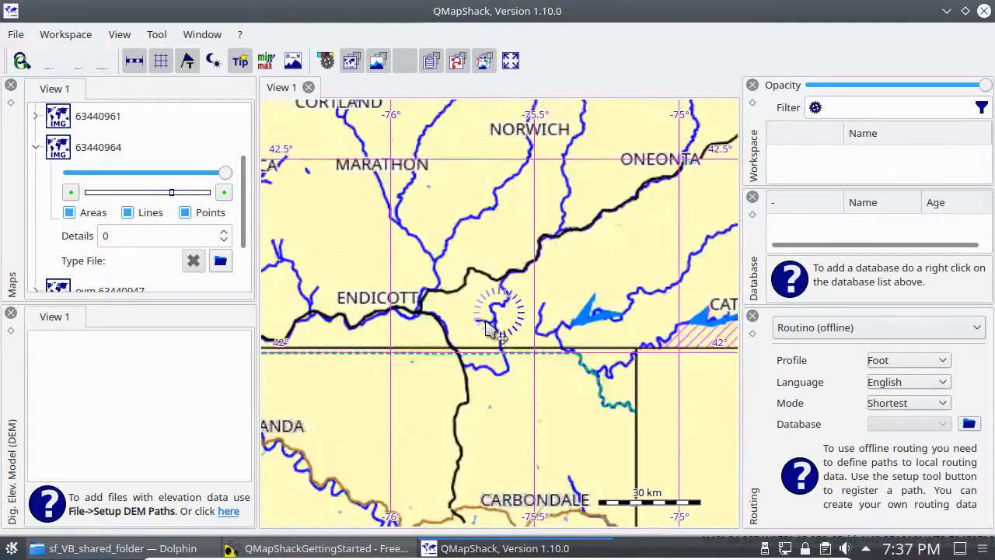
scroll(494, 331, "up", 1)
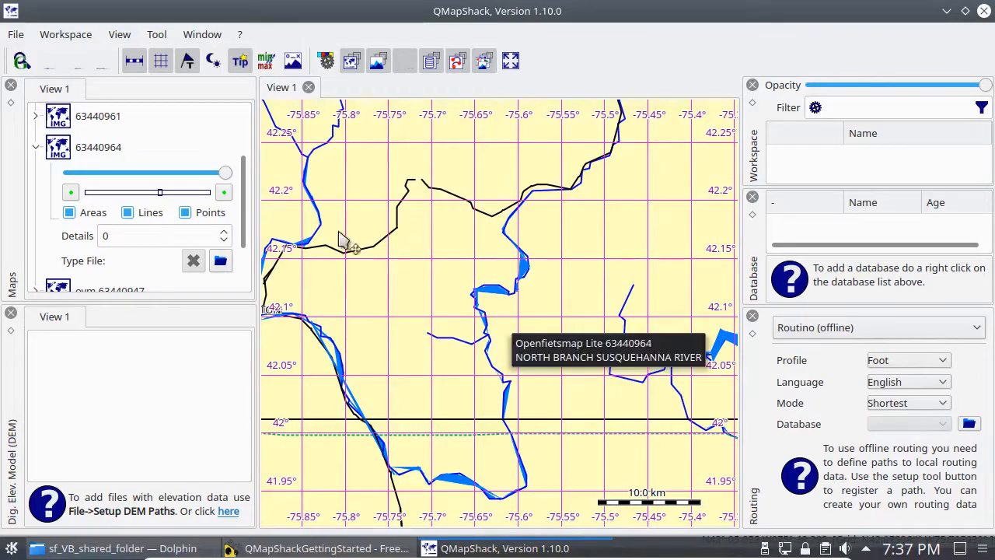
left_click_drag(349, 299, 627, 288)
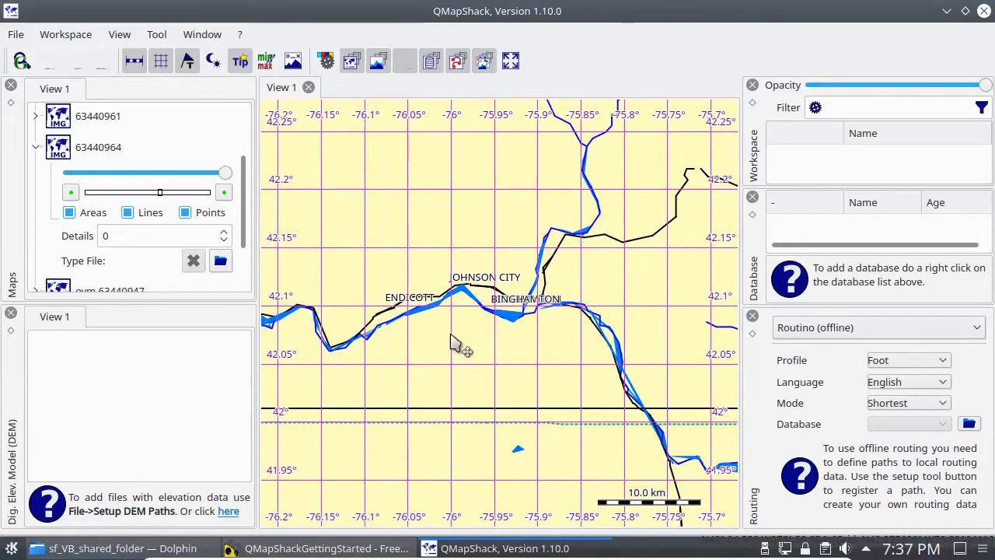
scroll(452, 342, "up", 1)
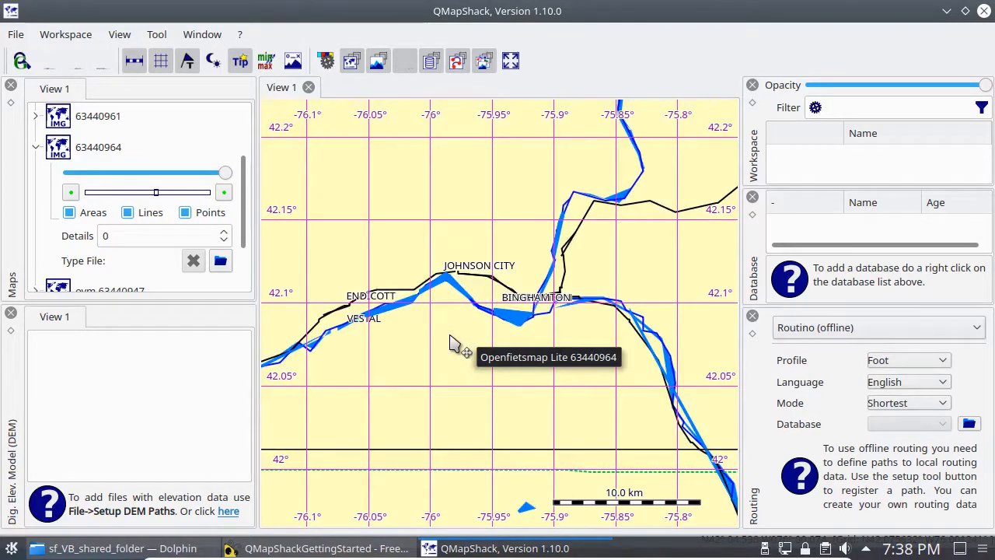
left_click(71, 194)
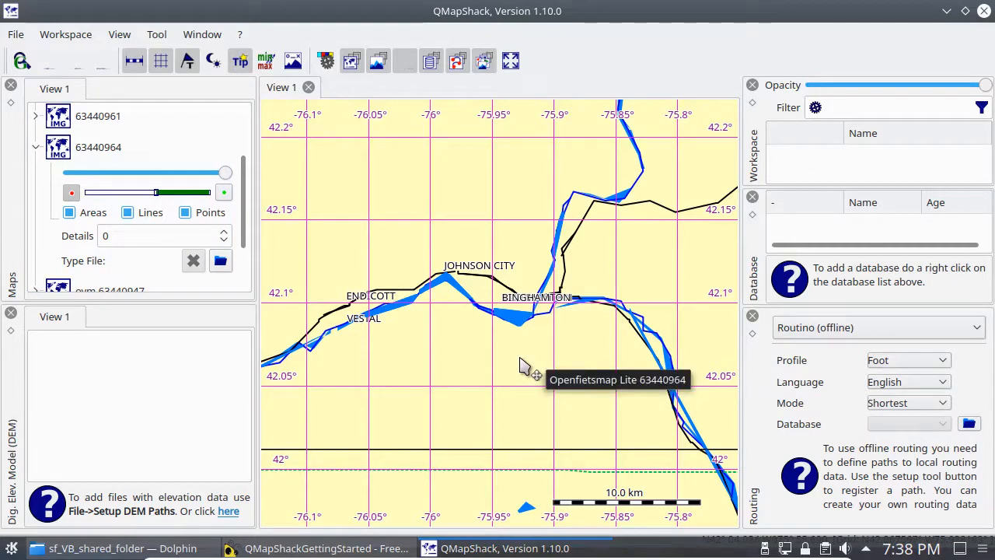
Step: Examine which details of map 63440964 are drawn around Binghamton at the 3 km scale, inside the minimum scale limit
scroll(523, 367, "up", 2)
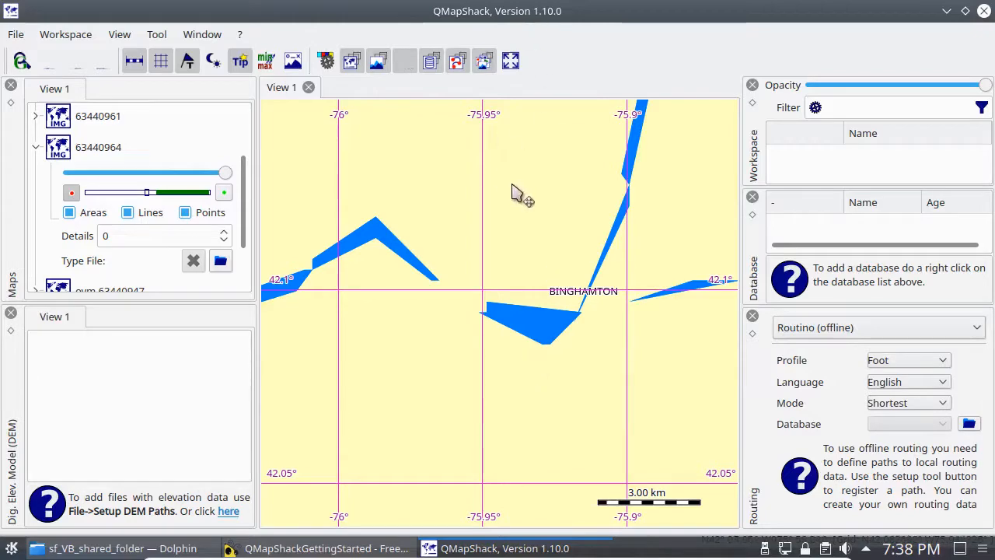
left_click_drag(521, 196, 715, 417)
left_click_drag(395, 382, 671, 360)
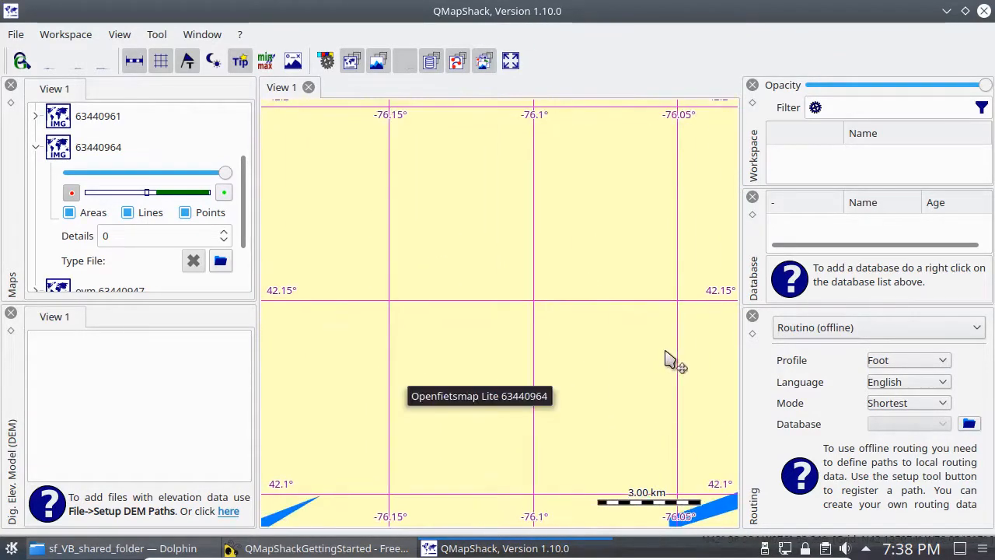
left_click_drag(370, 370, 457, 158)
left_click_drag(620, 335, 353, 310)
left_click_drag(581, 351, 540, 362)
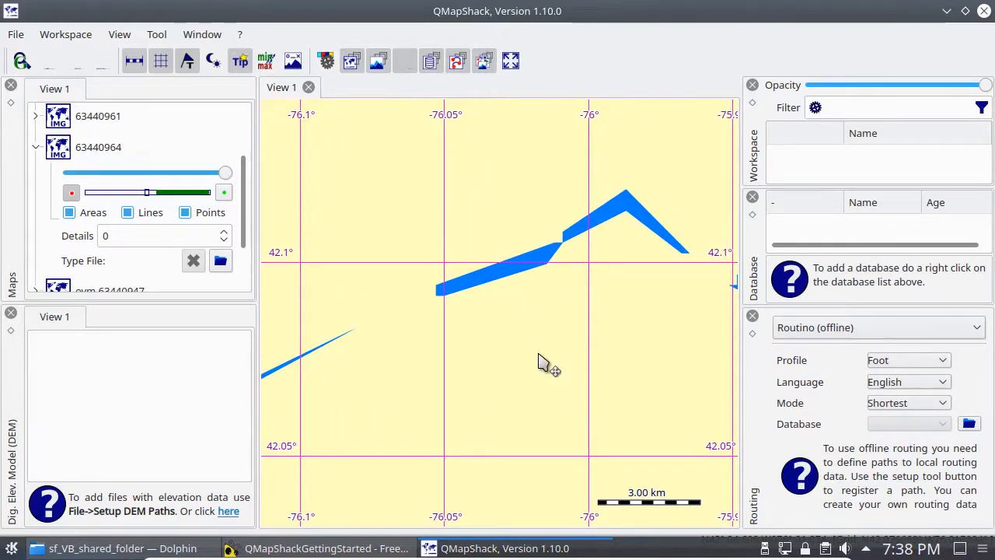
Step: Compare the map from the 30 km to the 10 m scale, and clear the minimum scale limit of map 63440964
scroll(542, 362, "down", 2)
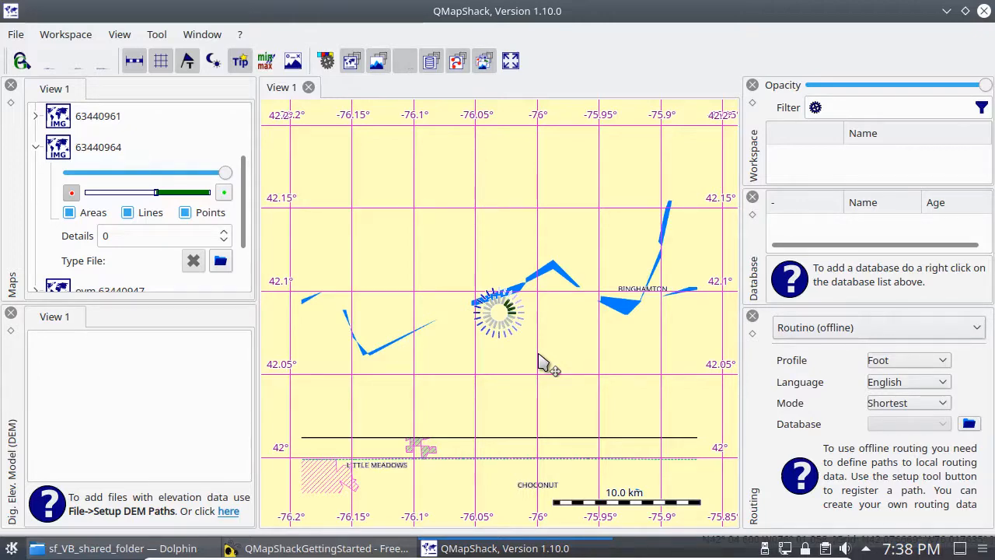
scroll(542, 363, "down", 2)
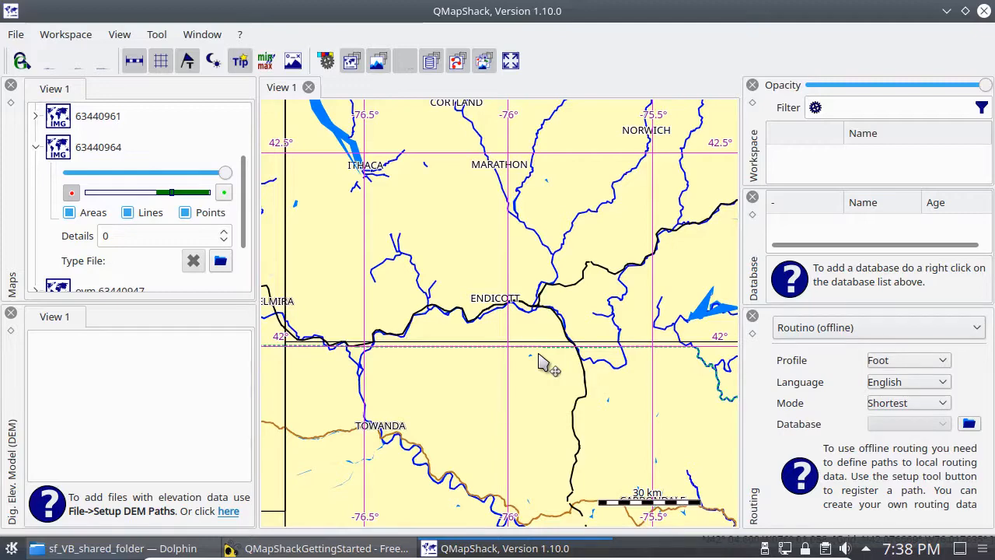
scroll(542, 363, "up", 8)
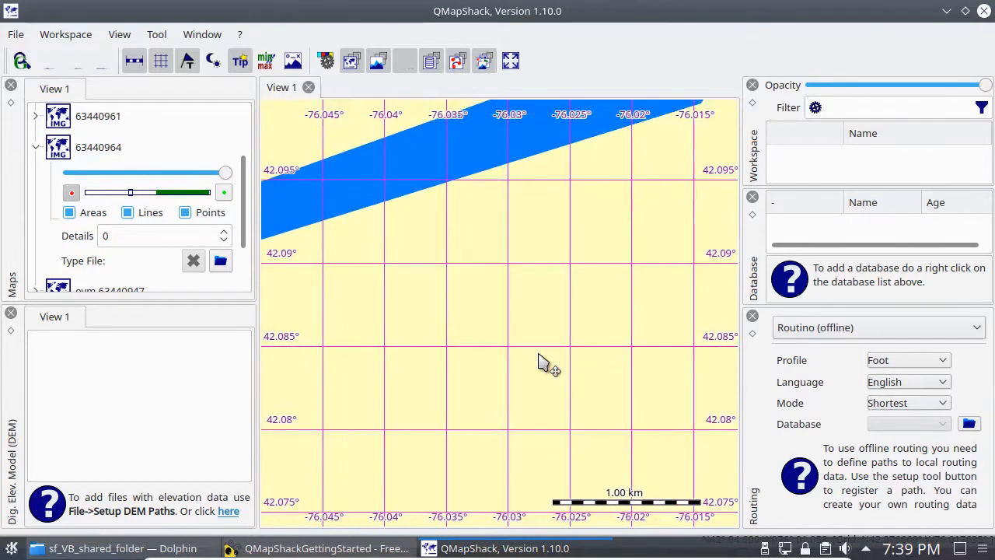
scroll(542, 362, "up", 2)
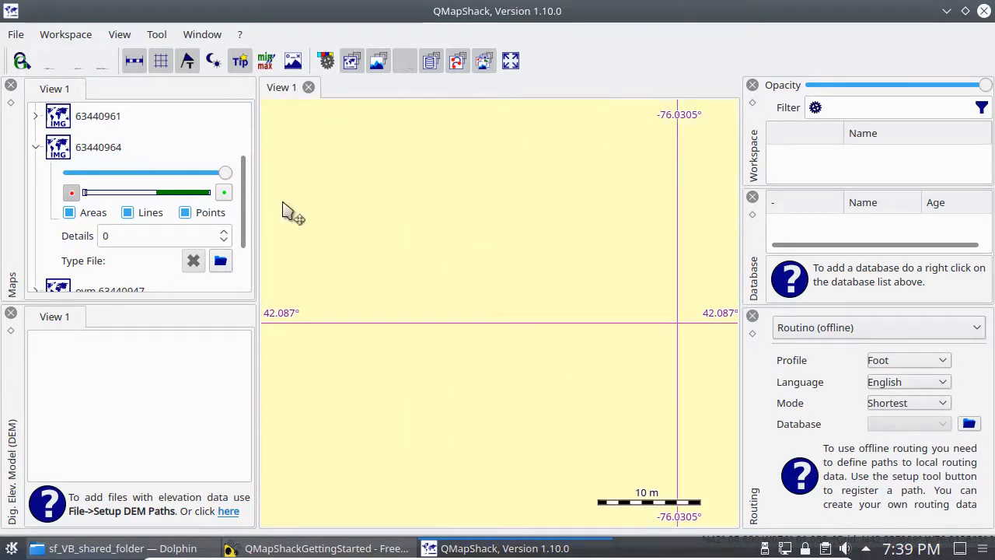
left_click(72, 192)
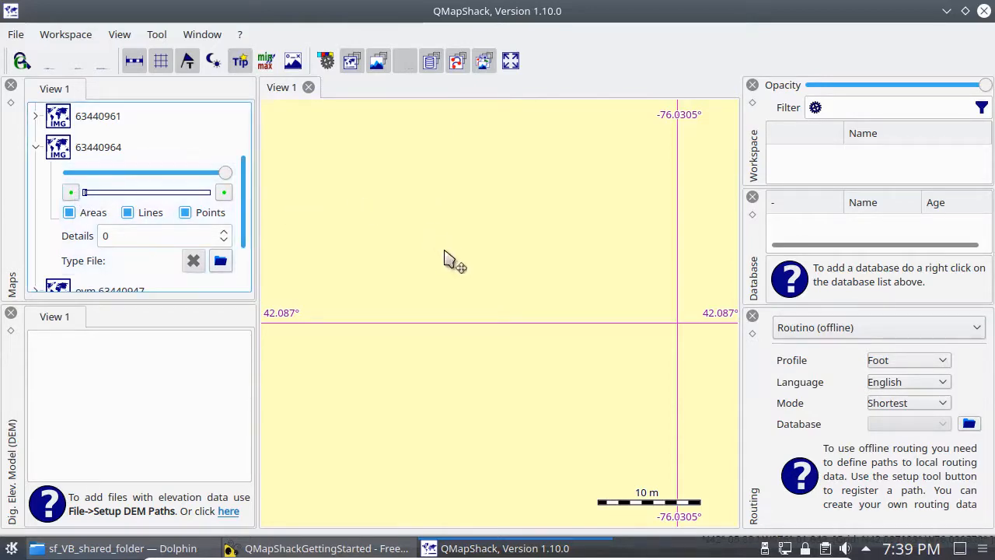
scroll(450, 259, "down", 3)
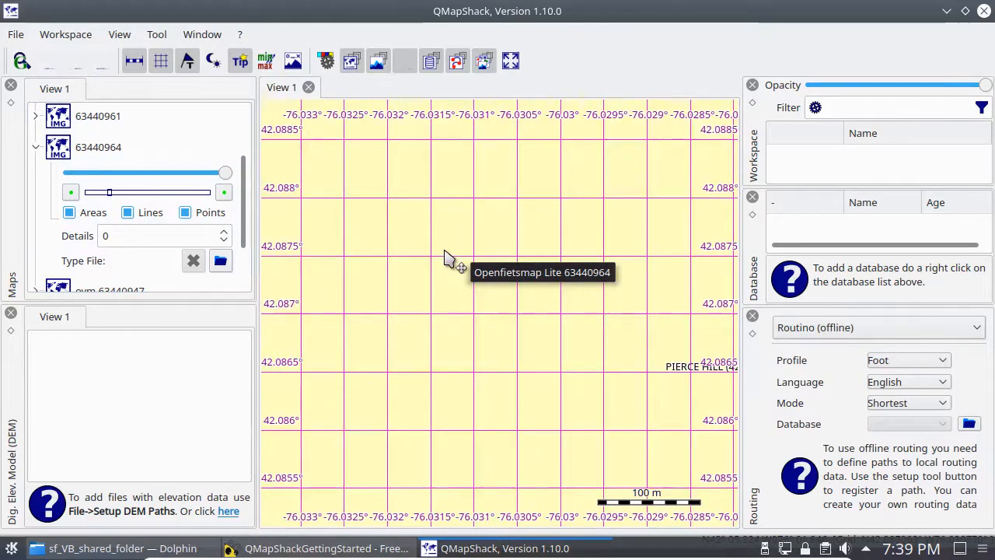
Step: Examine how the detail of map 63440964 changes around Pierce Hill and Binghamton from the 100 m to the 10 km scale
scroll(450, 259, "down", 1)
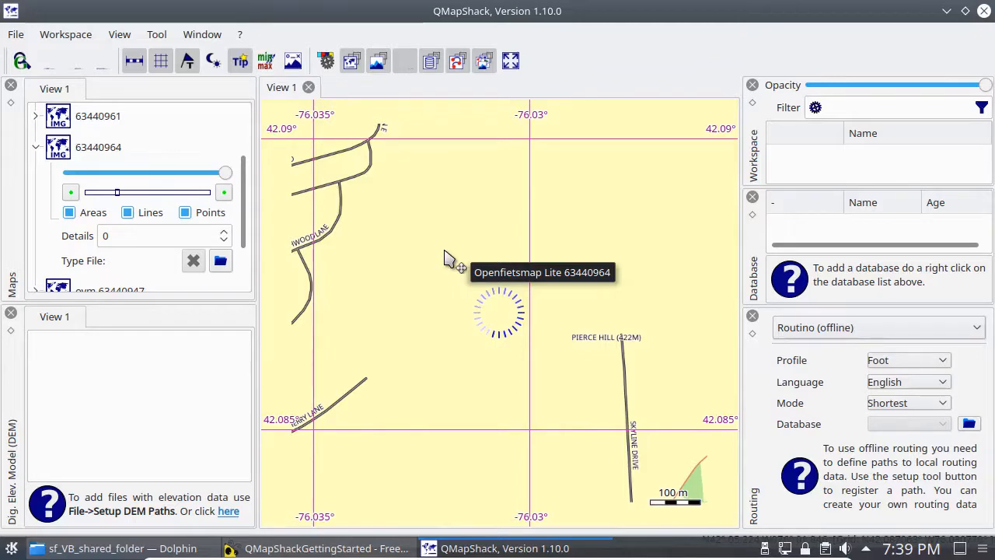
mouse_move(396, 346)
left_mouse_down()
mouse_move(622, 315)
mouse_move(636, 289)
mouse_move(424, 189)
left_mouse_up()
left_click_drag(628, 386, 525, 333)
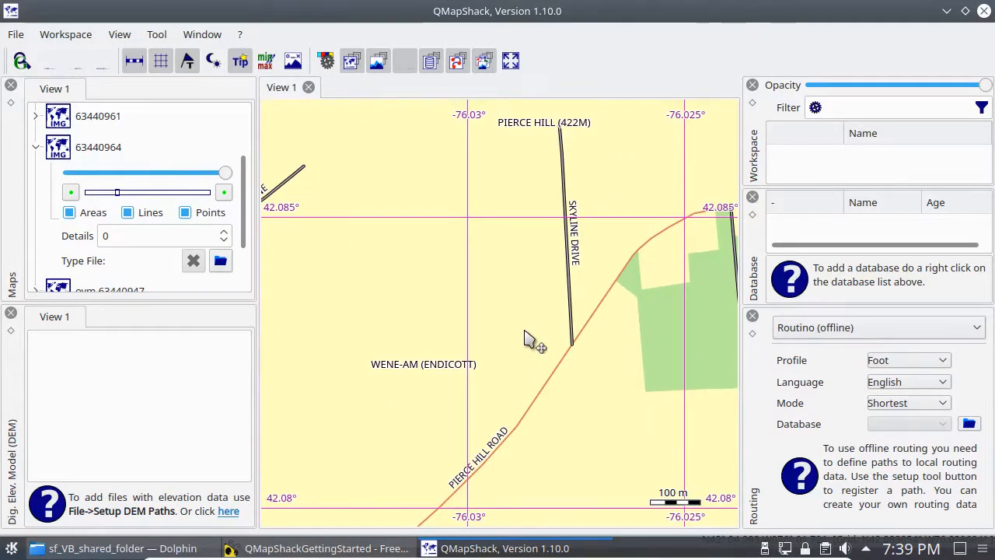
scroll(525, 340, "down", 1)
scroll(525, 339, "down", 1)
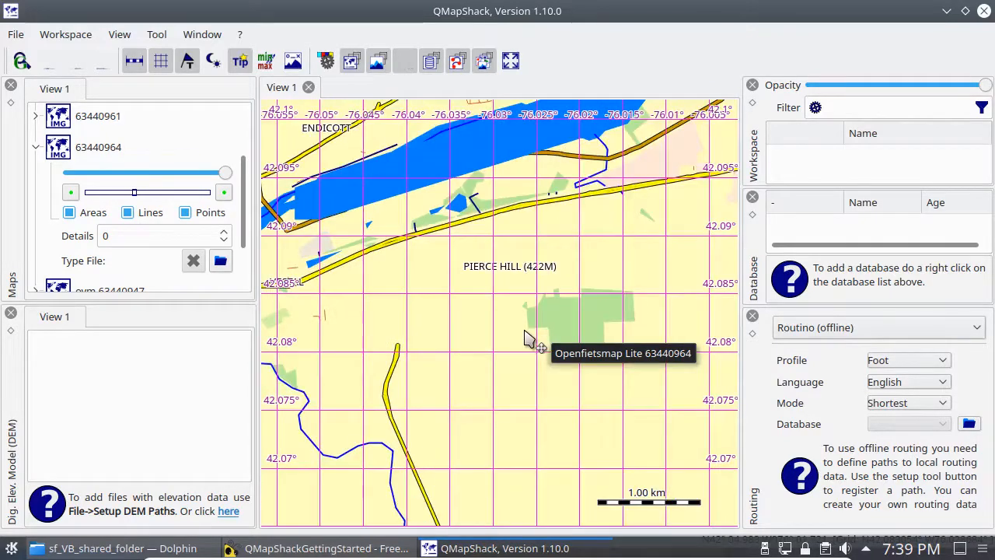
scroll(526, 339, "down", 1)
scroll(526, 339, "down", 1)
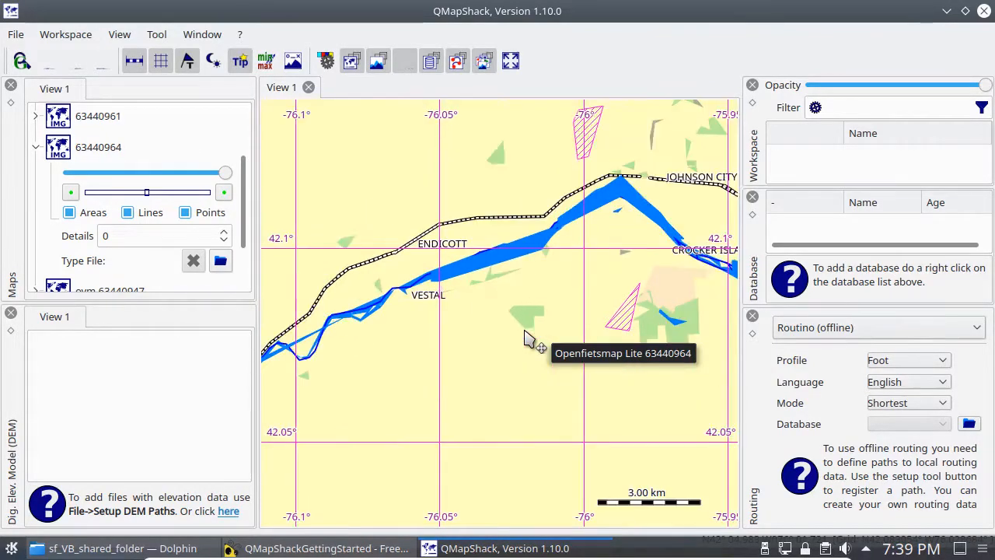
scroll(526, 339, "down", 1)
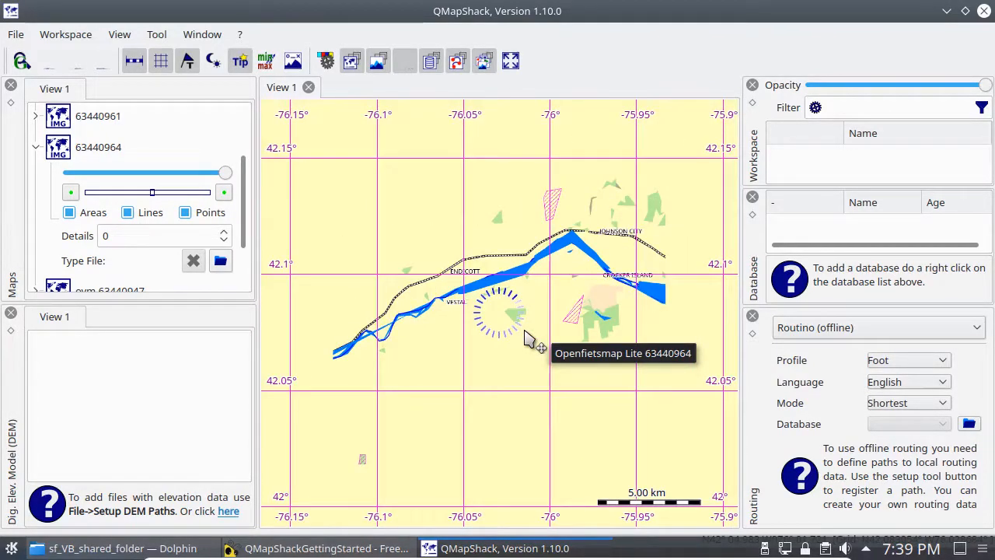
scroll(526, 339, "down", 1)
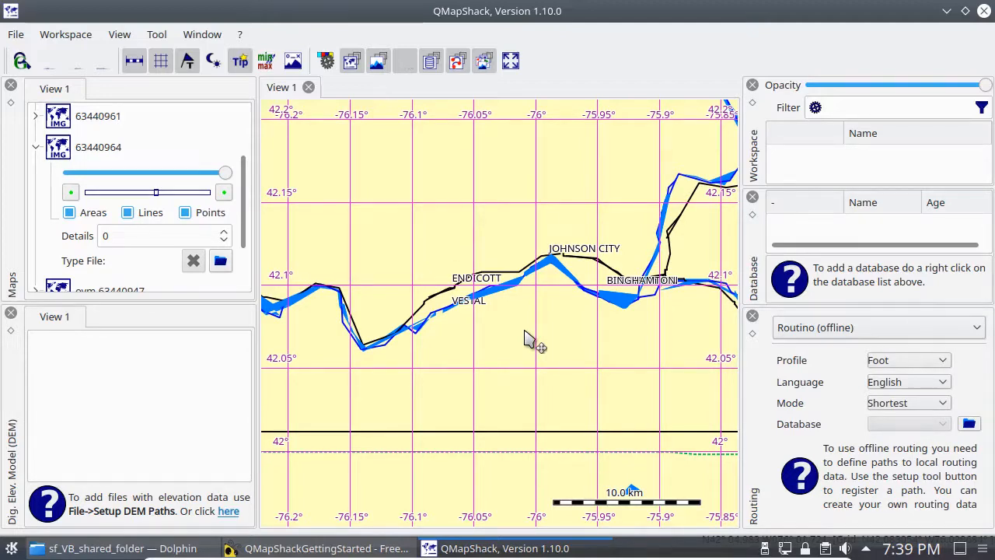
scroll(526, 339, "down", 2)
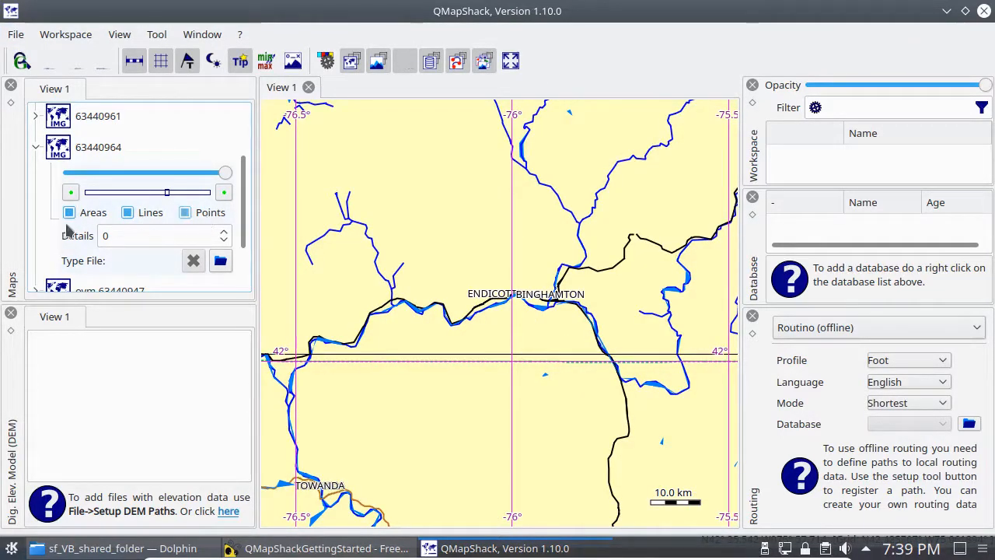
Step: Try hiding the points of map 63440964, turn them back on, and compare the place labels out to the 100 km scale
left_click(185, 213)
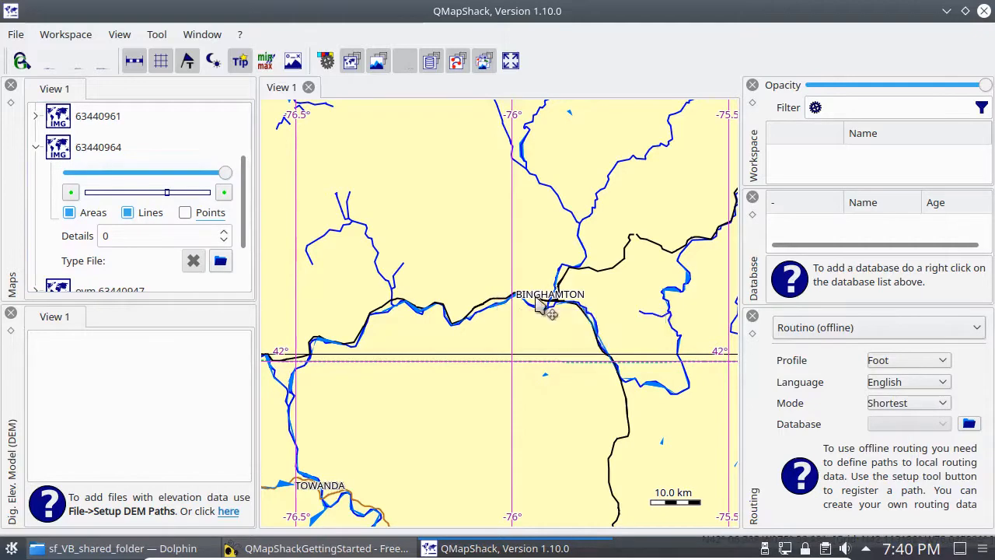
left_click(184, 214)
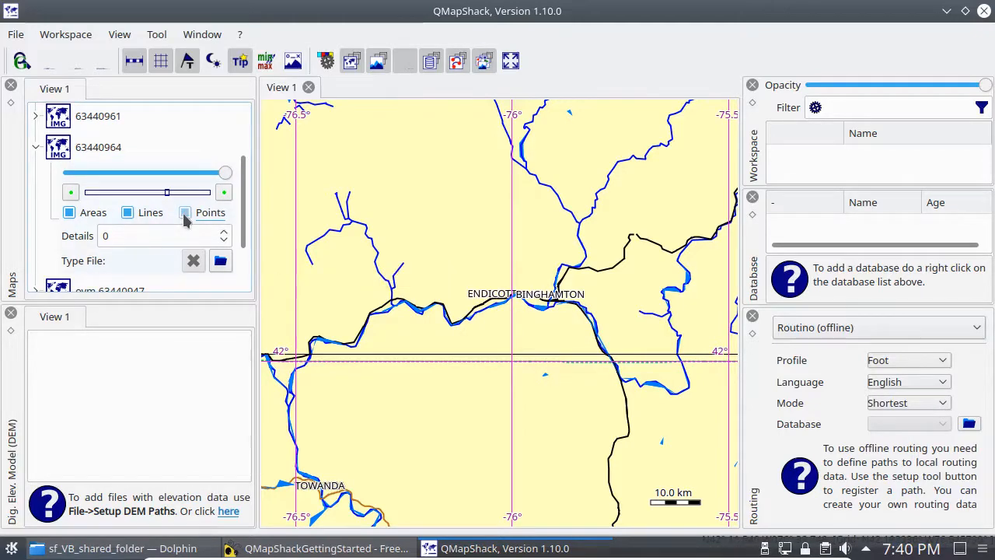
scroll(448, 257, "down", 3)
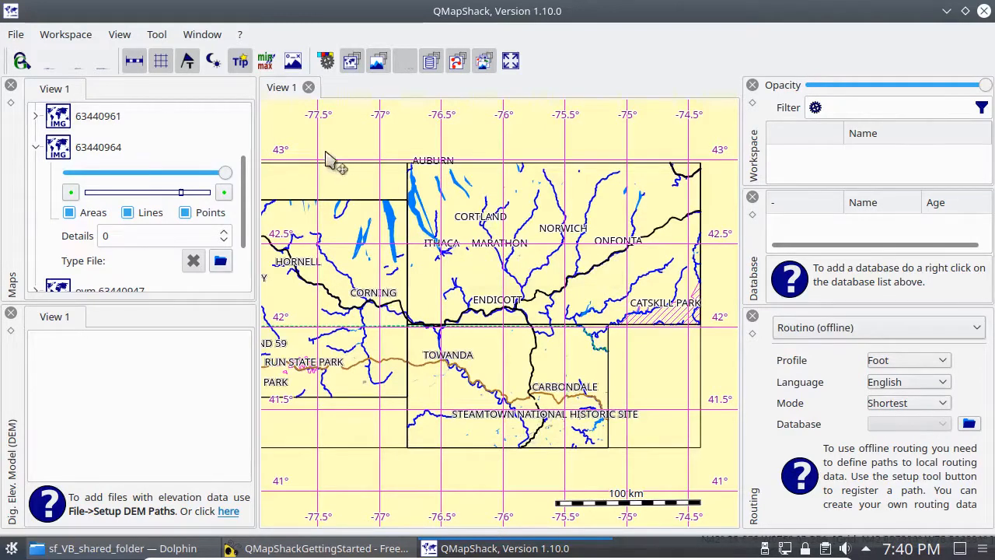
left_click(186, 214)
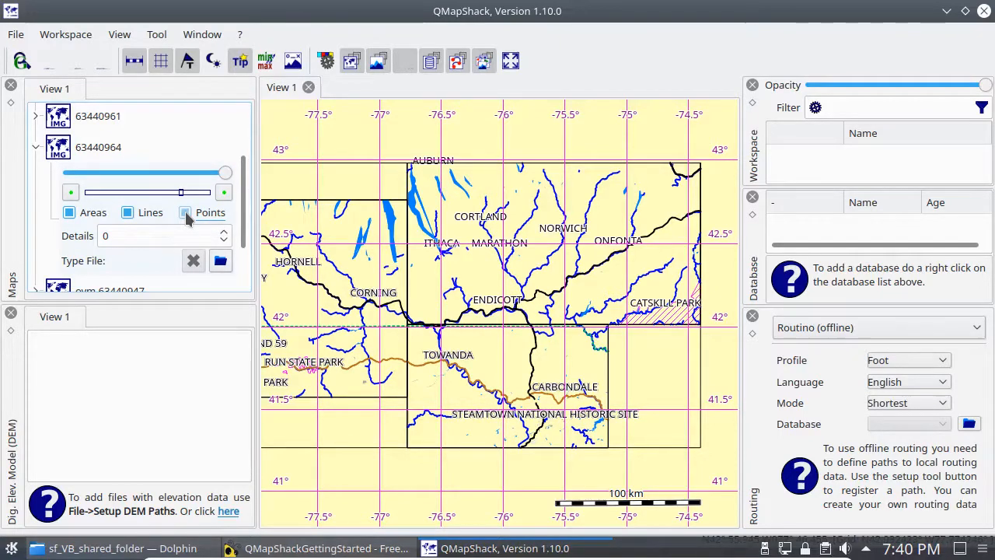
Step: Try hiding the lines and the areas of map 63440964 one after the other, turning each back on
left_click(129, 215)
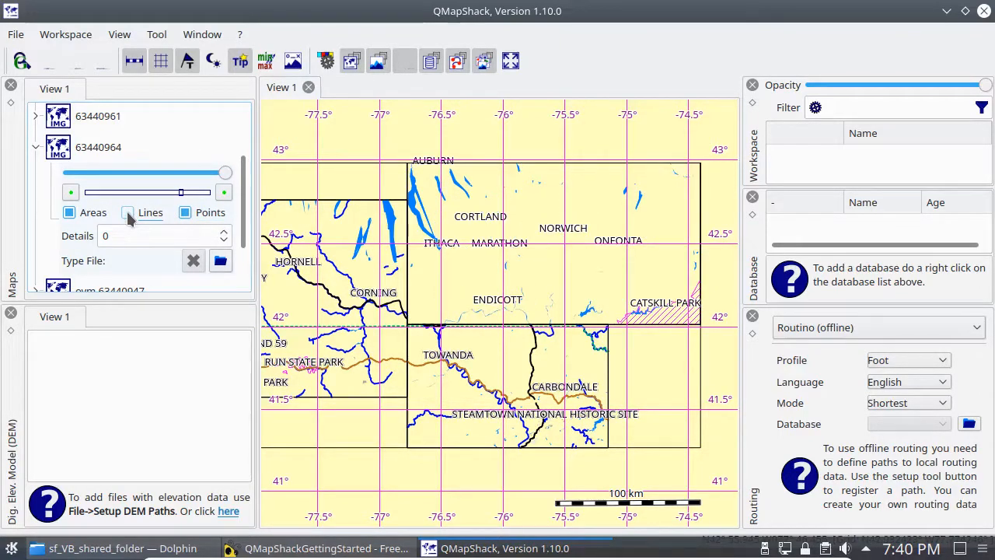
left_click(129, 214)
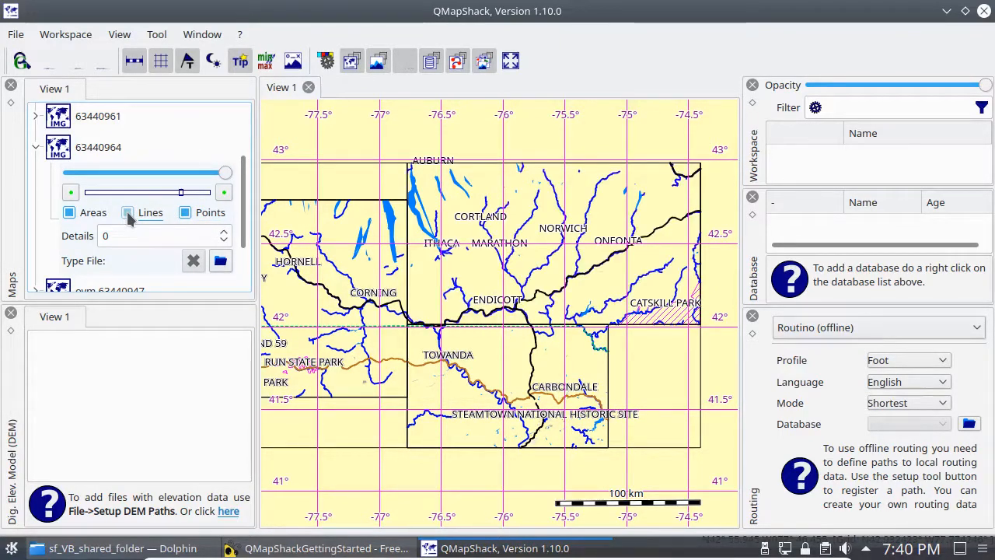
left_click(70, 214)
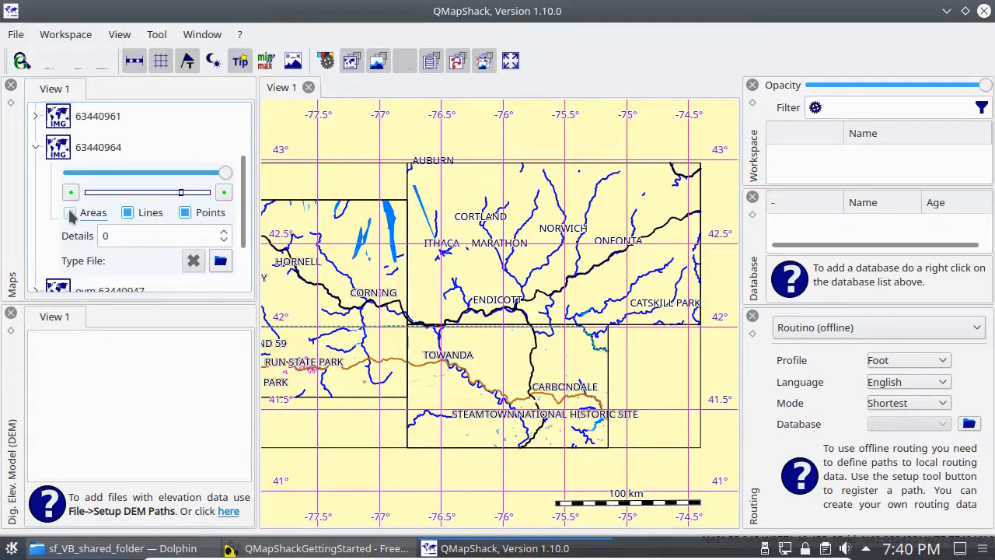
left_click(70, 214)
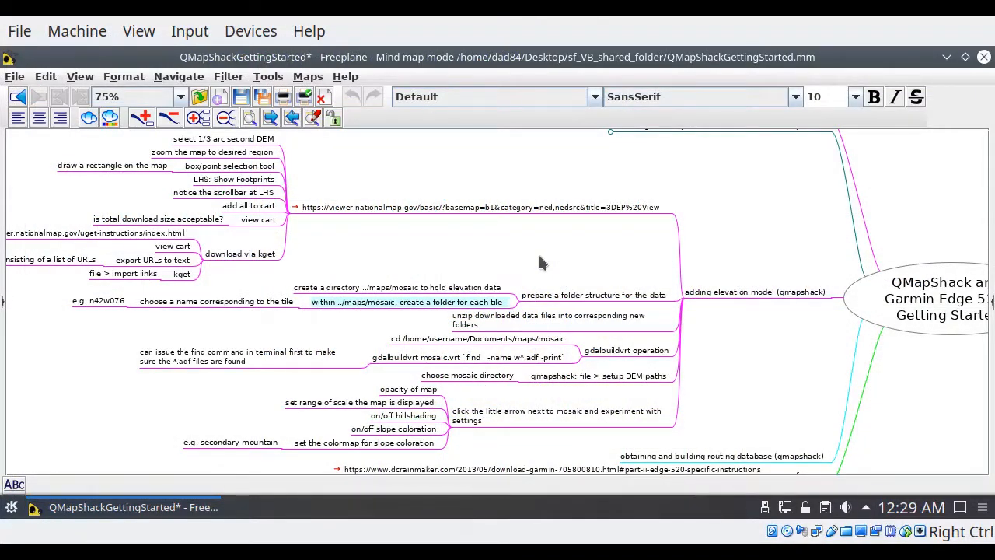
Step: Open the National Map 3DEP download page from the mind map's link and deselect Elevation Source Data (3DEP) - Lidar, IfSAR
left_click(296, 208)
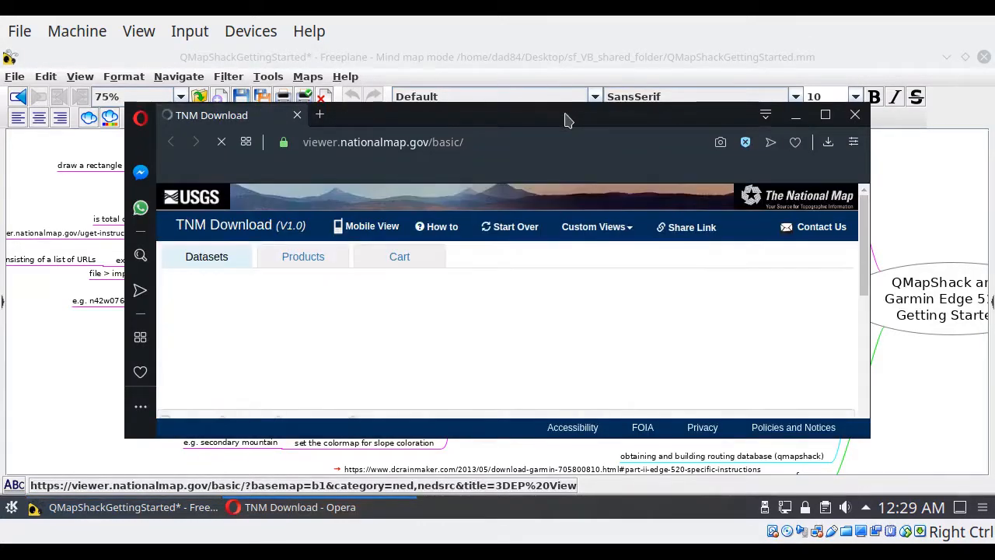
double_click(566, 116)
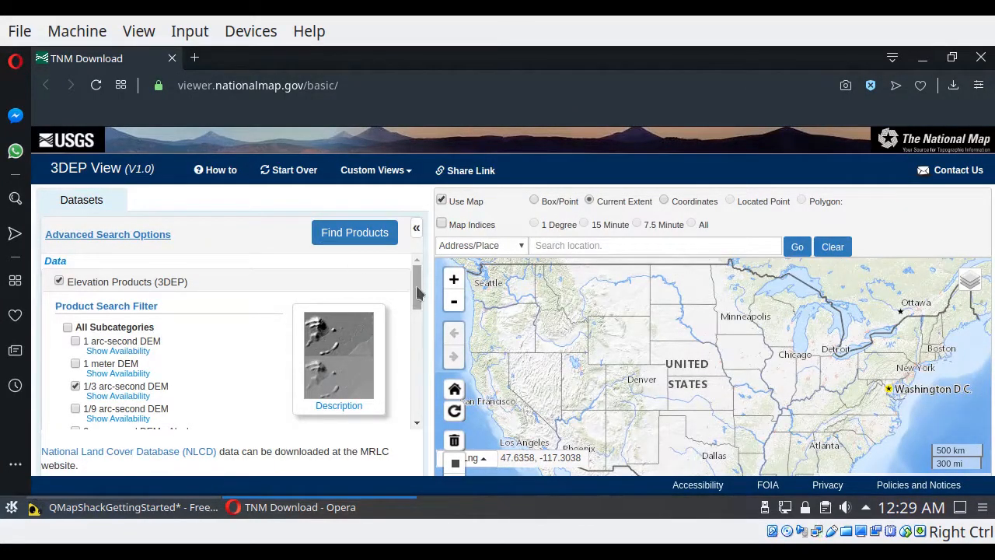
scroll(416, 299, "down", 2)
left_click_drag(417, 300, 414, 372)
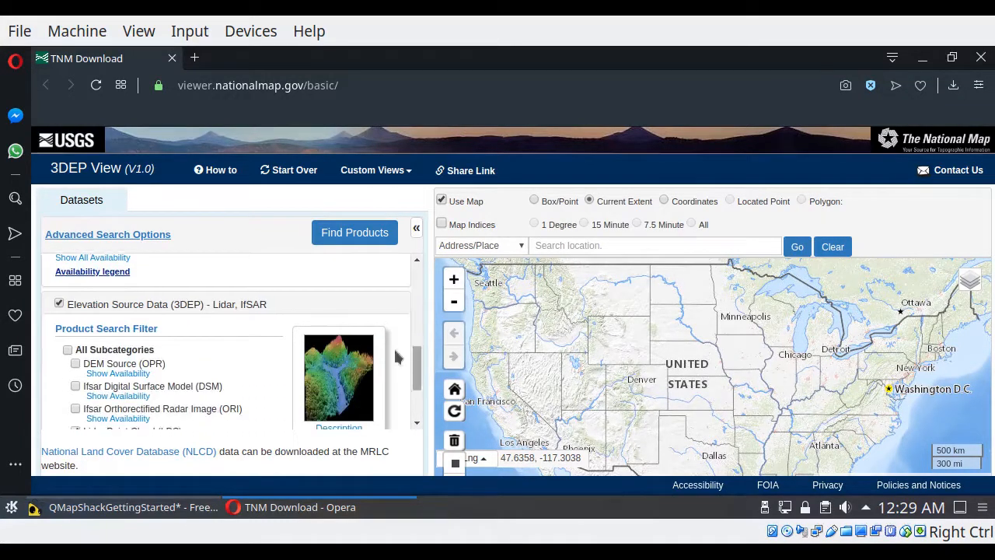
left_click(59, 305)
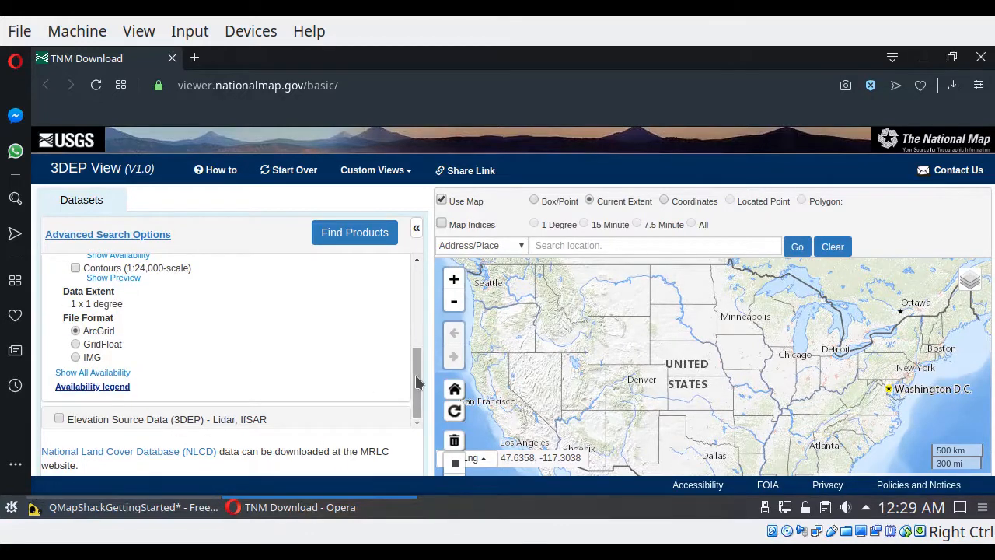
left_click_drag(416, 381, 416, 299)
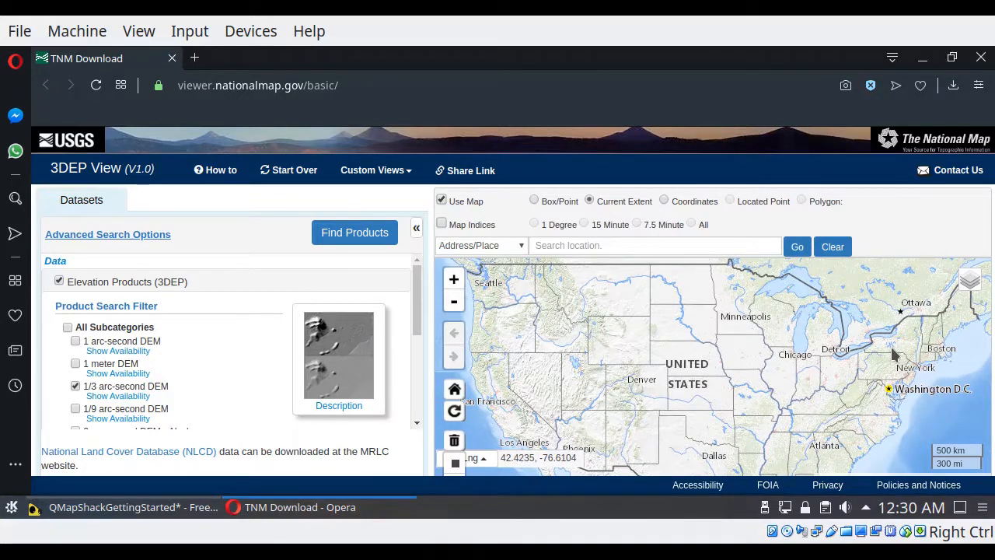
Step: Define a Box/Point search area on the map covering the Ithaca, Elmira and Binghamton region of New York
left_click_drag(894, 353, 692, 377)
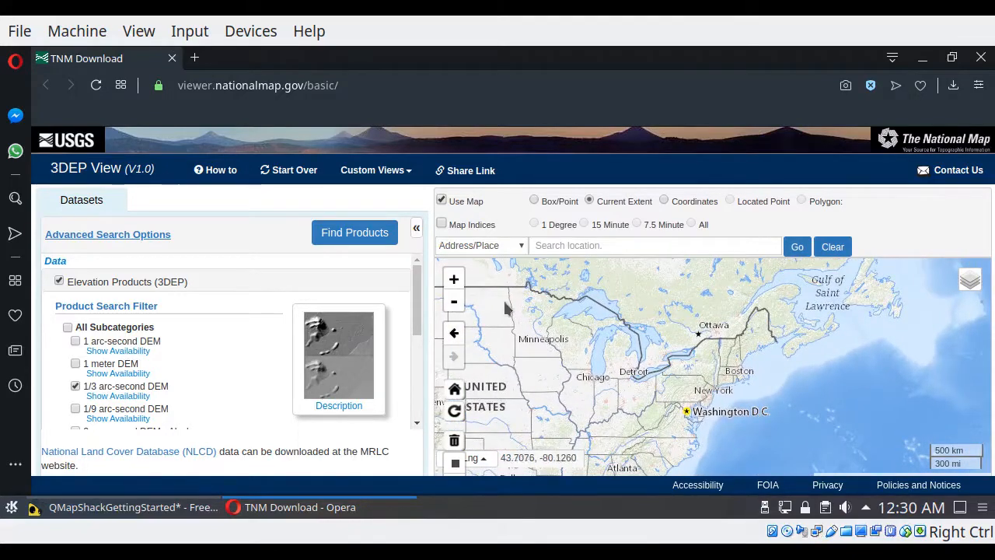
left_click(455, 280)
left_click(455, 280)
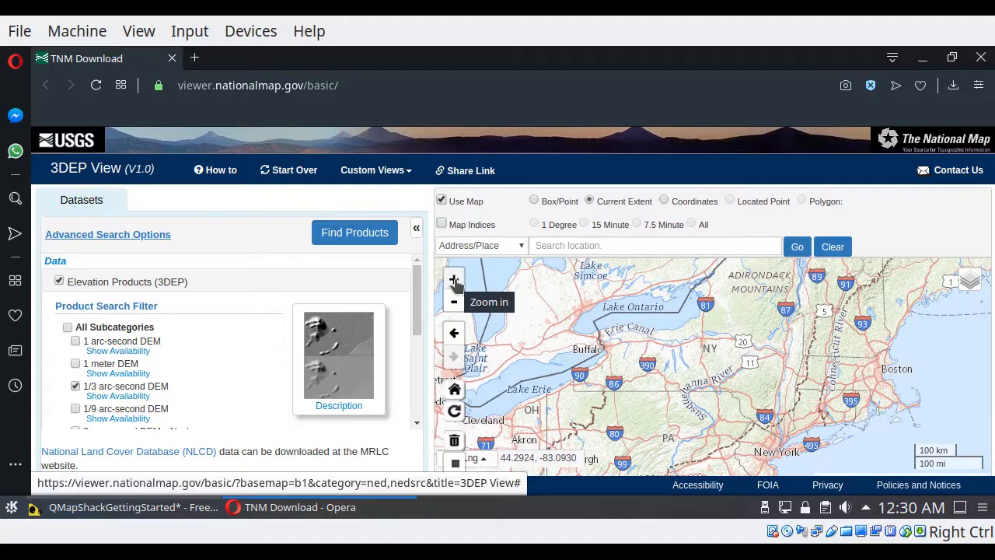
left_click(454, 280)
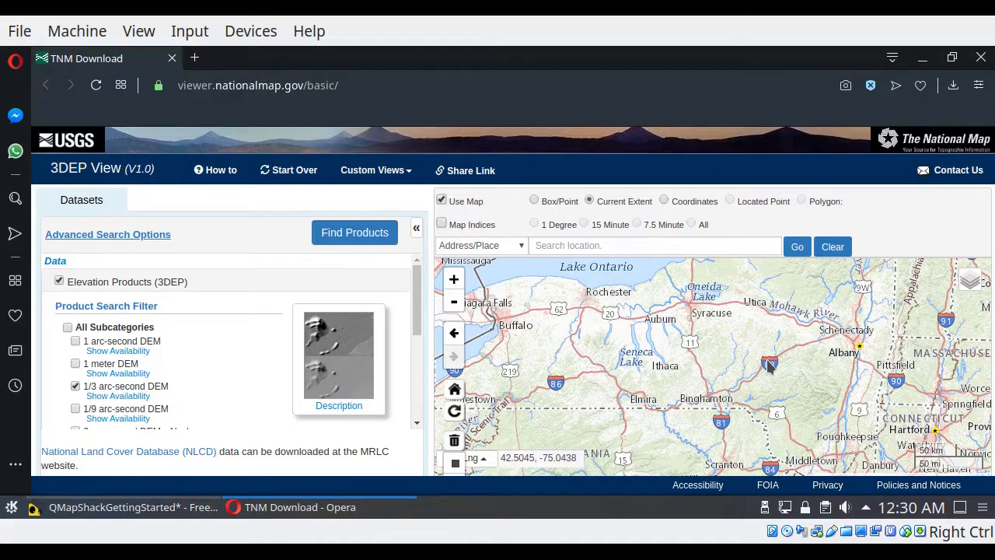
left_click(535, 201)
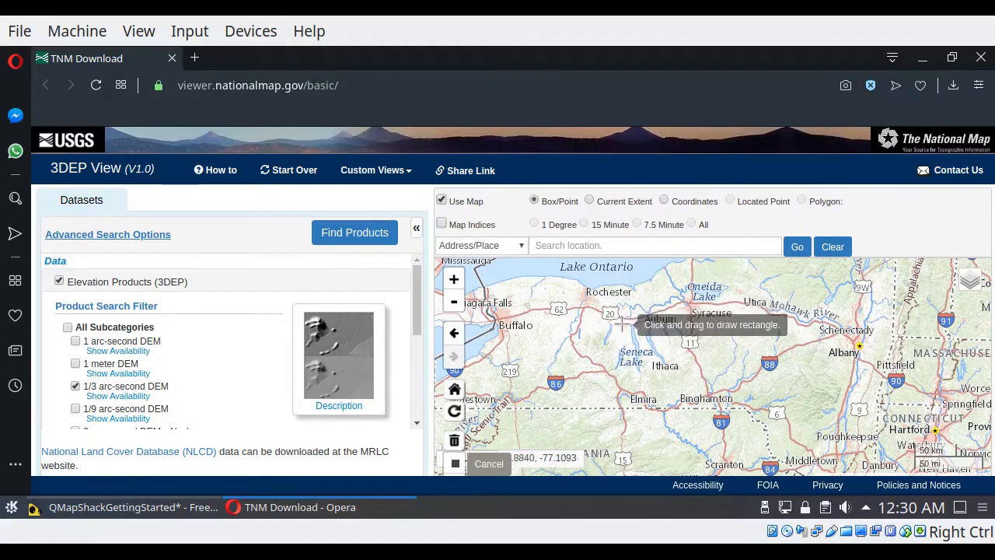
mouse_move(608, 317)
left_mouse_down()
mouse_move(744, 402)
mouse_move(770, 440)
left_mouse_up()
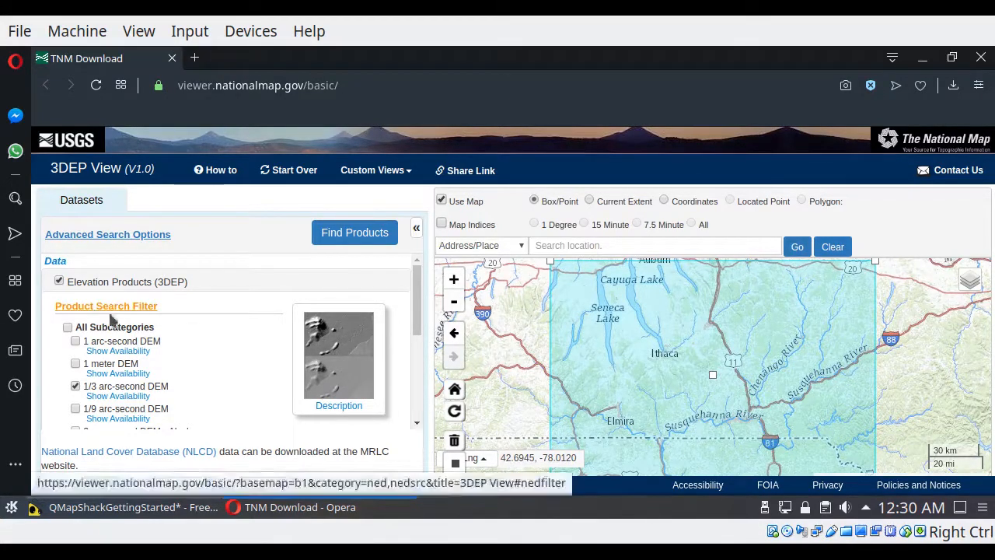
Step: Find the 1/3 arc-second DEM products for the boxed area and show the footprints of all listed products on the map
left_click(354, 238)
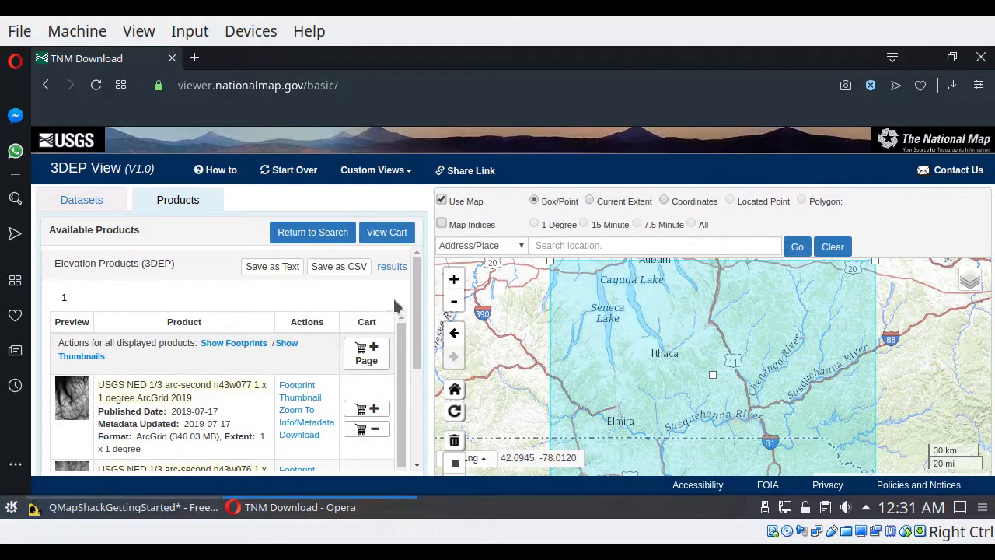
scroll(418, 306, "down", 1)
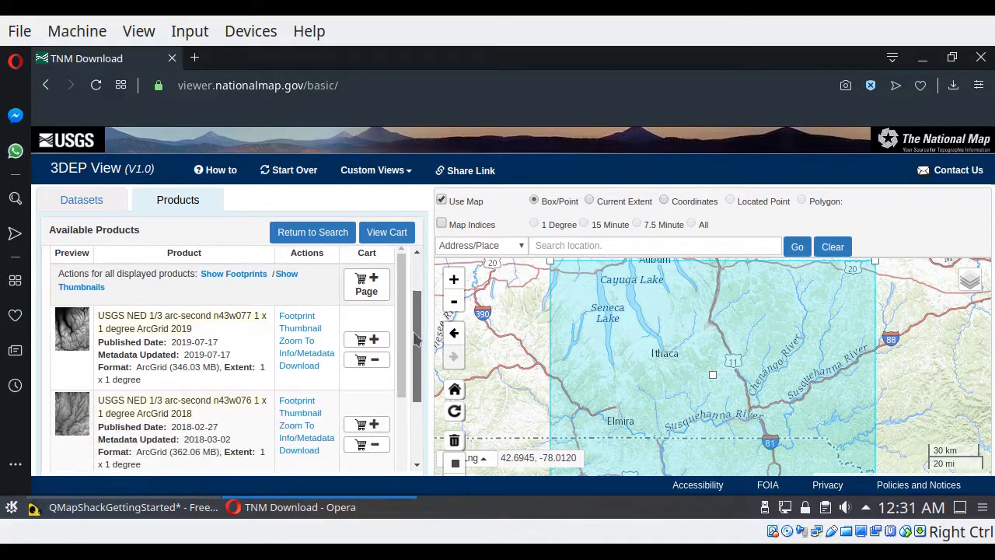
left_click(219, 276)
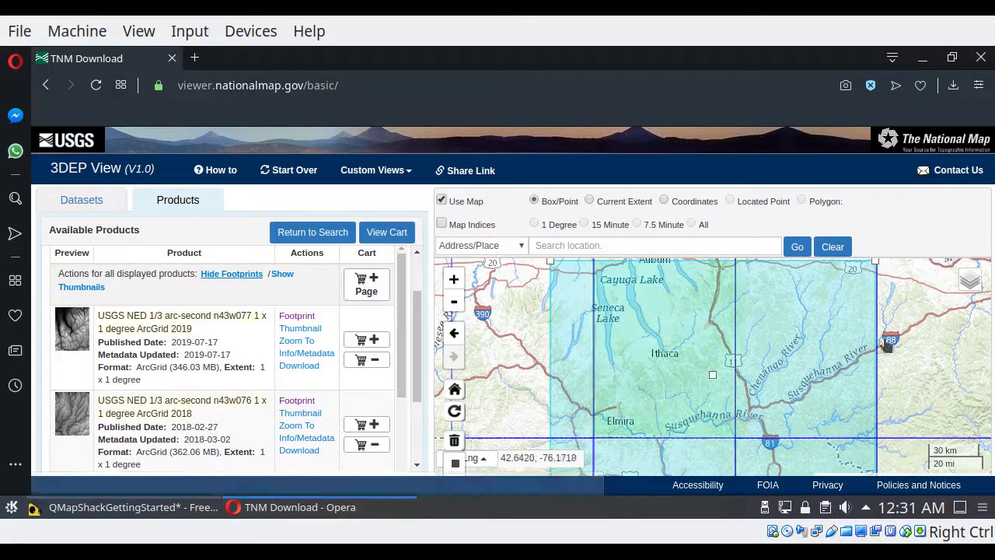
left_click(455, 305)
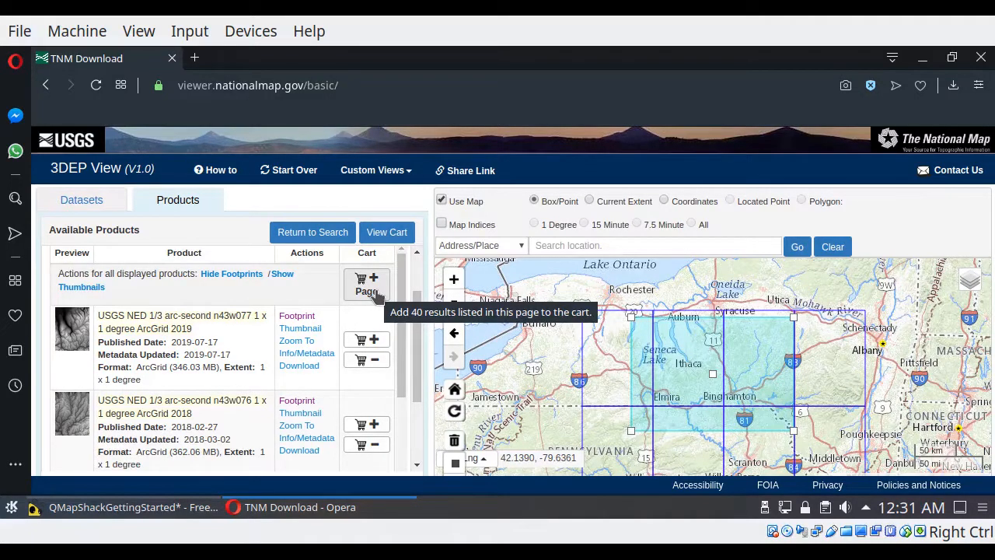
Step: Add all products on the results page to the cart and export the cart's download URLs to a text file
left_click(366, 285)
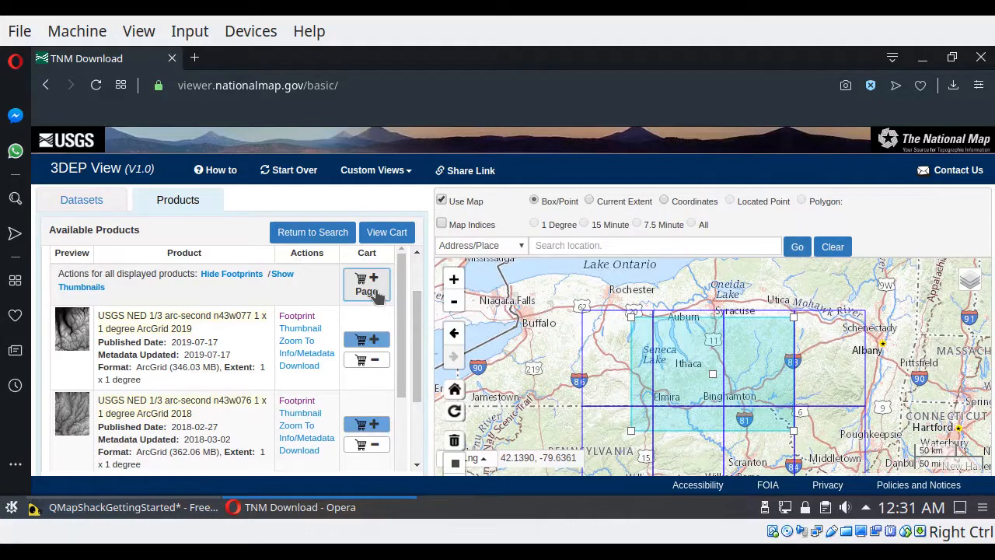
left_click(379, 236)
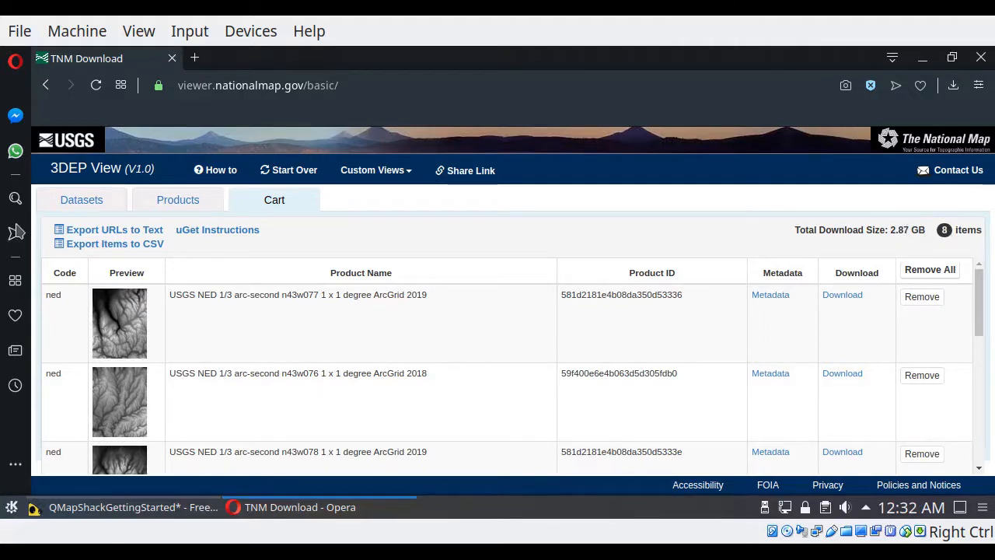
left_click(119, 231)
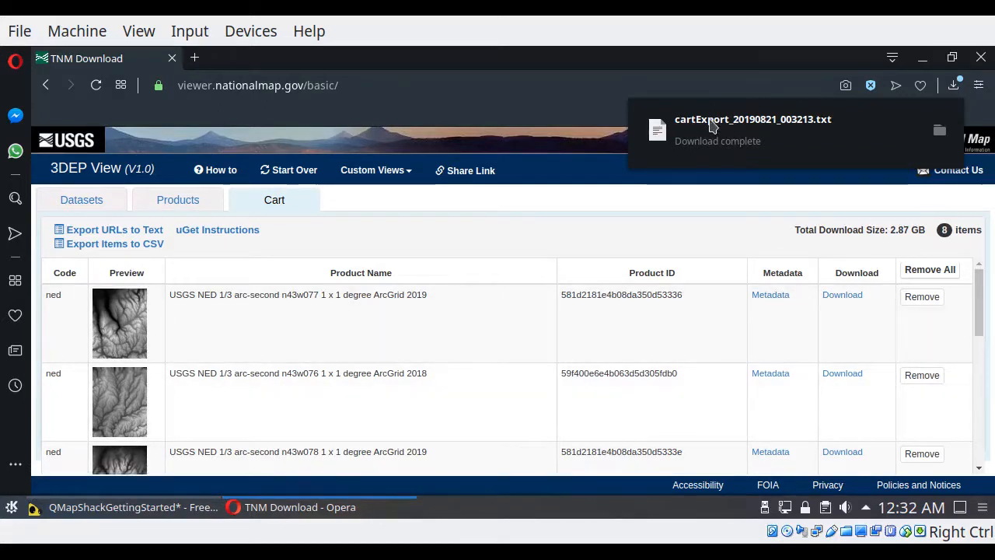
Step: Review the download URLs in the exported file cartExport_20190821_003213.txt, and close the file and the text editor
left_click(713, 126)
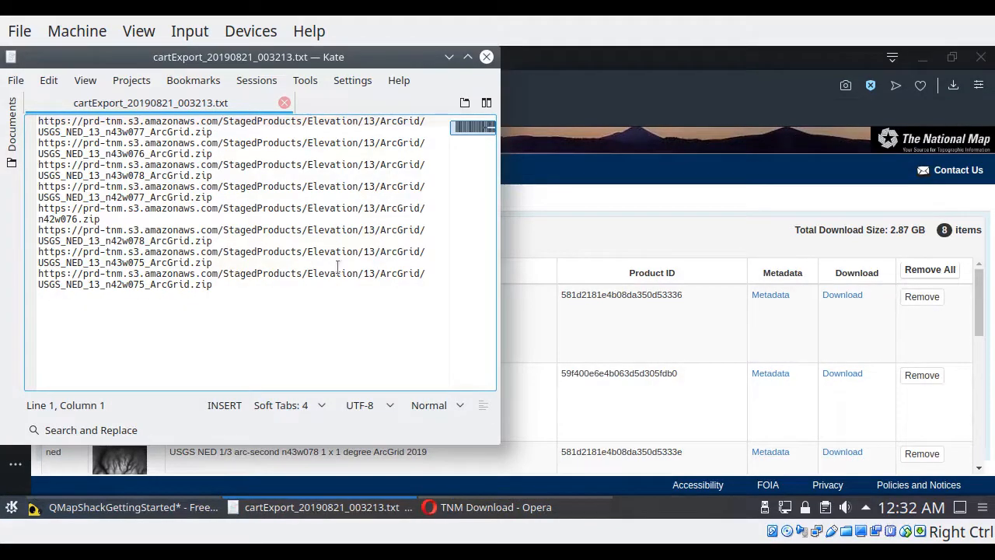
left_click(285, 103)
left_click(486, 57)
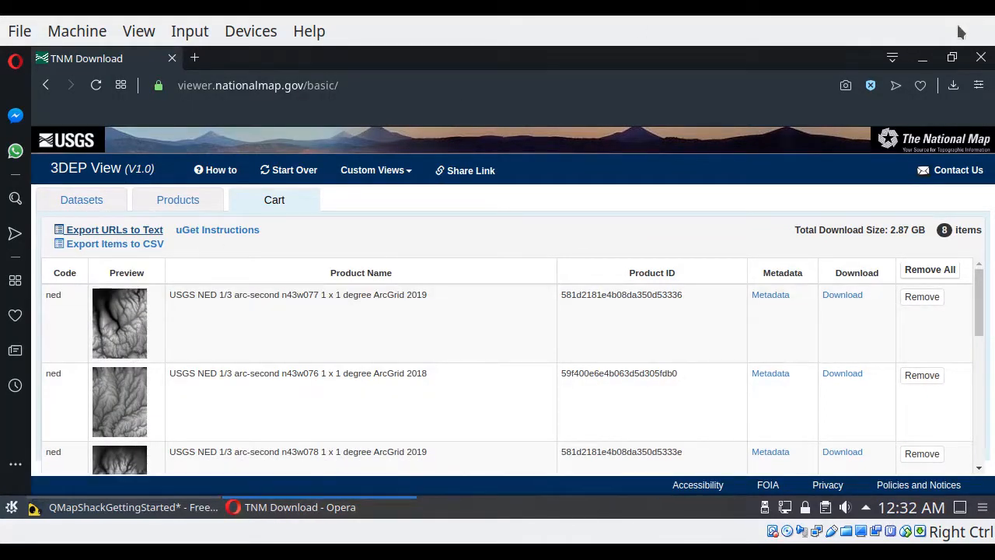
Step: Minimize the browser, launch the KGet download manager, maximize its window, and remove all finished downloads from its list
left_click(927, 65)
left_click(948, 59)
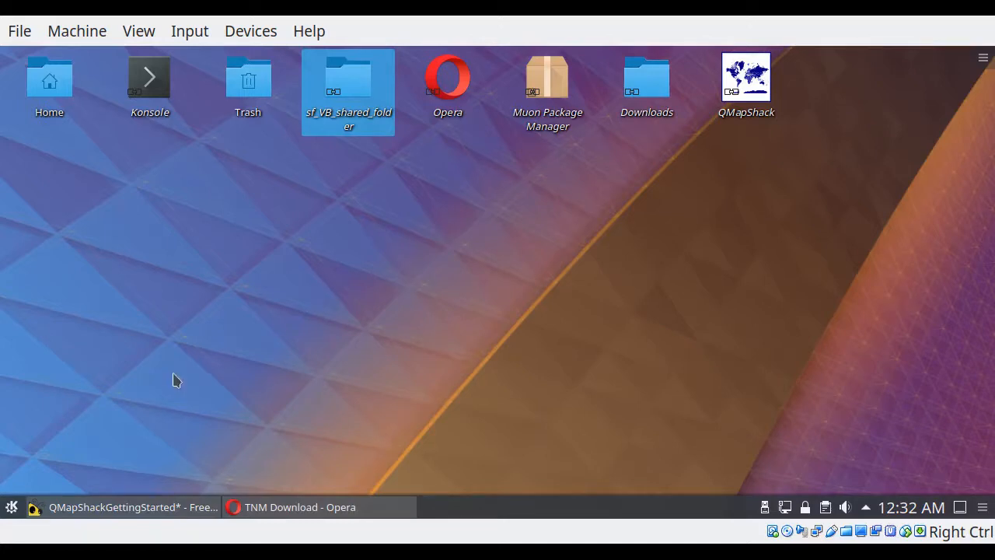
key("alt+F2")
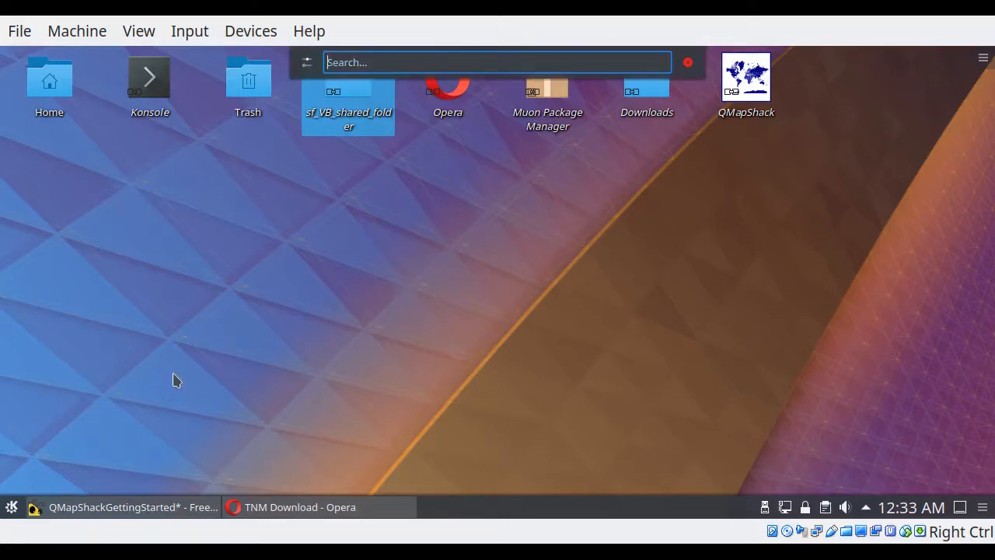
type("kget")
key("Return")
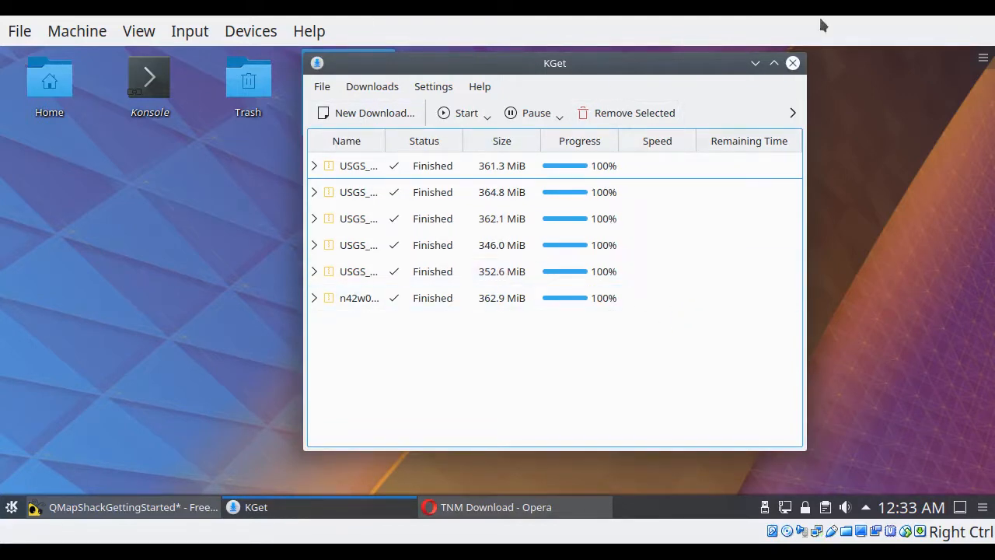
double_click(556, 63)
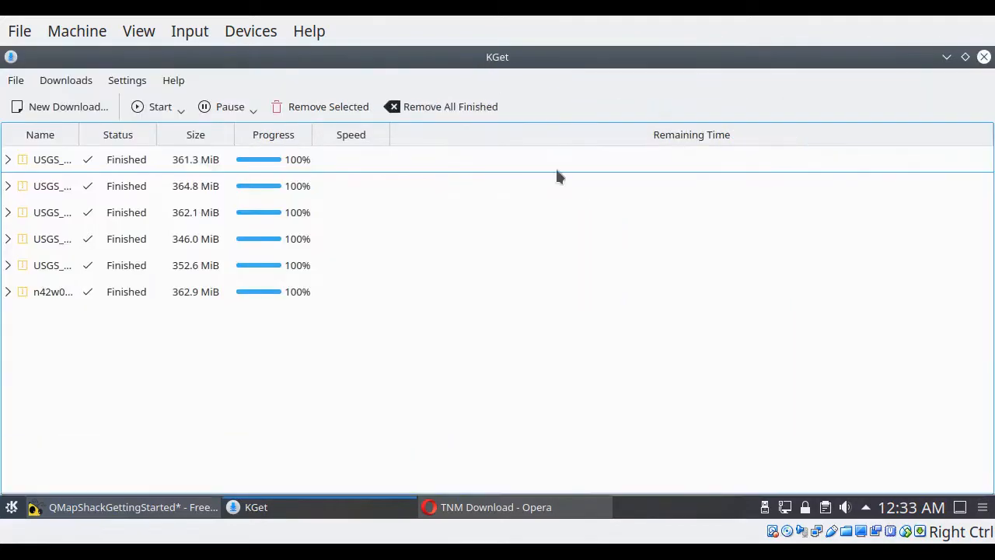
left_click(450, 107)
Step: Import the download links from cartExport_20190821_003213.txt in the Downloads folder and maximize the Import Links window
left_click(16, 81)
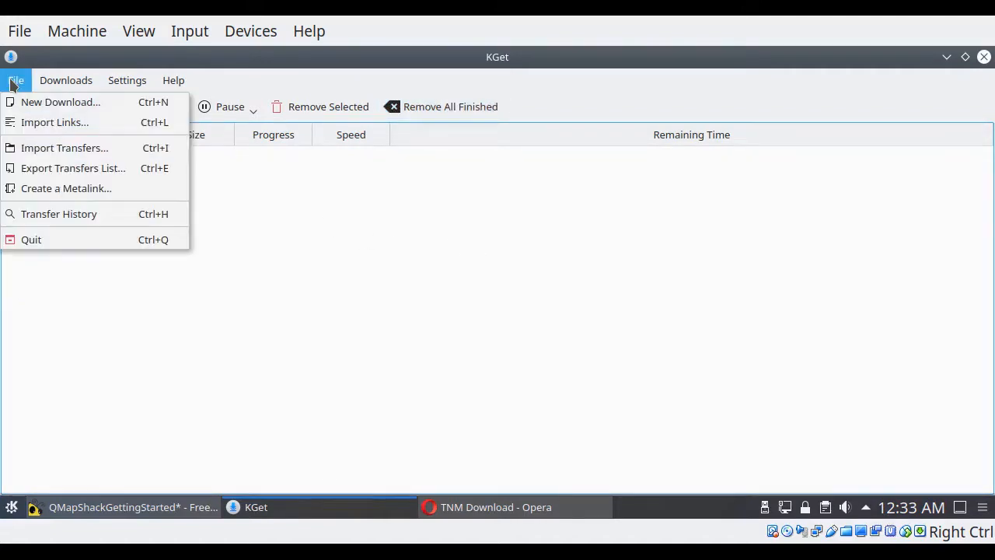
left_click(47, 123)
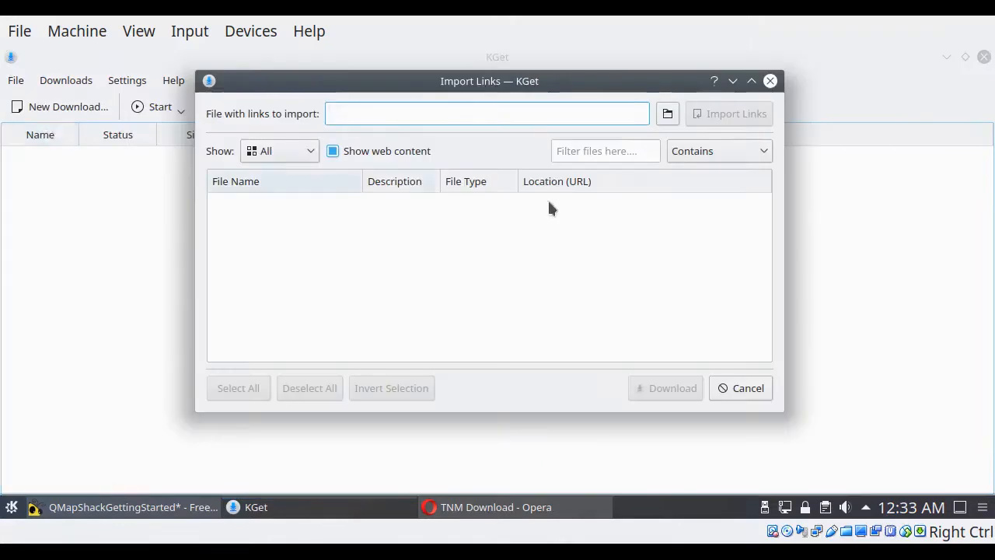
left_click(667, 114)
left_click(372, 174)
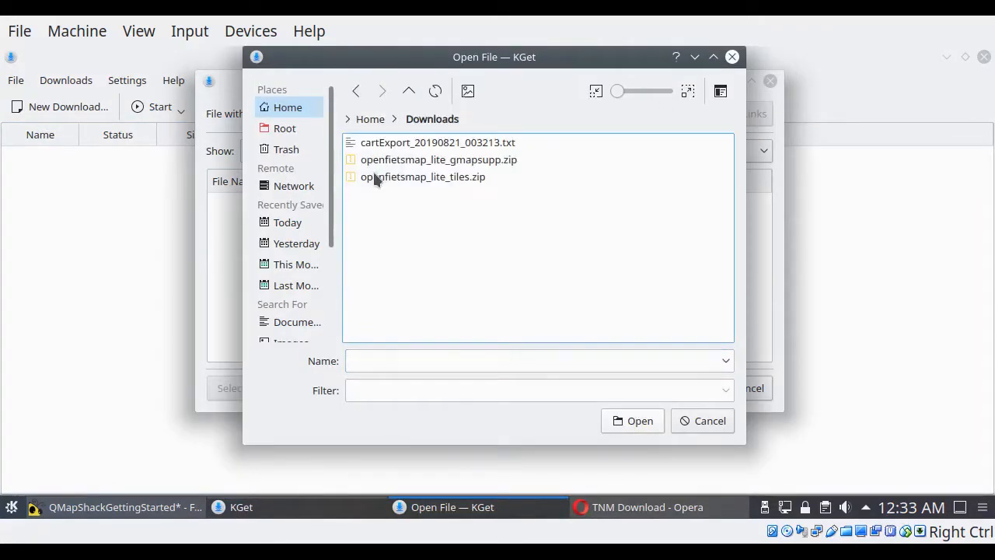
left_click(443, 144)
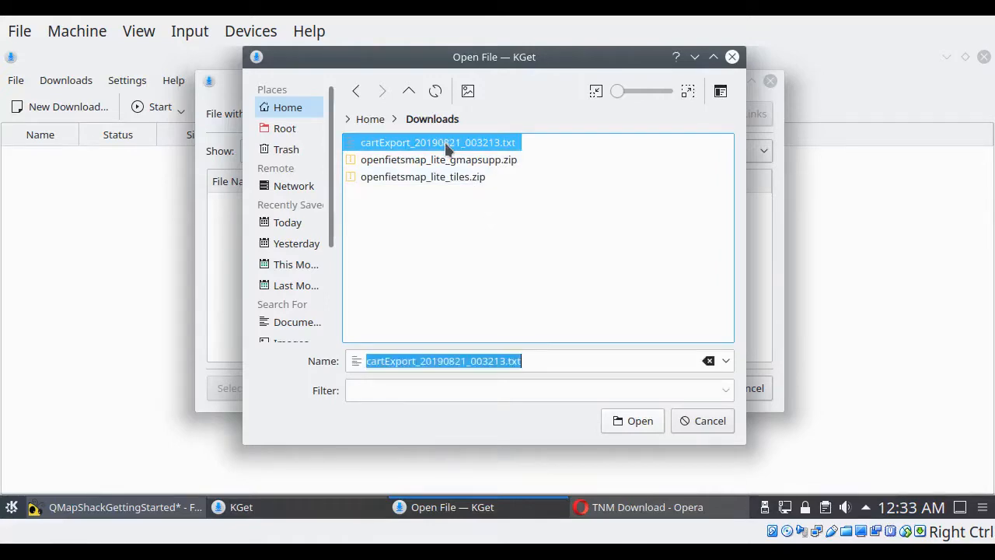
left_click(642, 421)
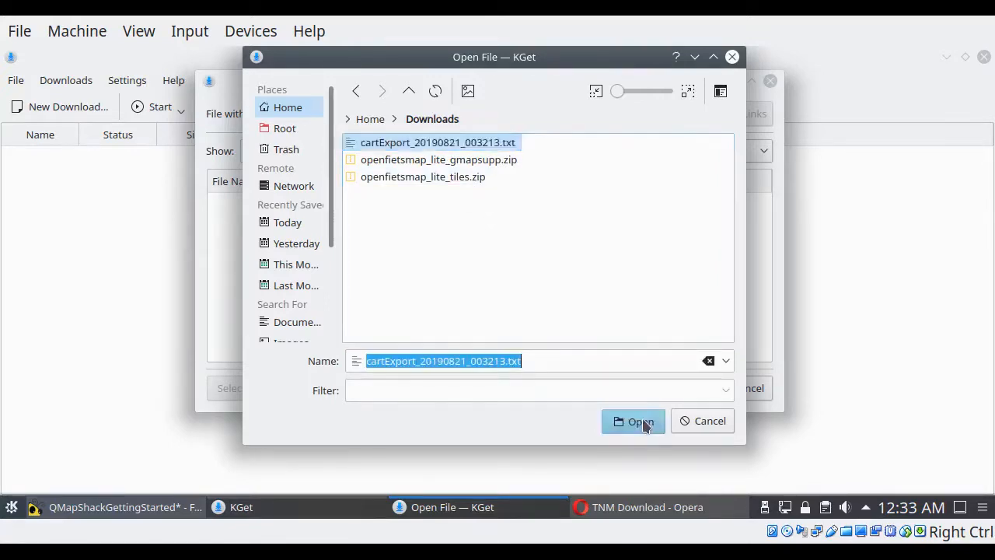
double_click(466, 80)
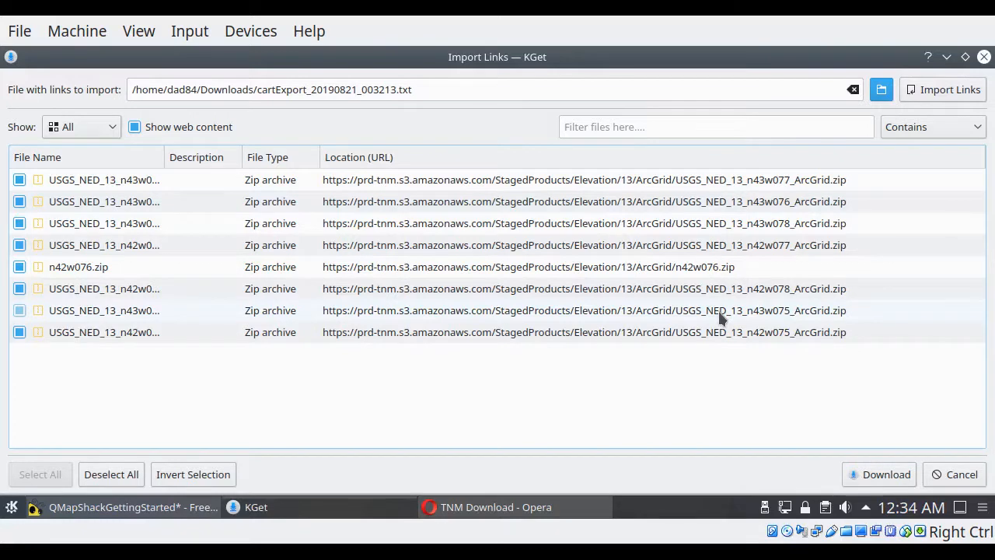
Step: Start downloading all imported elevation archives to the Downloads folder in the My Downloads transfer group
left_click(879, 474)
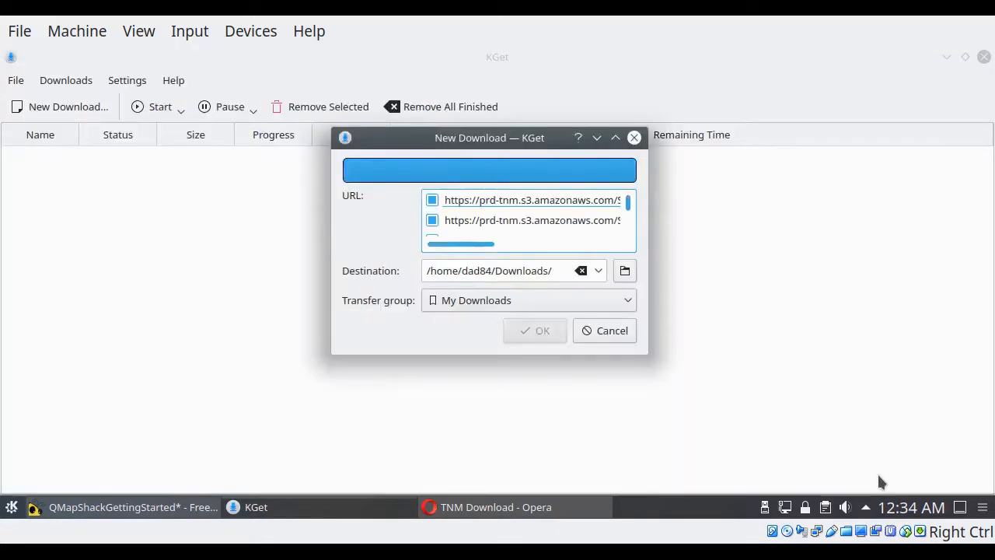
double_click(495, 139)
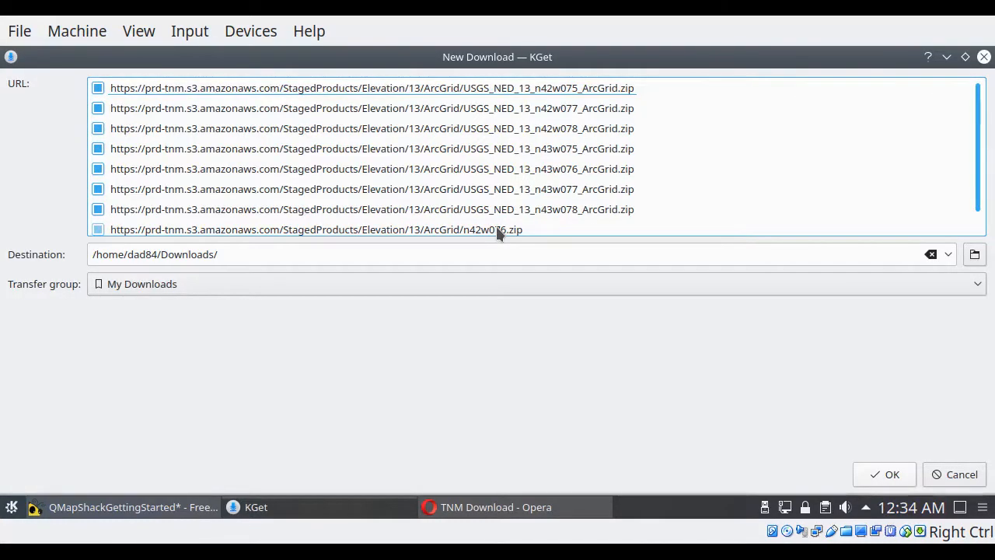
left_click(890, 473)
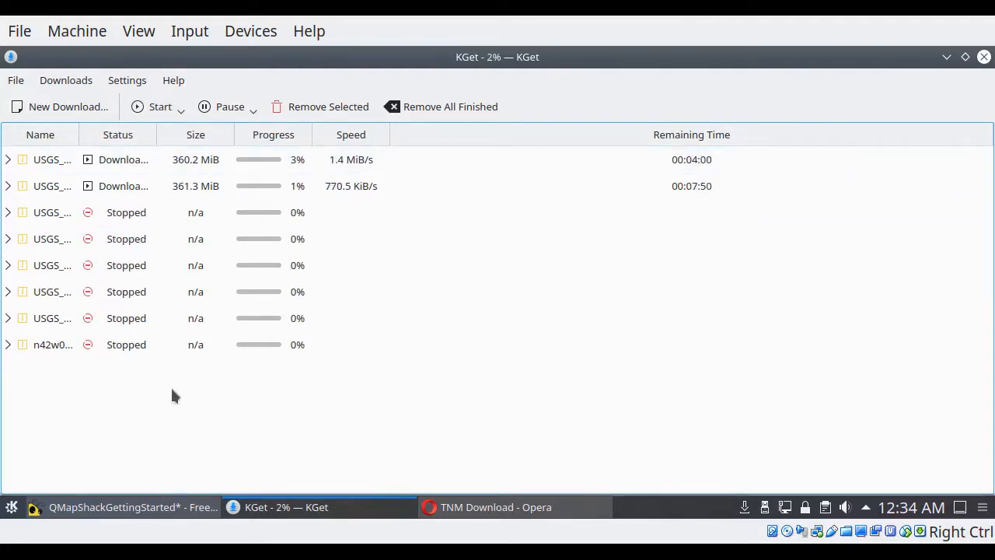
Step: Remove all the elevation transfers from the download list, confirm the removal, and close KGet
key("ctrl+a")
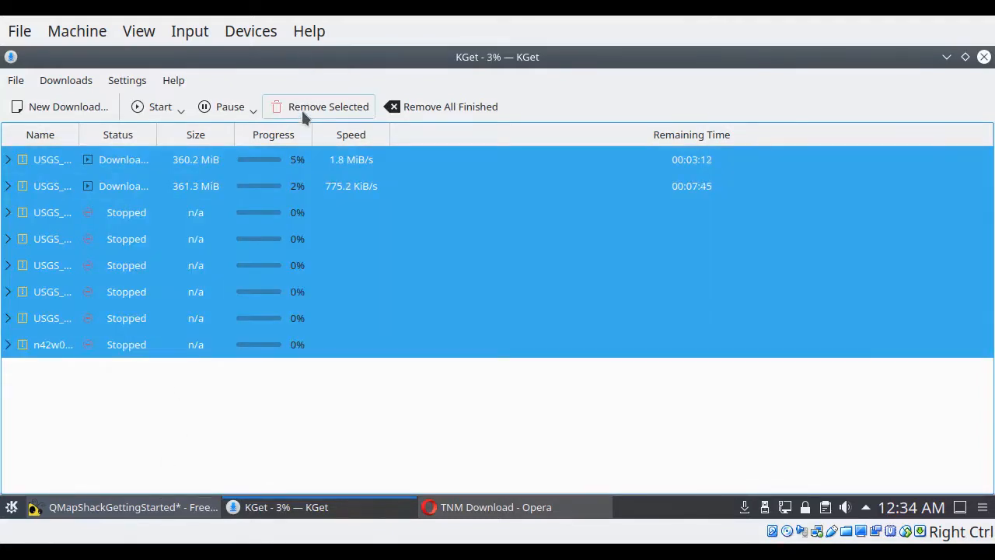
left_click(302, 112)
left_click(560, 282)
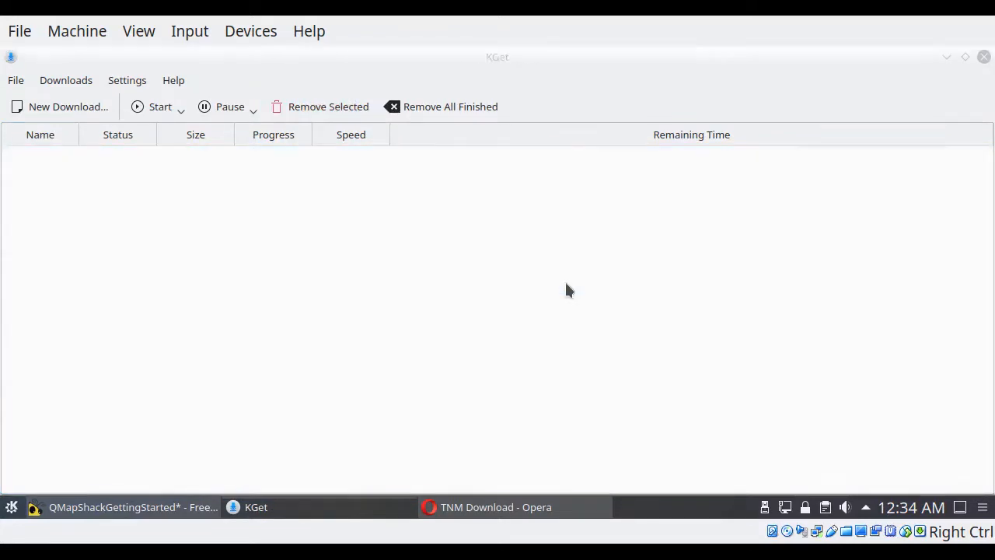
left_click(984, 57)
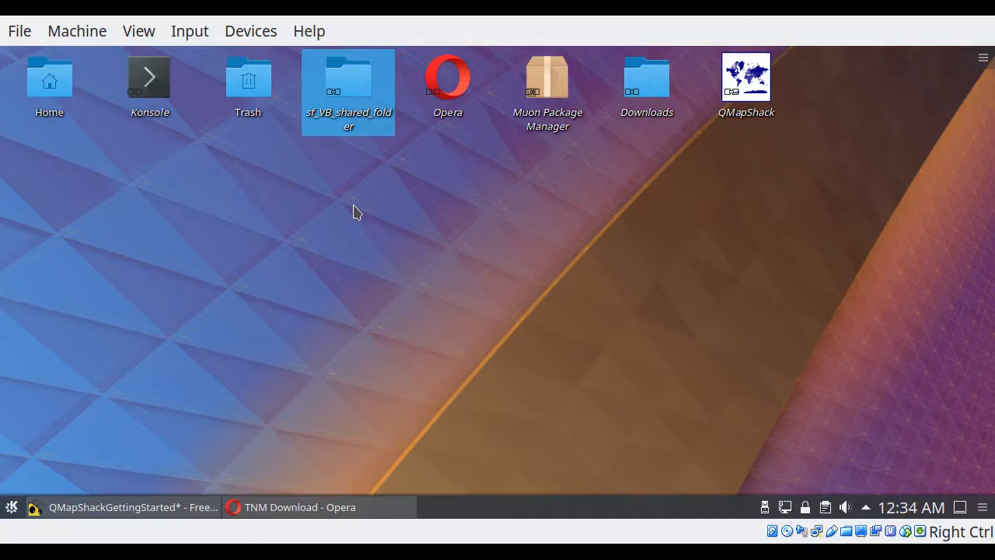
Step: Check the Downloads folder, and examine the exported URL file and zip archives in the ElevationData folder of sf_VB_shared_folder
left_click(653, 93)
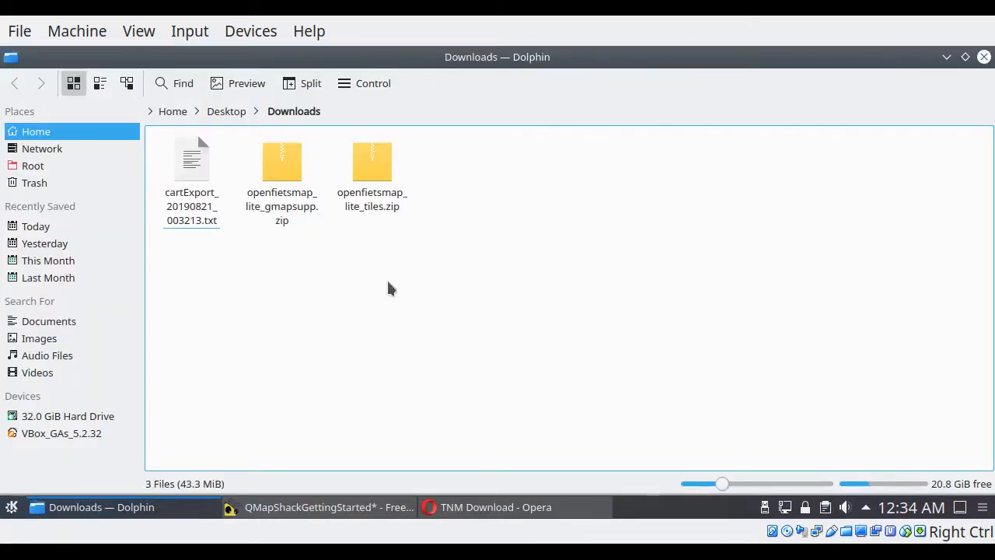
left_click(983, 56)
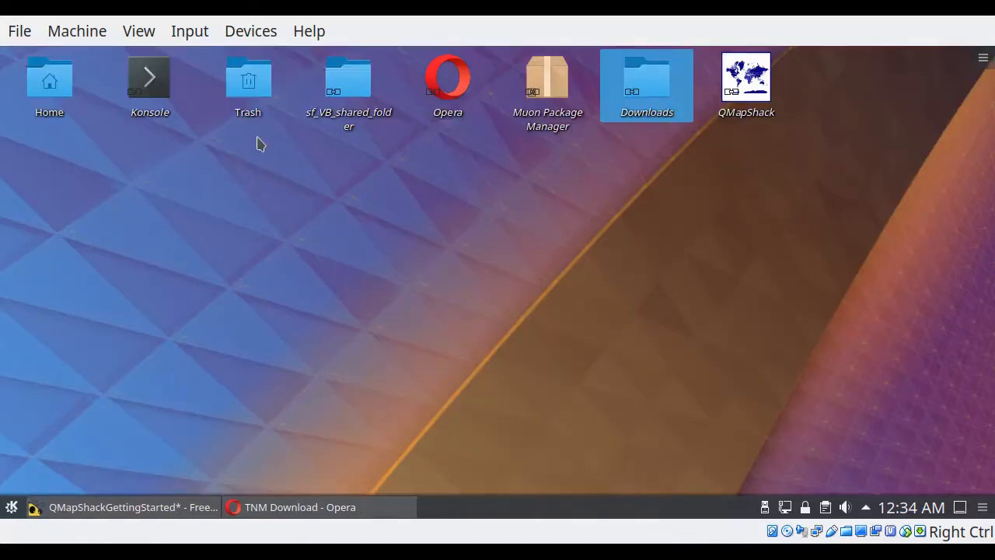
left_click(346, 95)
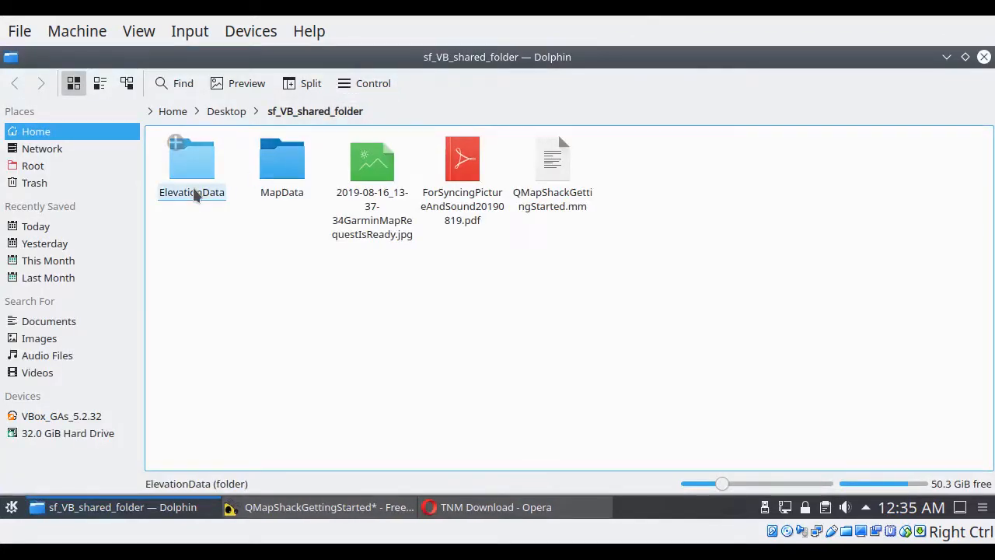
left_click(197, 200)
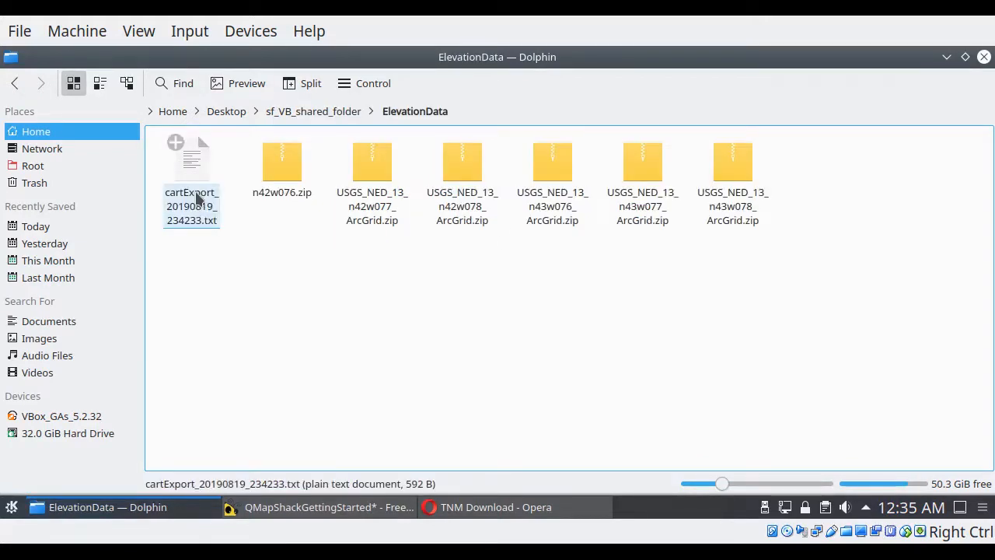
left_click(176, 143)
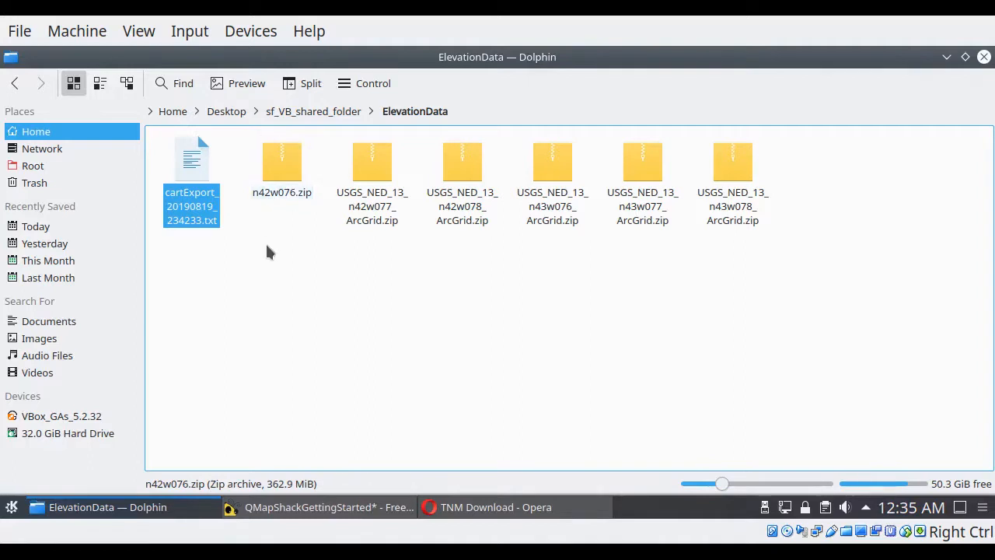
left_click_drag(250, 246, 770, 159)
left_click(427, 344)
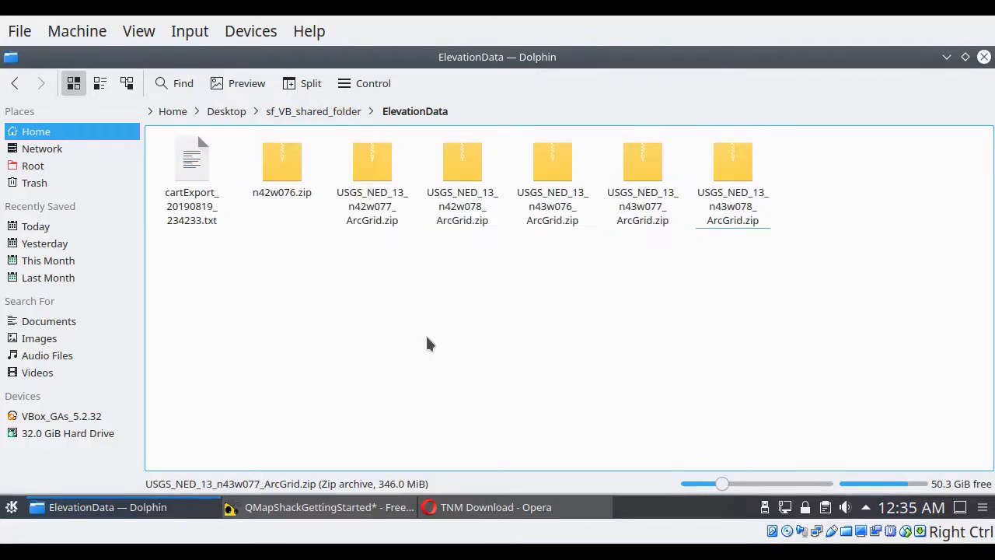
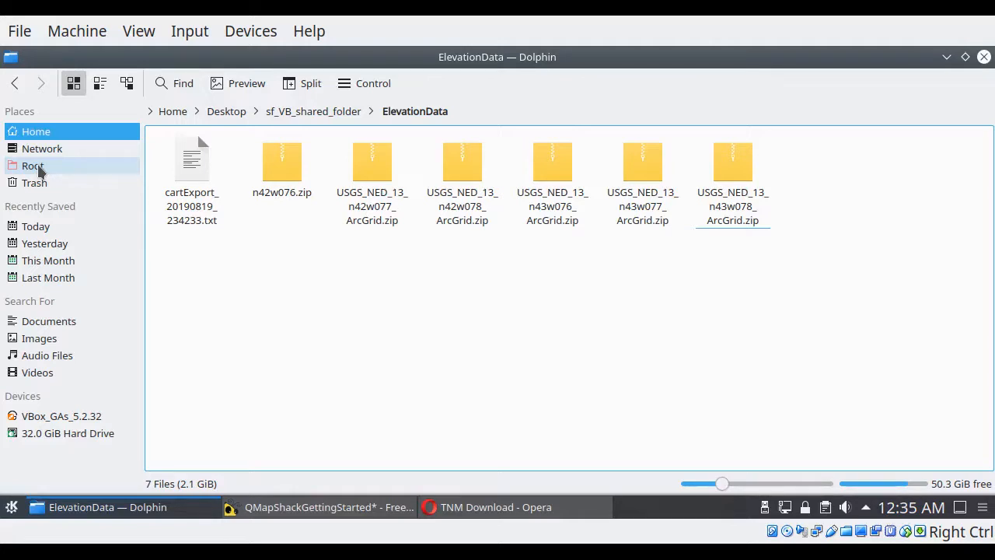
Step: Copy the six elevation zip archives, excluding the cartExport text file, and go to the maps folder in the home Documents folder
left_click_drag(771, 276, 274, 175)
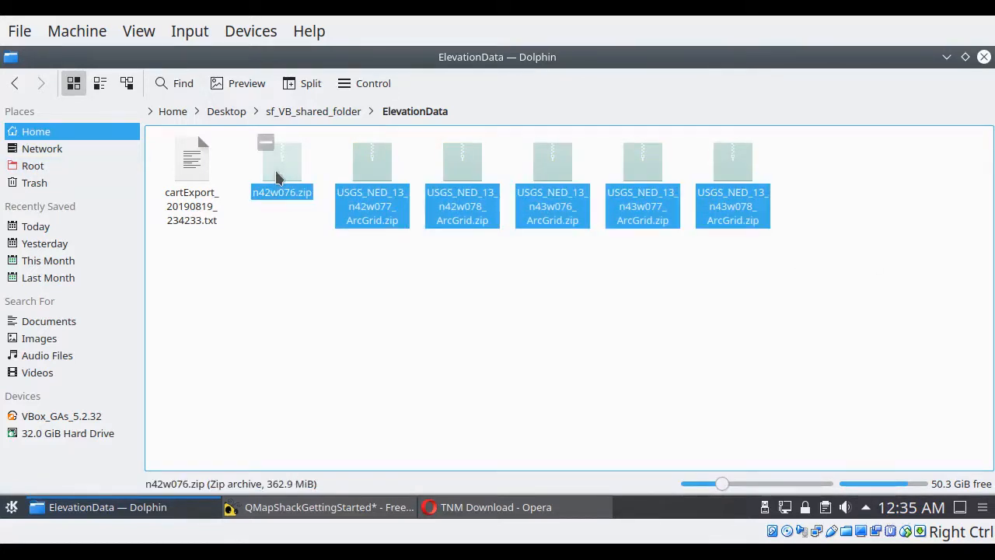
left_click(33, 168)
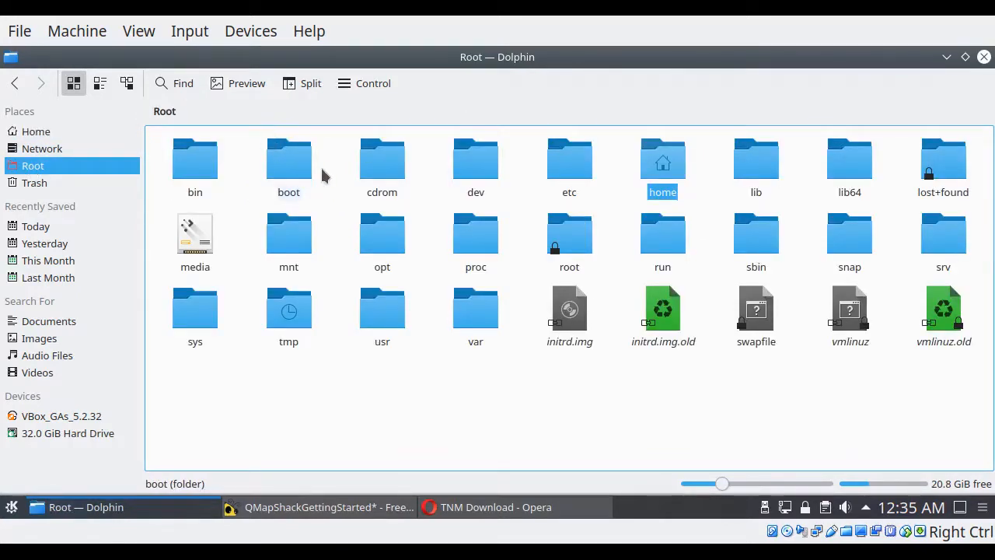
left_click(657, 155)
left_click(189, 164)
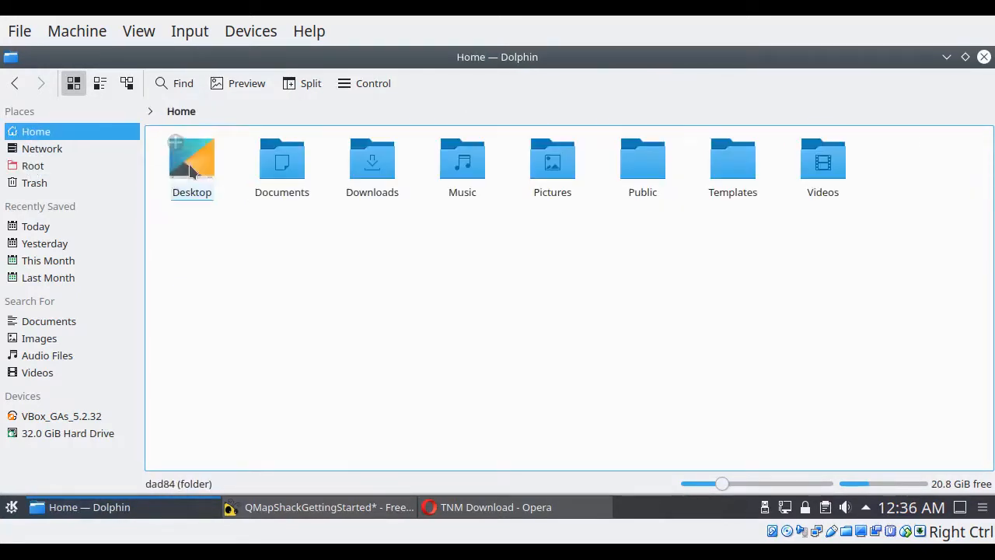
left_click(282, 167)
left_click(224, 176)
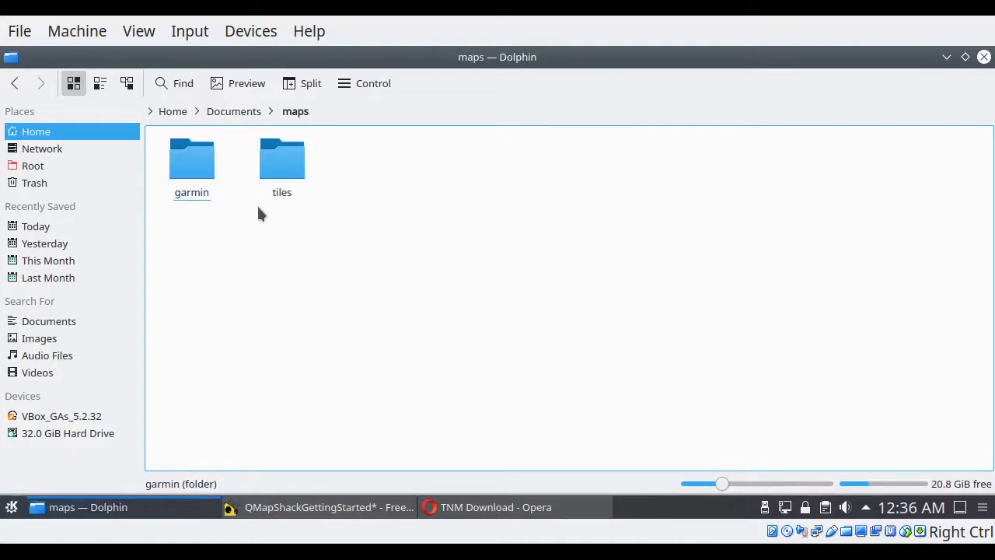
Step: Create a new folder named mosaic inside the maps folder
right_click(435, 208)
mouse_move(447, 210)
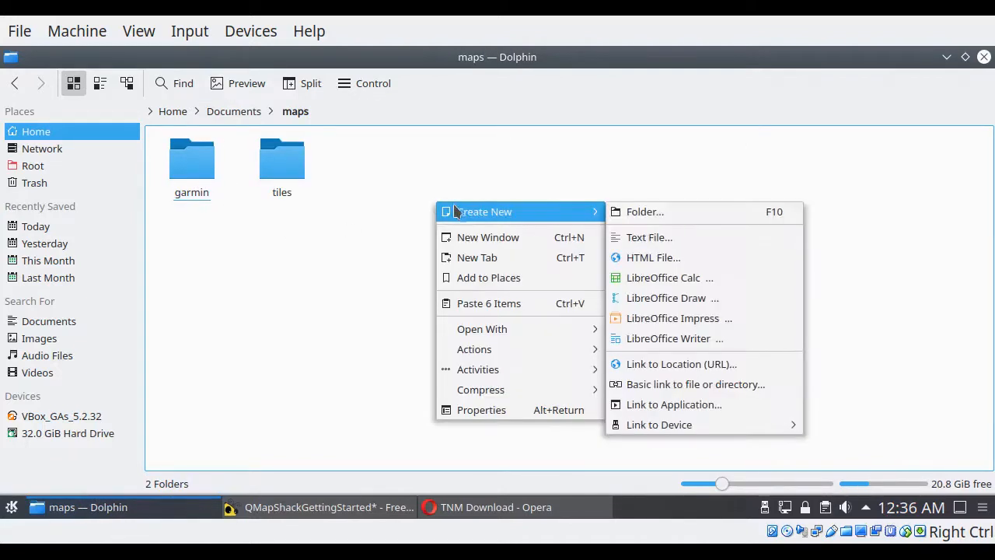
left_click(634, 212)
type("mosaic")
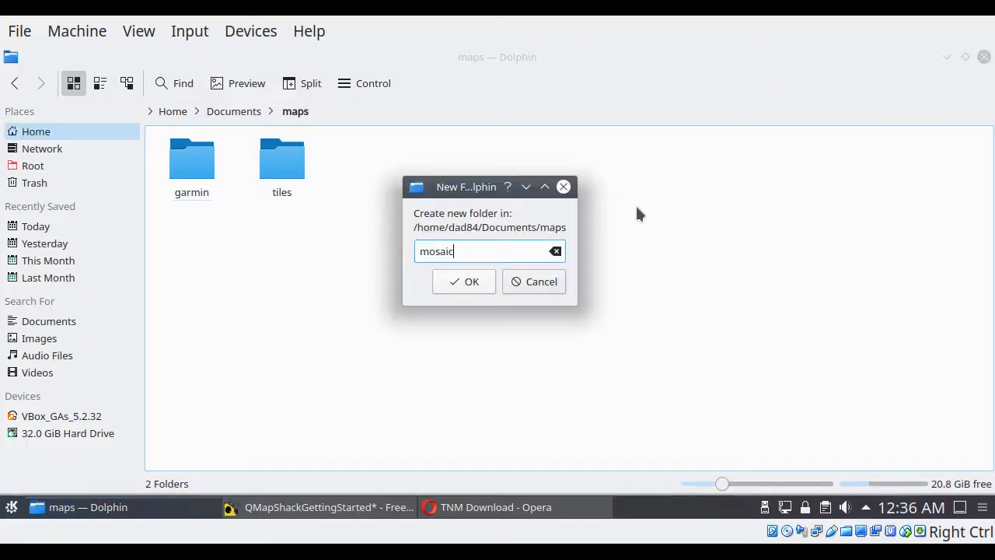
left_click(459, 282)
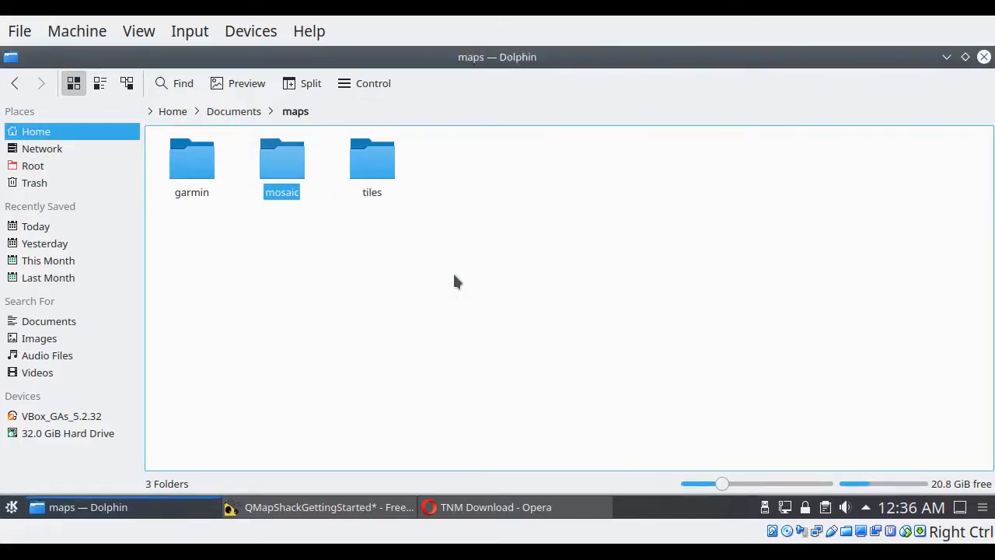
Step: Paste the six copied elevation archives into the mosaic folder and clear the selection once copying completes
double_click(280, 176)
right_click(232, 216)
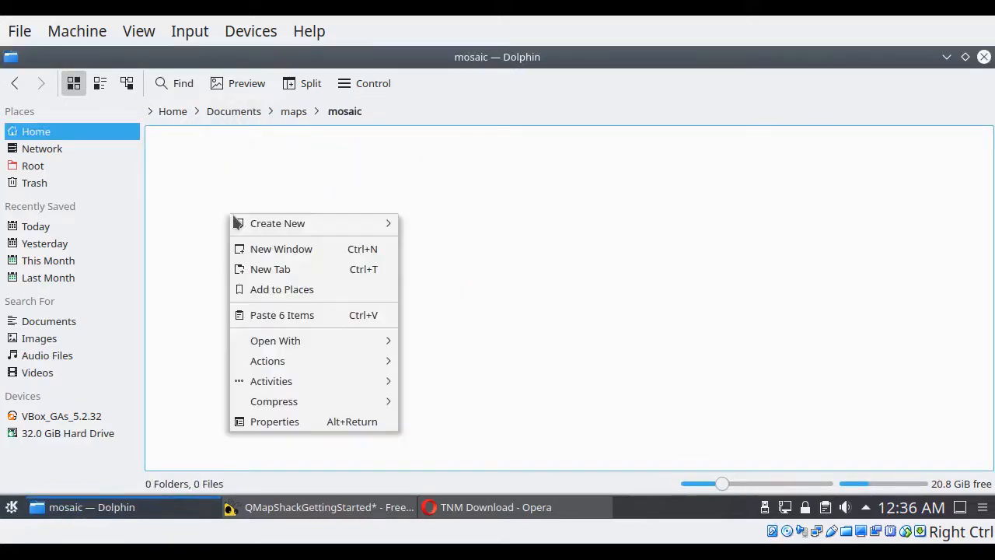
left_click(264, 317)
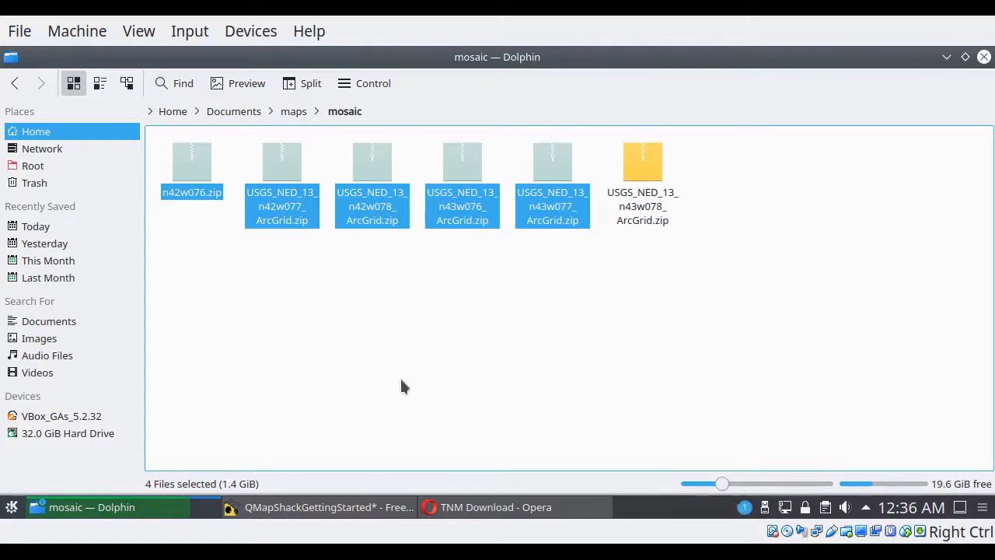
mouse_move(203, 512)
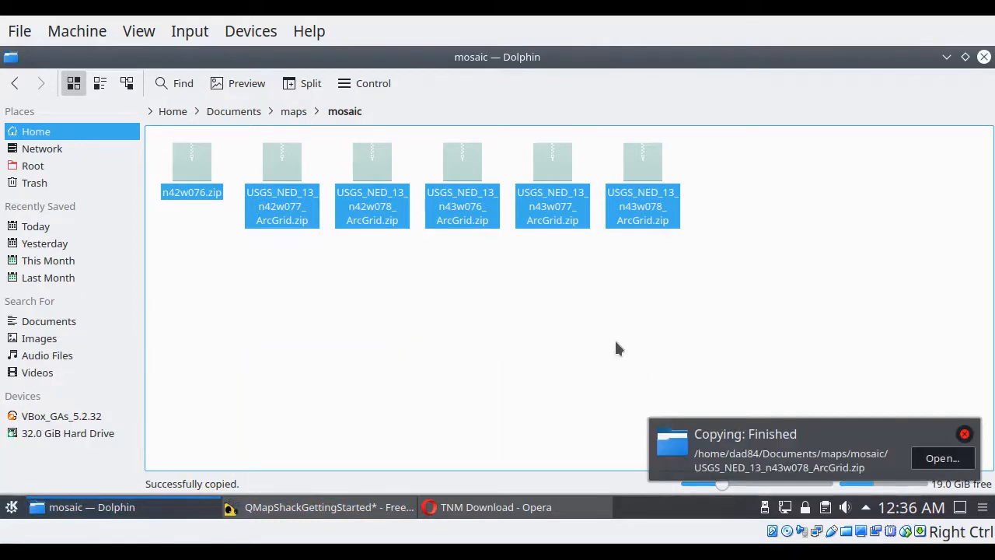
left_click(521, 391)
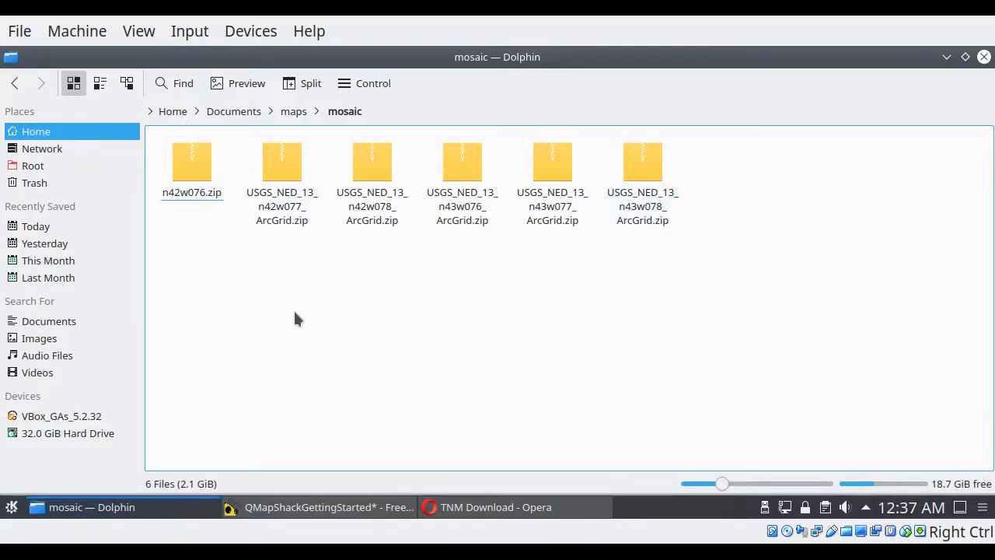
Step: Open a terminal, change to Documents/maps/mosaic/, and list its contents with ls and ls *zip
key("ctrl+alt+t")
type("cd Documents/")
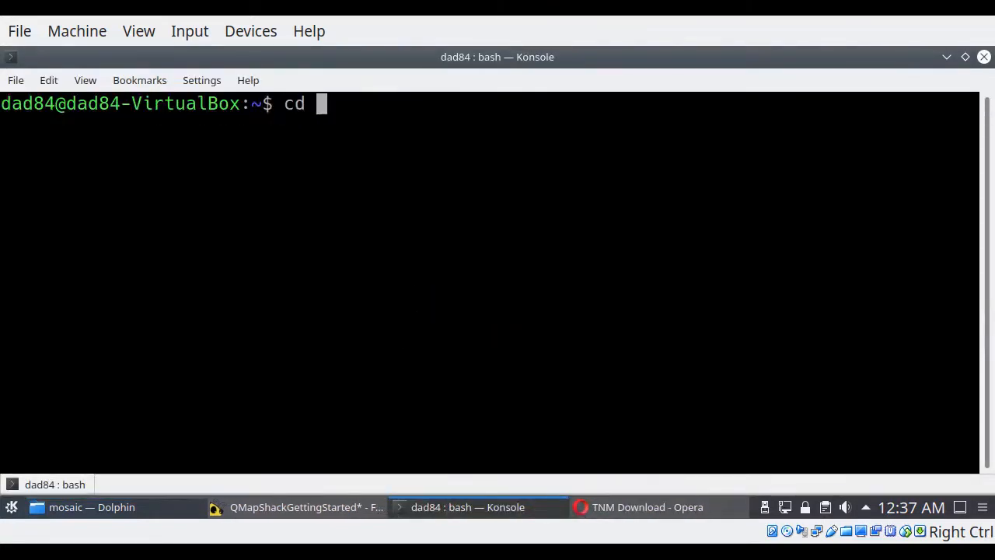
type("maps/")
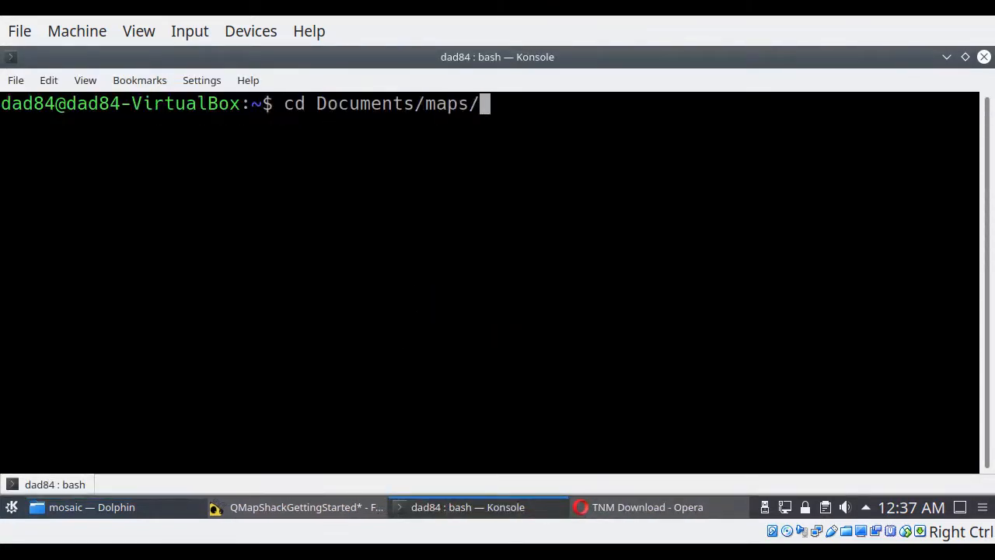
type("mosaic/")
key("Return")
type("ls")
key("Return")
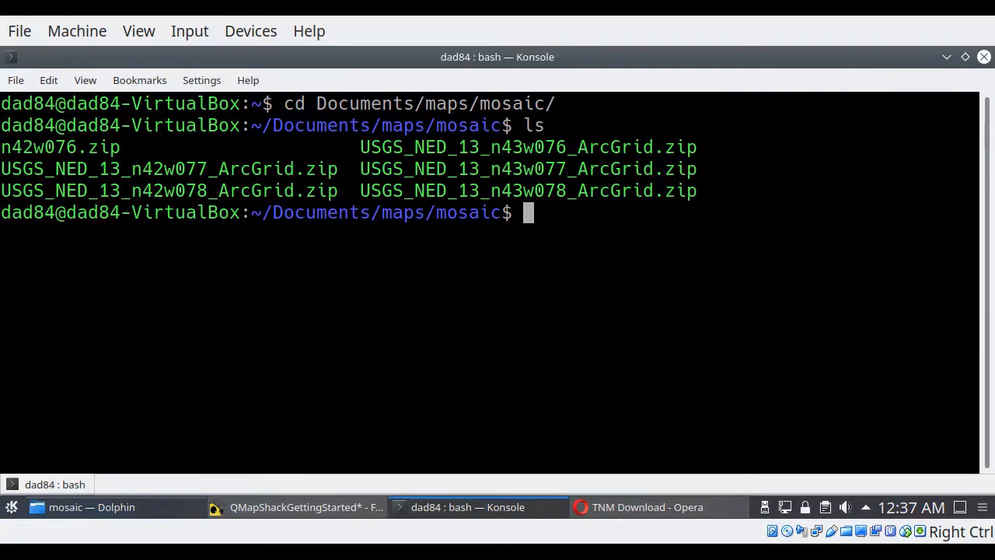
type("ls *zip")
key("Return")
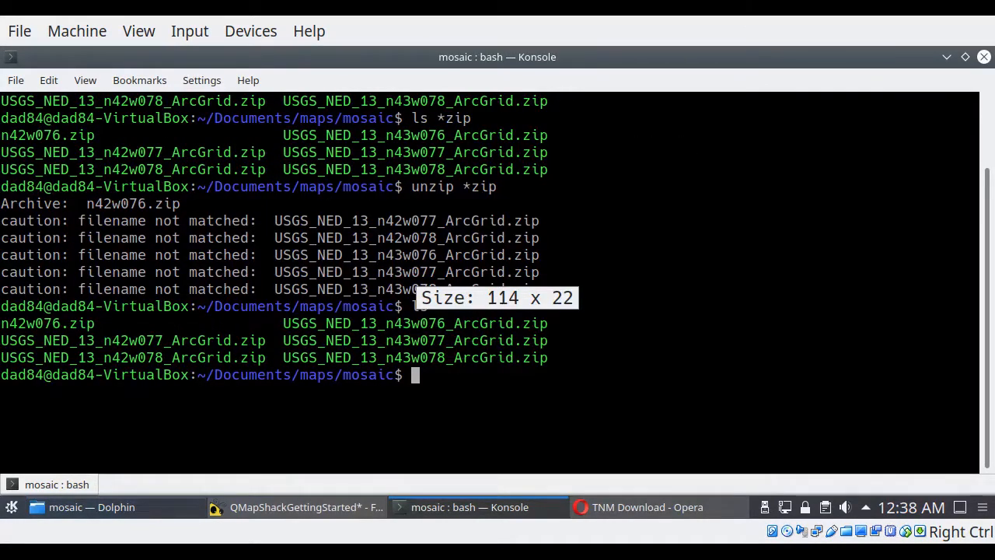
Step: Start Midnight Commander with mc and show the mosaic directory in both file panes
type("mc")
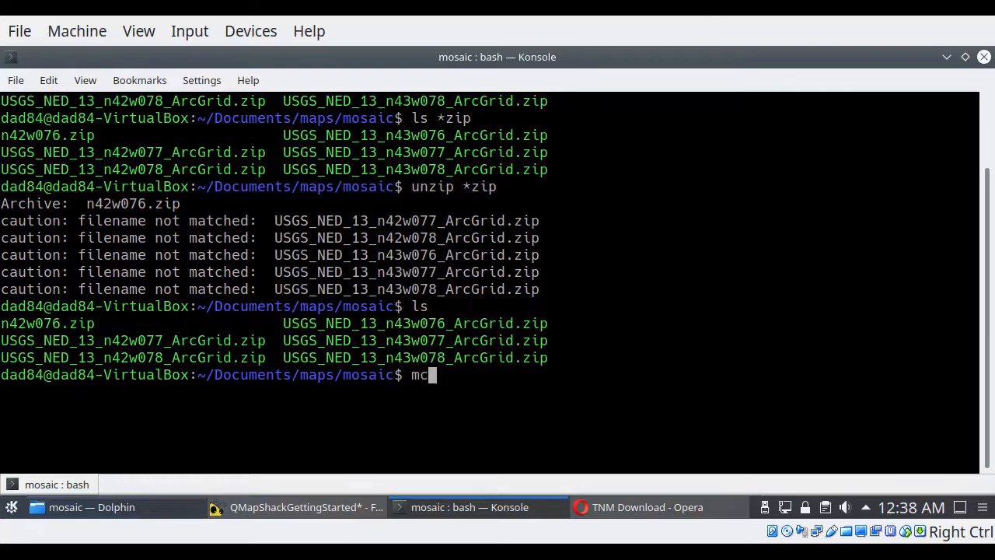
key("Return")
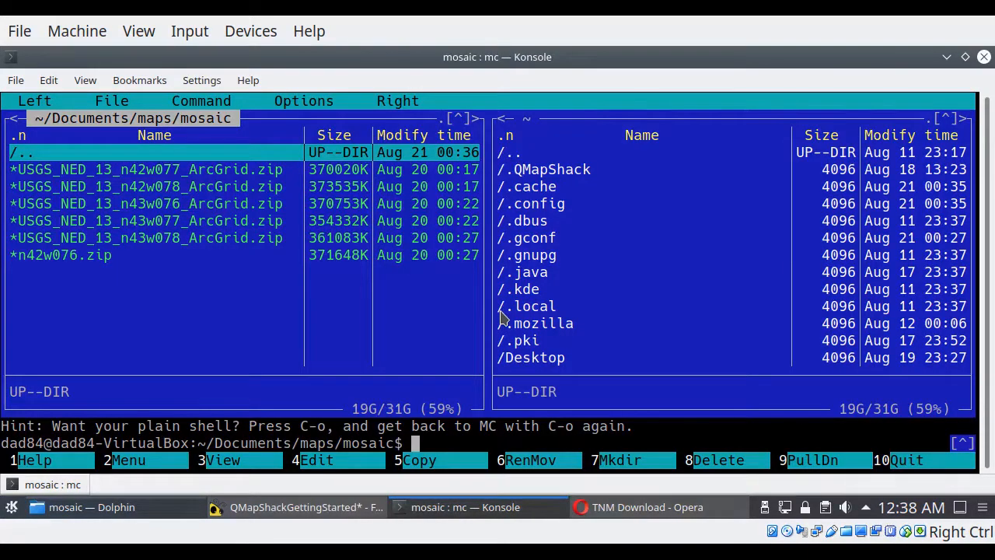
key("Tab")
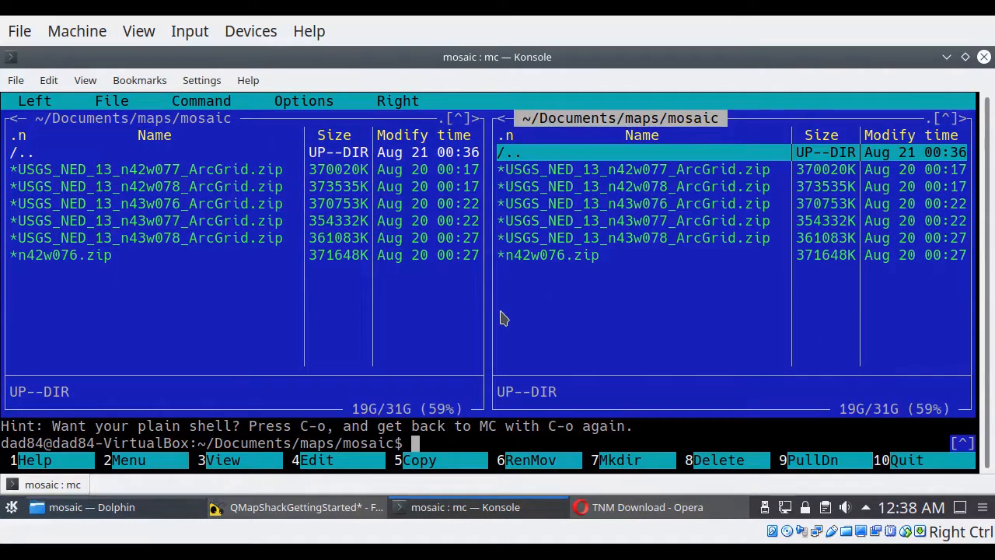
Step: Create directories named n42w077 and n42w078 inside the mosaic directory
key("F7")
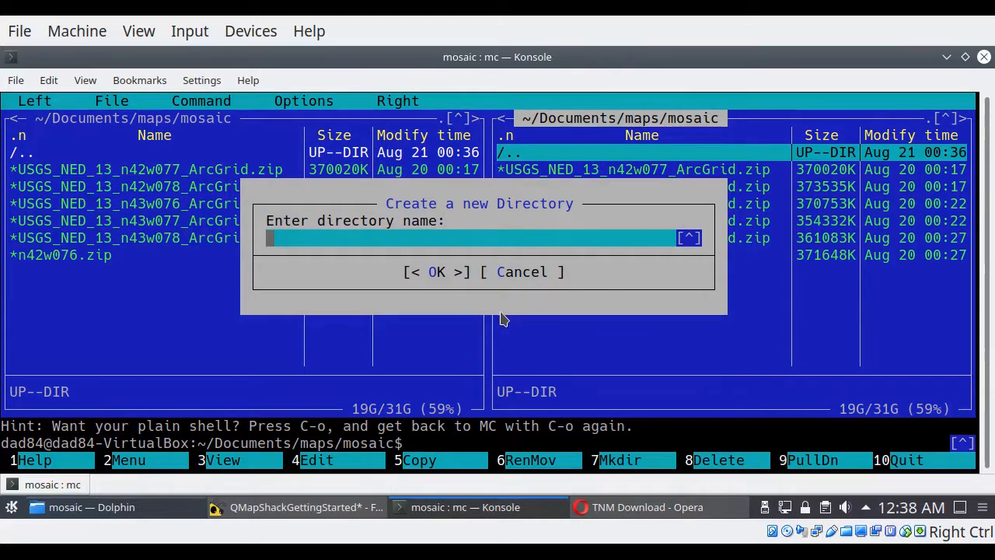
type("n42w077")
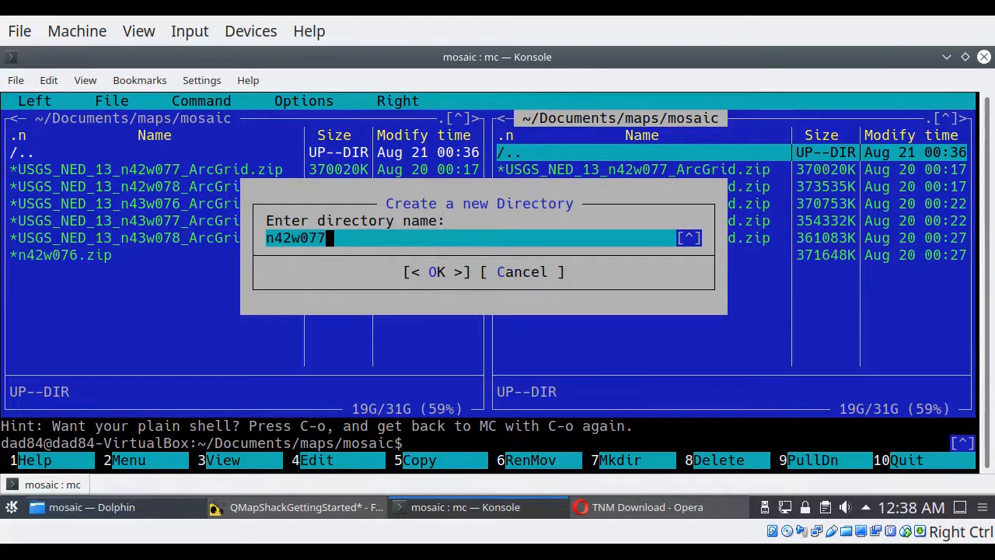
key("Return")
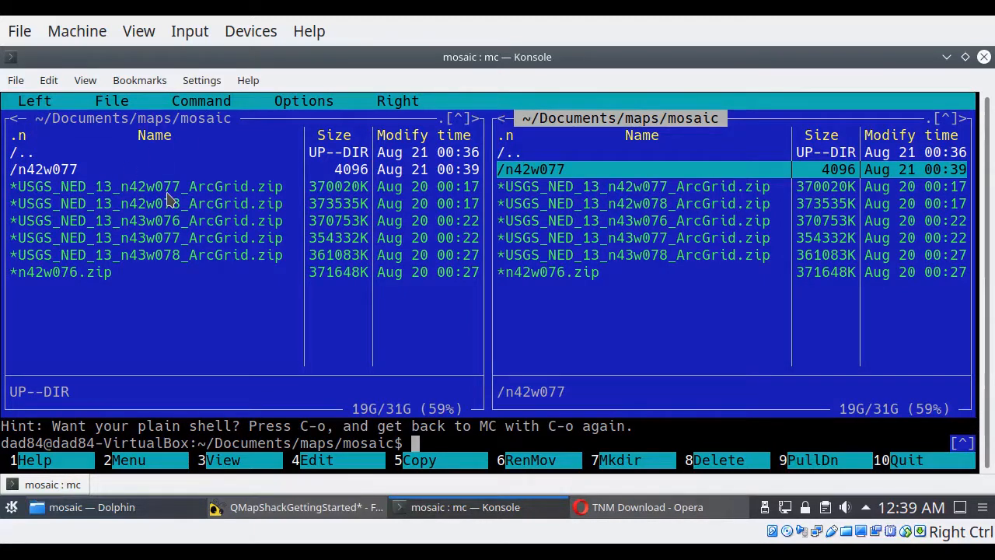
key("F7")
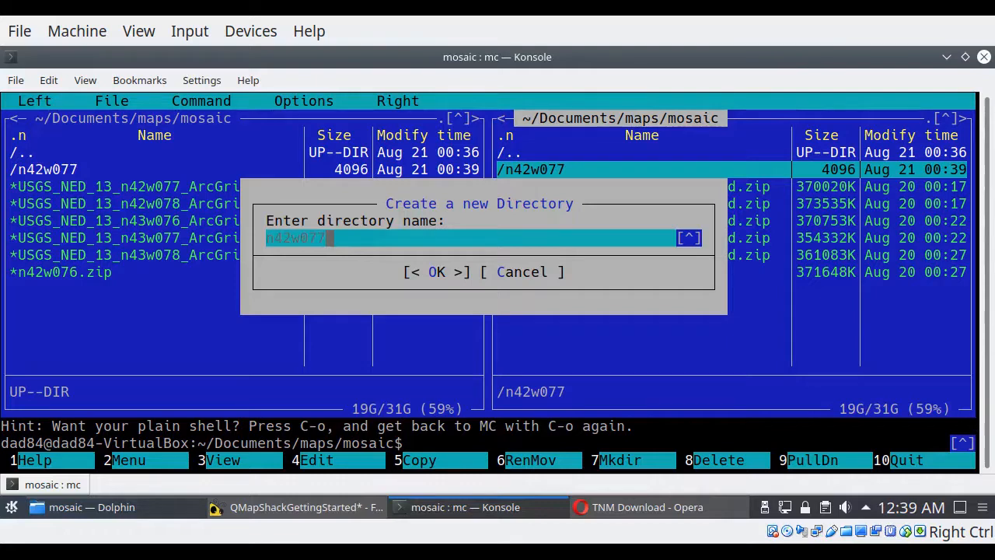
key("BackSpace")
type("8")
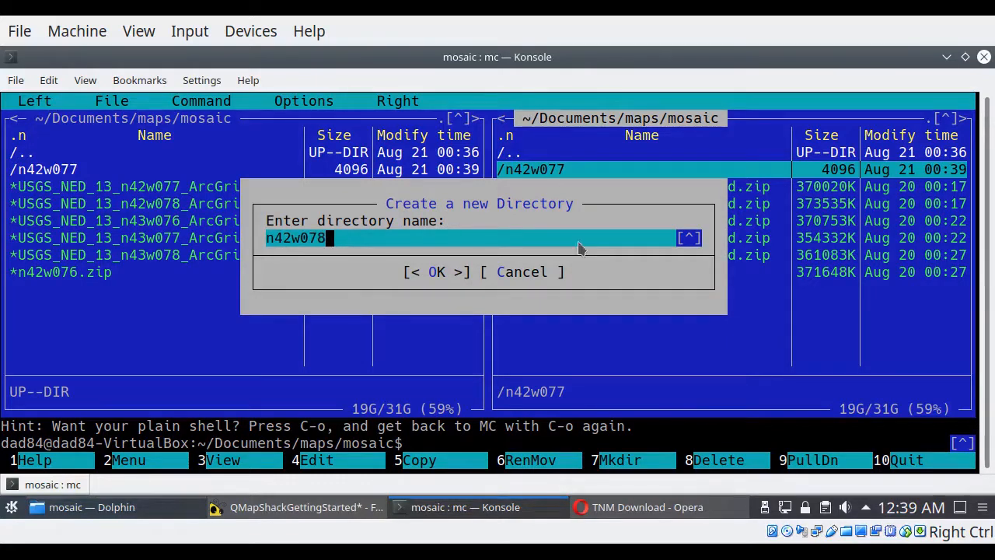
key("Return")
Step: Create directories named n43w076 and n43w077 inside the mosaic directory
key("F7")
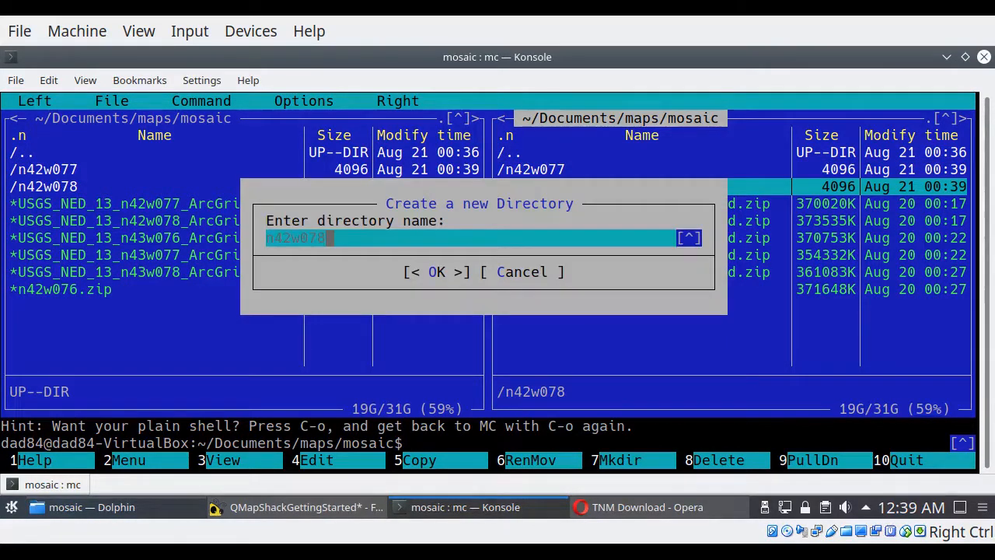
key("BackSpace")
key("BackSpace")
key("BackSpace")
key("BackSpace")
key("BackSpace")
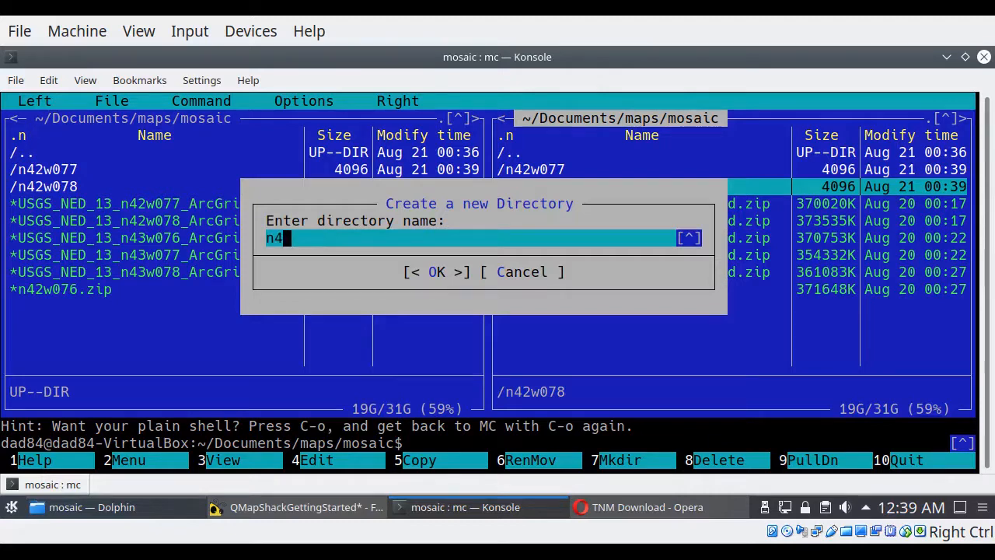
type("3w076")
key("Return")
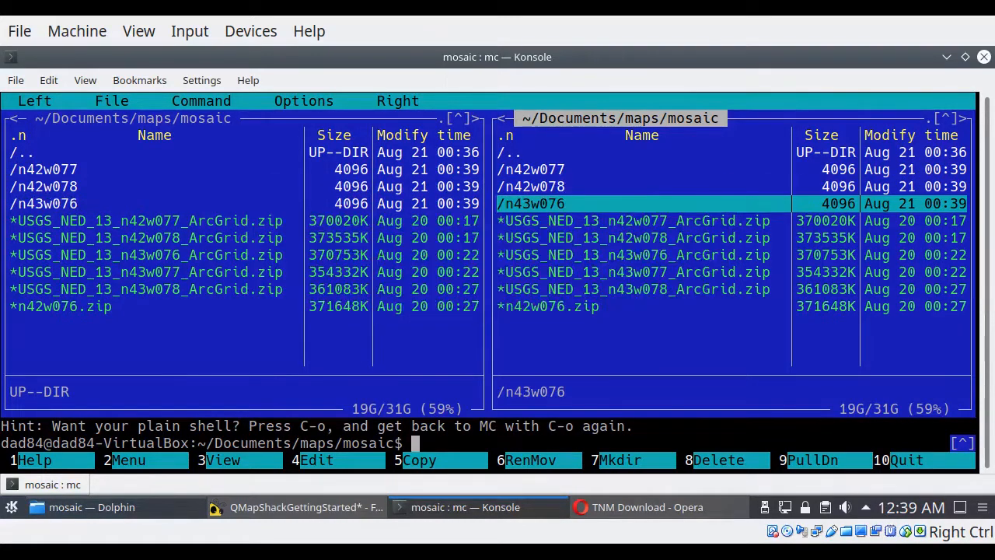
key("F7")
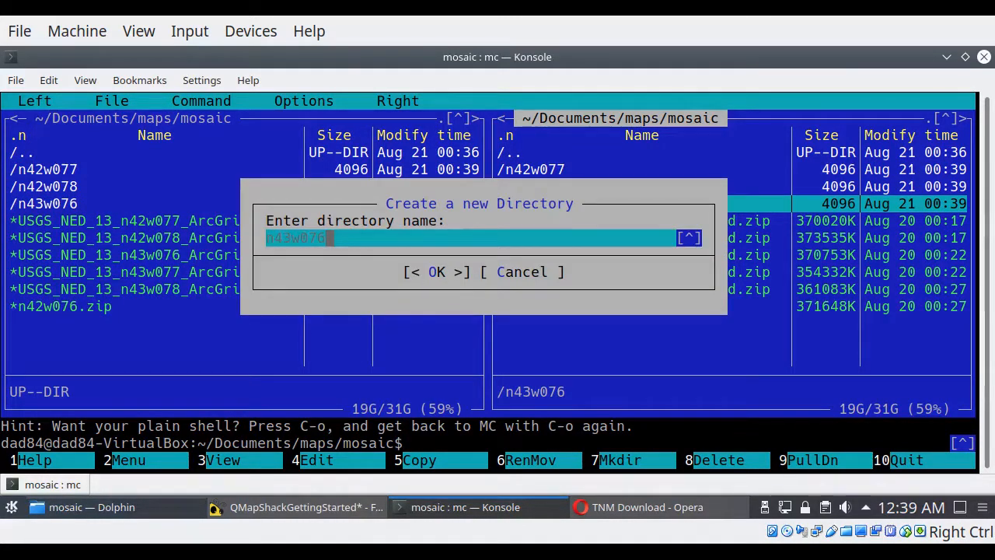
key("BackSpace")
type("7")
key("Return")
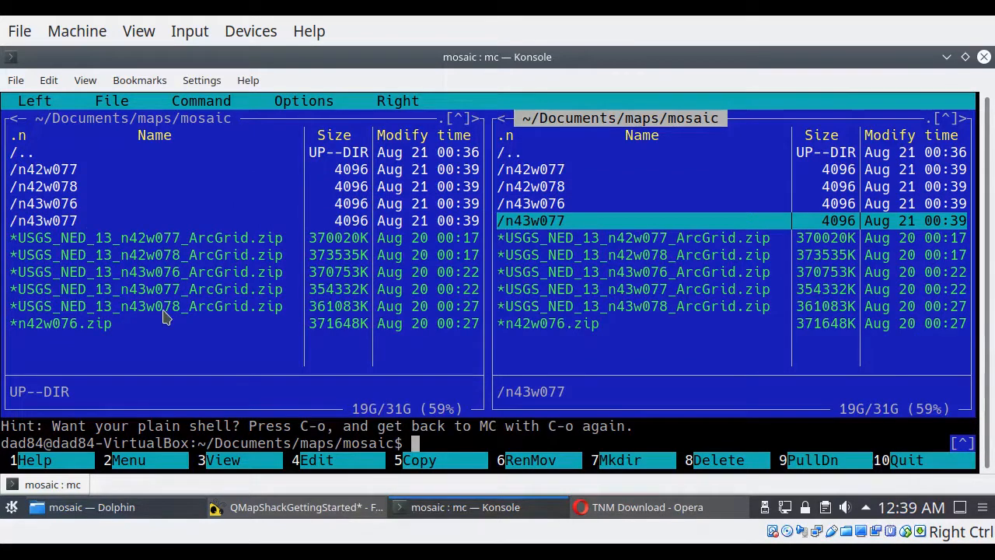
Step: Create directories named n43w078 and n42w076 inside the mosaic directory
key("F7")
key("BackSpace")
type("8")
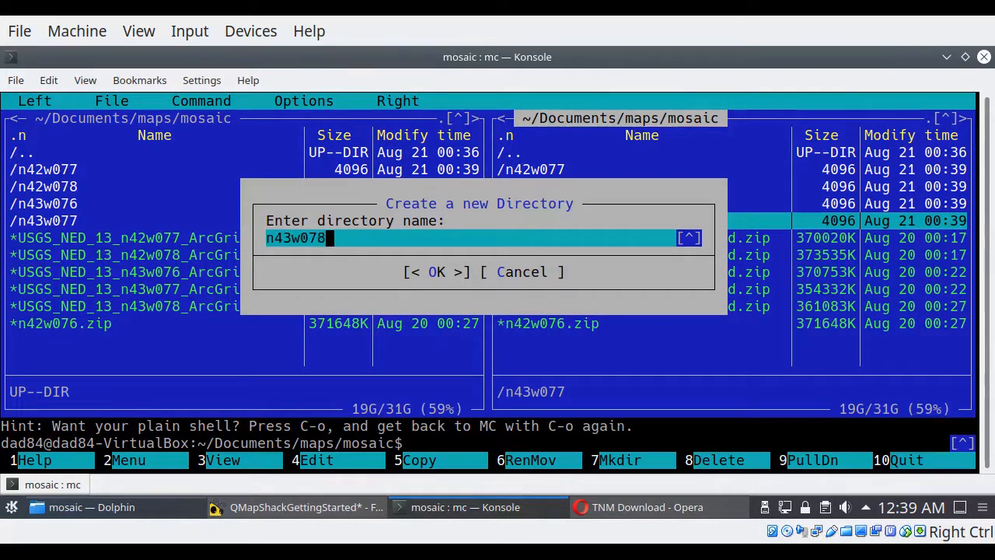
key("Return")
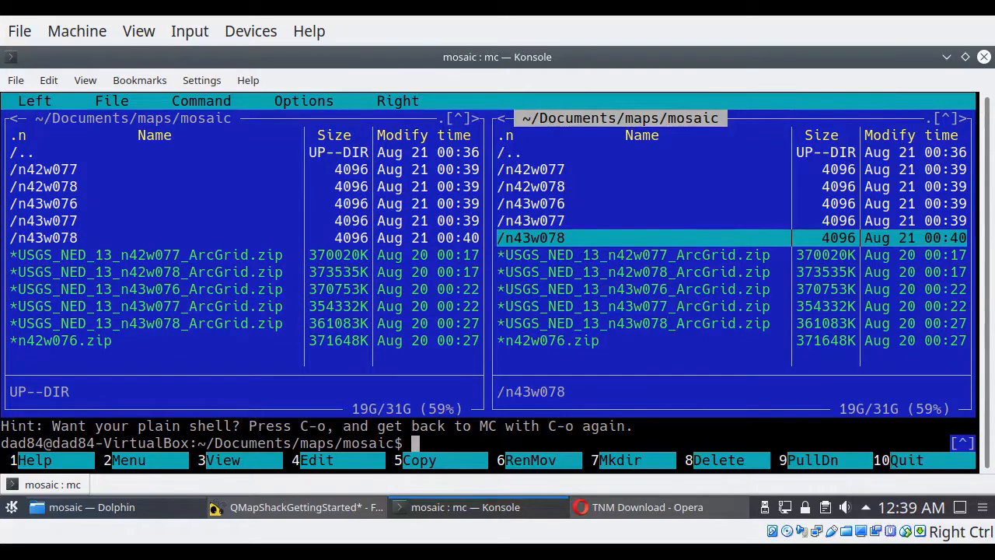
key("F7")
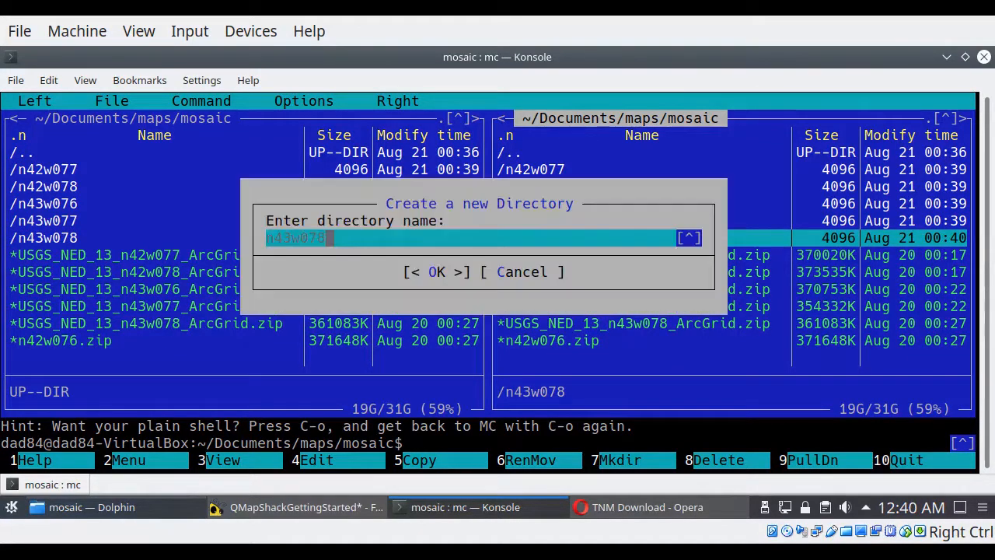
key("BackSpace")
key("BackSpace")
key("BackSpace")
key("BackSpace")
key("BackSpace")
type("2w076")
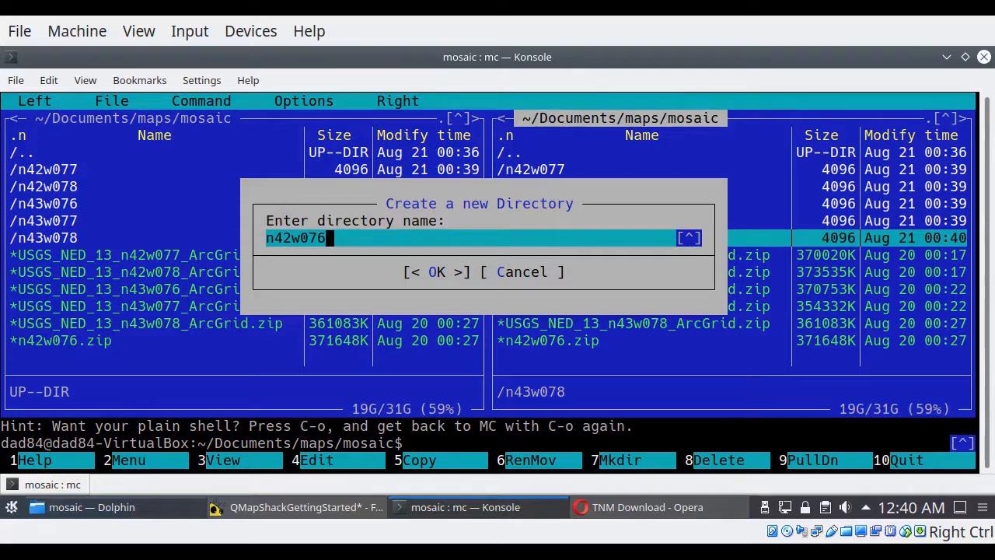
key("Return")
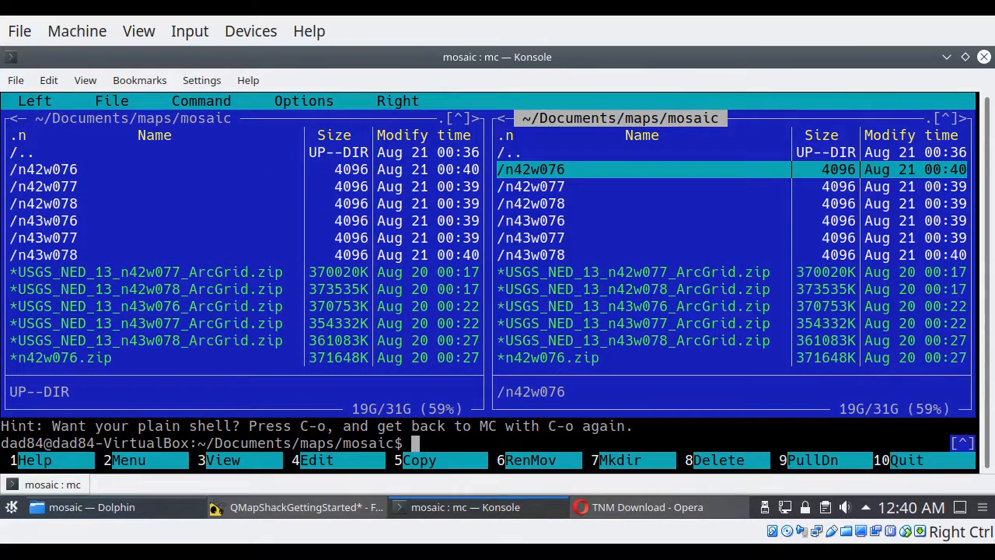
Step: Open the n42w076 directory in one pane and move n42w076.zip from mosaic into it
key("Return")
key("Tab")
key("Down")
key("Down")
key("Down")
key("Down")
key("Down")
key("Down")
key("Down")
key("Down")
key("Down")
key("Down")
key("Down")
key("Down")
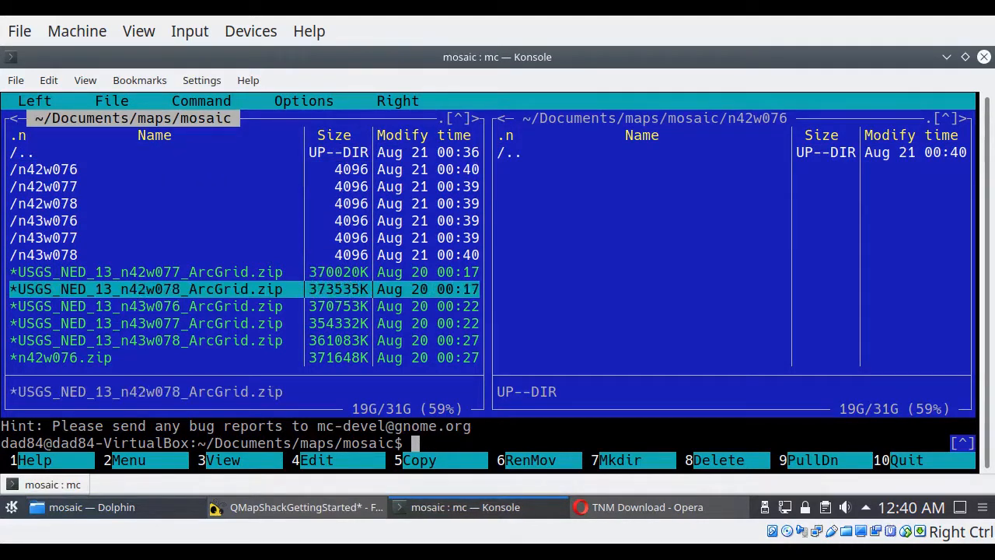
key("F6")
key("Return")
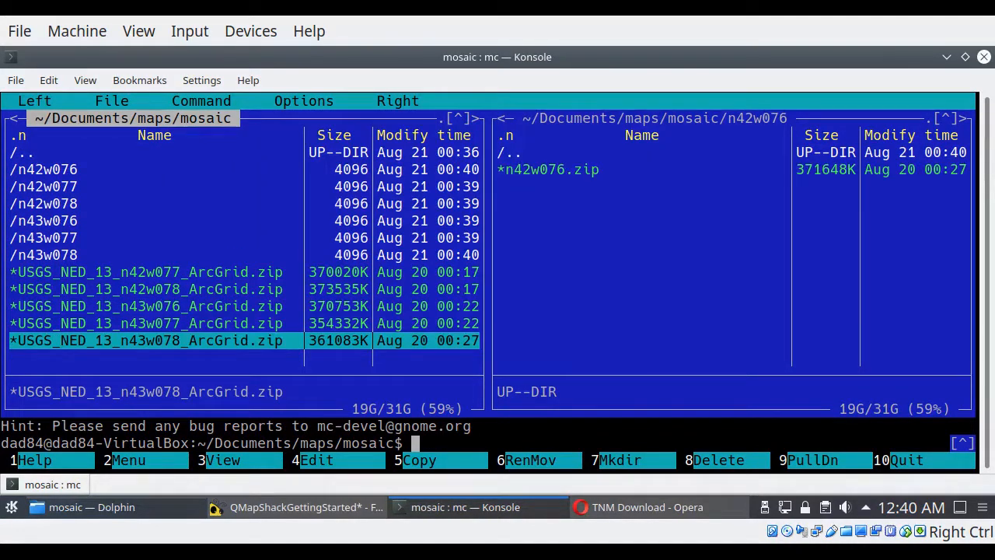
Step: Show the n42w077 directory in the opposite pane and move USGS_NED_13_n42w077_ArcGrid.zip from mosaic into it
key("Tab")
key("Return")
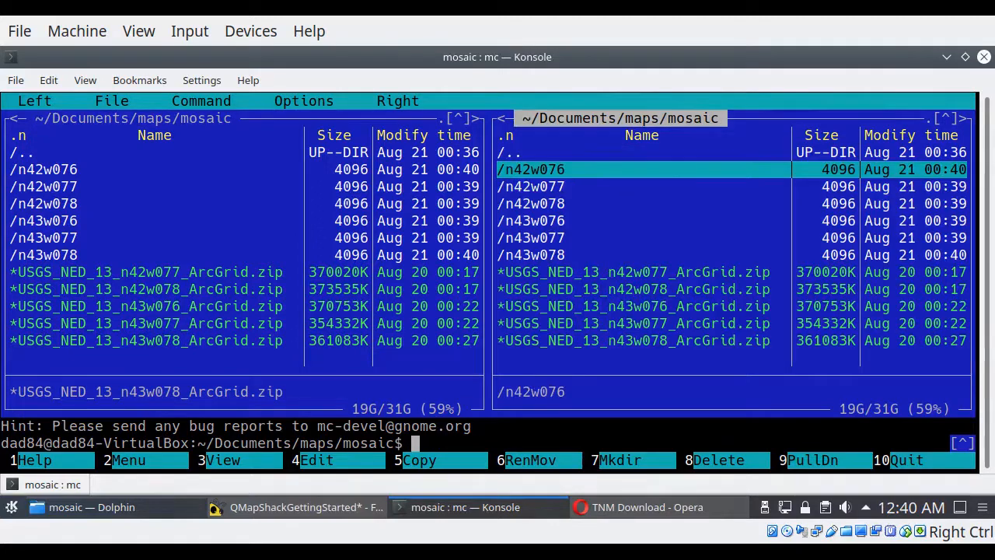
key("Down")
key("Return")
key("Tab")
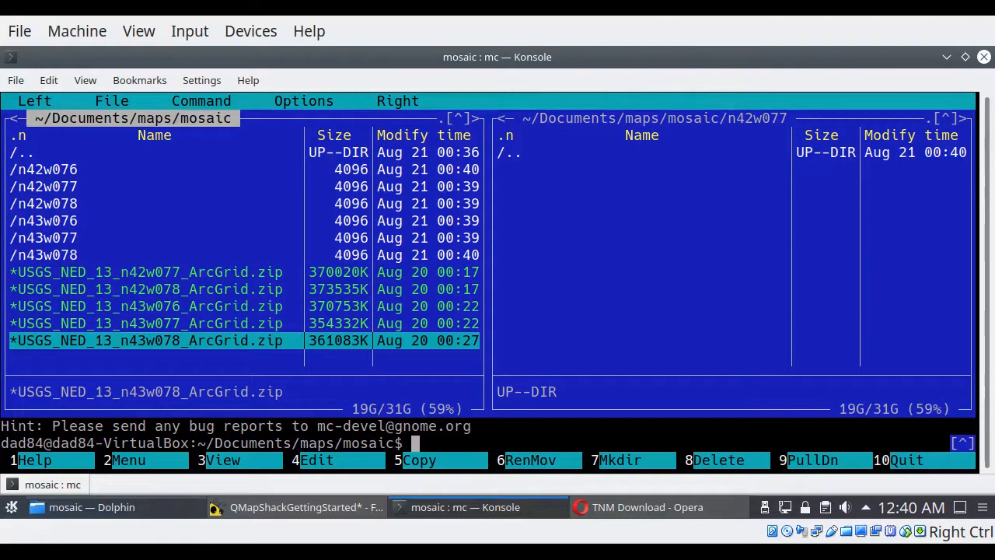
key("Up")
key("Up")
key("Up")
key("Up")
key("Up")
key("Up")
key("Up")
key("Up")
key("Up")
key("Up")
key("Down")
key("Down")
key("Down")
key("Down")
key("Down")
key("Down")
key("Down")
key("Up")
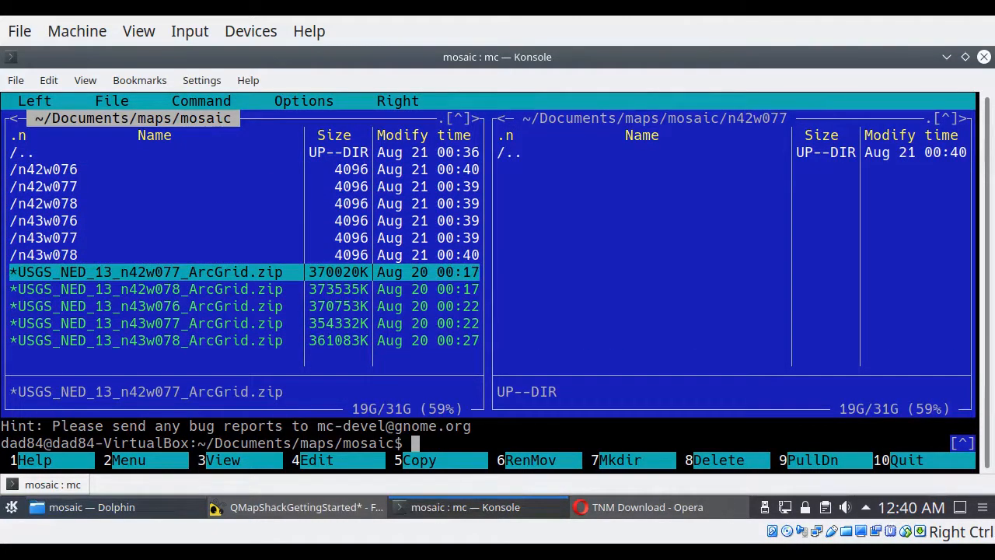
key("F6")
key("Return")
Step: Show the n42w078 directory in the opposite pane and move USGS_NED_13_n42w078_ArcGrid.zip from mosaic into it
key("Tab")
key("Return")
key("Down")
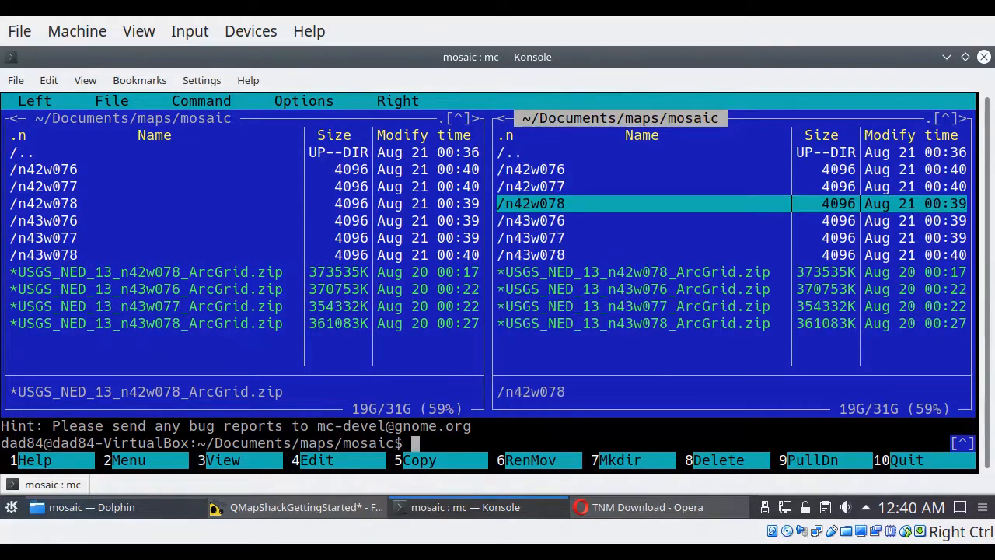
key("Return")
key("Tab")
key("F6")
key("Return")
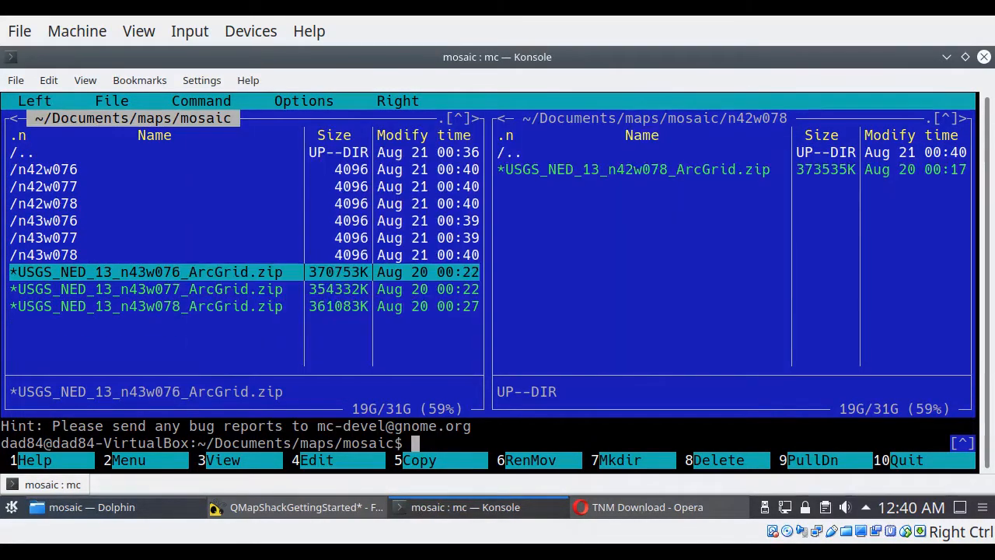
Step: Show the n43w076 directory in the opposite pane and move USGS_NED_13_n43w076_ArcGrid.zip from mosaic into it
key("Tab")
key("Return")
key("Down")
key("Return")
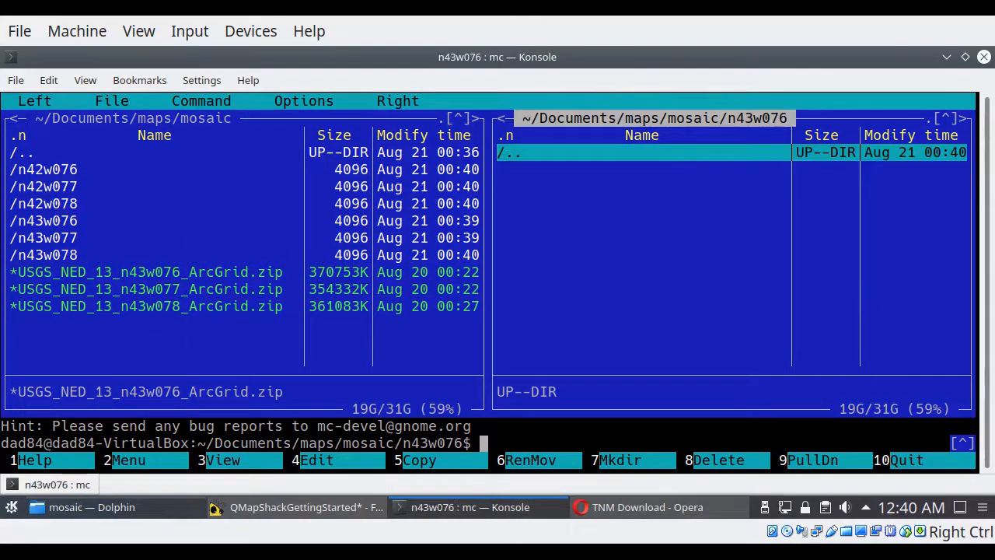
key("Tab")
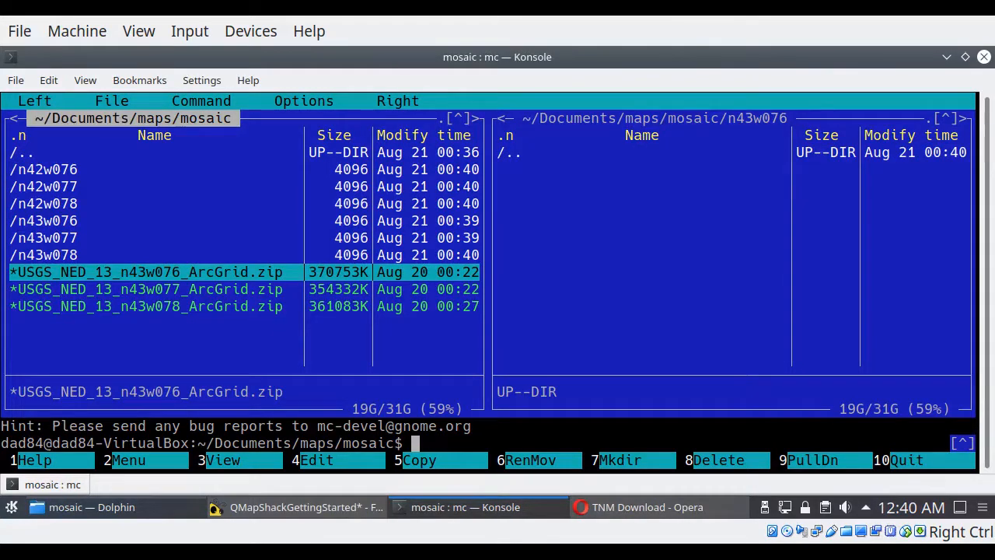
key("F6")
key("Return")
Step: Show the n43w077 directory in the opposite pane and move USGS_NED_13_n43w077_ArcGrid.zip from mosaic into it
key("Tab")
key("Return")
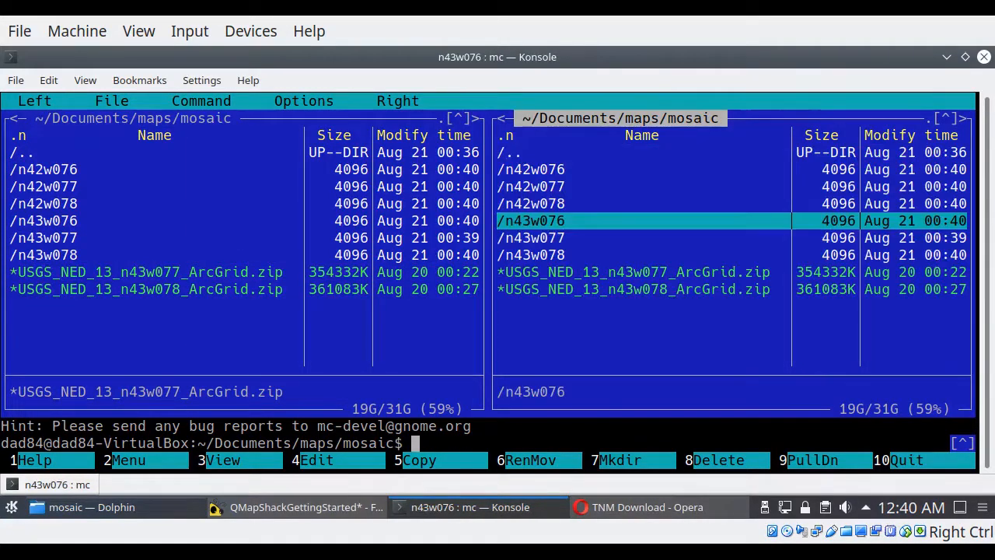
key("Down")
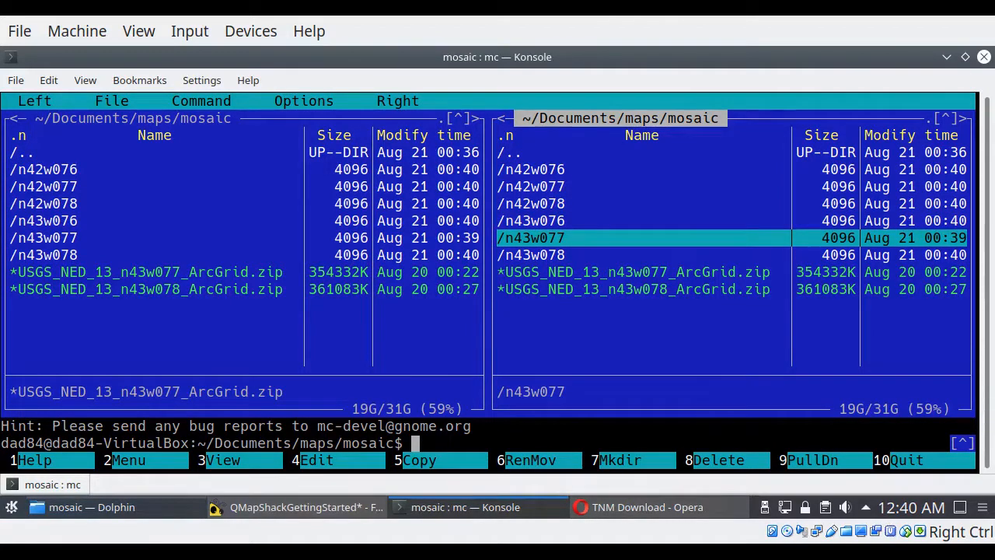
key("Return")
key("Tab")
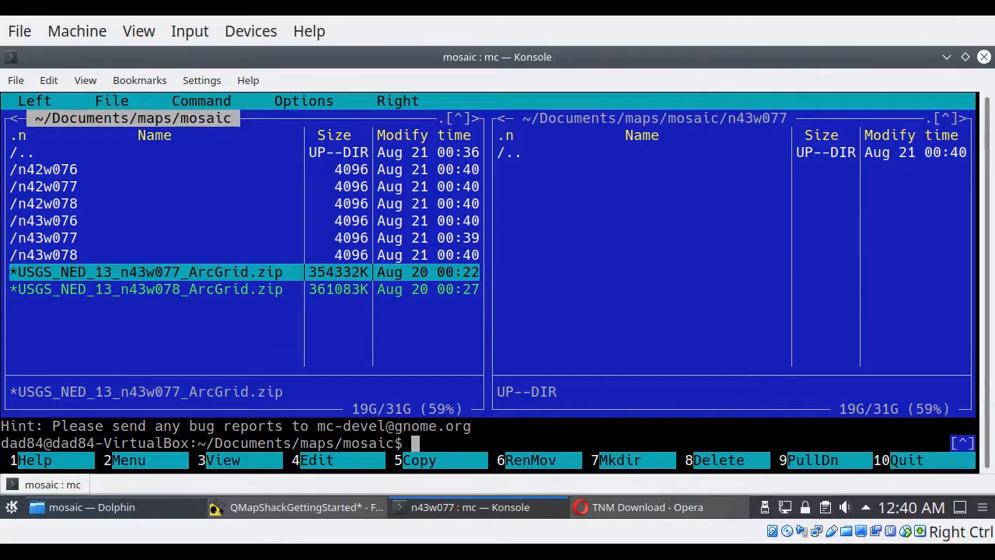
key("F6")
key("Return")
Step: Show the n43w078 directory in the opposite pane and move USGS_NED_13_n43w078_ArcGrid.zip from mosaic into it
key("Tab")
key("Return")
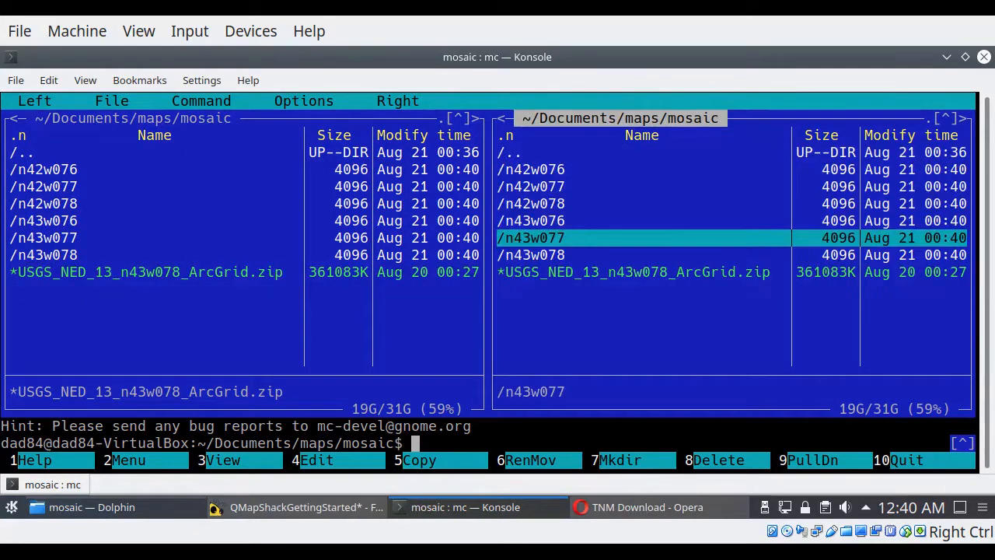
key("Down")
key("Return")
key("Tab")
key("F6")
key("Return")
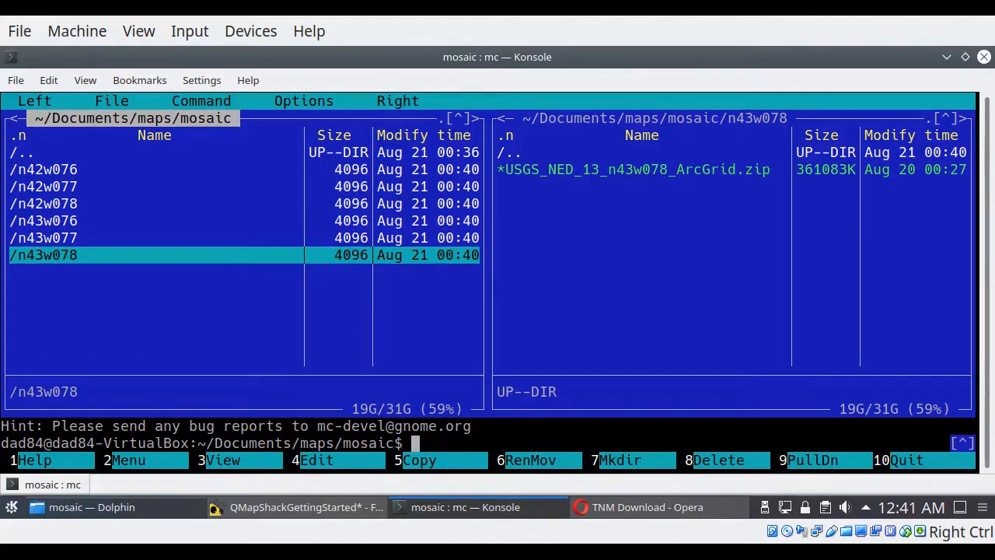
Step: Exit Midnight Commander to the shell, then list the mosaic directory on a cleared terminal
type("exit")
key("Return")
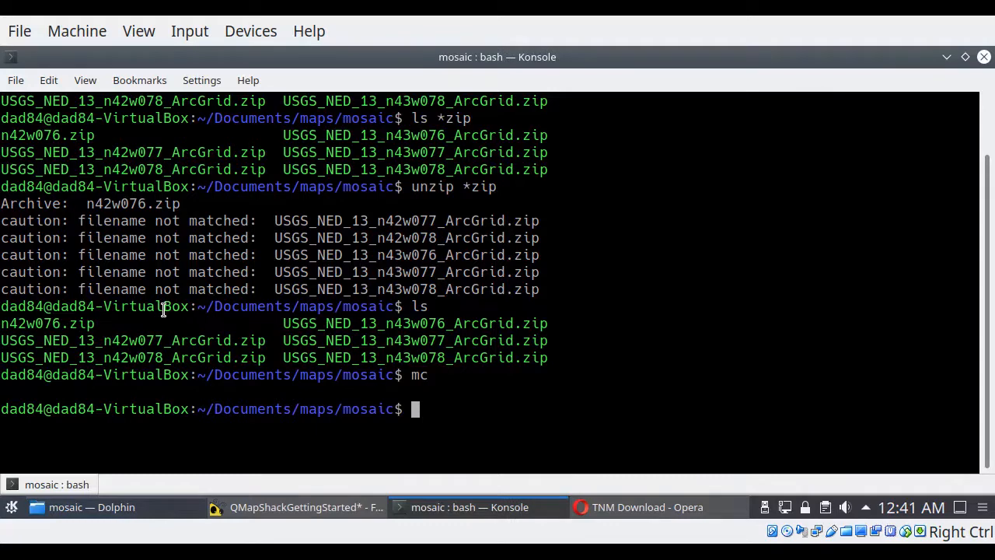
key("ctrl+l")
type("ls")
key("Return")
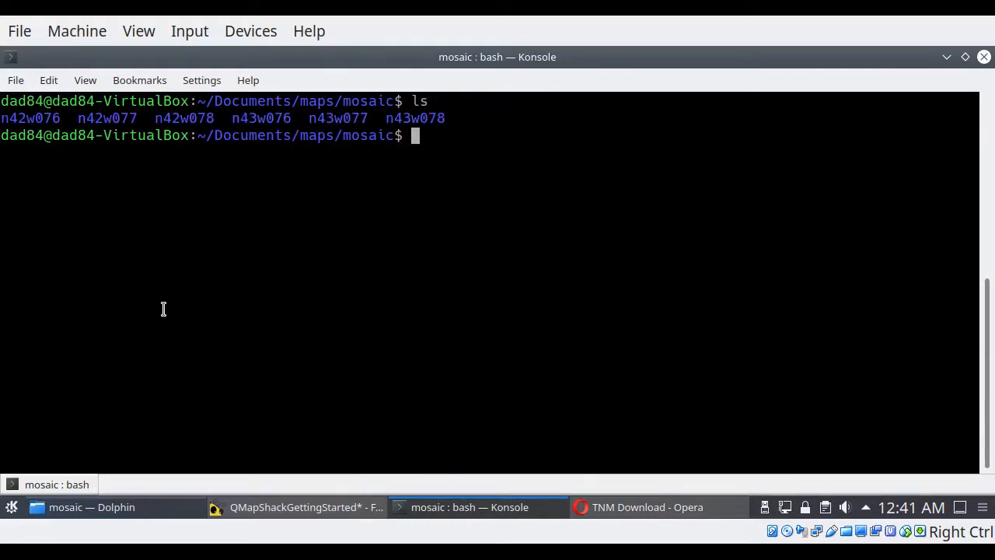
Step: Change into the n42w076 directory, unzip n42w076.zip there and list the directory's contents
type("cd n42w076")
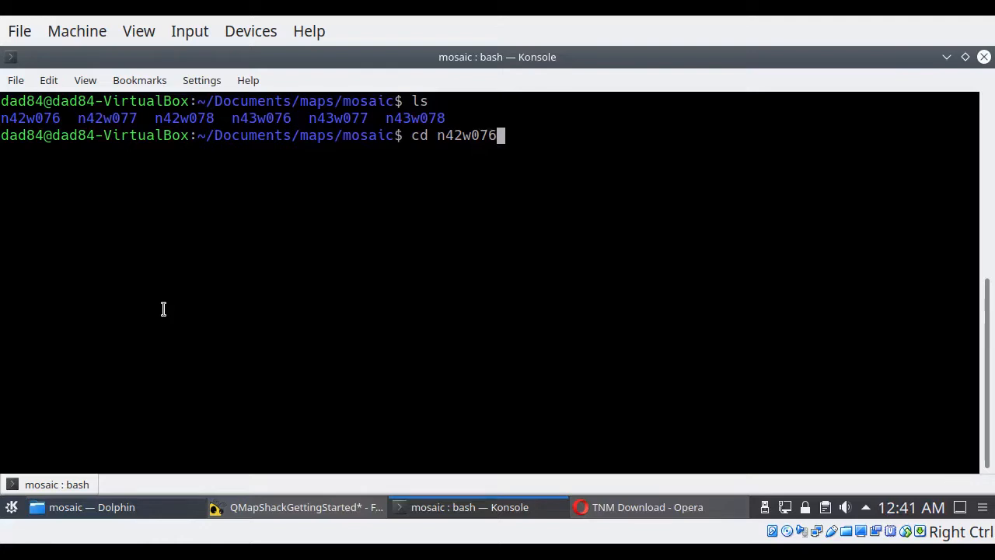
key("Tab")
key("Return")
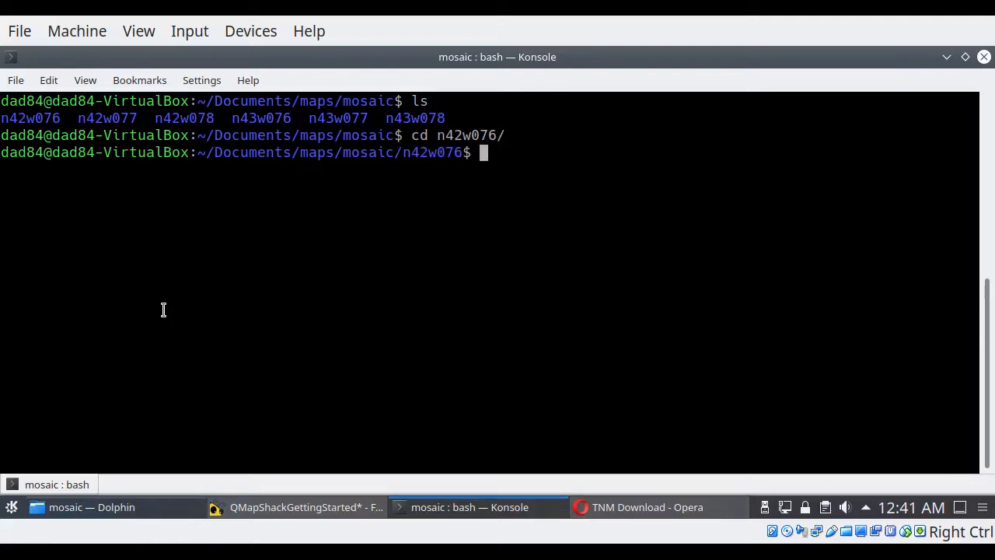
type("unzip n")
key("Tab")
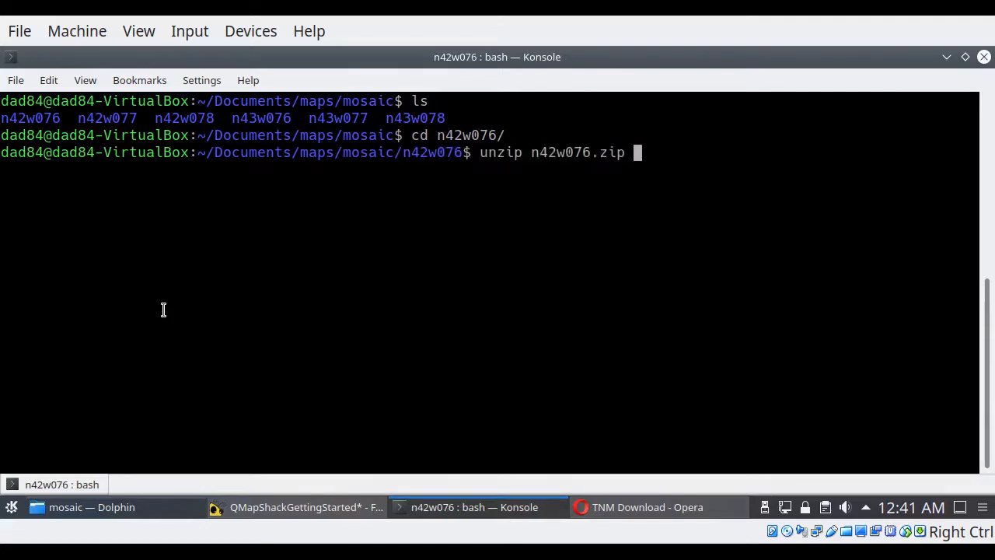
key("Return")
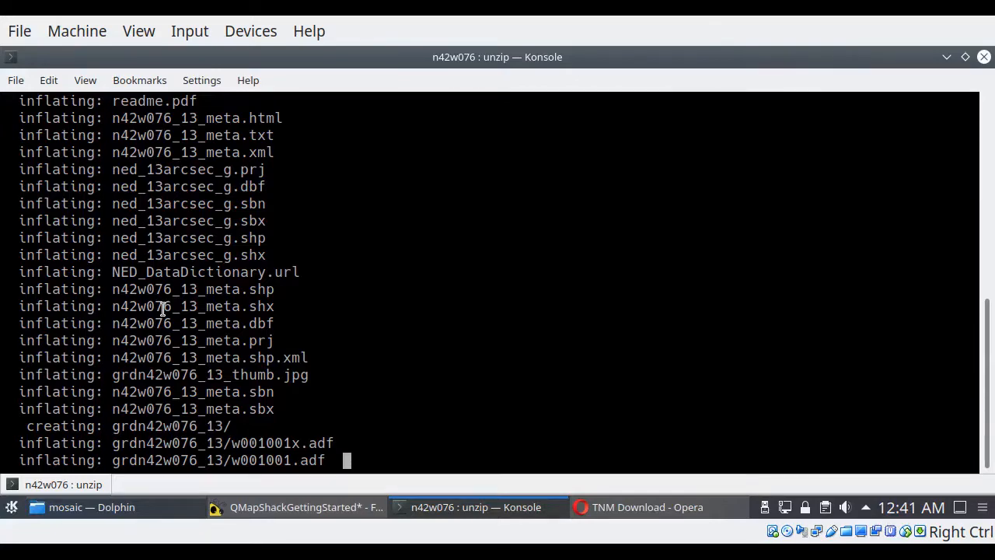
type("ls")
key("Return")
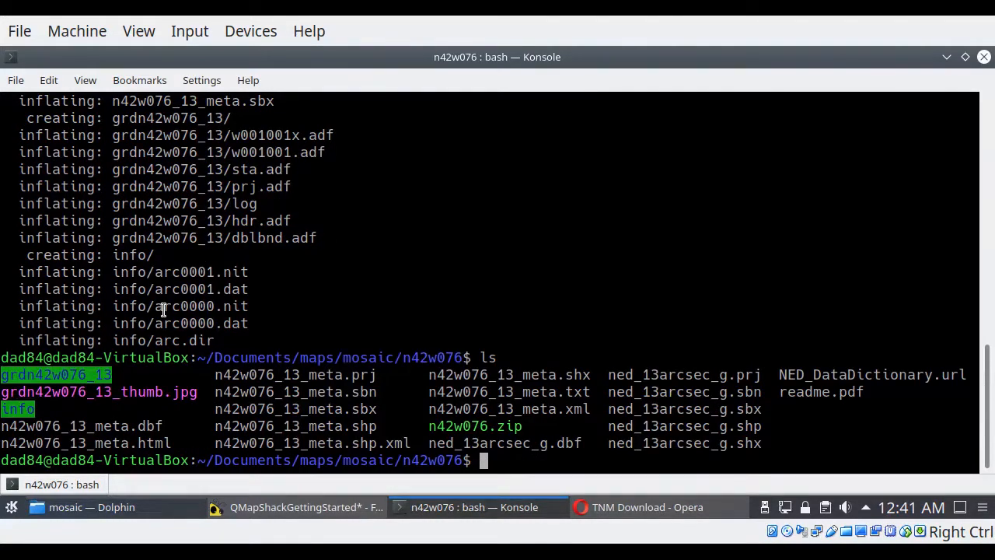
Step: Go back up to mosaic, change into n42w077 and unzip USGS_NED_13_n42w077_ArcGrid.zip there
type("cd ..")
key("Return")
type("ls")
key("Return")
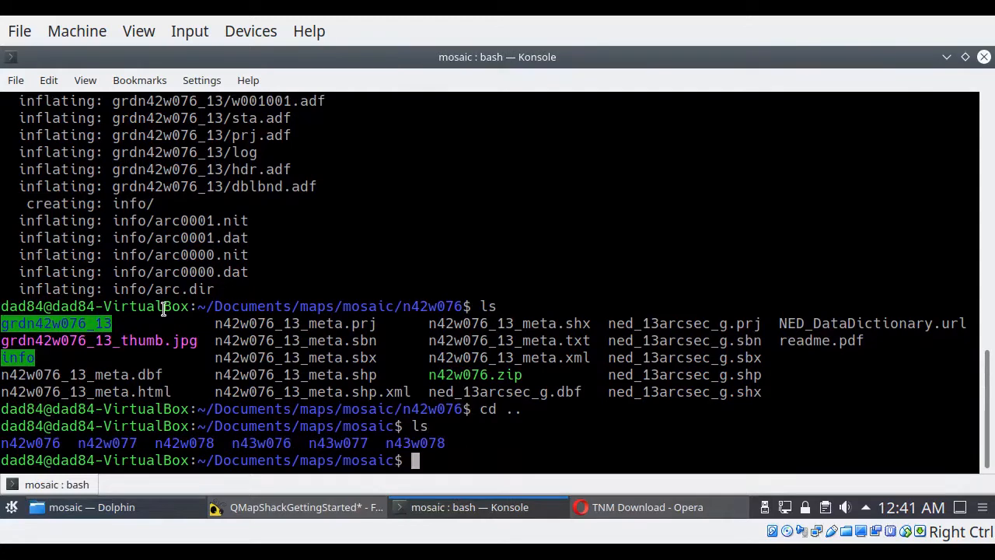
type("cd n42w07")
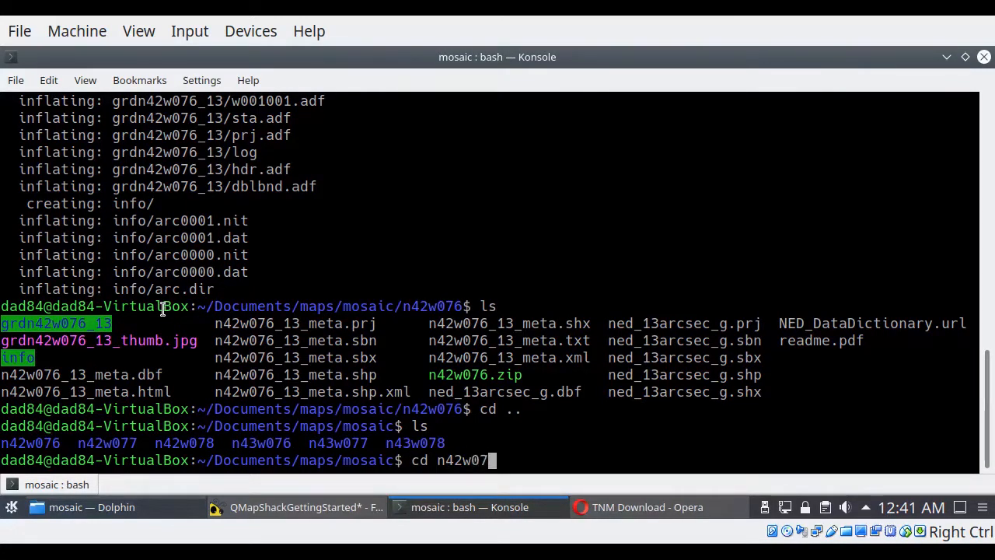
type("7")
key("Return")
type("unzip")
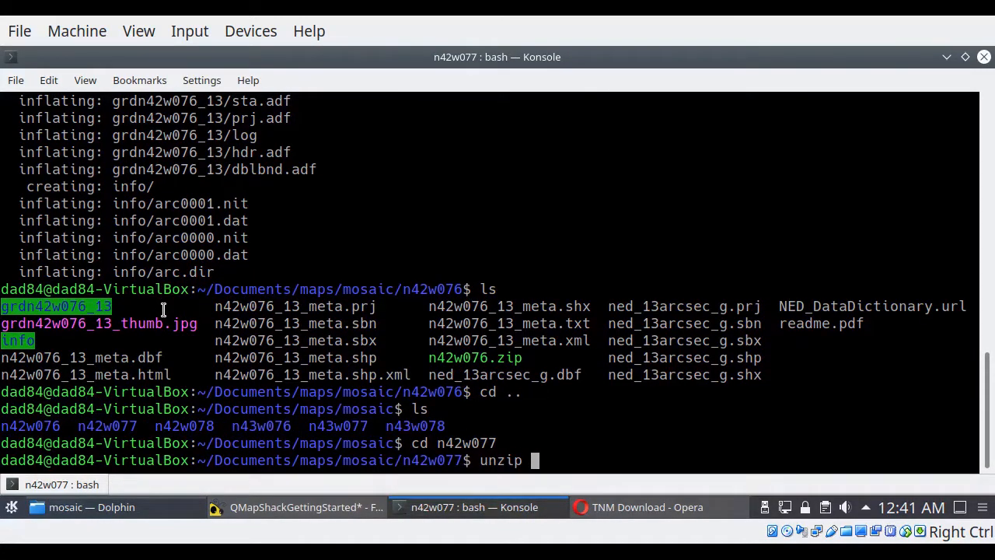
key("Tab")
key("Return")
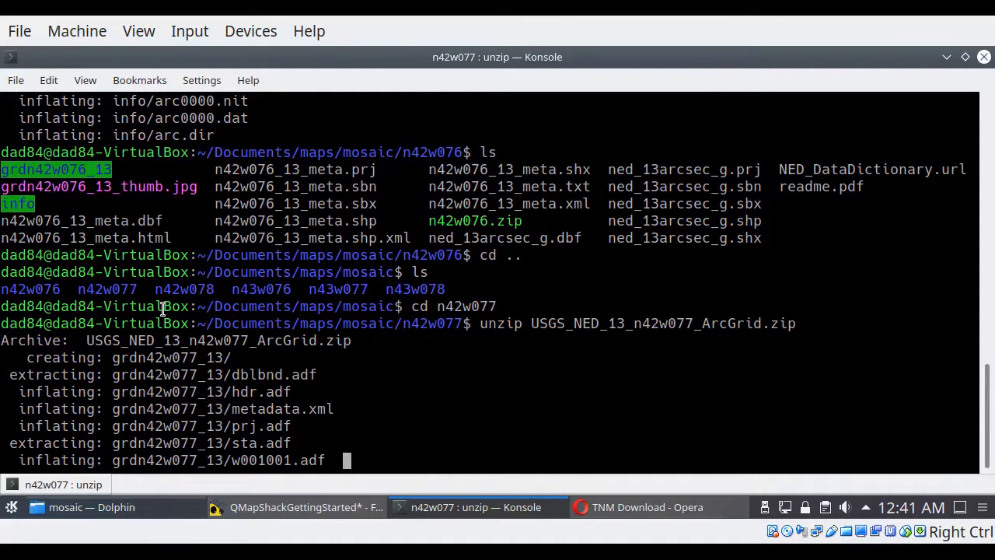
Step: Go back up to mosaic, change into n42w078 and unzip USGS_NED_13_n42w078_ArcGrid.zip there
type("cd ..")
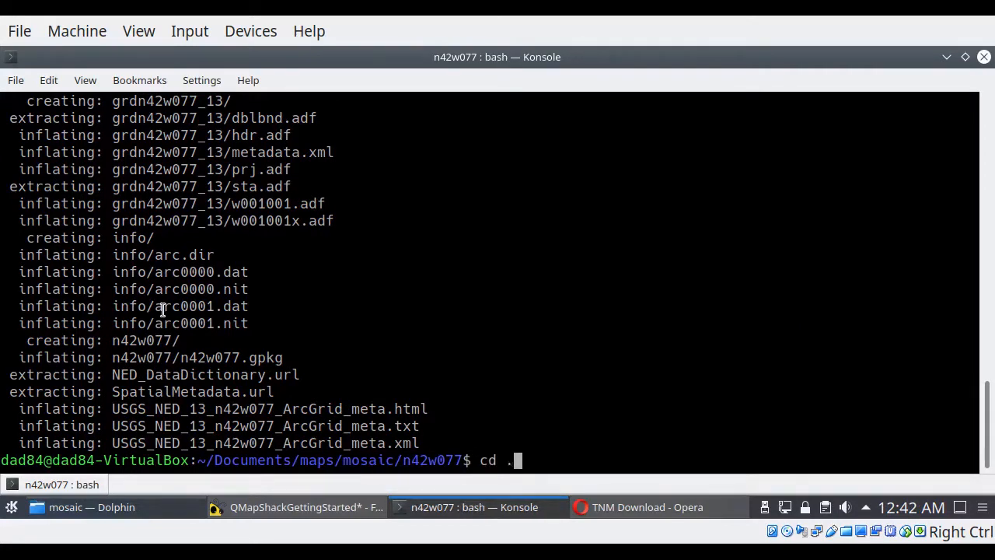
key("Return")
type("ls")
key("Return")
type("c")
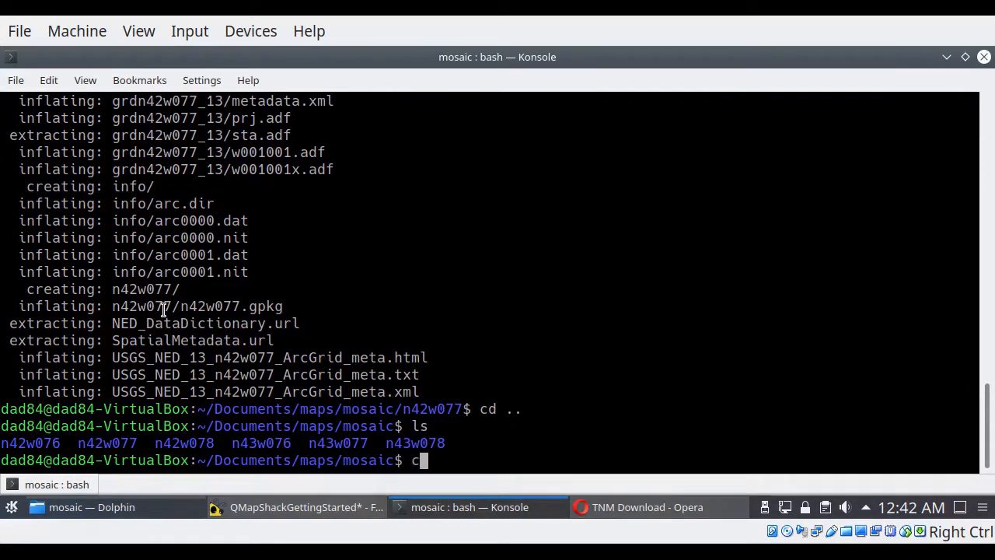
type("d n42w078")
key("Return")
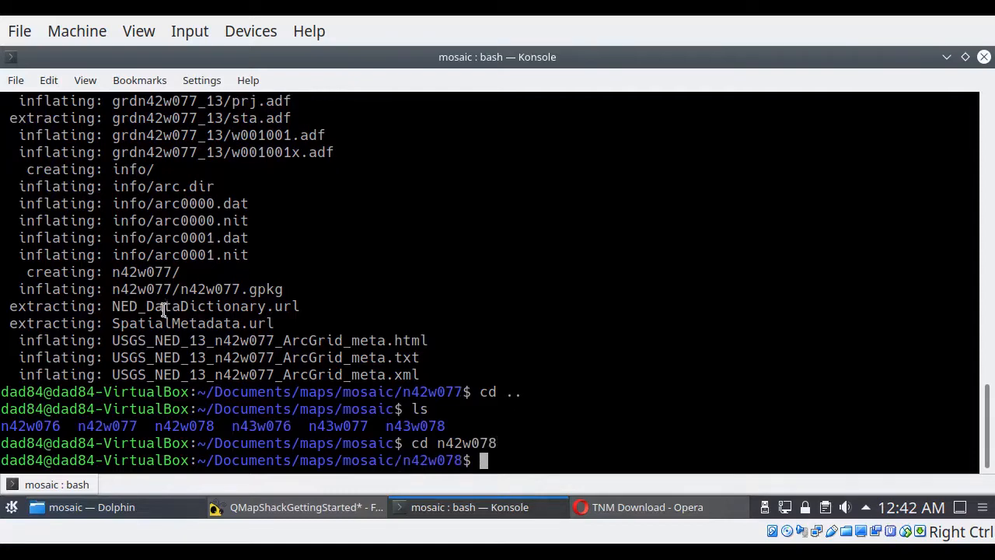
type("unzip")
key("Tab")
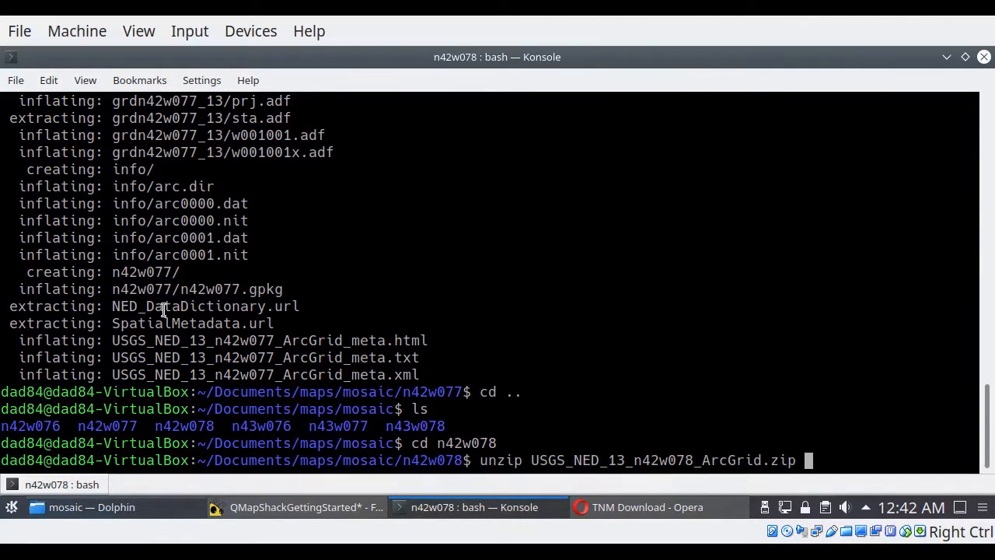
key("Return")
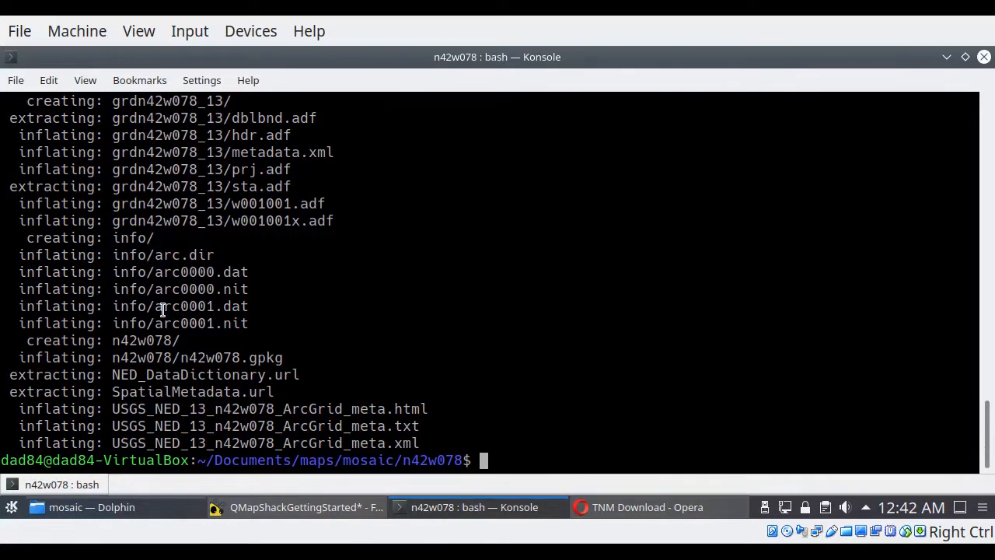
Step: Go back up to mosaic, change into n43w076 and unzip USGS_NED_13_n43w076_ArcGrid.zip there
type("cd ..")
key("Return")
type("ls")
key("Return")
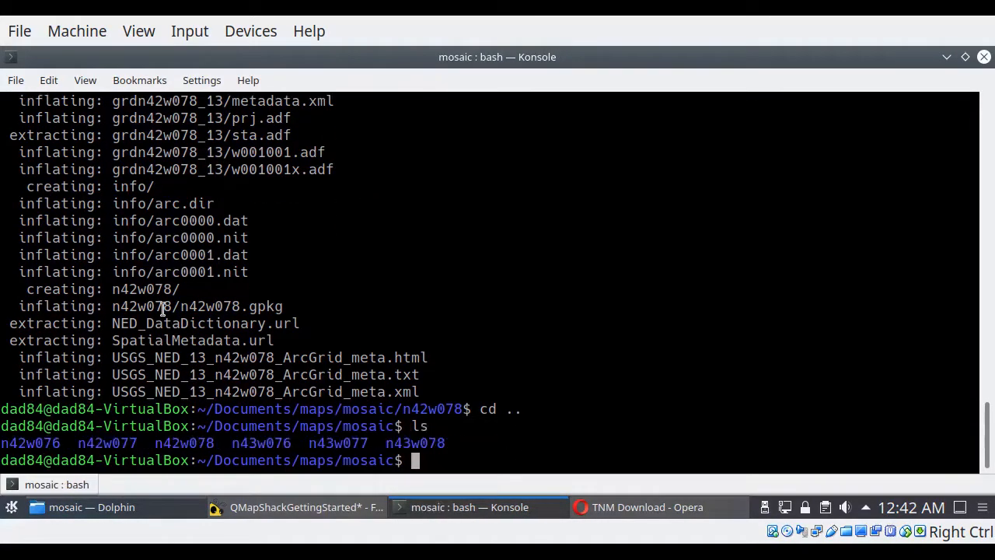
type("cd n43w076")
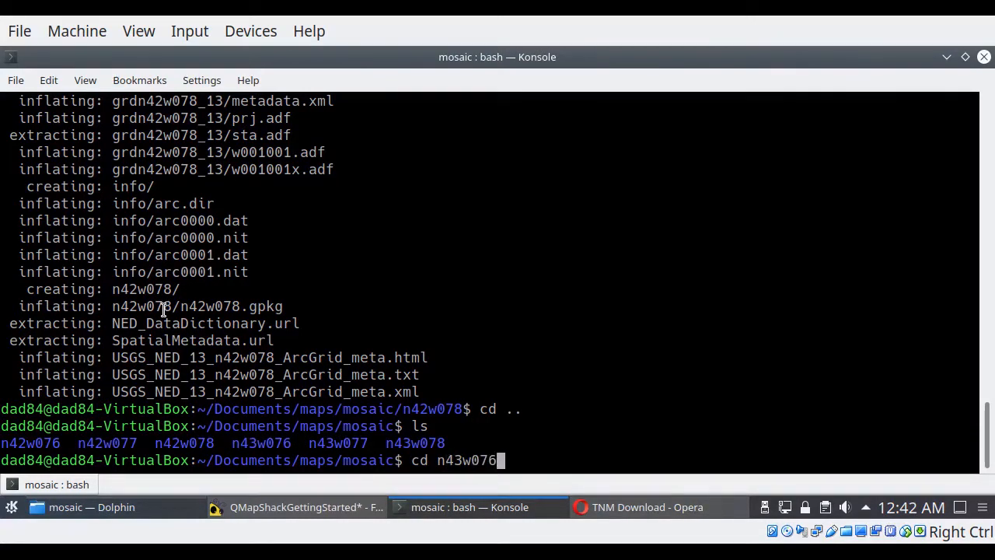
key("Return")
type("ls")
key("Return")
type("u")
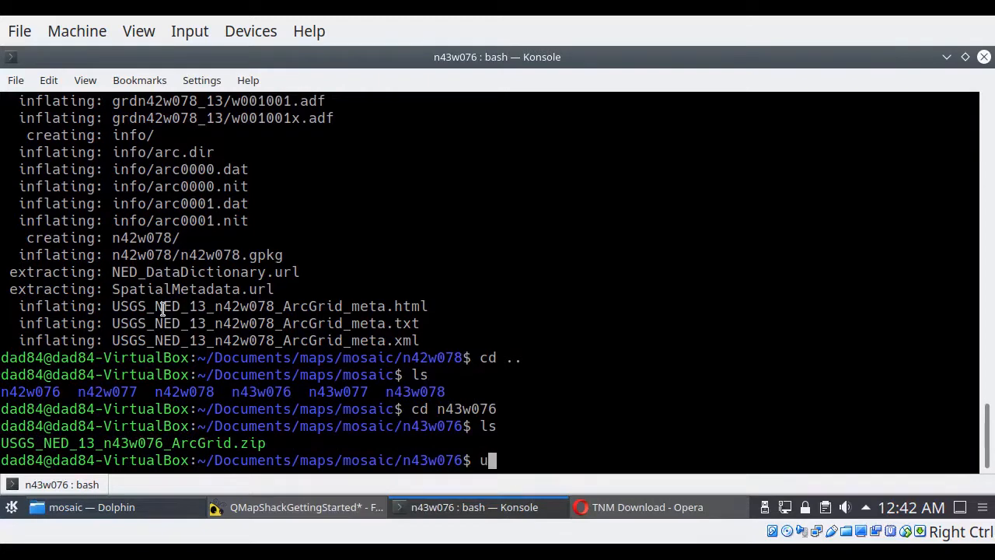
type("nzip")
key("Tab")
key("Return")
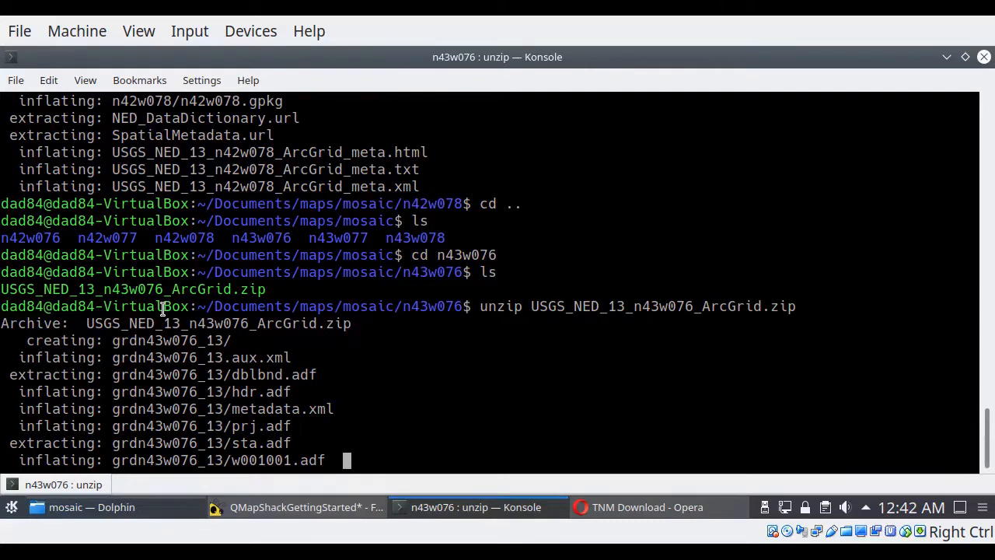
Step: Go back up to mosaic, change into n43w077 and unzip USGS_NED_13_n43w077_ArcGrid.zip there
type("cd ")
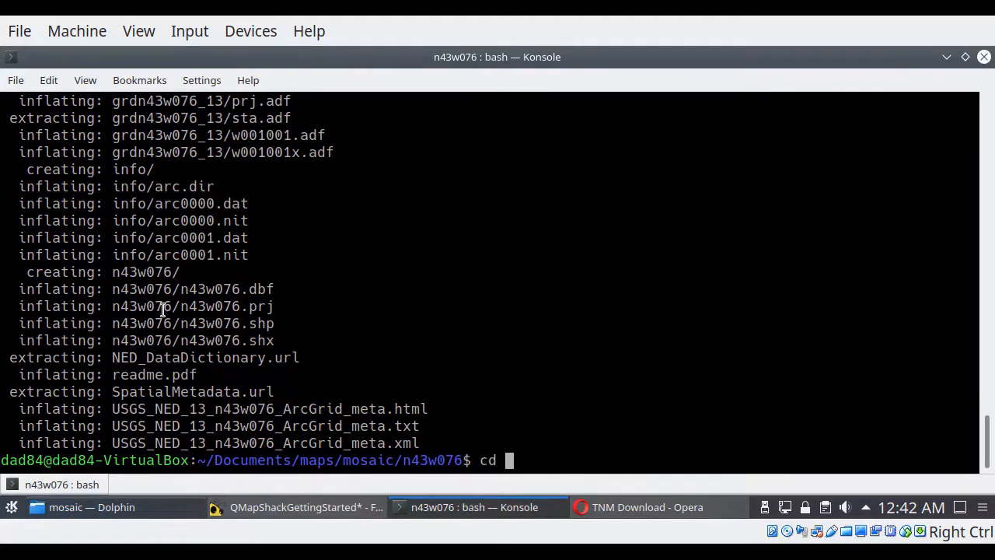
type("..")
key("Return")
type("ls")
key("Return")
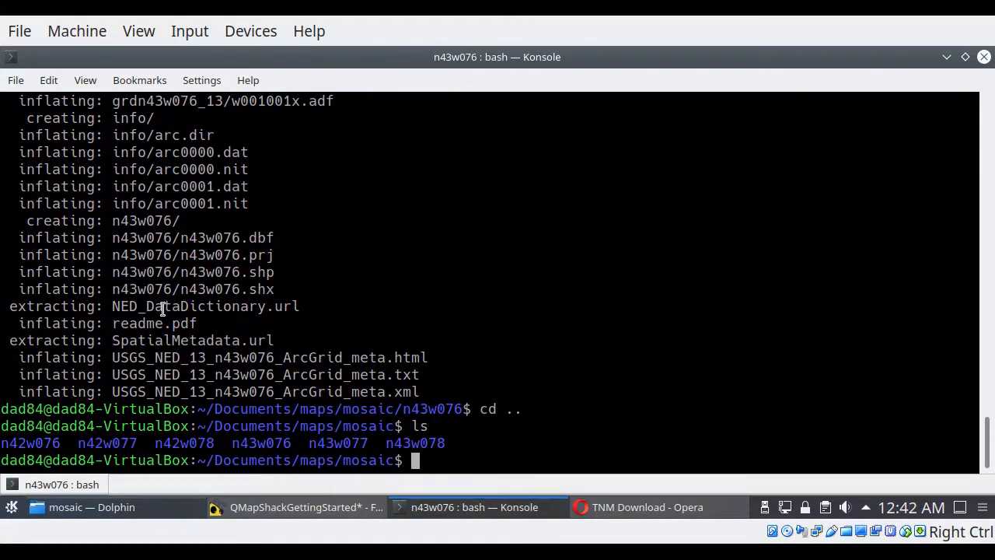
type("cd n")
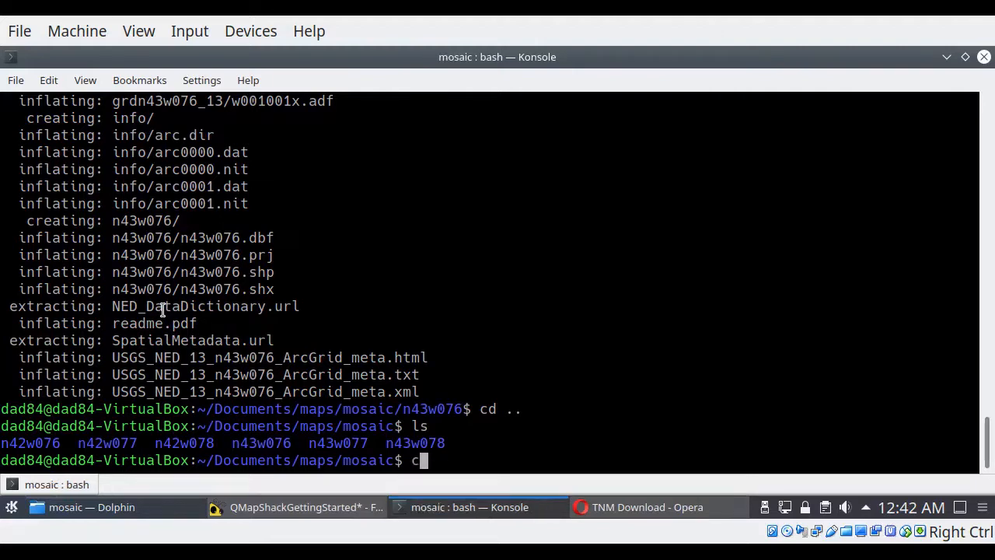
type("43w077")
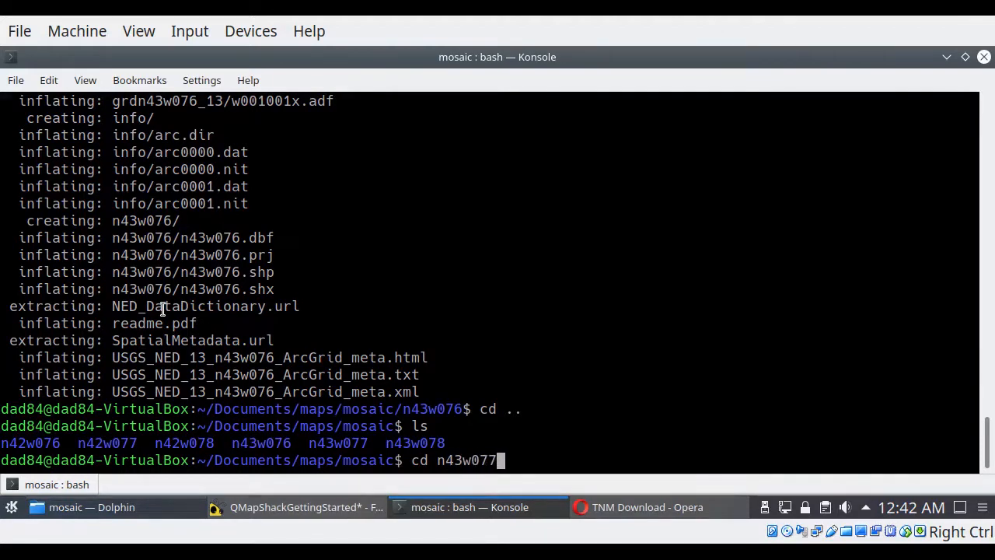
key("Return")
type("ls")
key("Return")
type("unzip USGS_NED_13_n43w077_ArcGrid.zip")
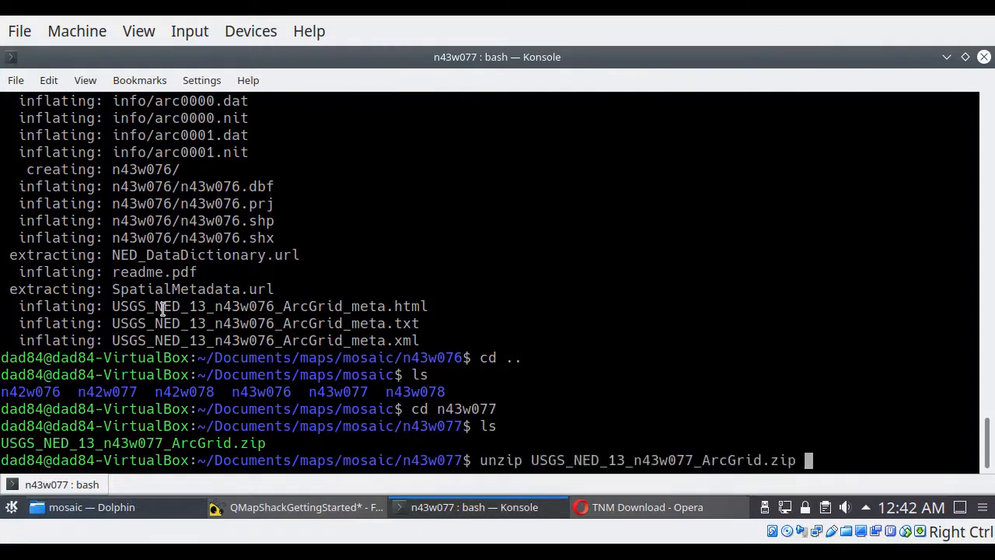
key("Return")
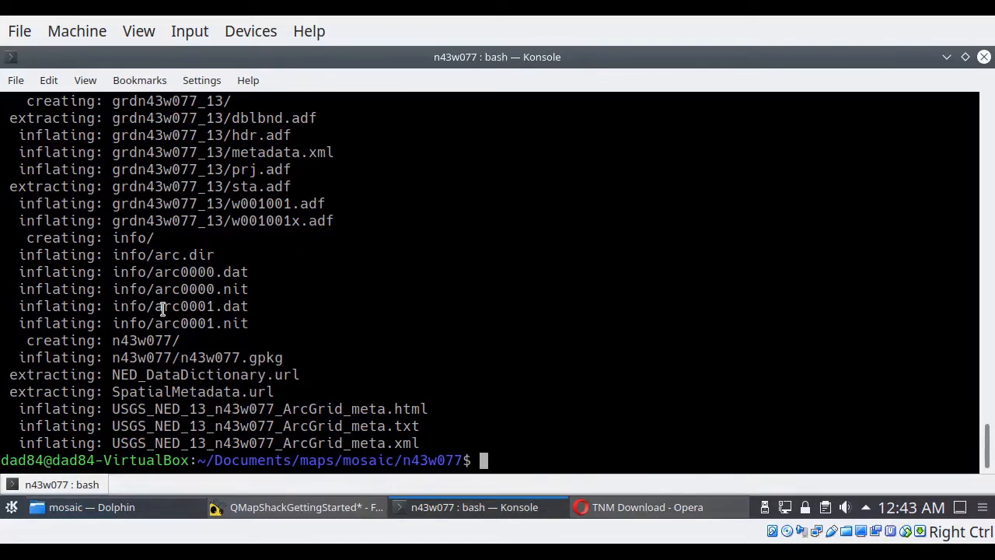
Step: Go back up to mosaic, change into n43w078 and unzip USGS_NED_13_n43w078_ArcGrid.zip there
type("..")
key("Return")
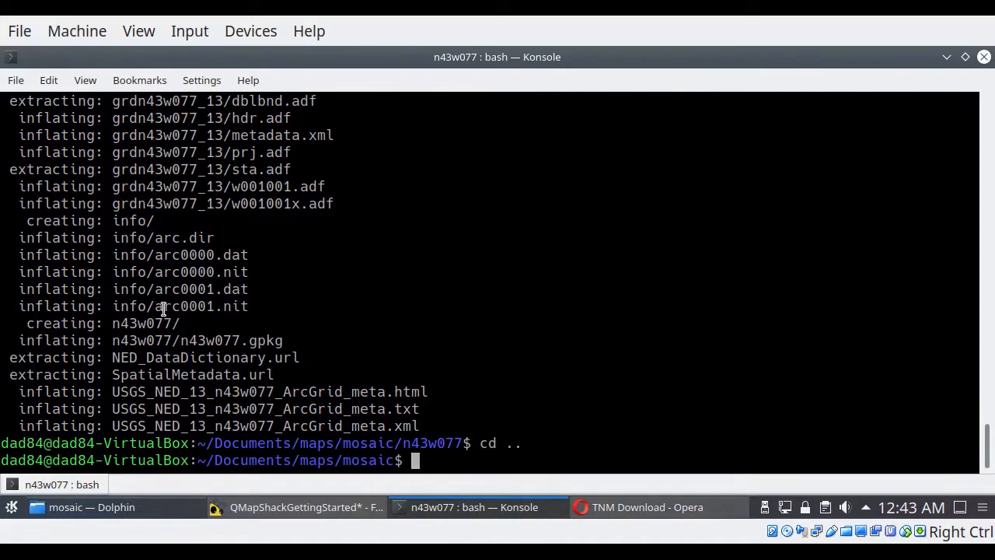
type("ls")
key("Return")
type("cd n43w078")
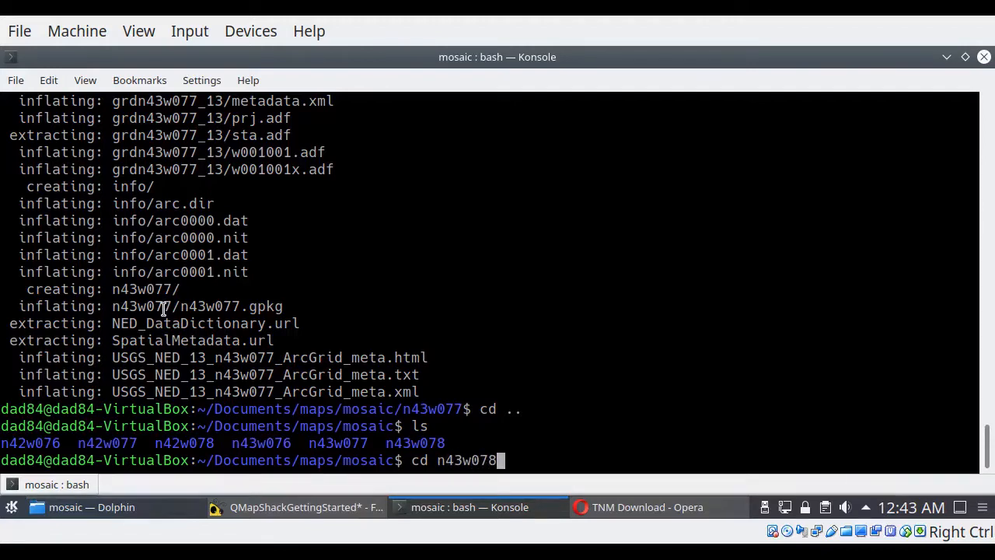
key("Return")
type("ls")
key("Return")
type("unzip U")
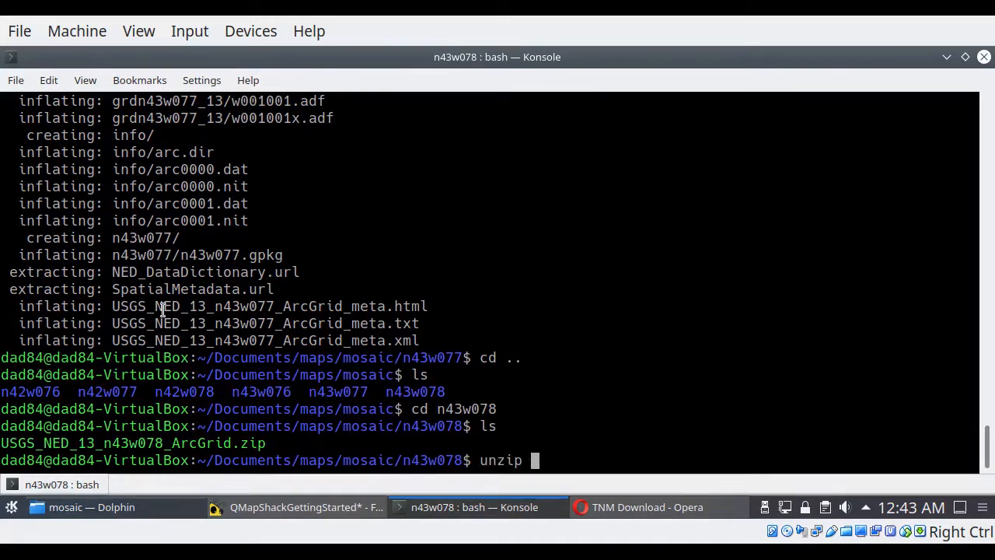
key("Tab")
key("Return")
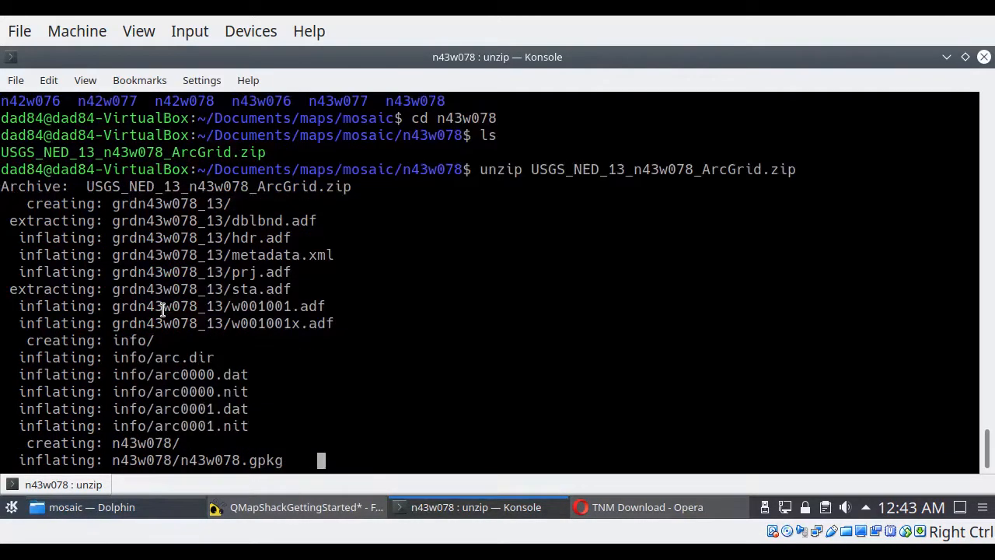
Step: Go back up to the mosaic directory and start the mc file manager there
type("cd")
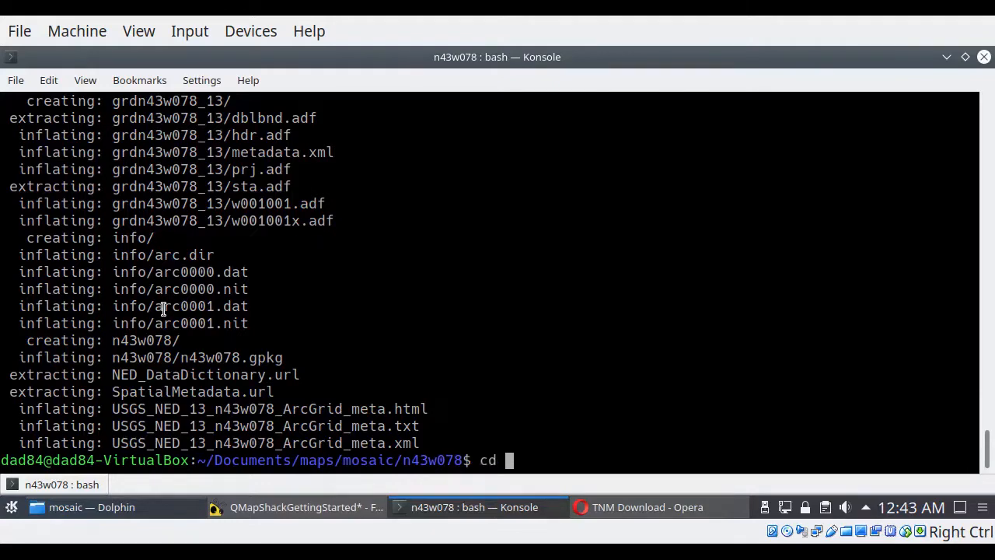
type(" ..")
key("Return")
type("mc")
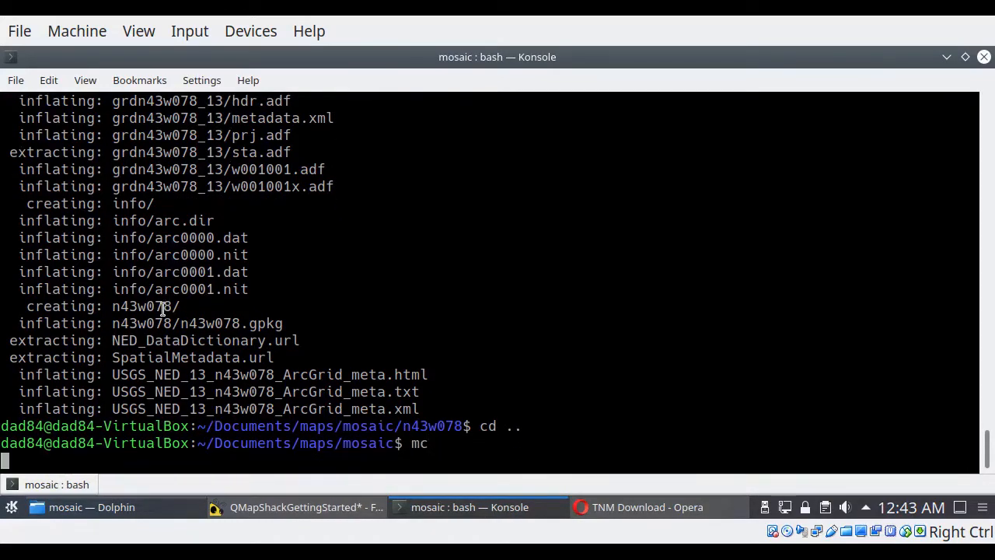
key("Return")
Step: Look through the extracted contents of each tile folder from n42w076 to n43w078, and exit mc
key("Down")
key("Return")
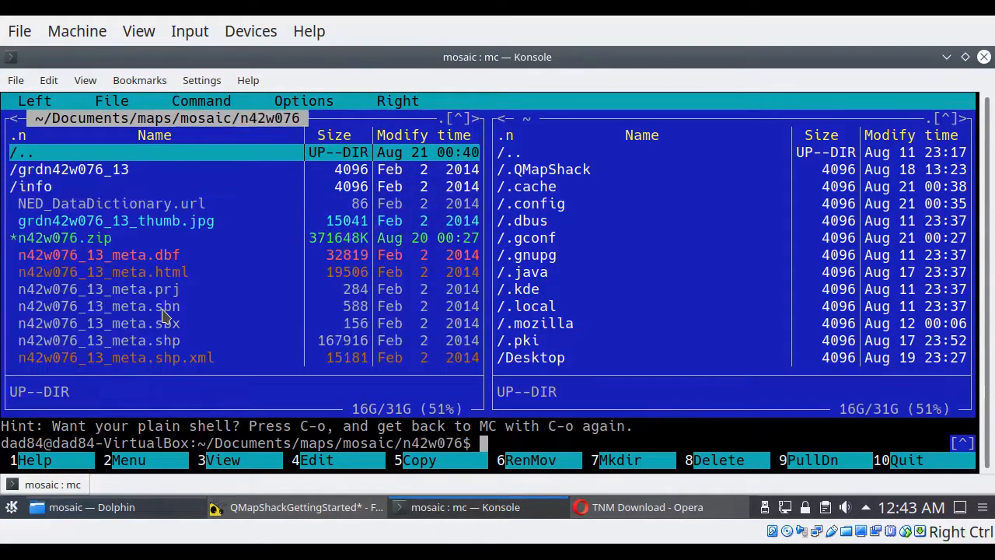
key("Return")
key("Down")
key("Return")
key("Return")
key("Down")
key("Return")
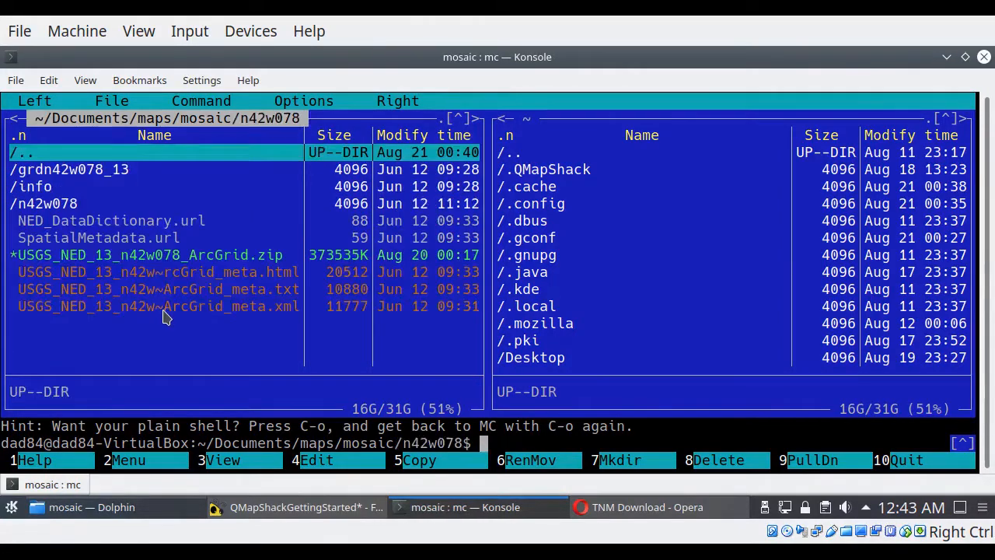
key("Return")
key("Down")
key("Return")
key("Return")
key("Down")
key("Return")
key("Return")
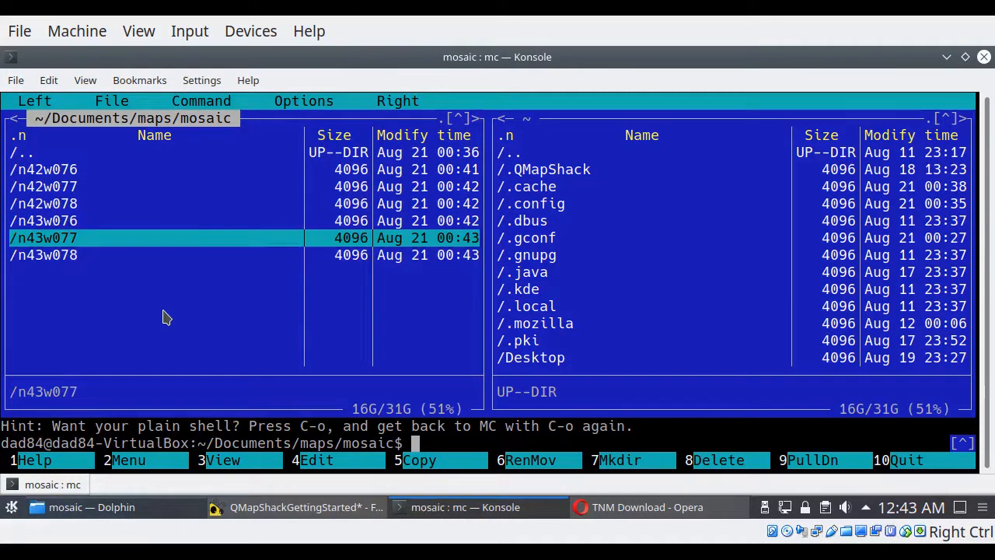
key("Down")
key("Return")
key("Return")
type("exit")
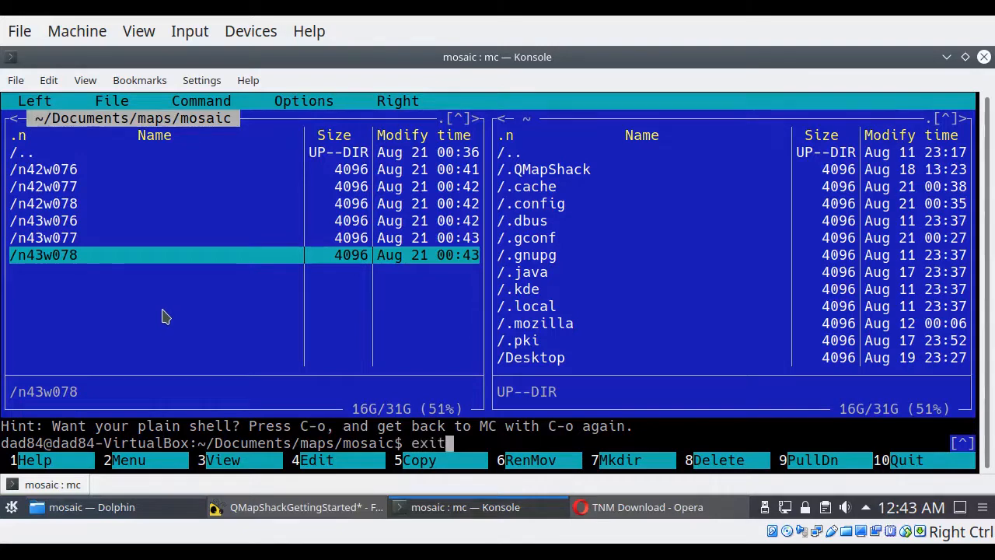
key("Return")
Step: List all files matching w*.adf beneath the mosaic directory with the find command and its -print option
type("find ")
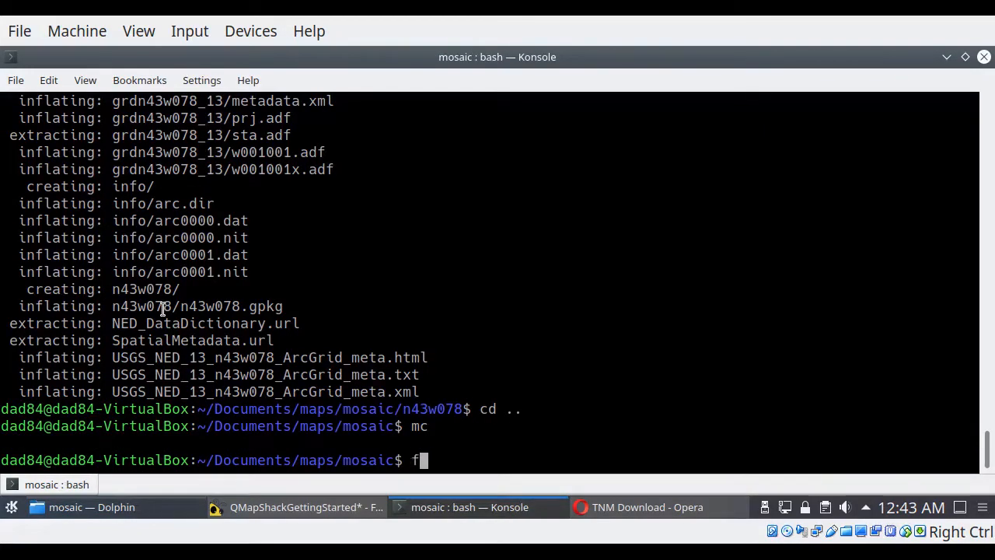
type(". -n")
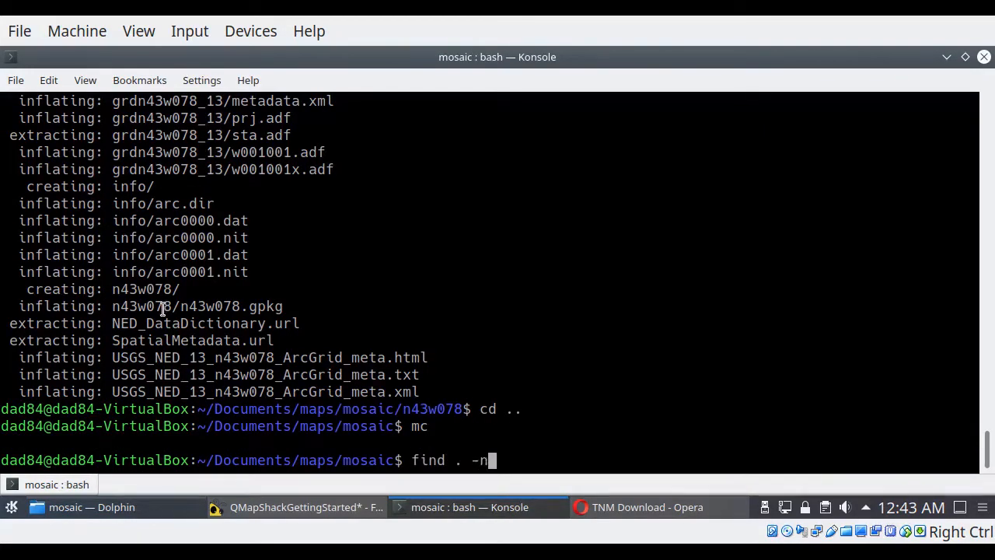
type("ame w8ad")
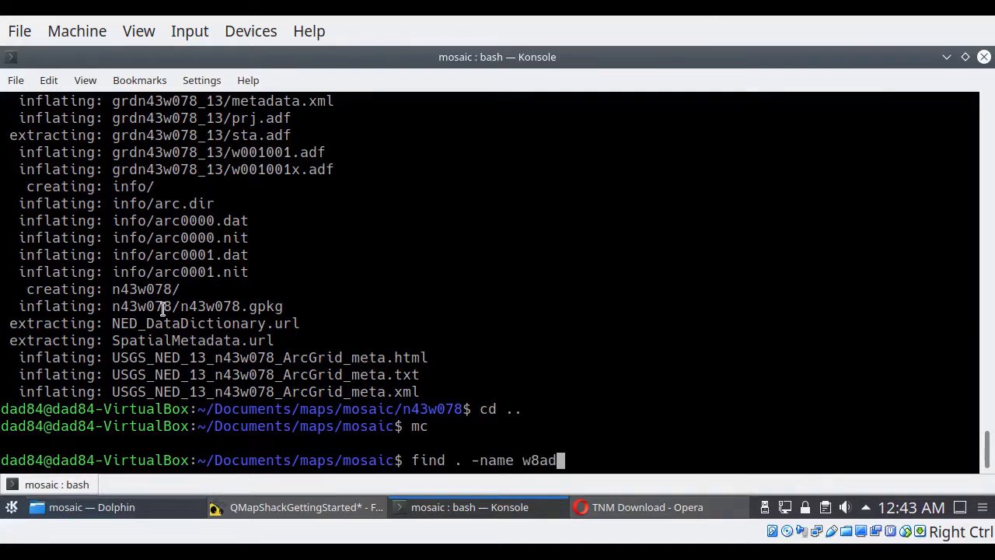
key("BackSpace")
key("BackSpace")
key("BackSpace")
type("*.adf -print")
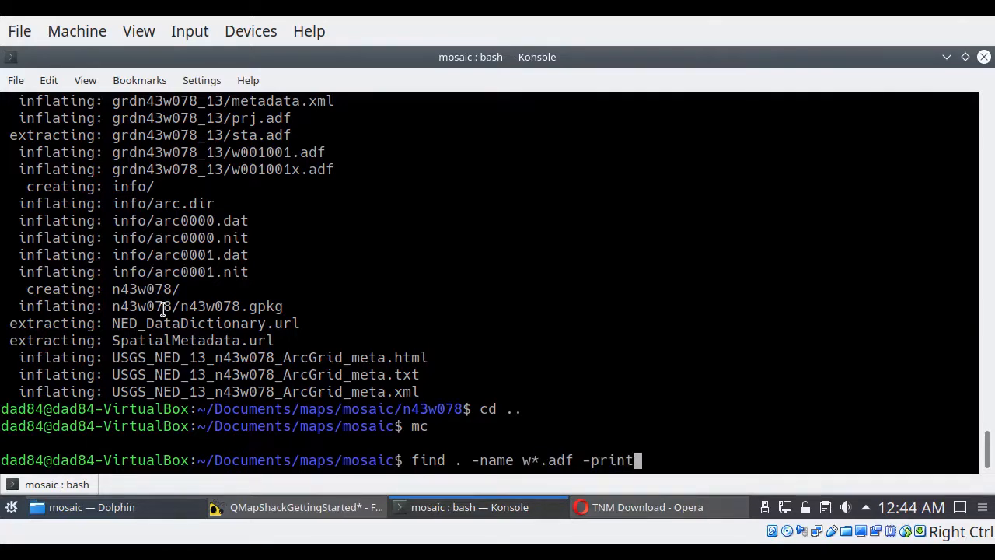
key("Return")
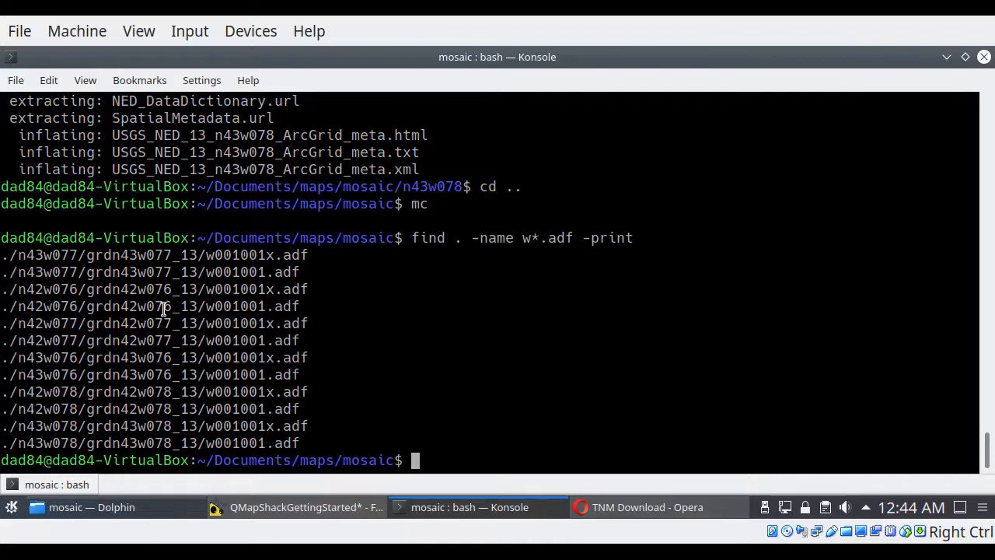
Step: Build mosaic.vrt with gdalbuildvrt, supplying the input files through a backquoted find . -name w*.adf -print
type("gdal")
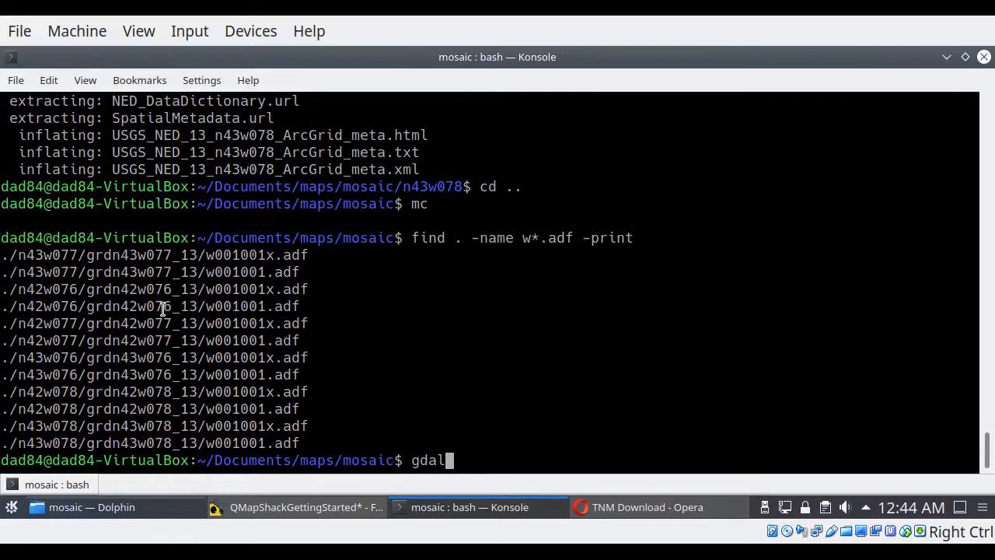
type("buildvrt ")
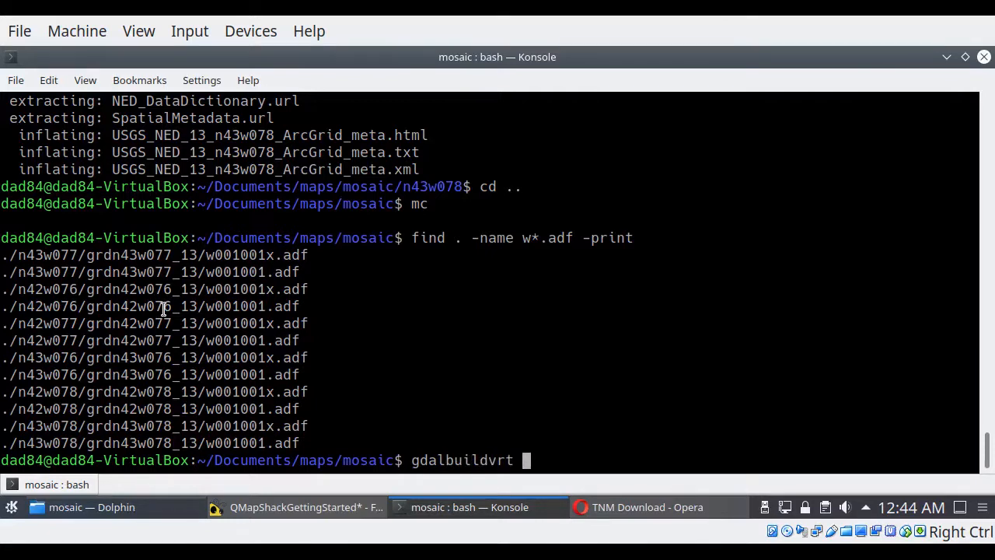
type("mosai")
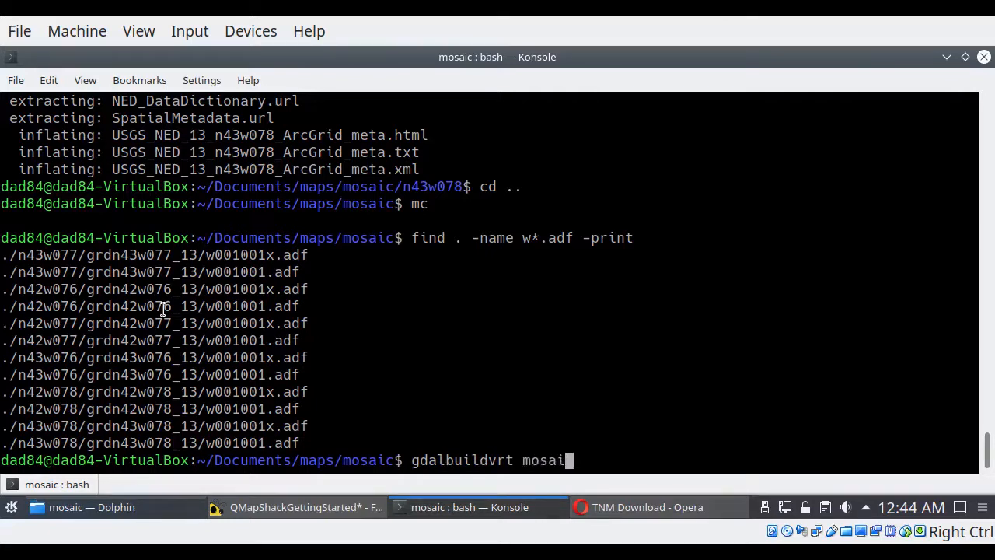
type("c.vrt ``")
key("Left")
type("find .")
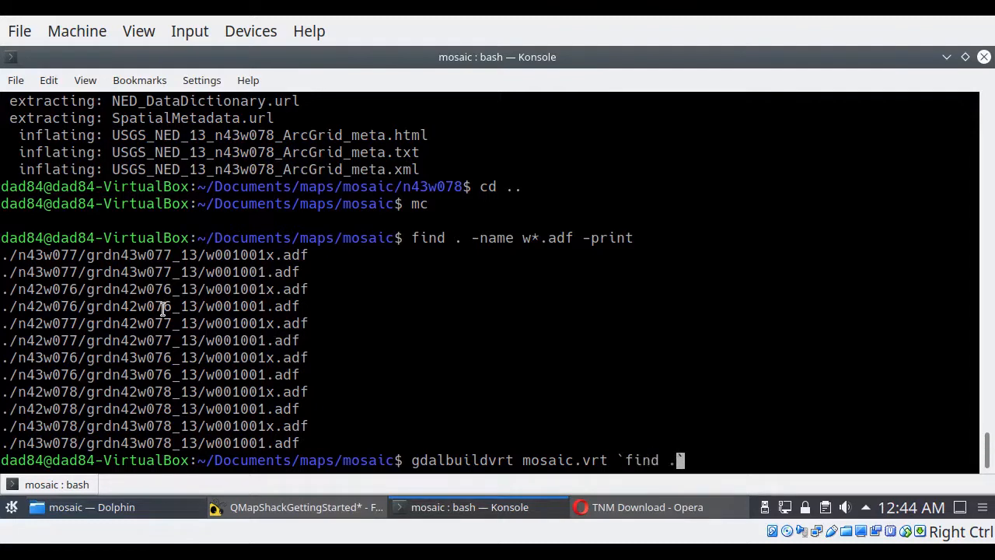
type(" -name w*.")
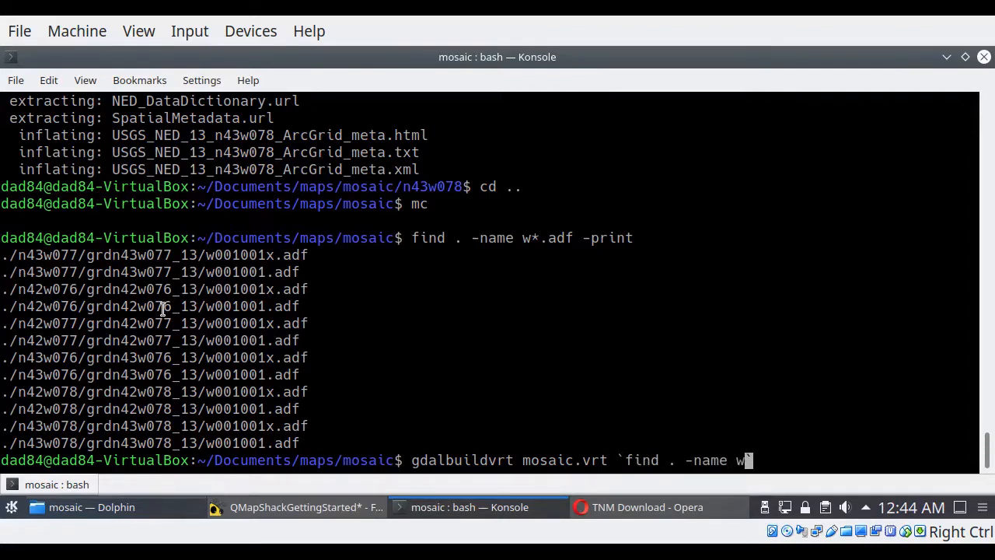
type("adf -print")
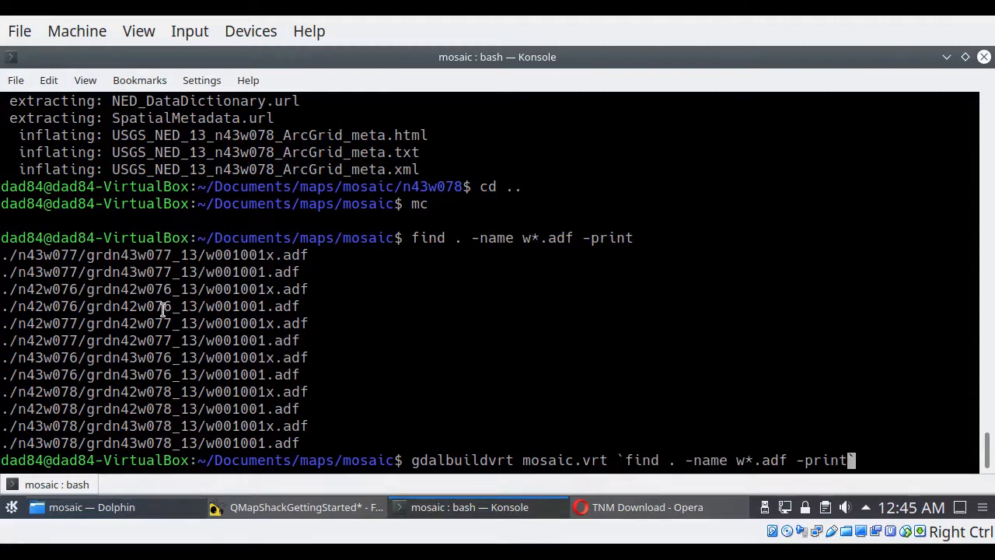
key("End")
key("Return")
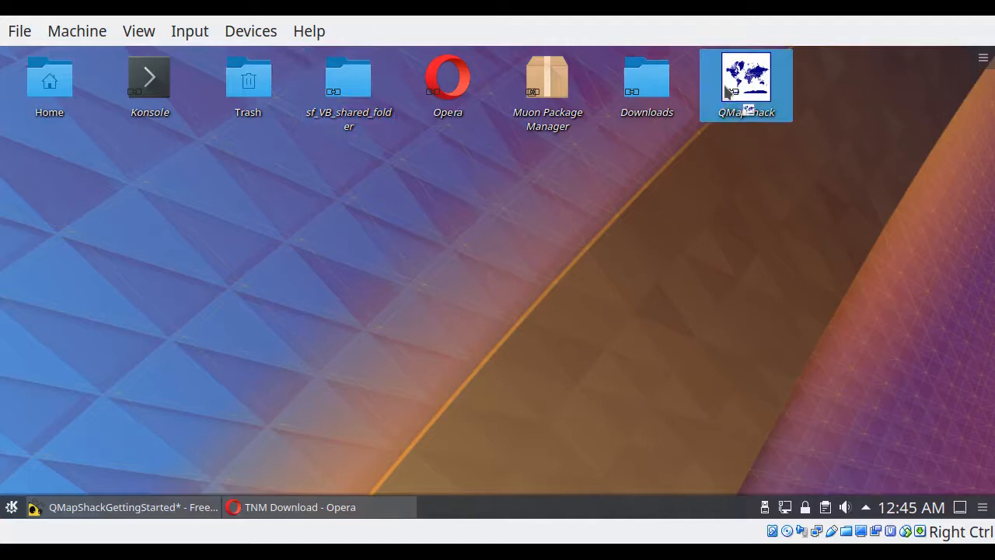
Step: Switch to QMapShack and add the Documents/maps/mosaic folder to the DEM file paths
left_click(747, 78)
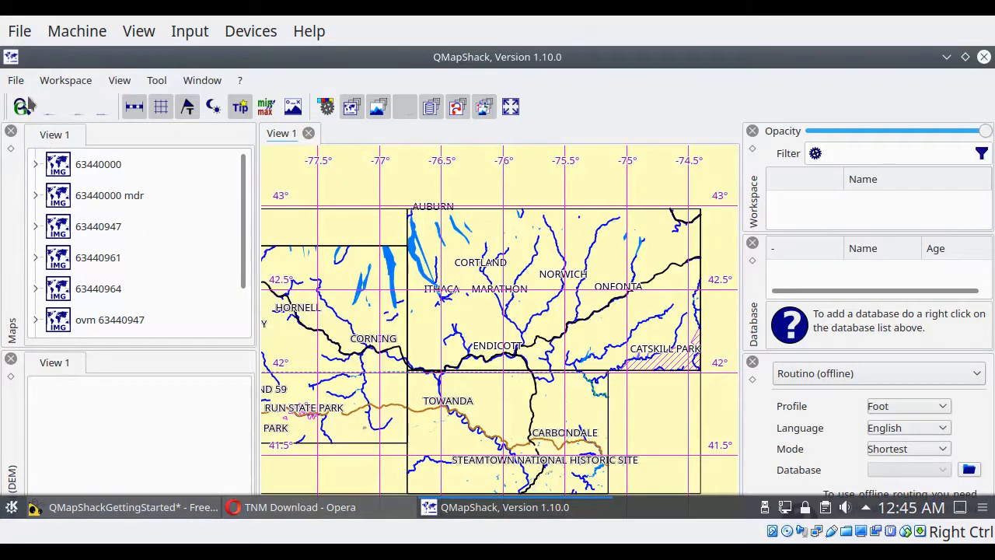
left_click(16, 80)
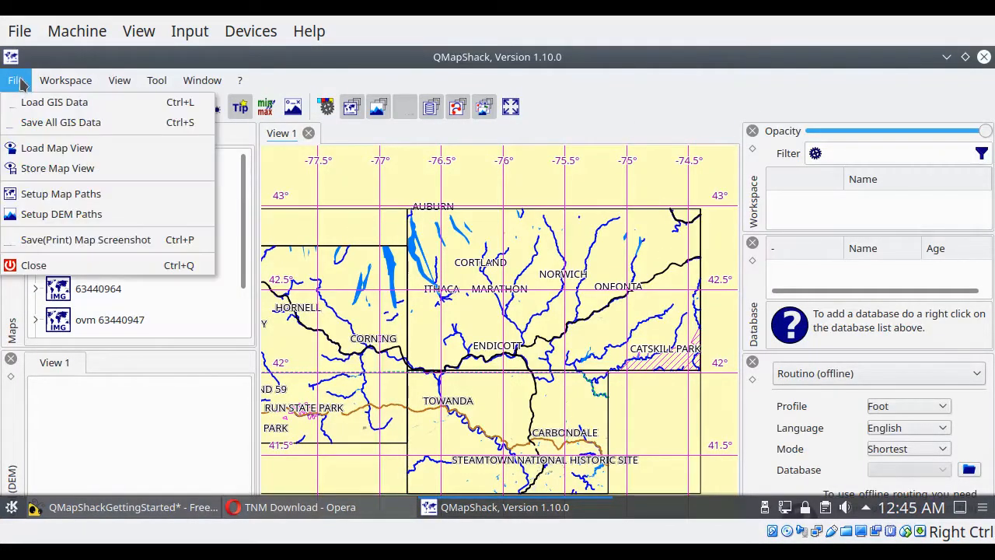
left_click(62, 221)
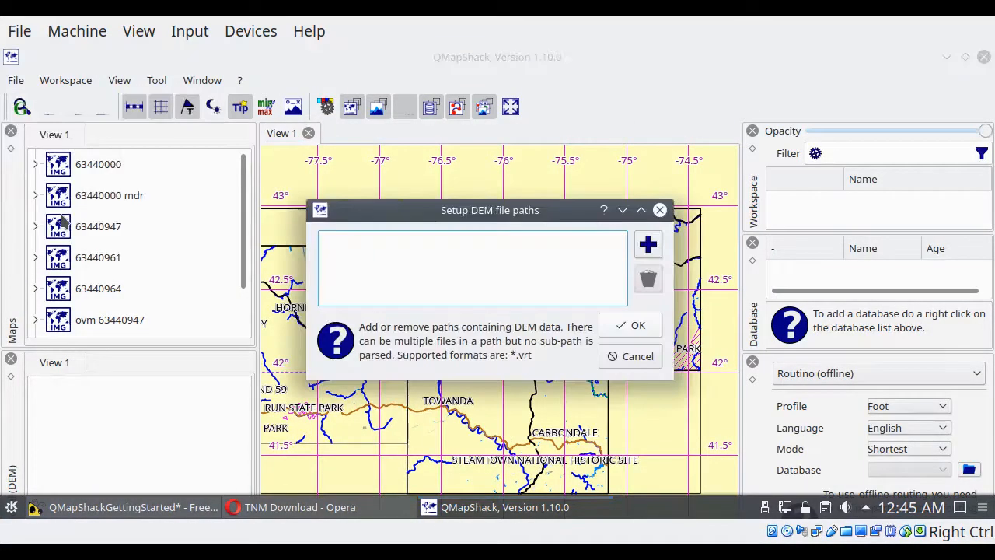
left_click(648, 246)
double_click(389, 158)
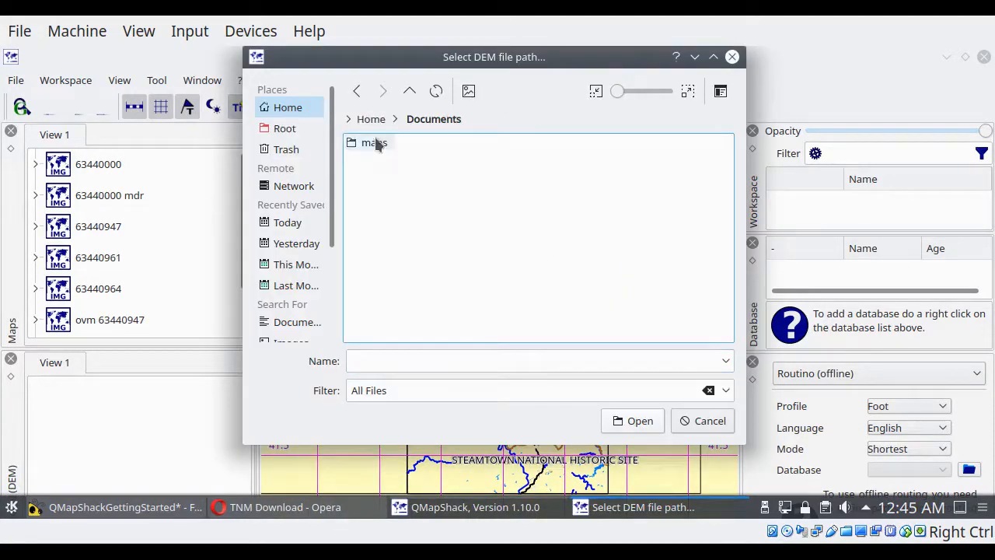
double_click(376, 144)
double_click(376, 161)
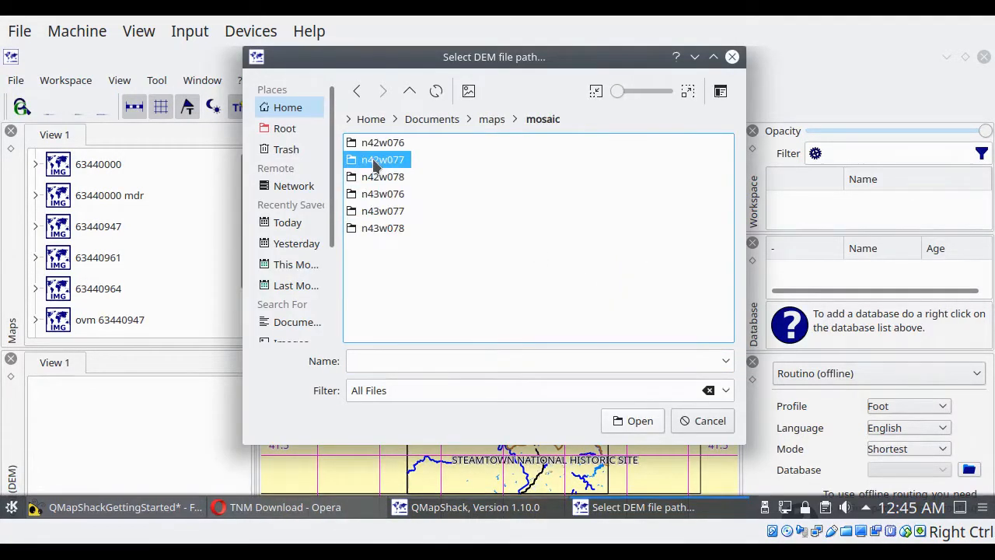
left_click(632, 421)
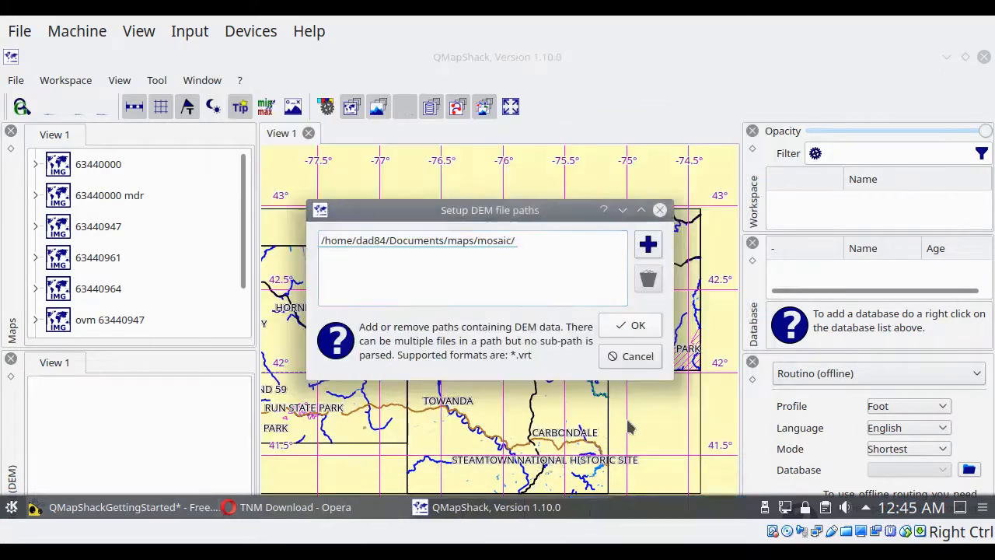
left_click(633, 324)
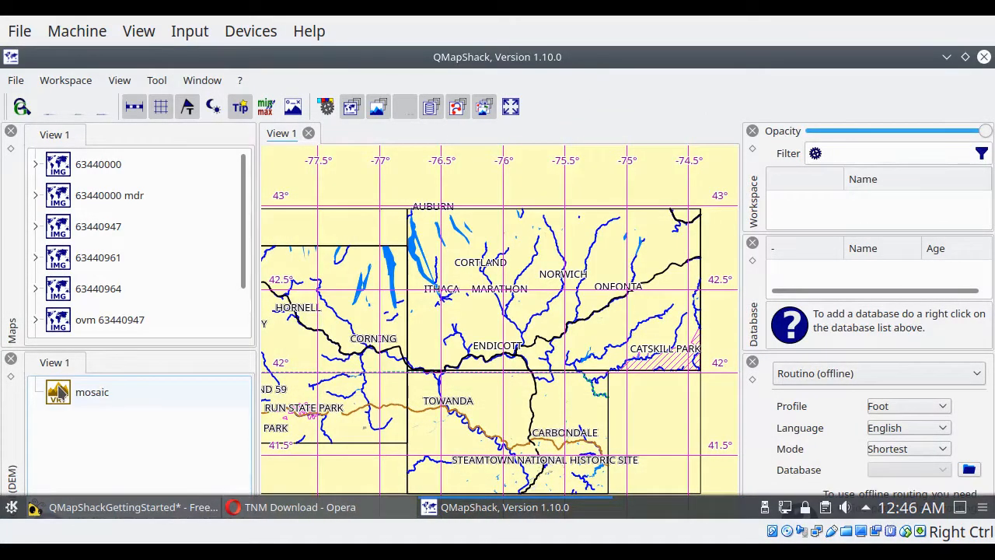
Step: Activate the mosaic DEM, expand its display settings and enlarge the DEM list so all options fit
left_click(54, 395)
right_click(77, 395)
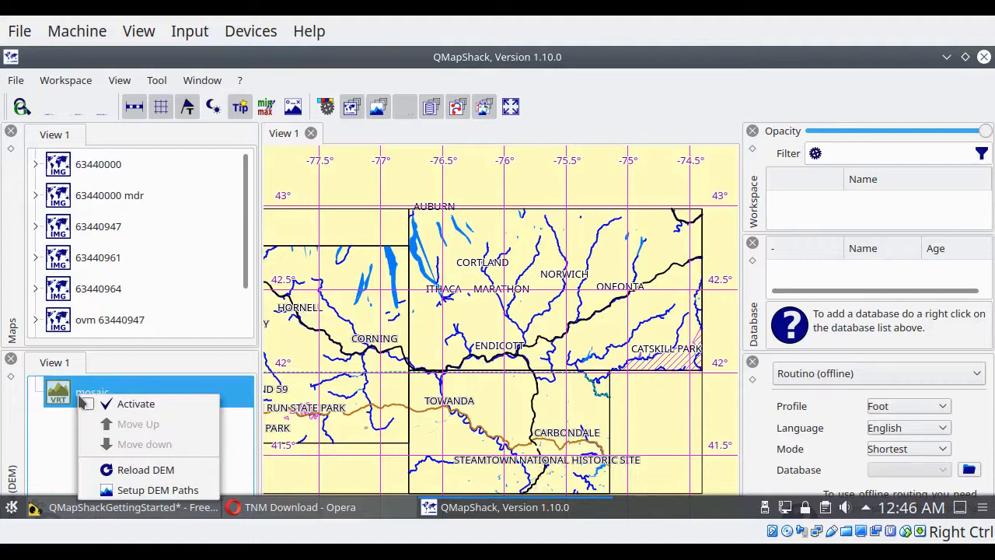
left_click(118, 404)
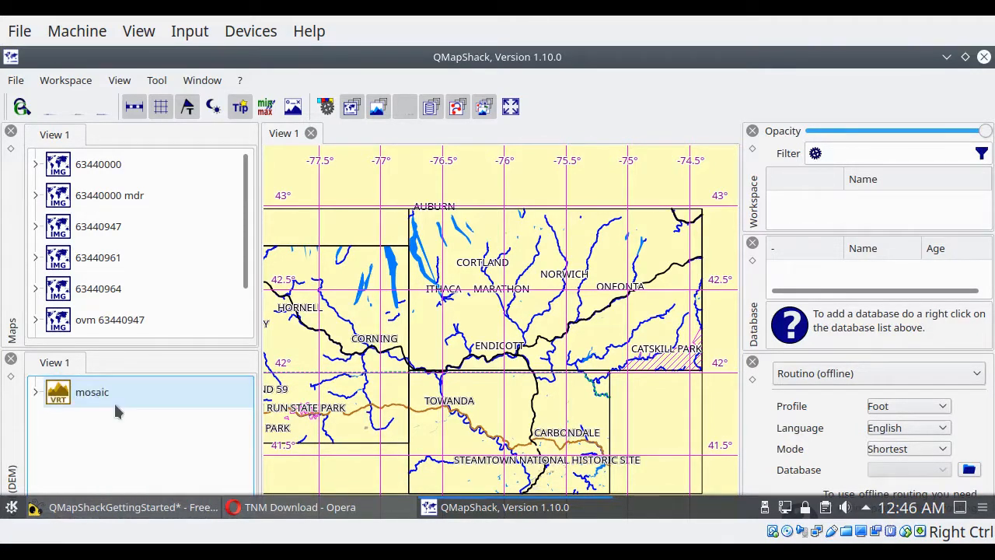
left_click(37, 393)
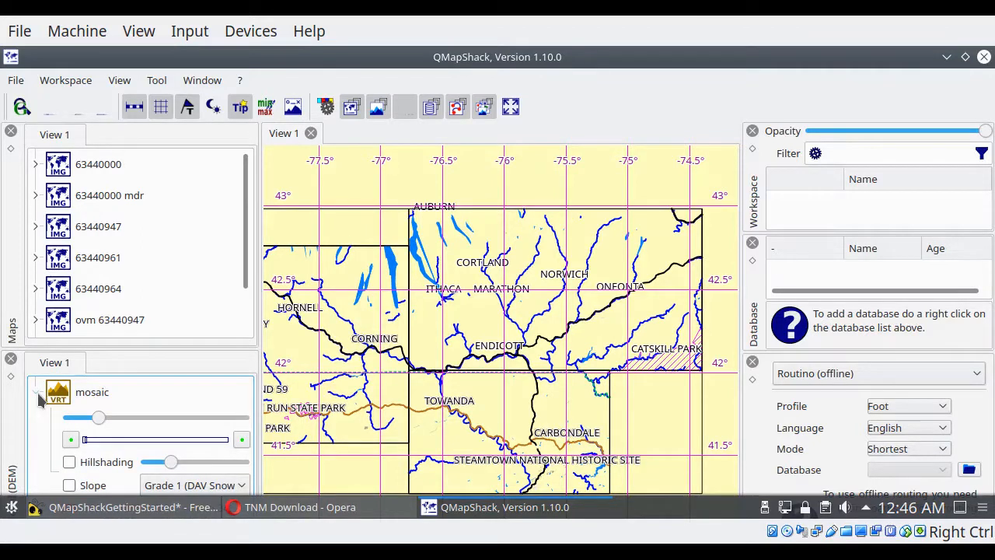
left_click_drag(142, 347, 147, 195)
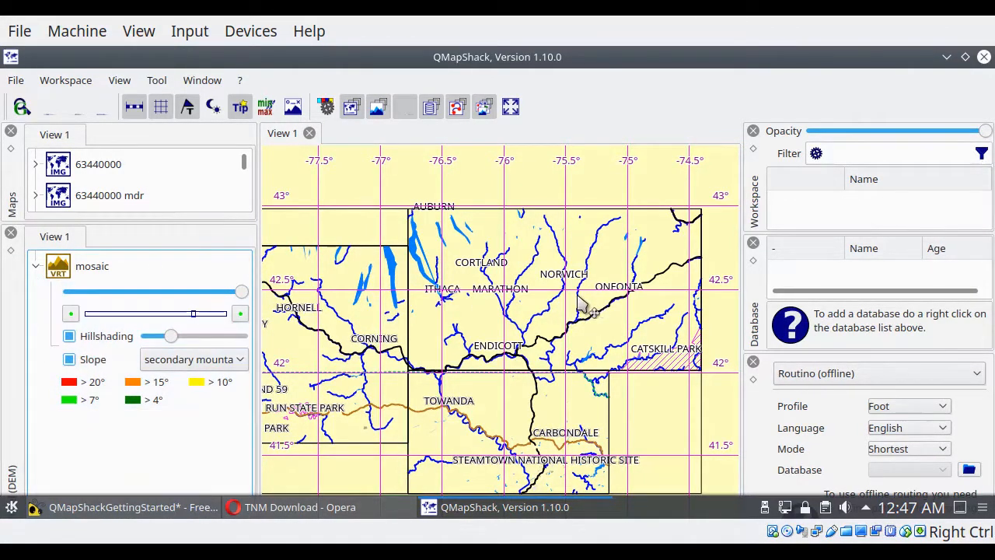
Step: Lower the mosaic DEM's opacity to about half so the rivers and place names show through the terrain shading
scroll(579, 302, "up", 4)
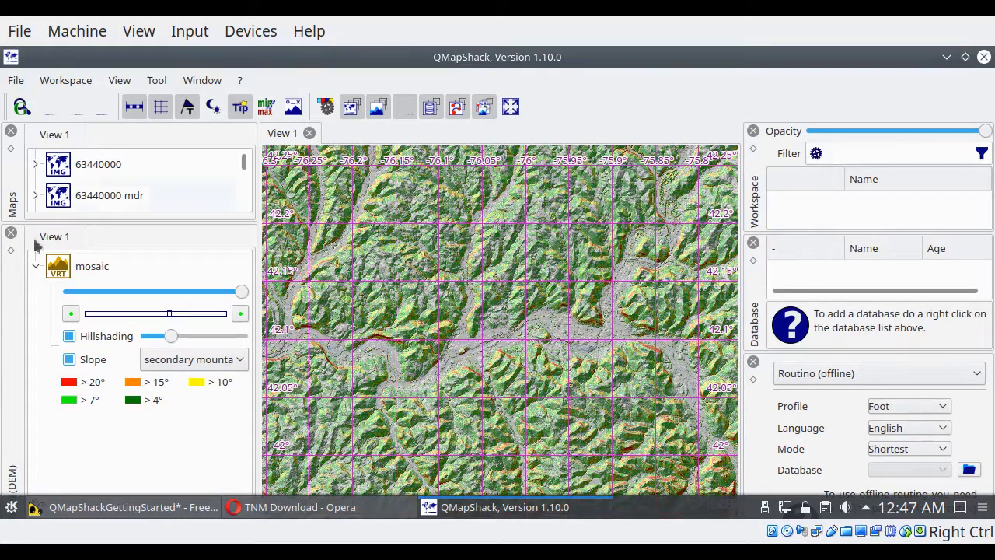
left_click_drag(239, 293, 213, 287)
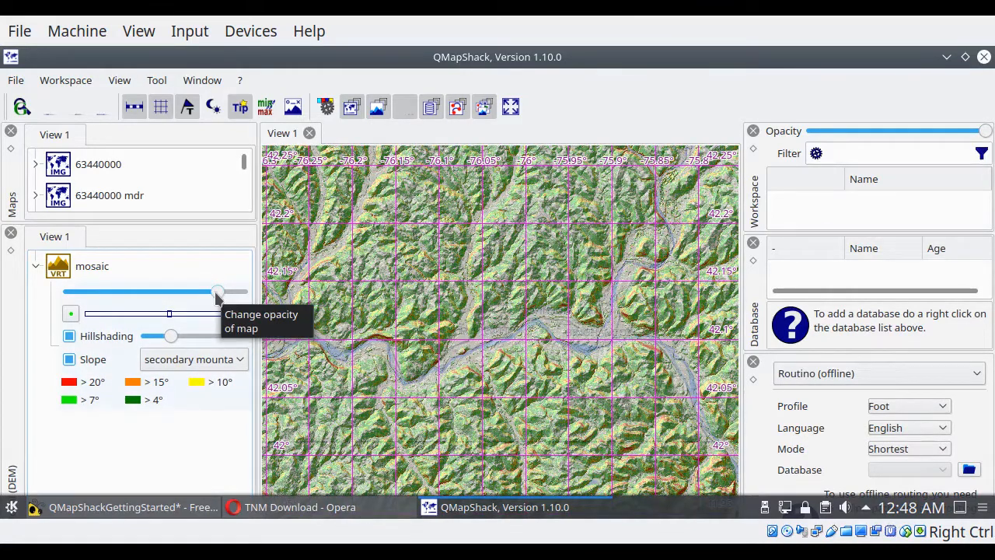
left_click_drag(218, 294, 185, 295)
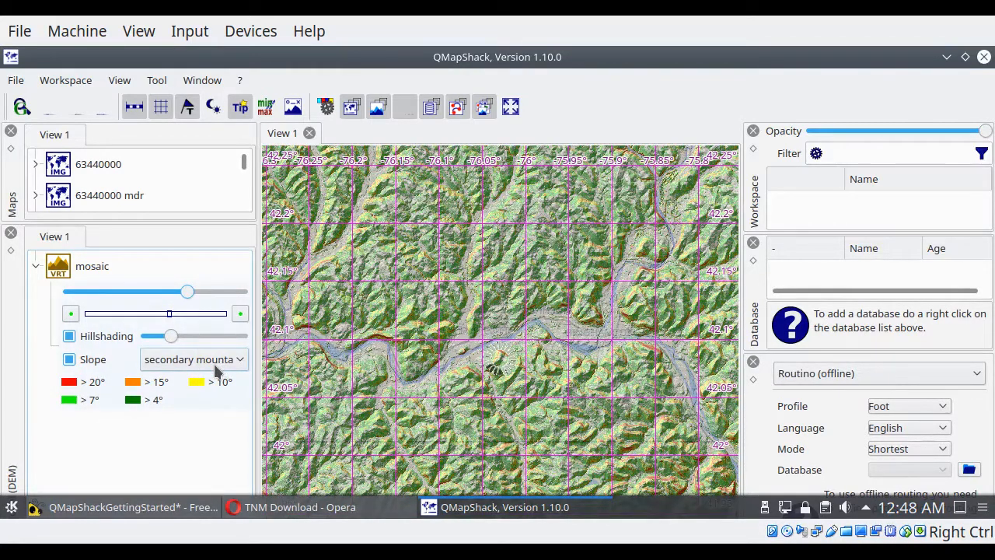
left_click(69, 360)
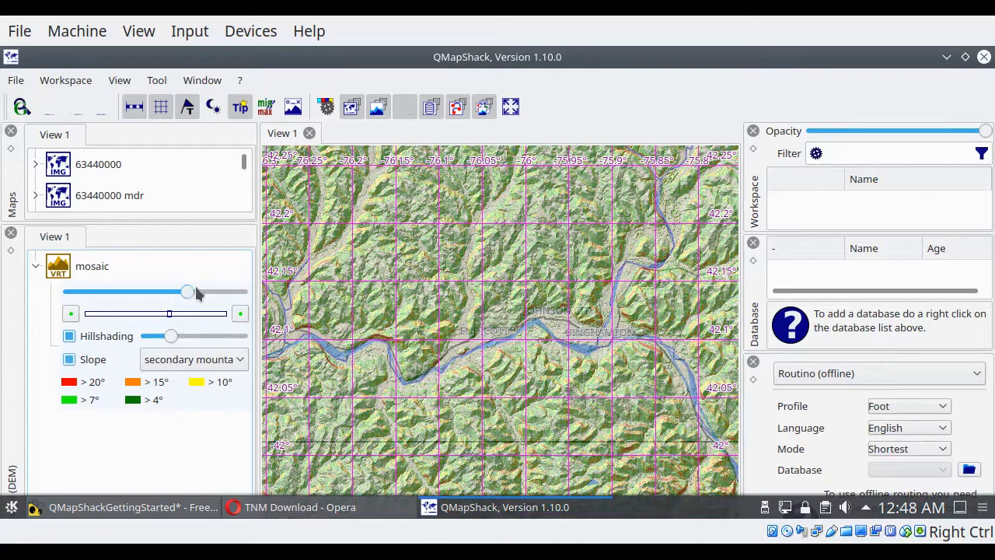
left_click_drag(185, 294, 151, 294)
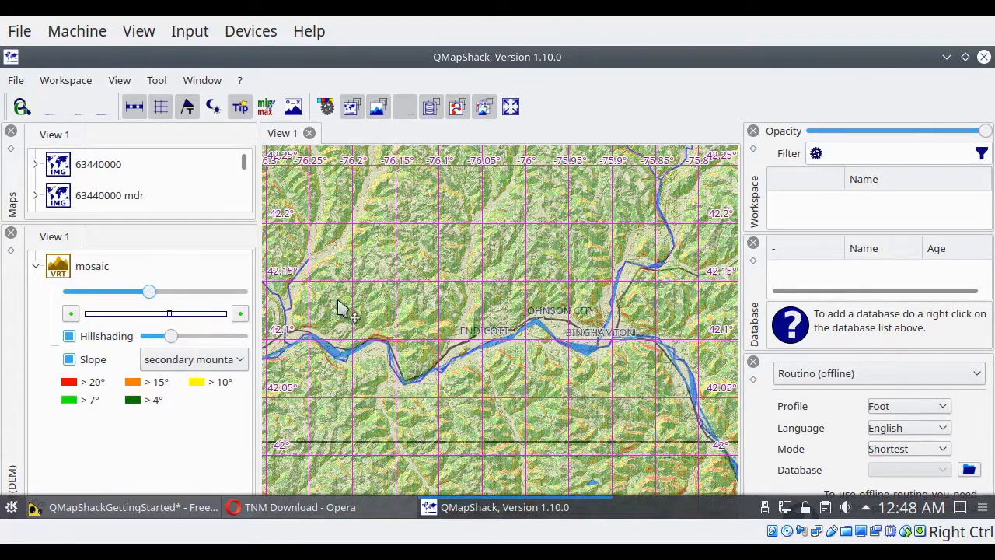
Step: Examine the mosaic's hillshading and slope coloring around Endicott and Binghamton at several zoom levels
scroll(477, 325, "up", 1)
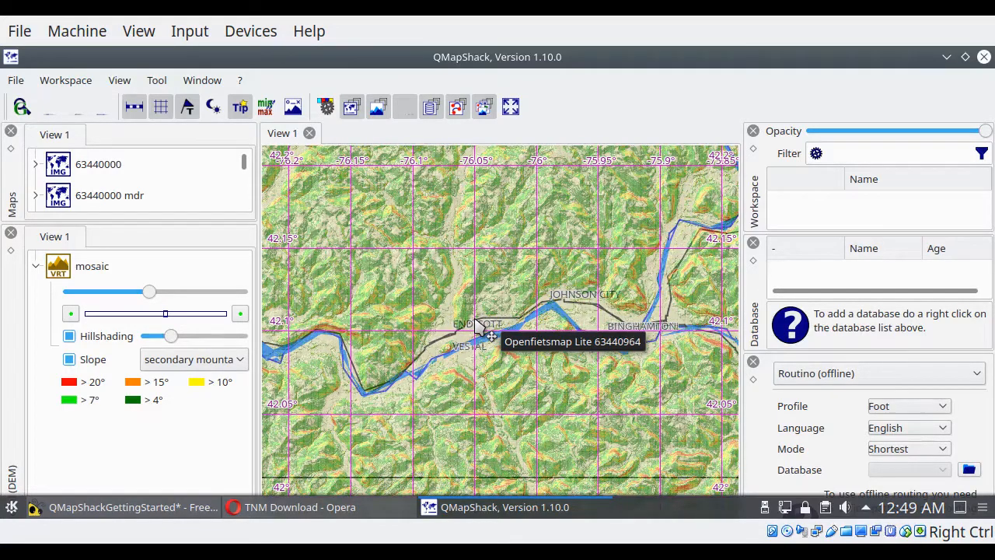
scroll(477, 325, "down", 1)
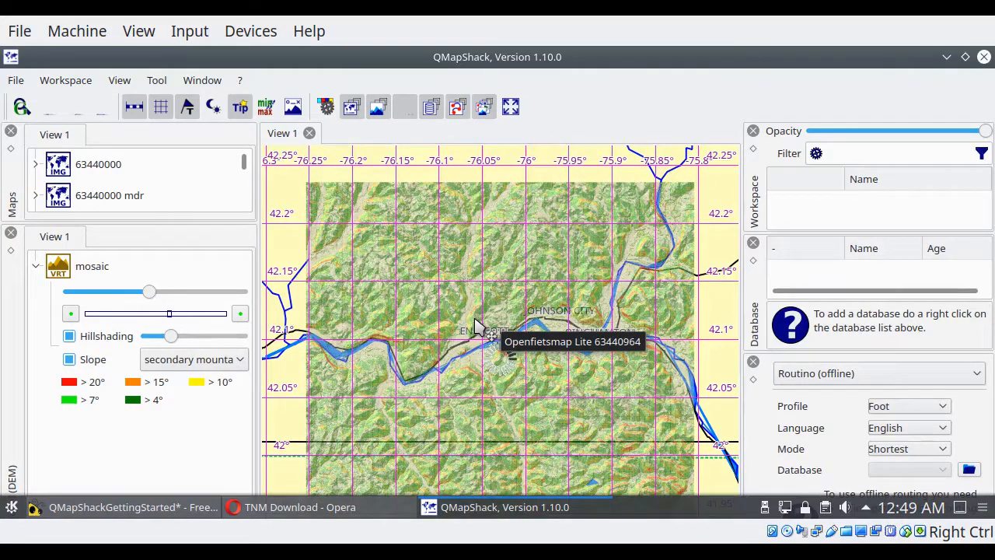
scroll(477, 325, "down", 1)
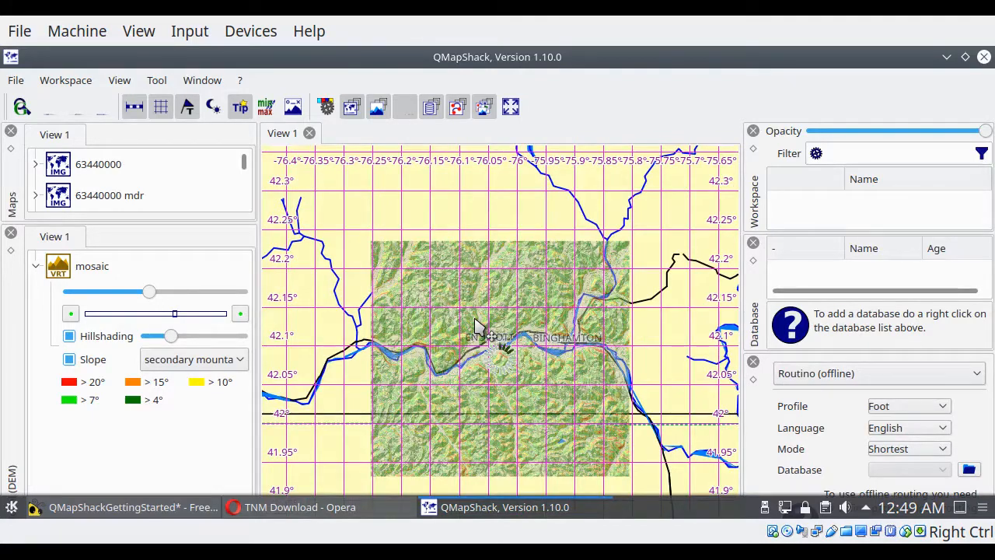
scroll(477, 325, "down", 1)
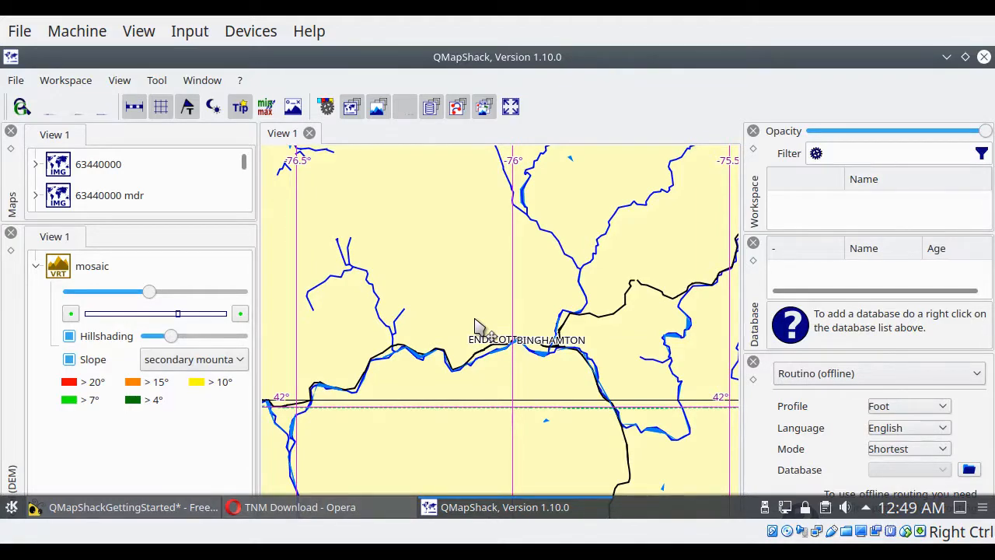
scroll(478, 325, "up", 1)
scroll(478, 325, "up", 1)
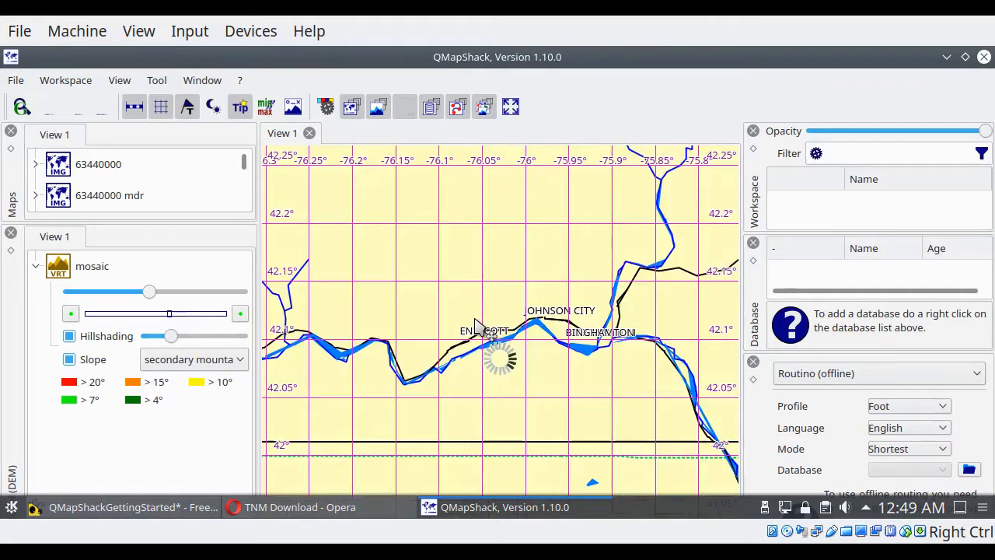
scroll(478, 326, "up", 1)
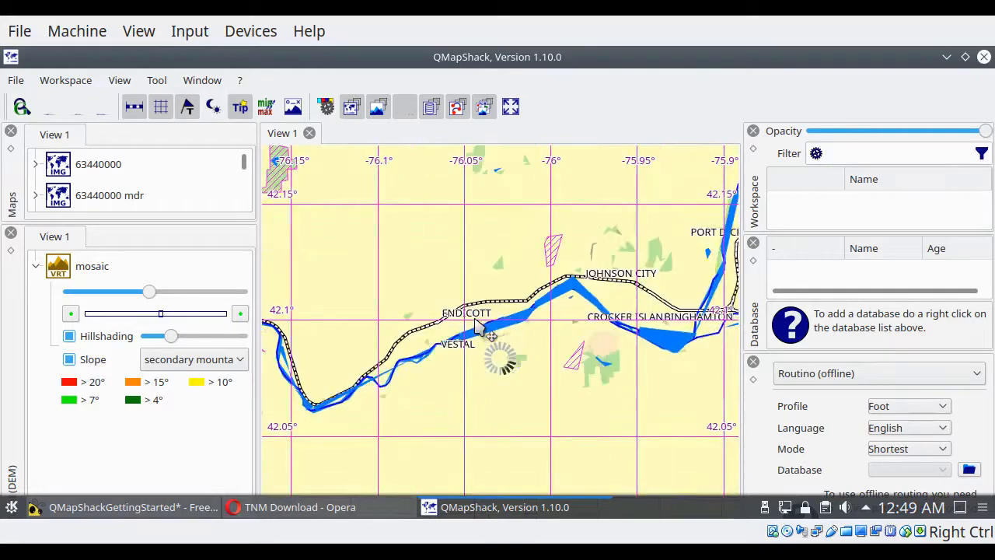
scroll(478, 325, "up", 1)
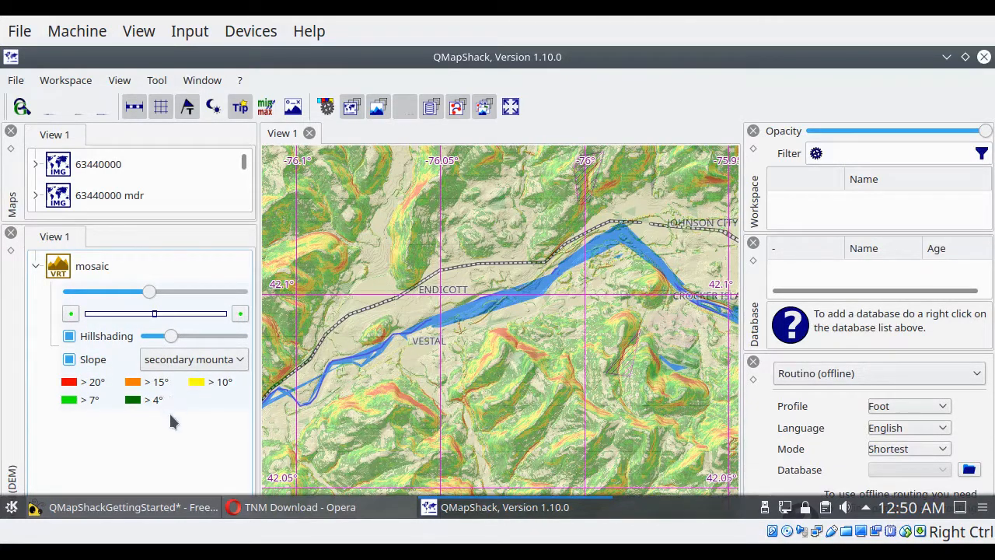
Step: Compare the map with slope coloring off and on, and look through the available slope presets
left_click(69, 359)
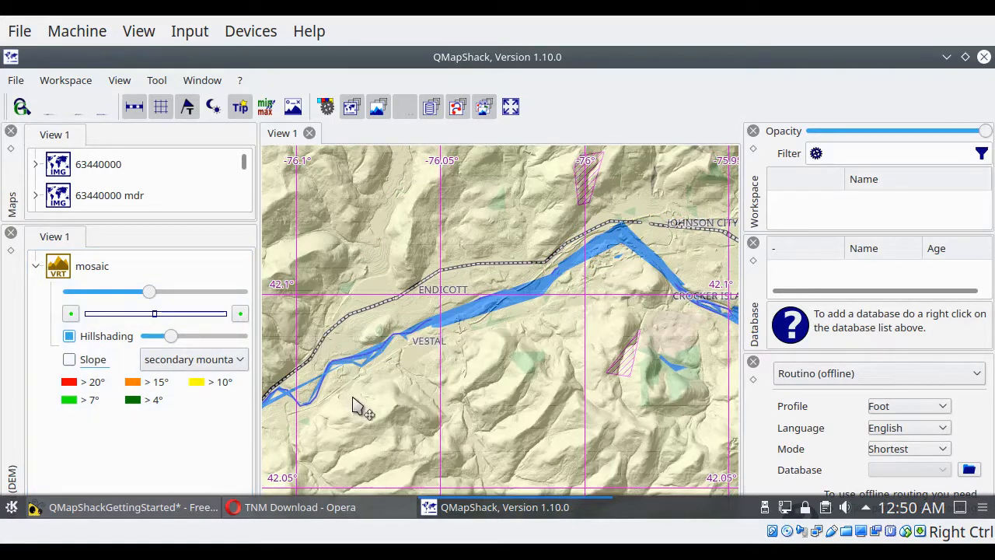
left_click(201, 367)
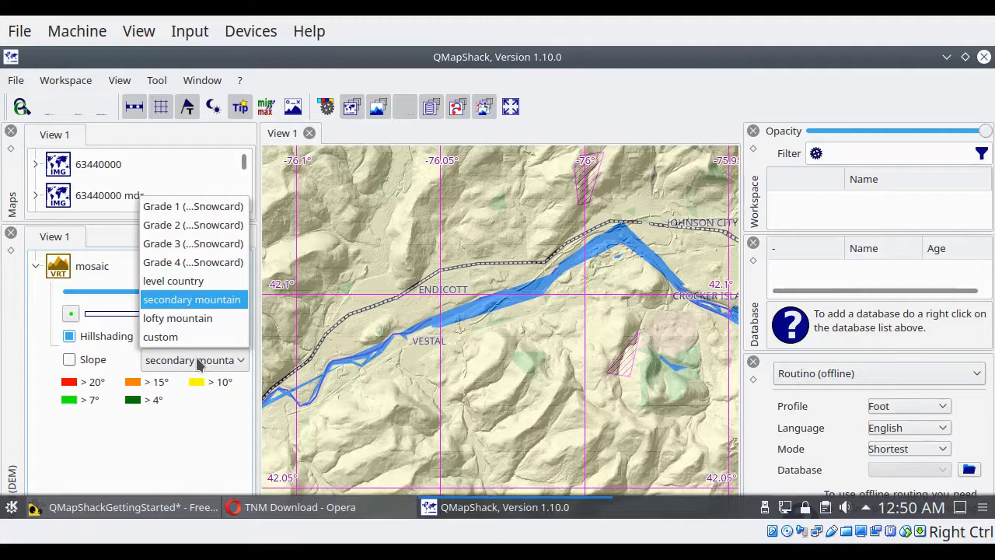
left_click(69, 360)
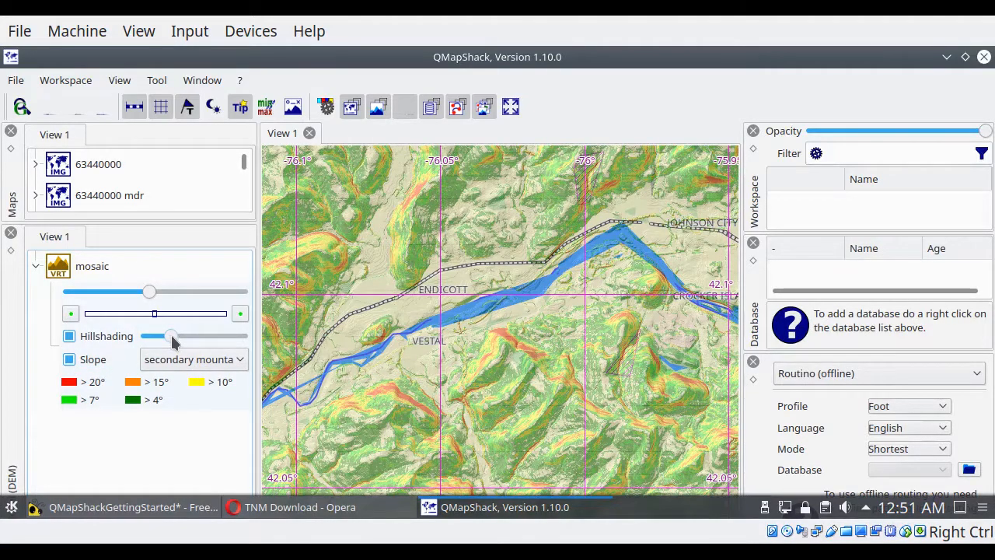
Step: Turn off the mosaic's slope coloring and set the hillshading slider near the low end of its range for stronger relief
left_click_drag(173, 342, 210, 348)
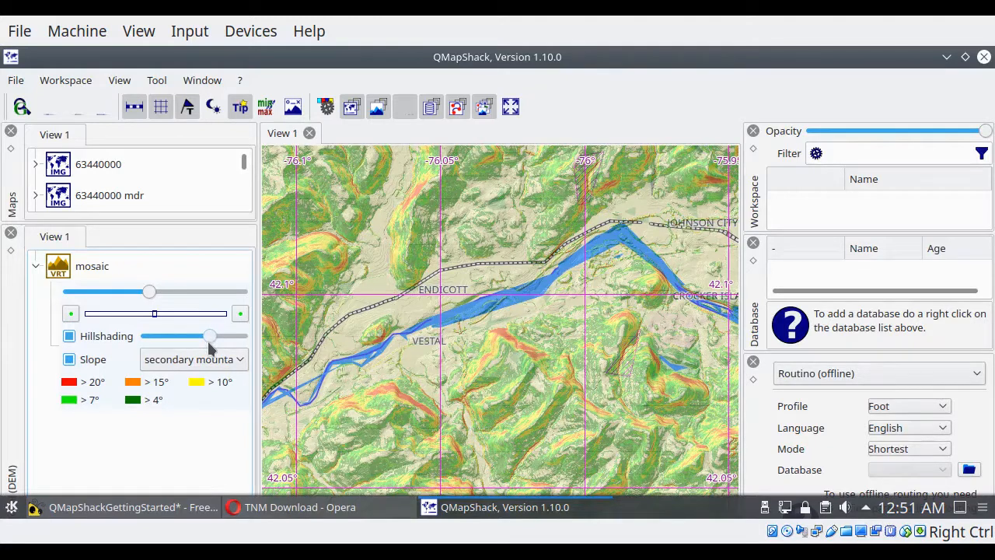
left_click(70, 360)
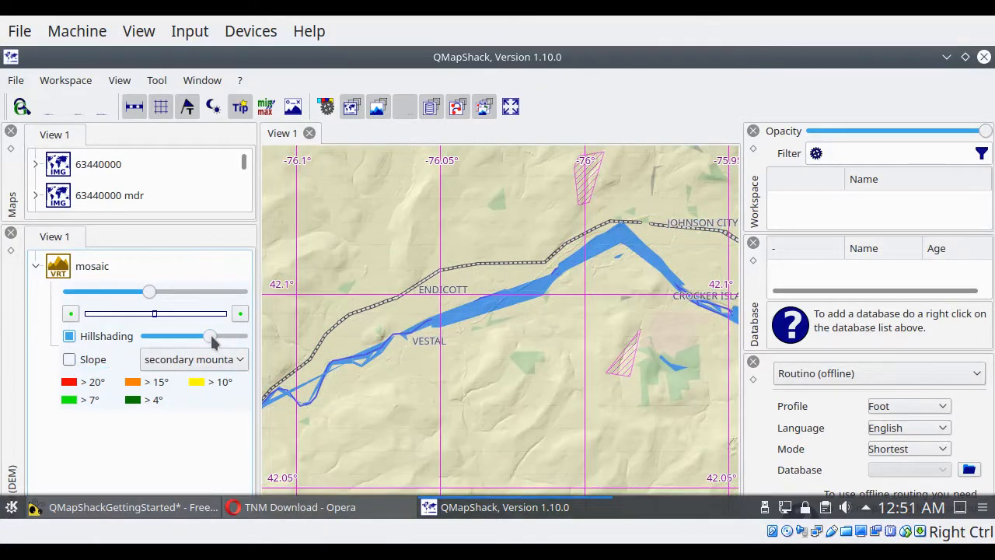
mouse_move(213, 341)
left_mouse_down()
mouse_move(228, 344)
mouse_move(156, 340)
left_mouse_up()
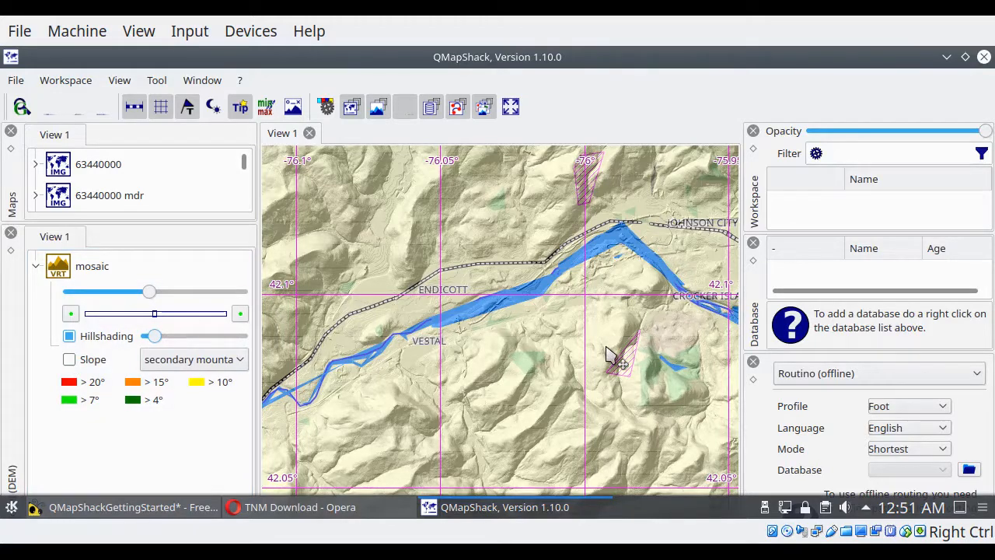
Step: Examine how the hillshaded mosaic renders at wider and closer scales around Endicott, Vestal and Binghamton
mouse_move(609, 354)
scroll(609, 354, "down", 1)
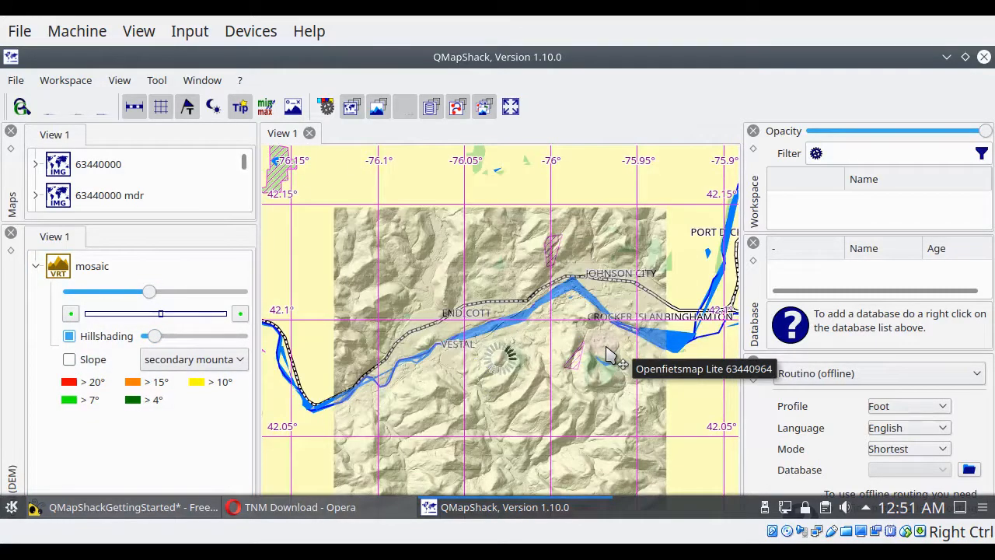
scroll(609, 353, "down", 1)
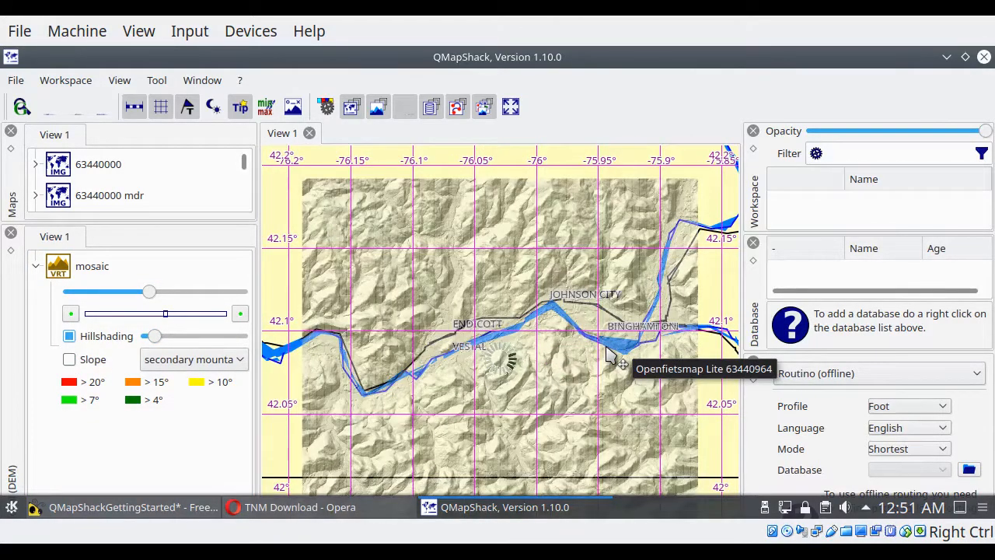
scroll(608, 354, "down", 1)
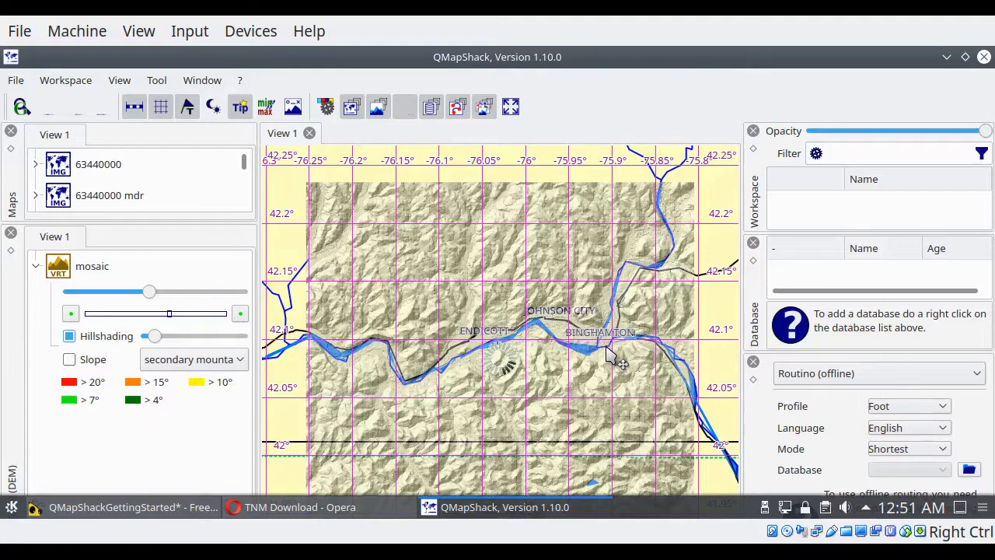
scroll(609, 354, "down", 1)
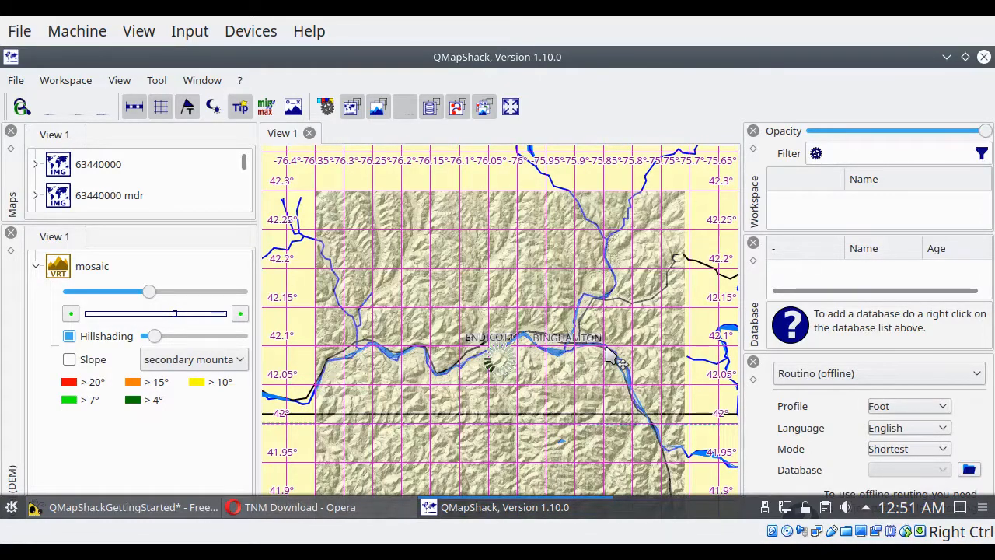
scroll(609, 353, "down", 1)
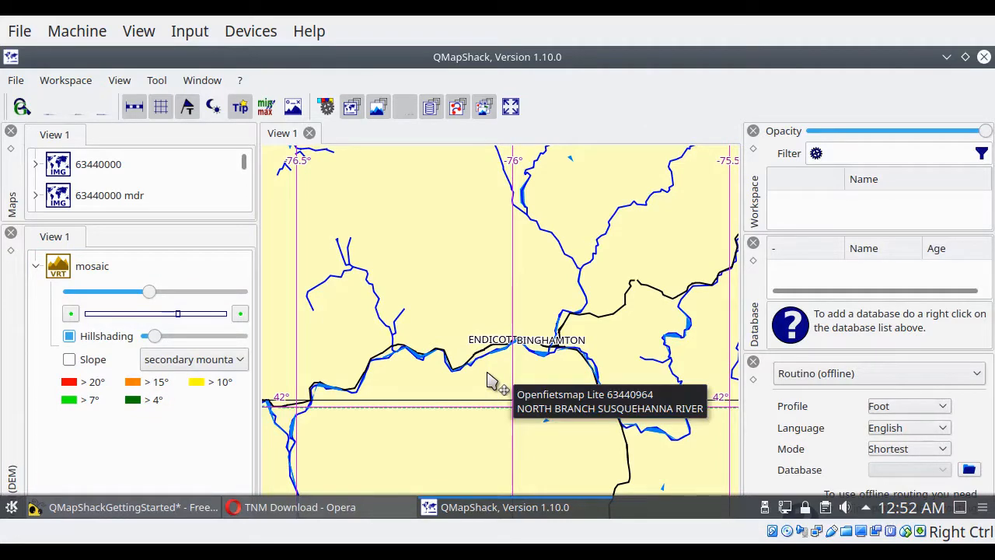
scroll(490, 381, "up", 1)
scroll(490, 381, "up", 3)
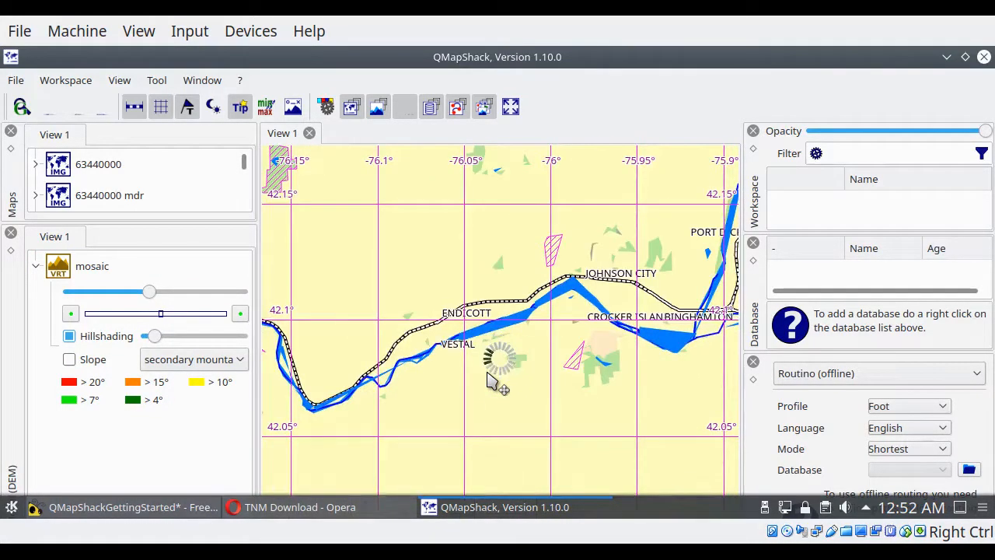
scroll(490, 381, "up", 2)
scroll(490, 381, "up", 1)
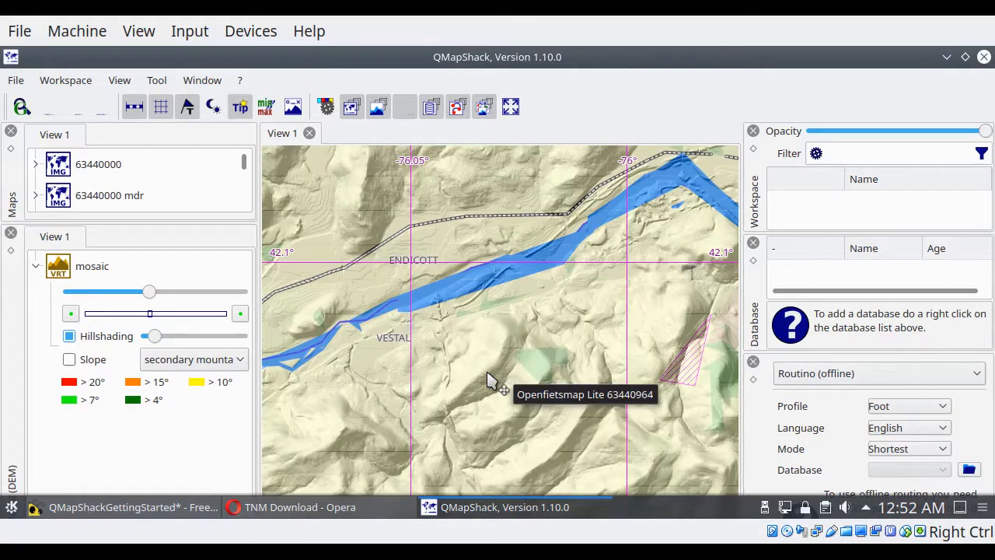
Step: Set the scale that frames Endicott, Vestal and Johnson City as the mosaic's maximum display scale, and check it at wider and closer zooms
scroll(490, 381, "down", 2)
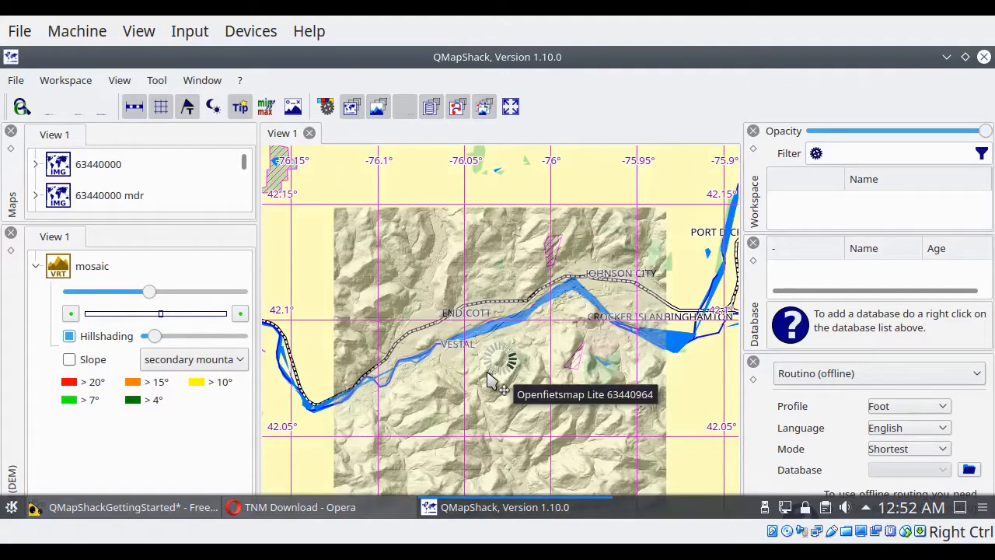
scroll(490, 381, "down", 1)
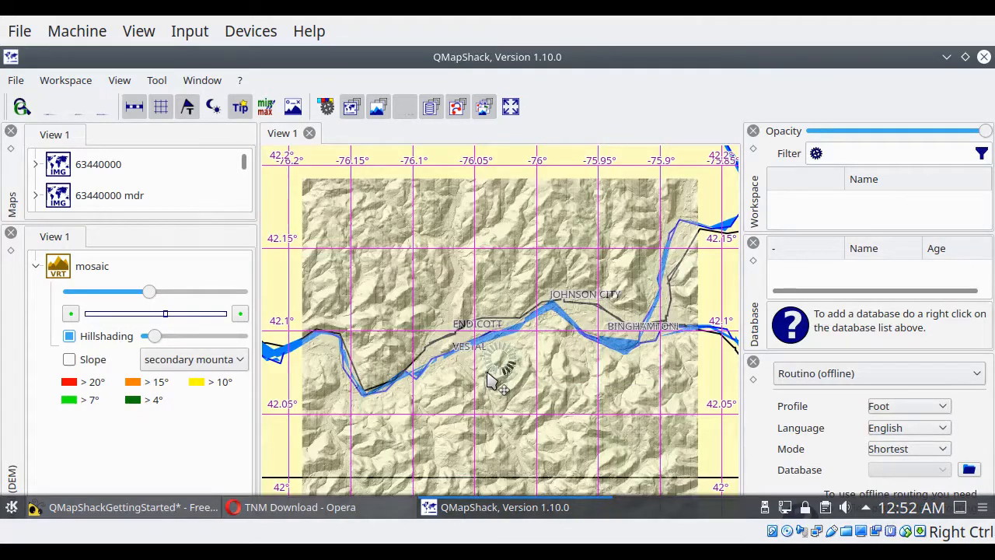
scroll(490, 381, "up", 1)
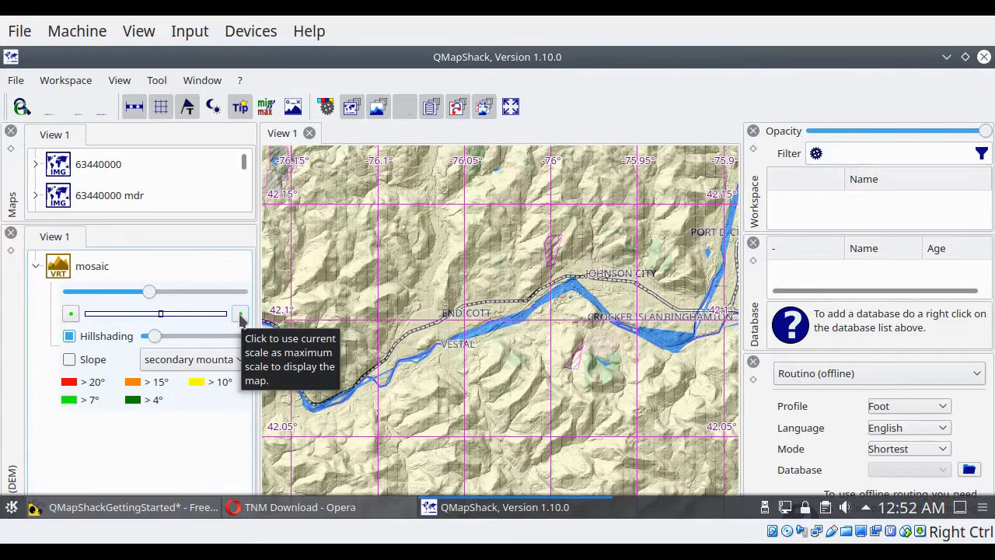
left_click(240, 316)
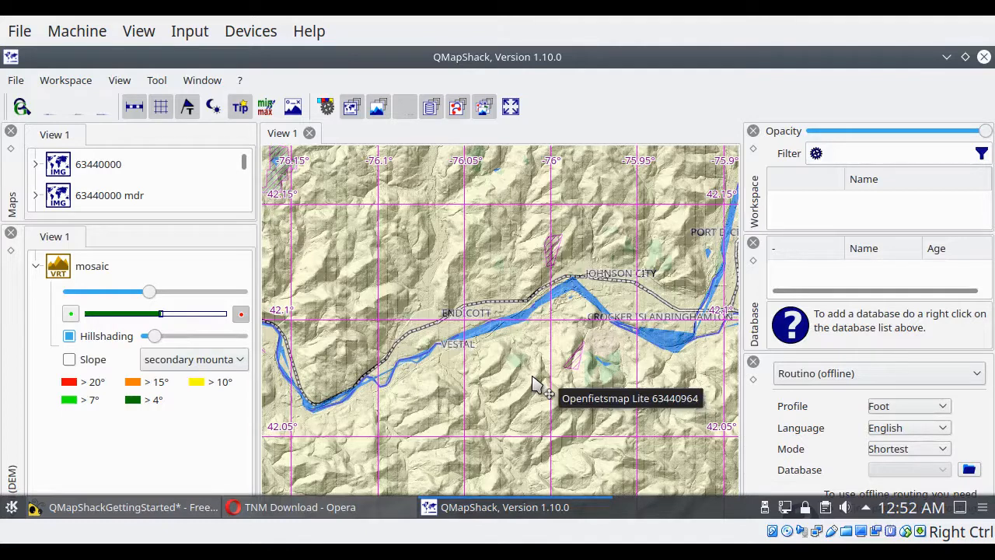
scroll(535, 385, "down", 1)
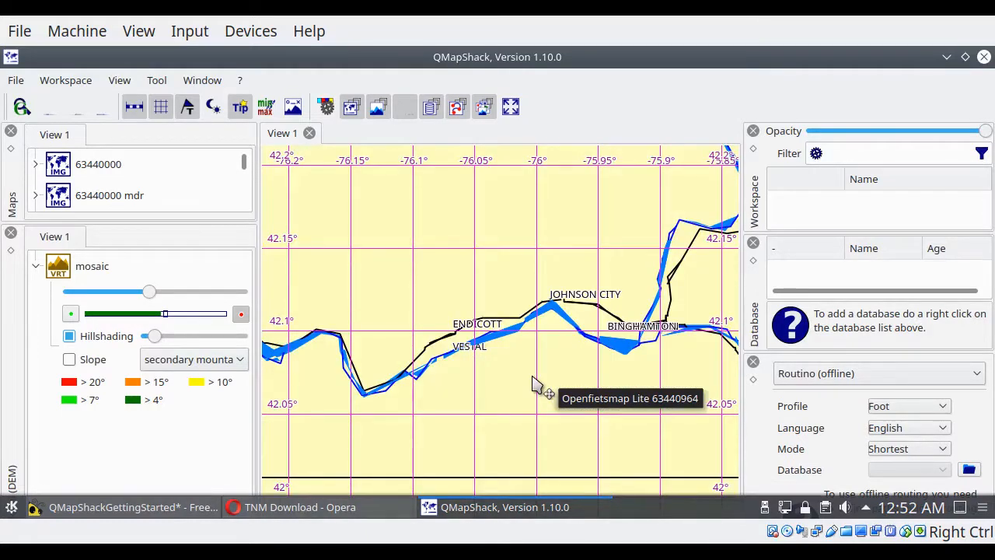
scroll(535, 385, "up", 1)
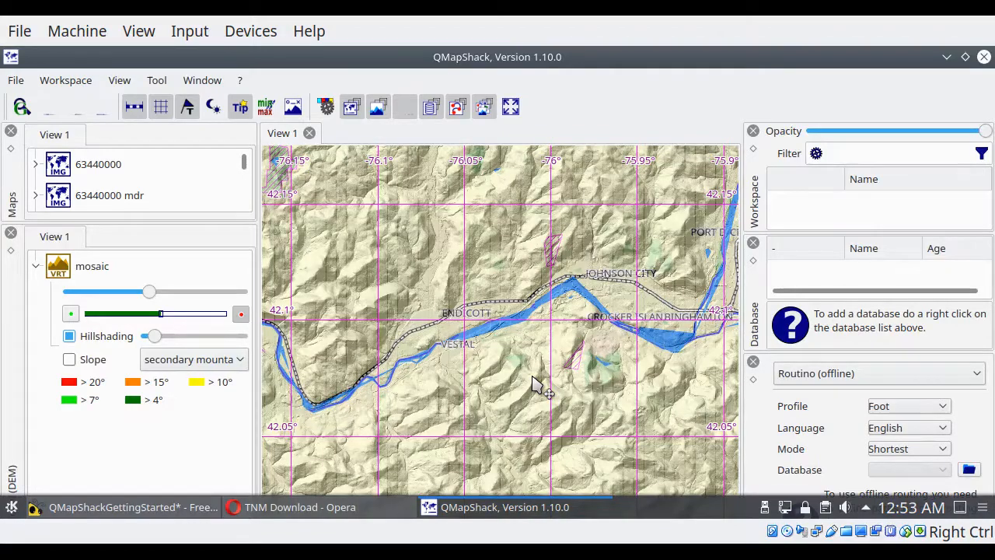
scroll(535, 385, "up", 4)
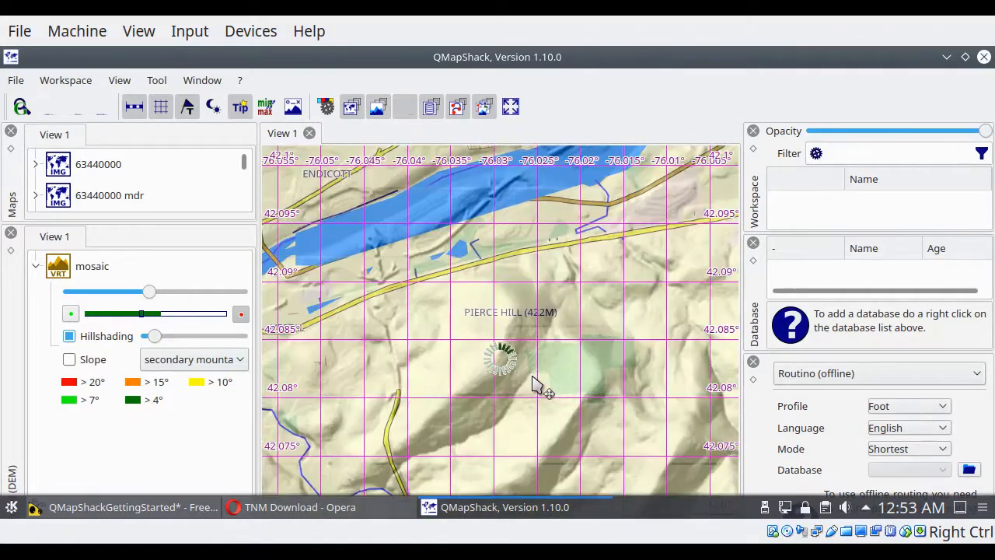
Step: Set the close-up scale around Pierce Hill as the mosaic's minimum display scale, and check it at closer and wider zooms
scroll(533, 381, "up", 2)
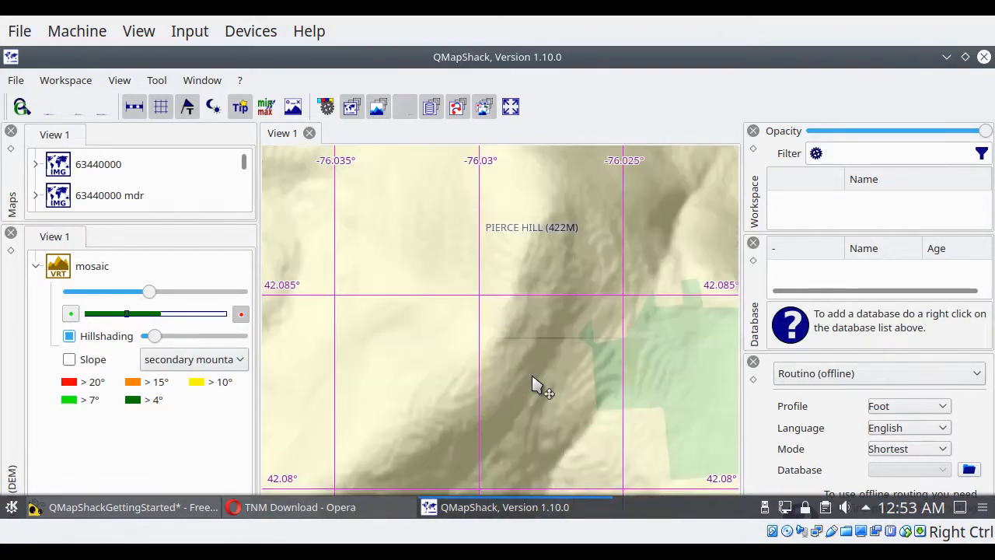
left_click(70, 314)
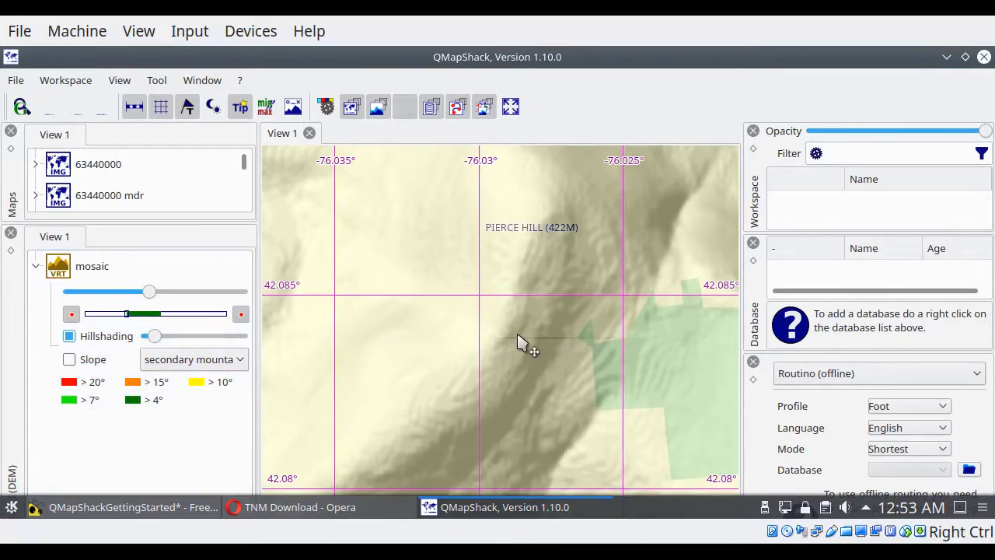
scroll(520, 343, "up", 1)
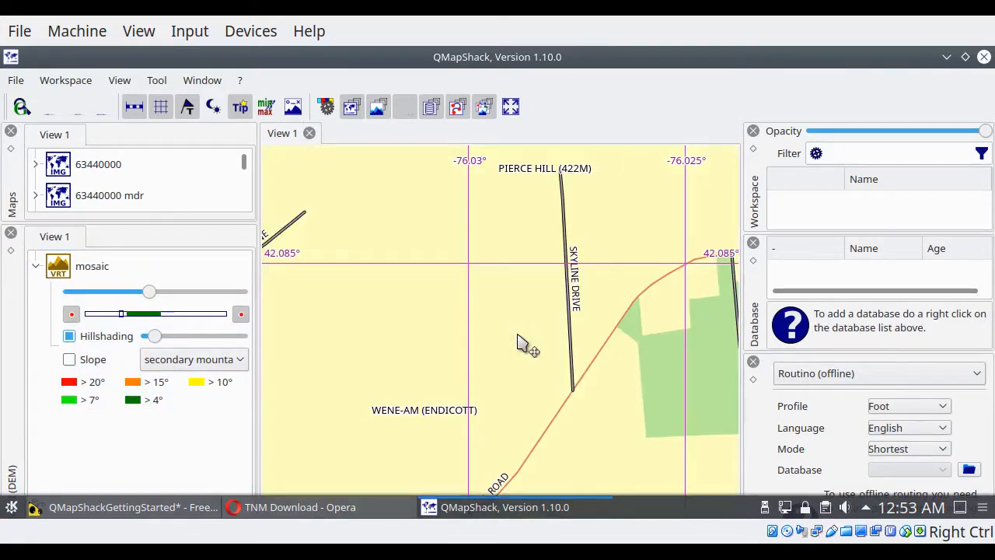
scroll(520, 342, "down", 1)
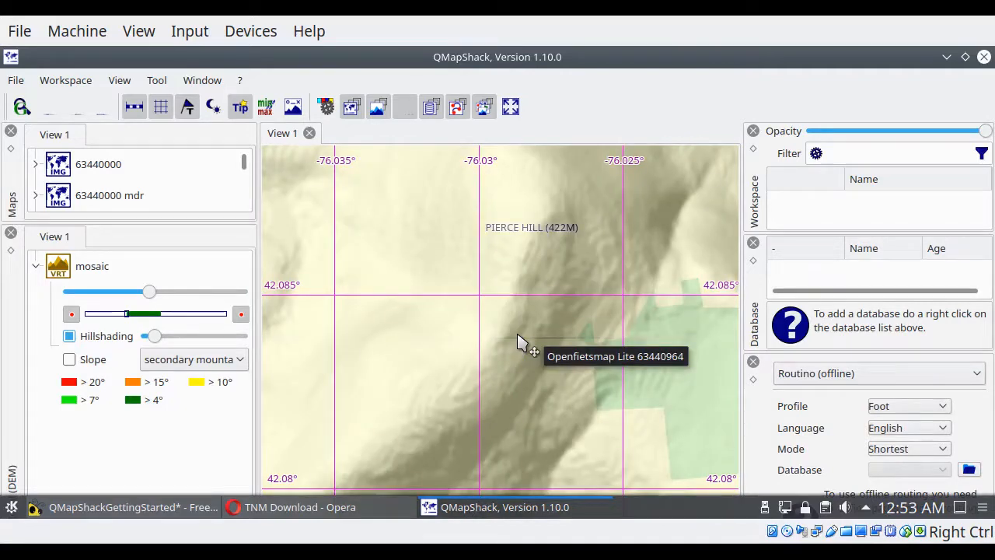
Step: Remove the mosaic's minimum display scale limit, and check its hillshading from the closest zoom out to Endicott and Binghamton
scroll(519, 343, "up", 4)
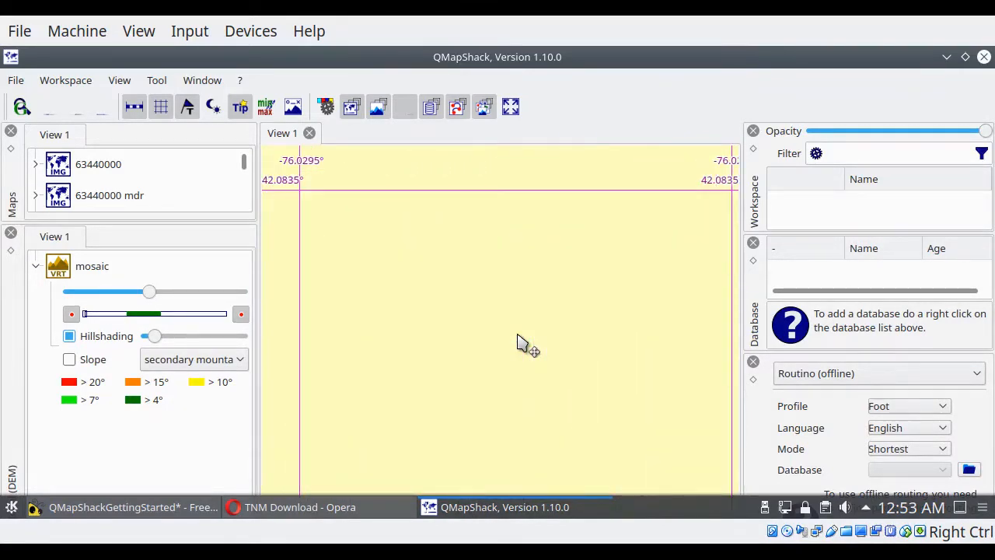
left_click(70, 315)
left_click(70, 315)
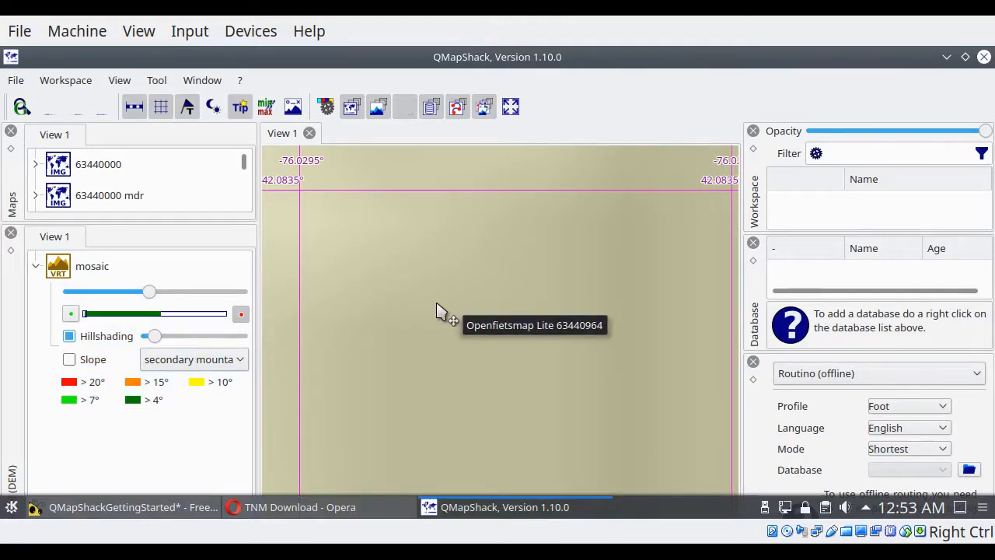
scroll(436, 311, "down", 1)
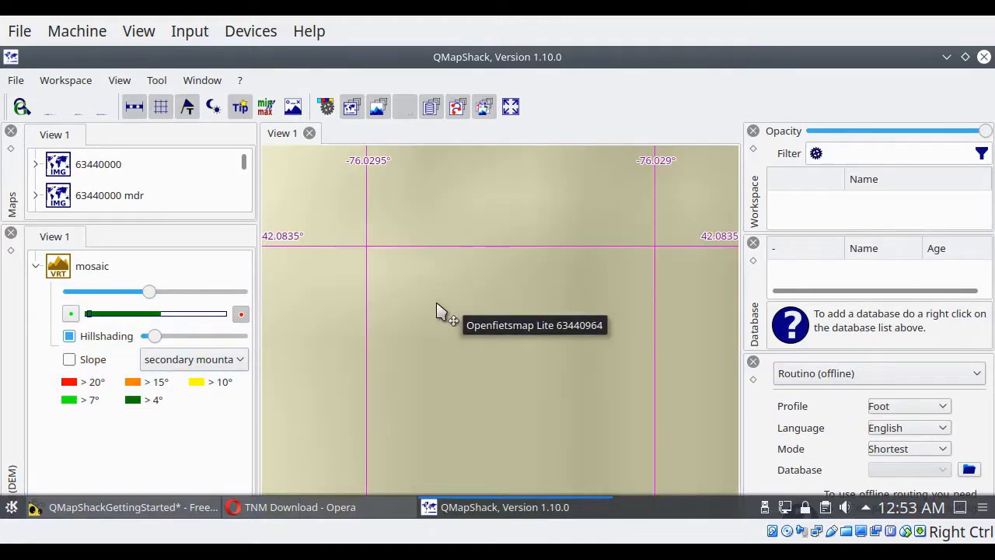
scroll(436, 311, "down", 4)
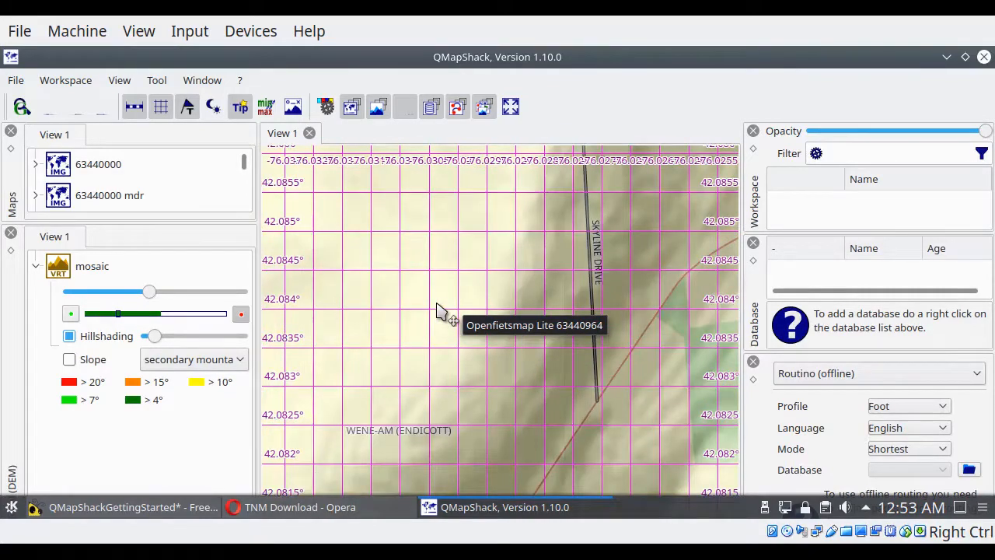
scroll(436, 311, "down", 5)
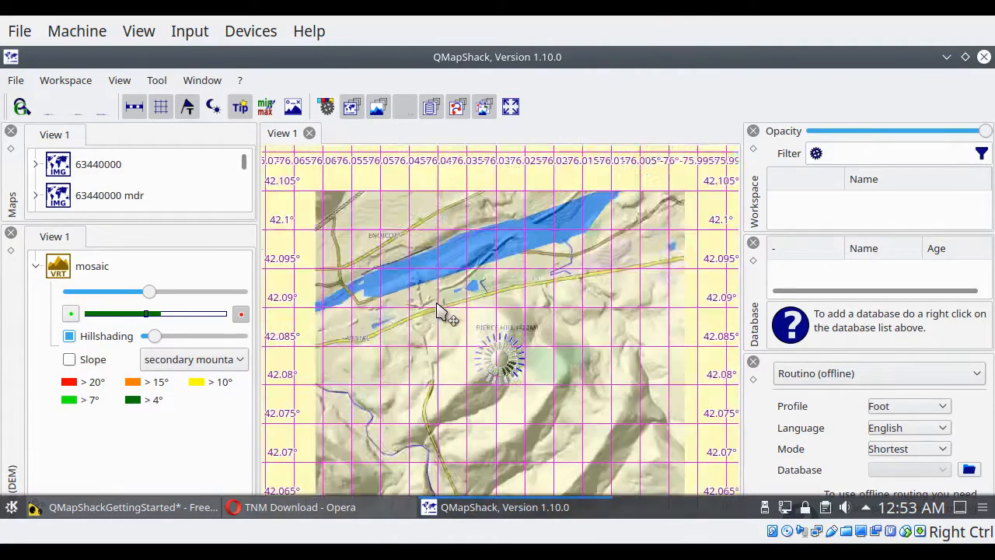
scroll(437, 311, "down", 4)
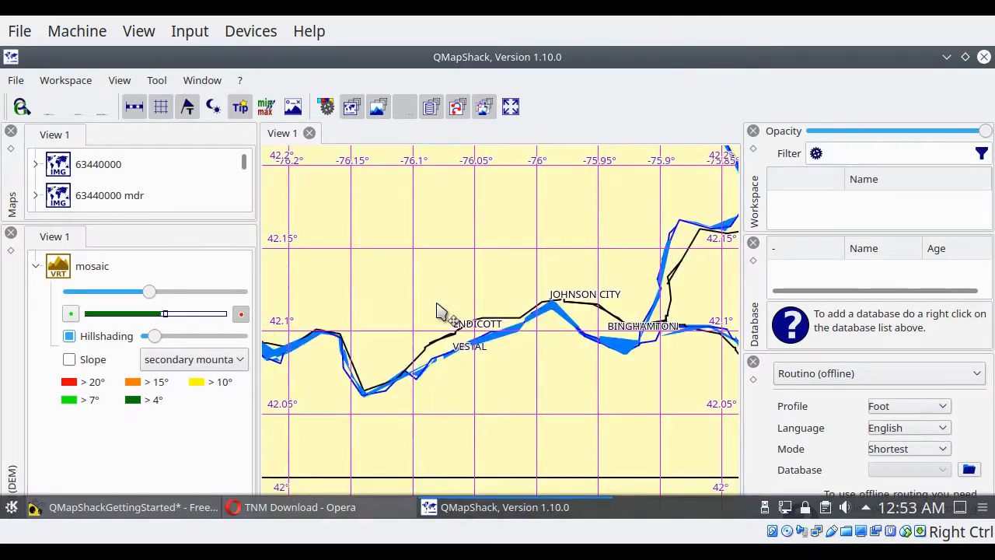
scroll(436, 311, "up", 1)
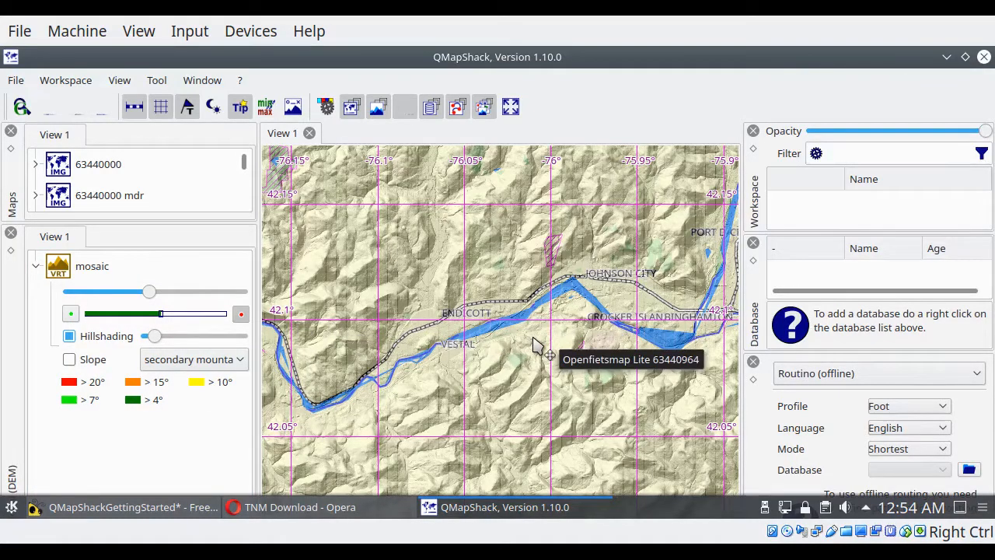
Step: Remove the mosaic's maximum display scale limit, and check its hillshading from the widest zoom down to Endicott and Johnson City
scroll(536, 348, "down", 3)
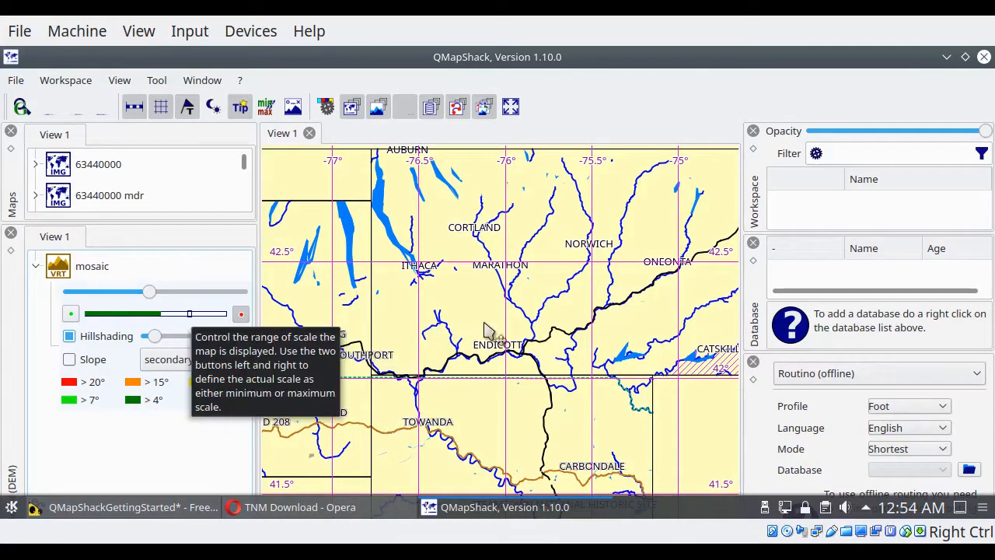
scroll(483, 325, "down", 1)
scroll(484, 325, "down", 5)
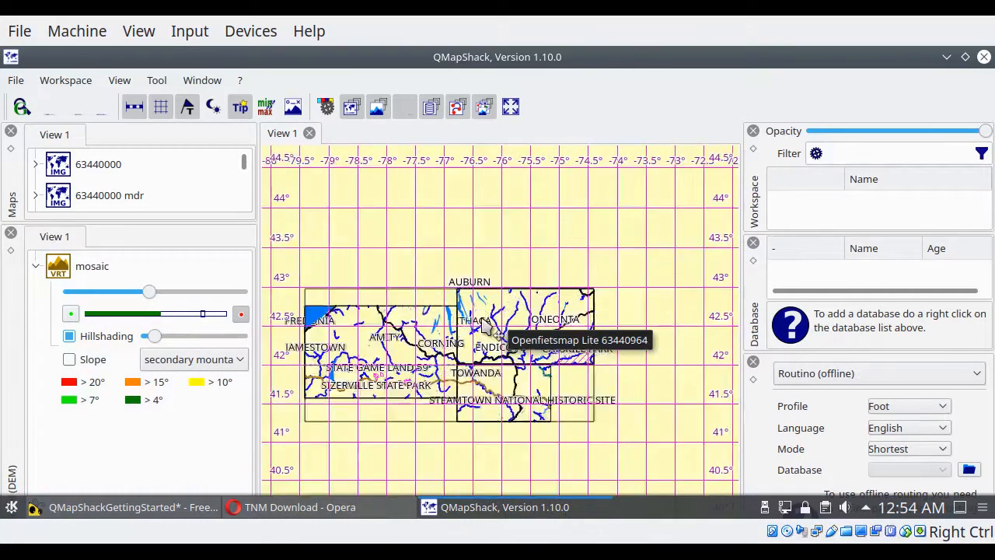
left_click(241, 320)
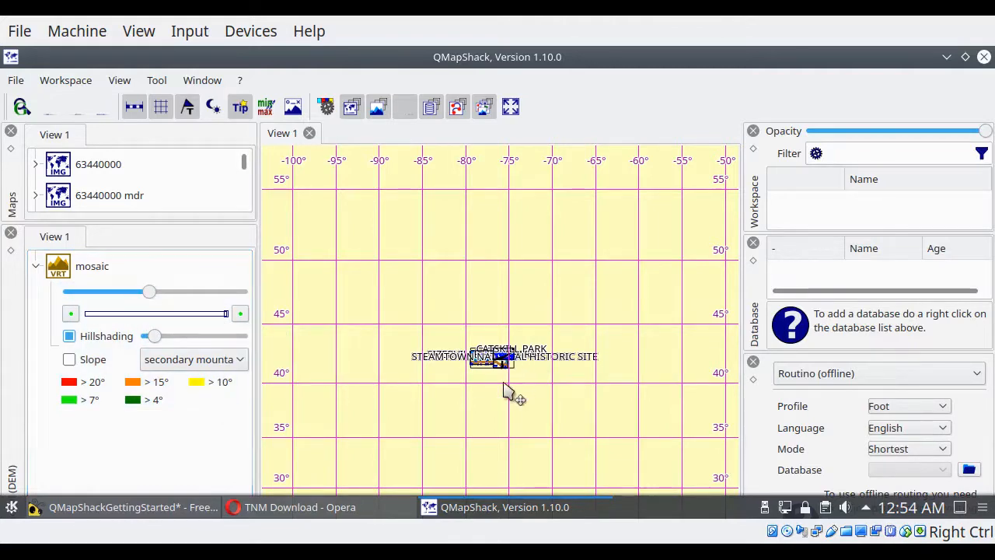
scroll(497, 385, "up", 4)
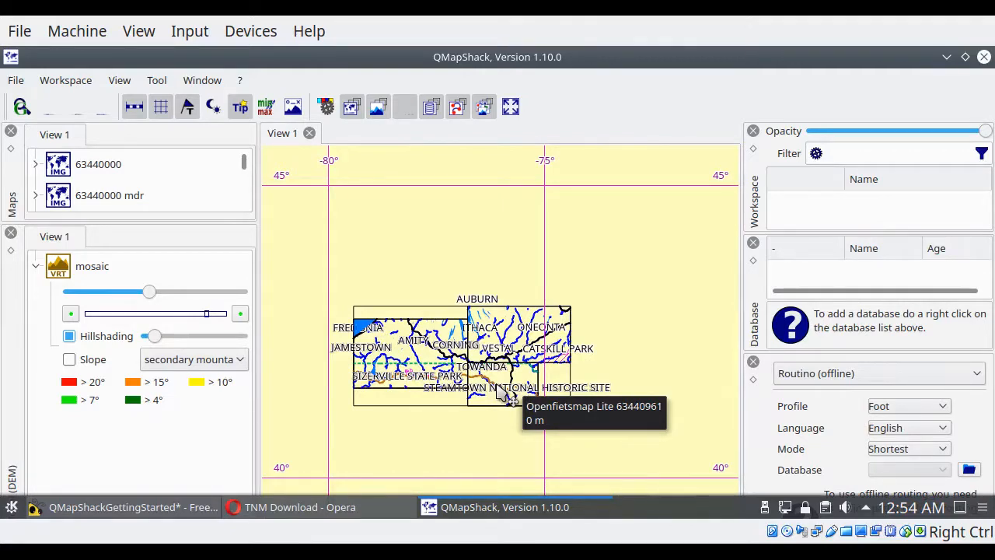
scroll(501, 391, "up", 1)
scroll(498, 392, "up", 1)
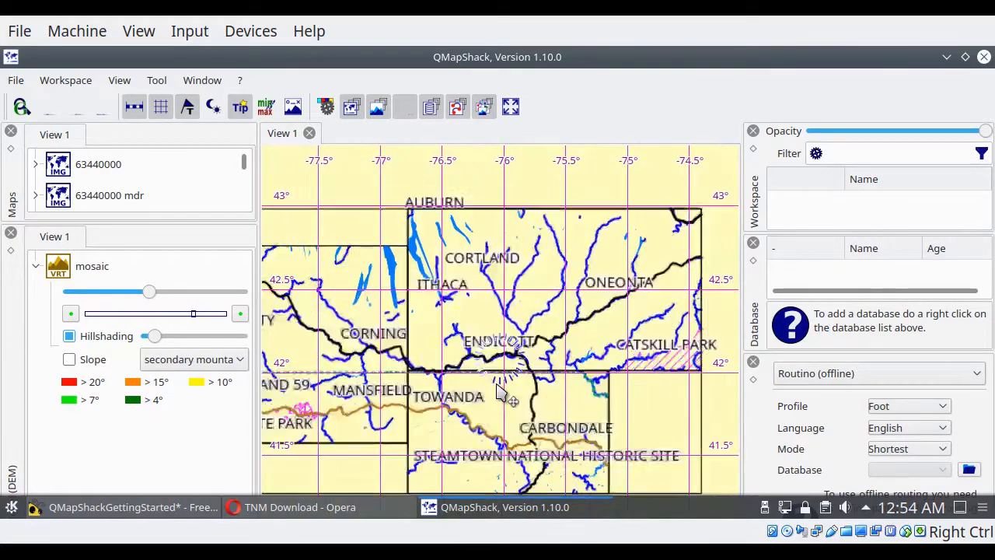
scroll(498, 393, "up", 4)
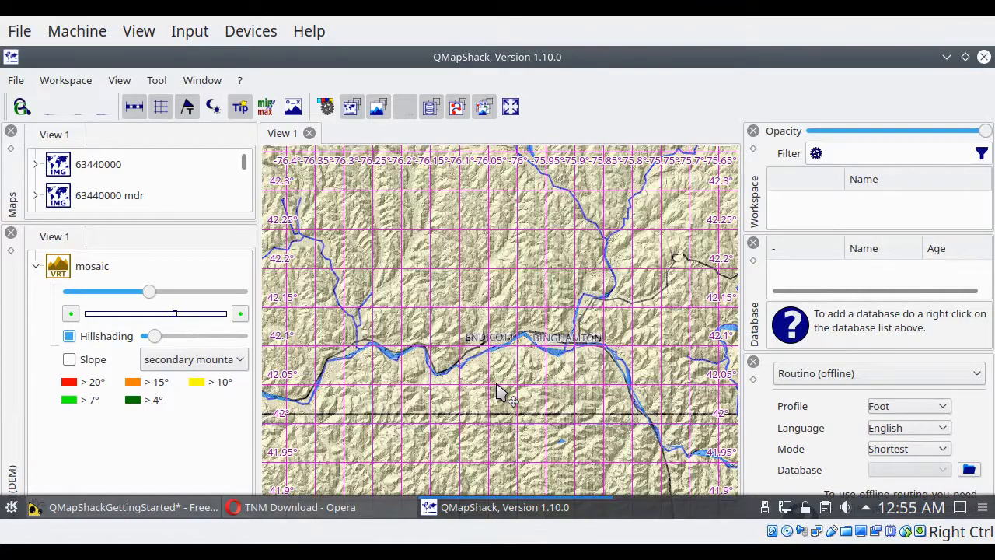
scroll(499, 392, "up", 3)
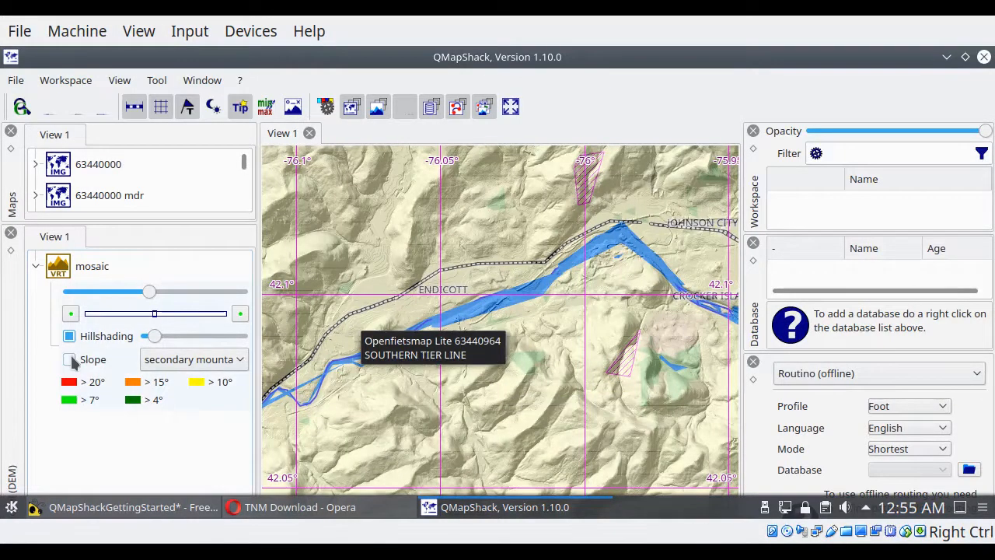
Step: Turn on the mosaic's slope coloring, and switch its hillshading off and back on
left_click(70, 360)
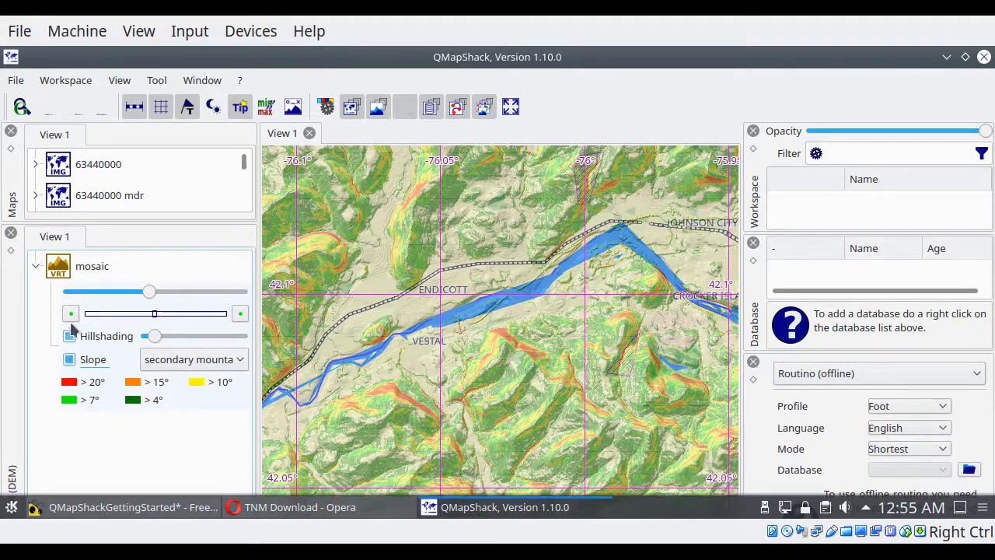
left_click(69, 339)
left_click(70, 338)
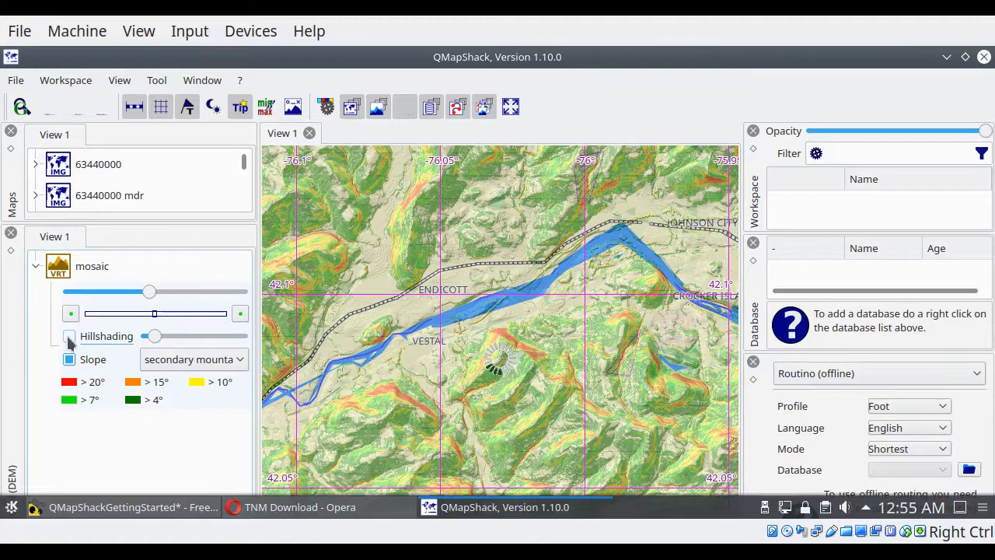
left_click(69, 336)
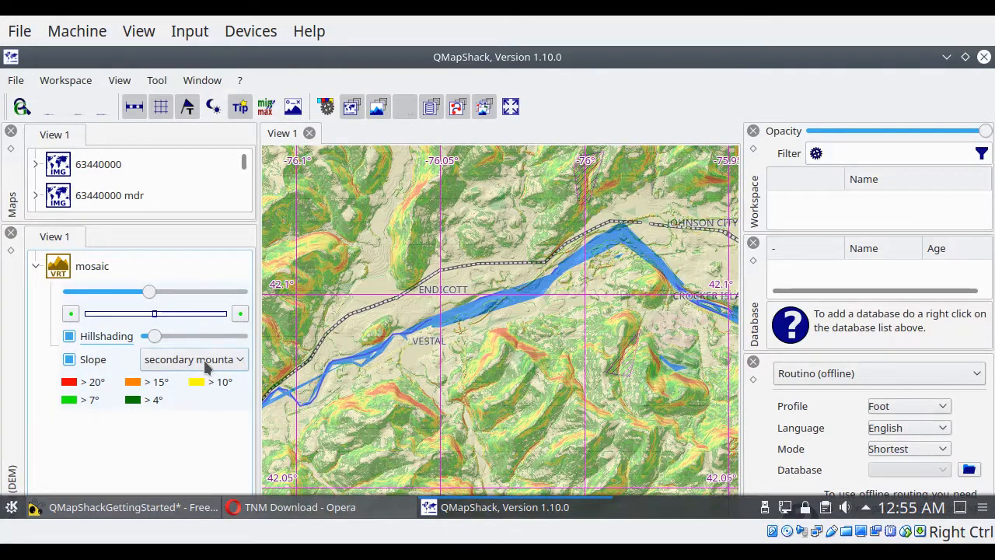
Step: Try the lofty mountain, Grade 1, Grade 4 and level country slope presets on the mosaic, and return to secondary mountain
left_click(207, 365)
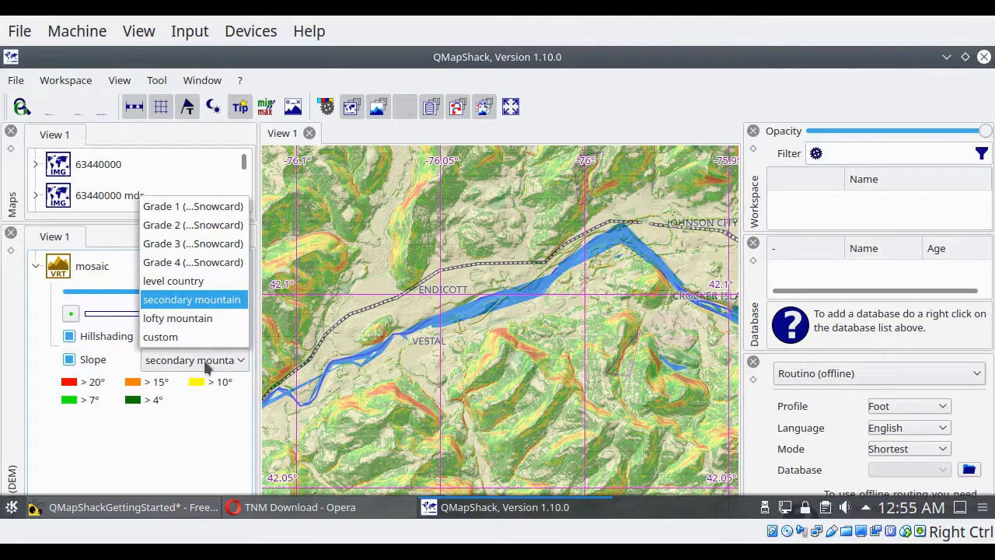
left_click(207, 321)
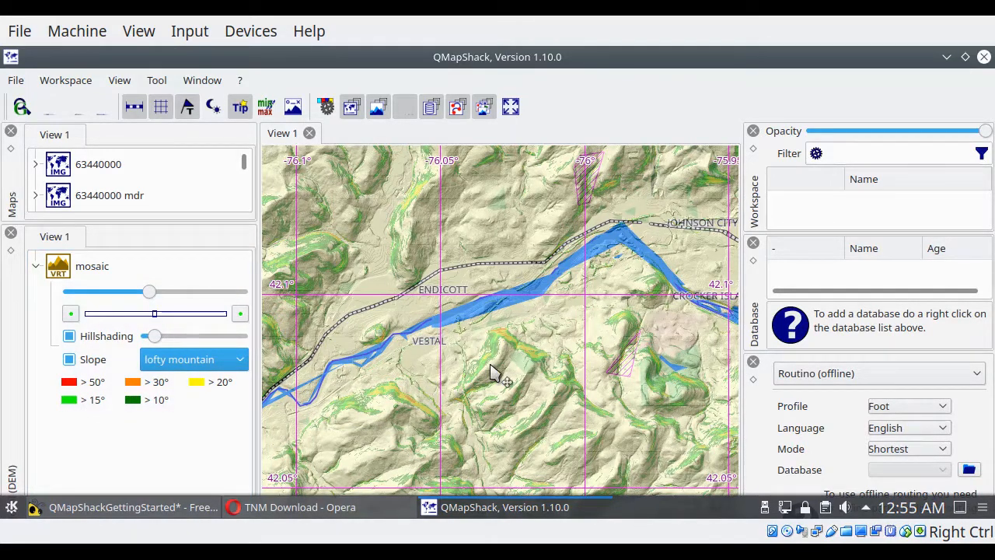
left_click(174, 368)
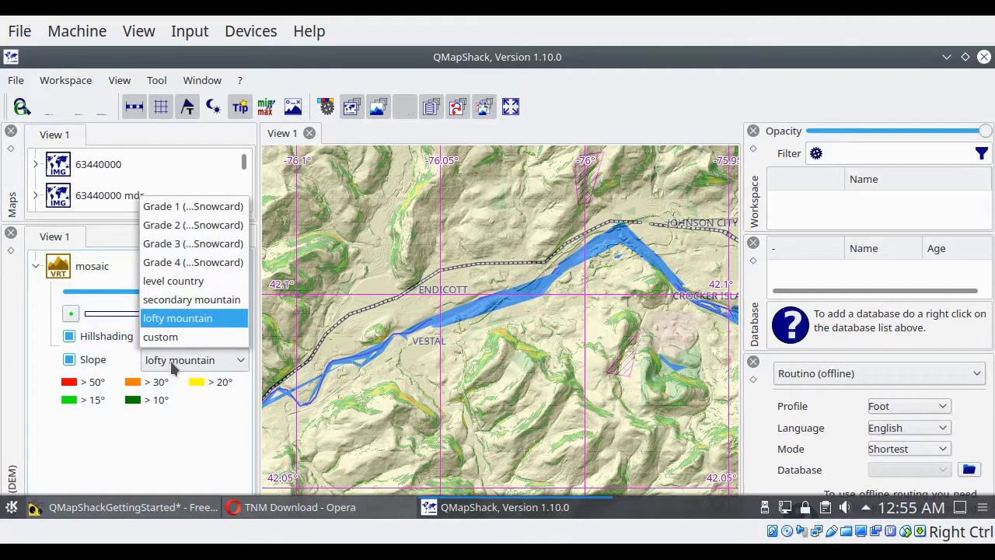
left_click(196, 209)
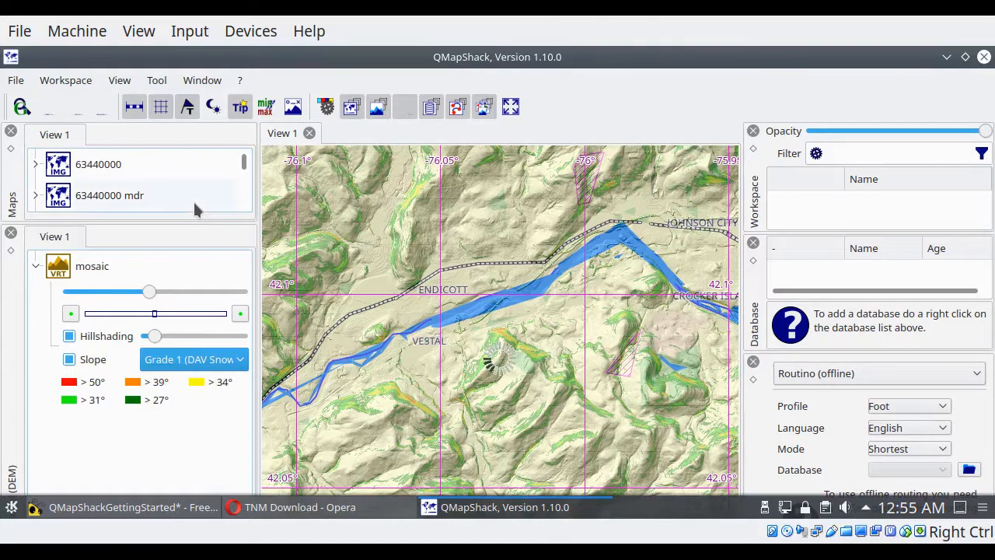
left_click(194, 359)
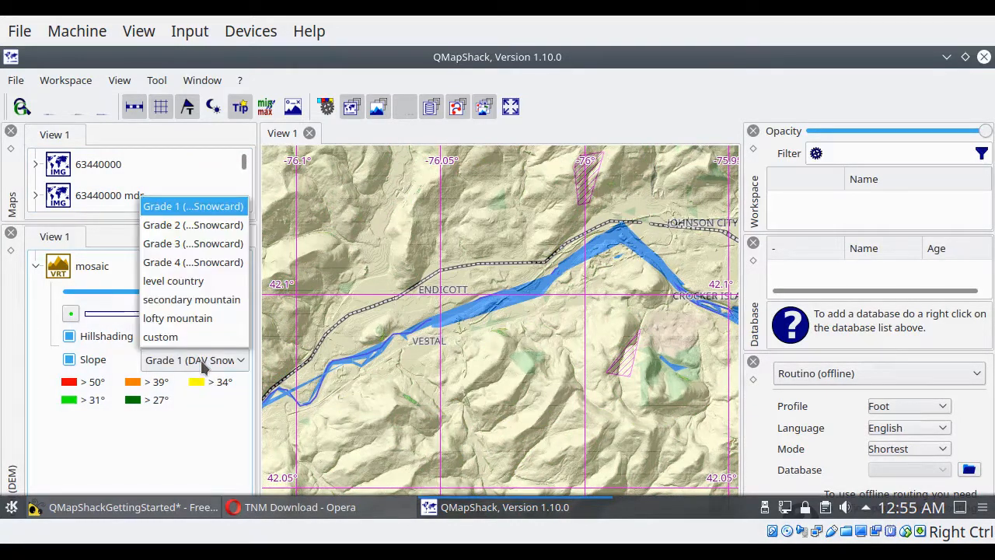
left_click(200, 262)
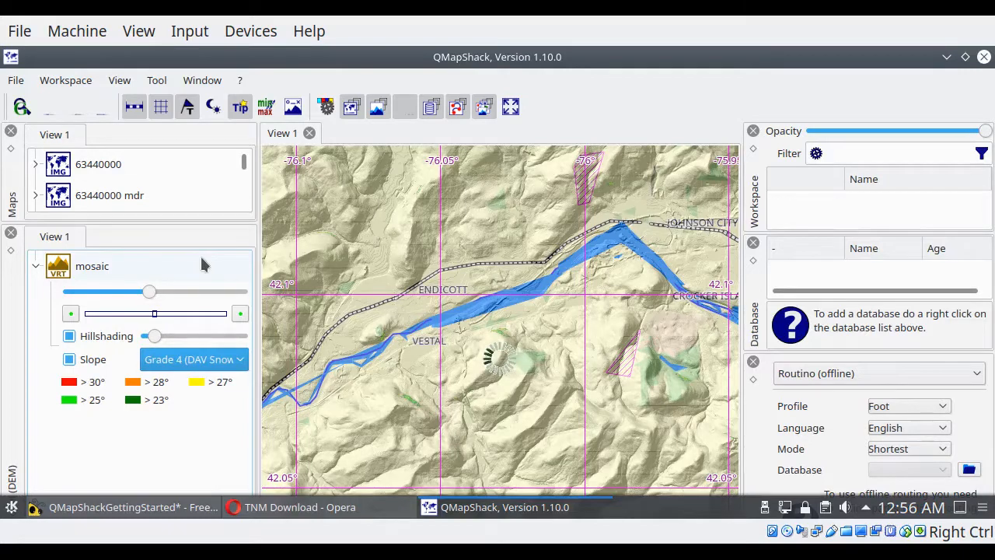
left_click(210, 353)
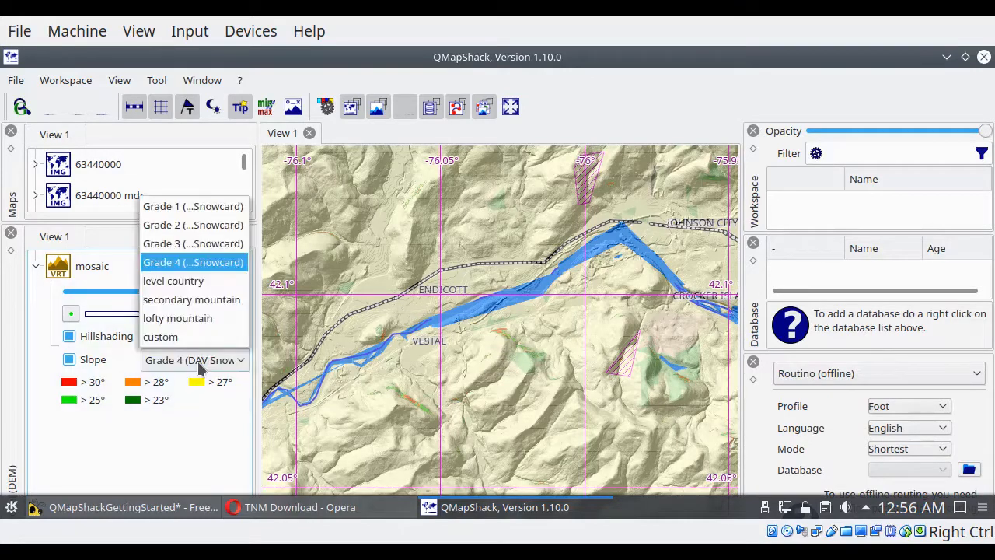
left_click(194, 287)
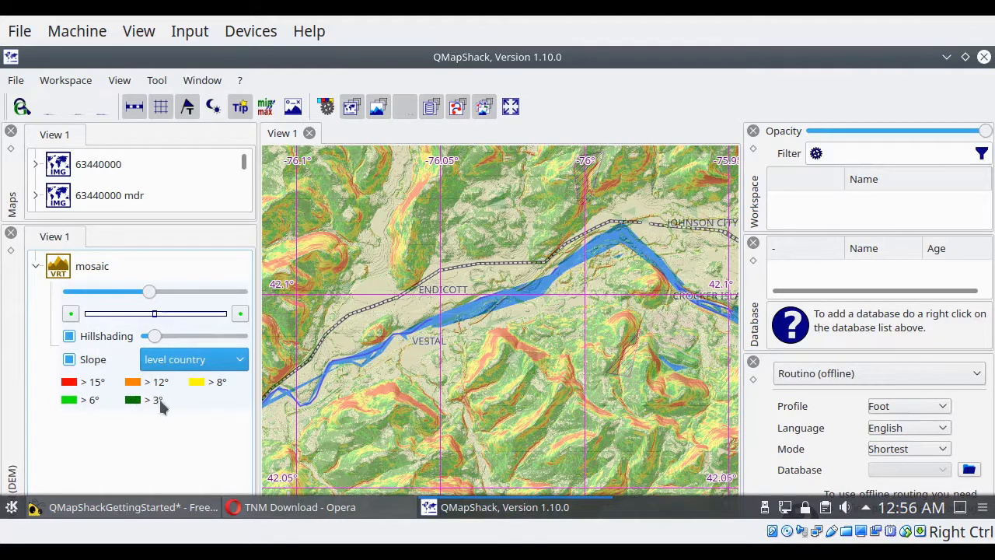
left_click(216, 360)
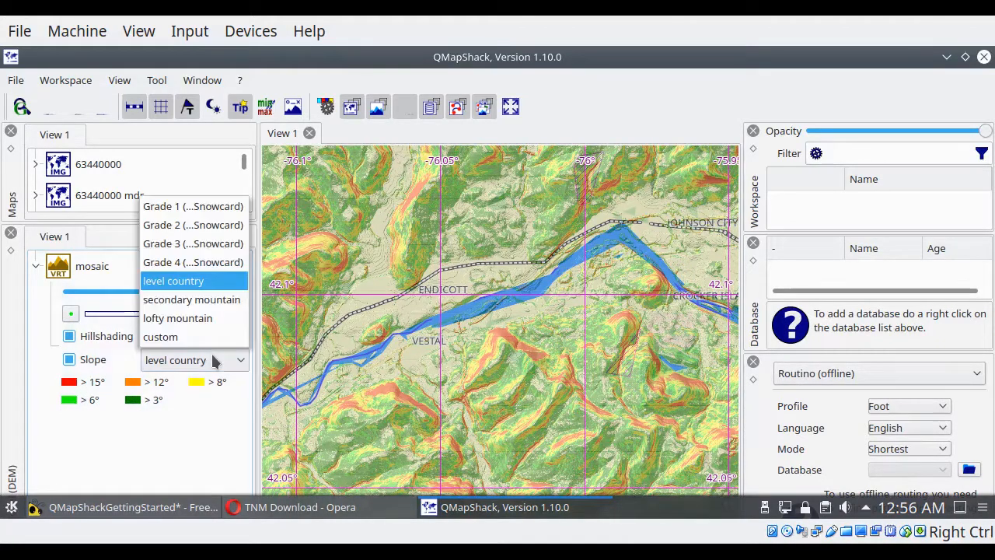
left_click(212, 301)
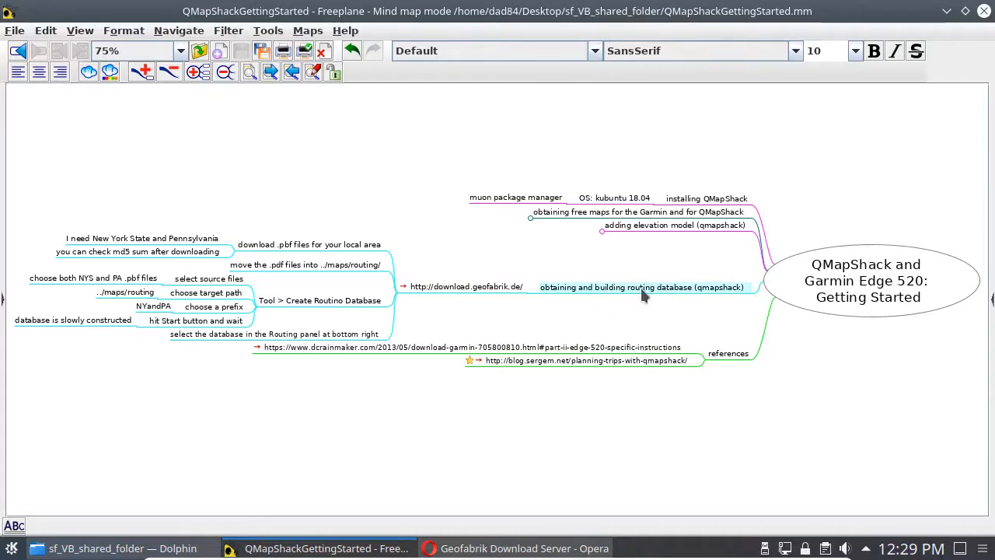
Step: Switch to the Geofabrik Download Server page in Opera, open the North America extracts and find New York in the list
left_click(433, 286)
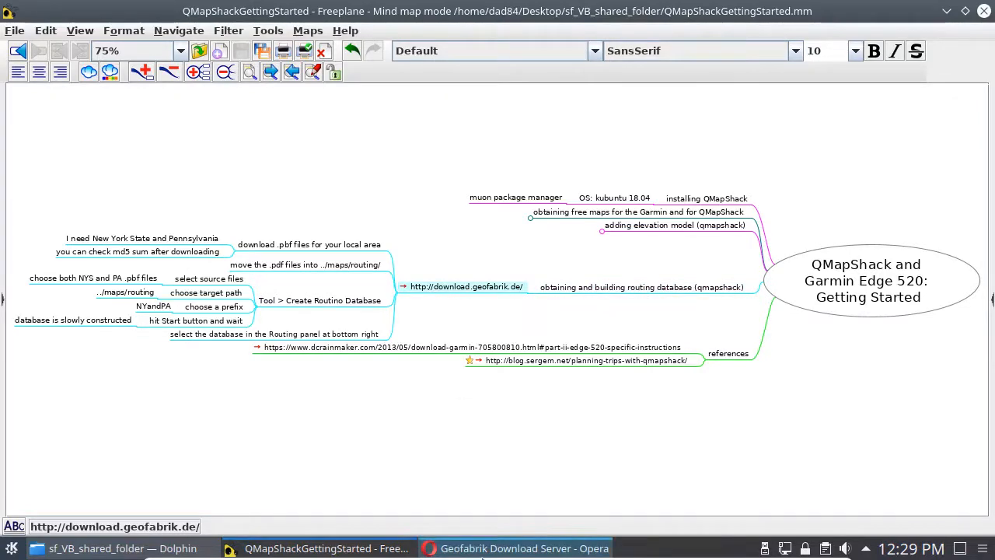
left_click(483, 548)
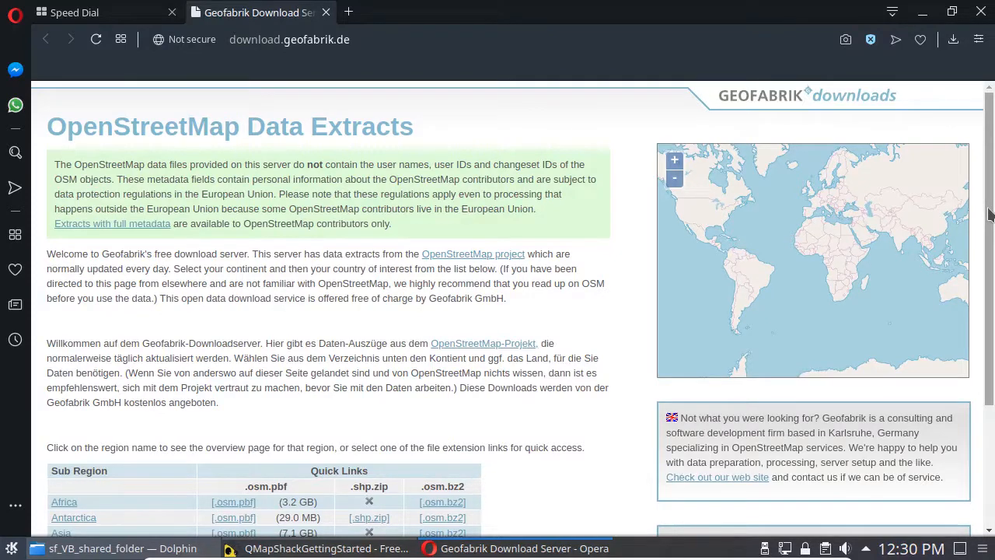
scroll(989, 216, "down", 3)
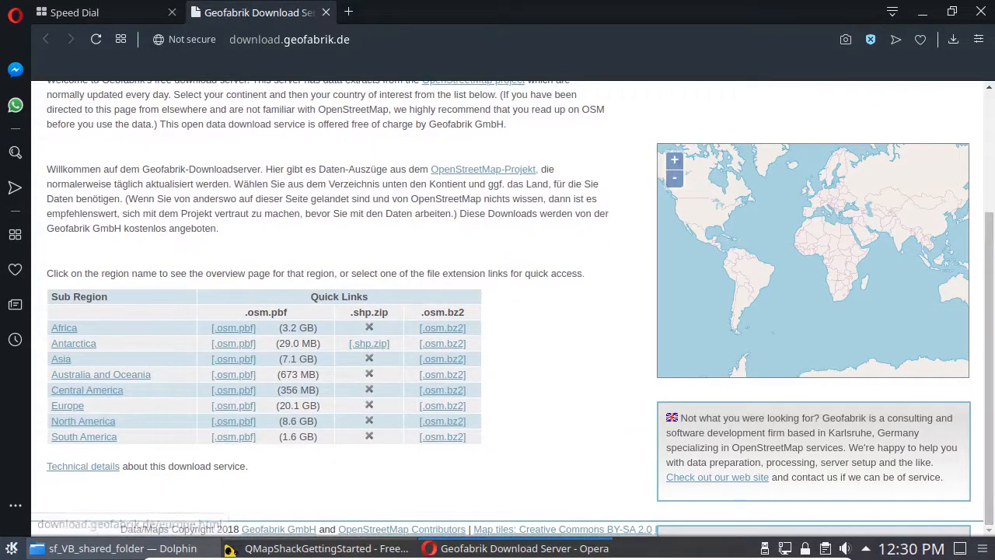
left_click(88, 428)
scroll(82, 431, "down", 10)
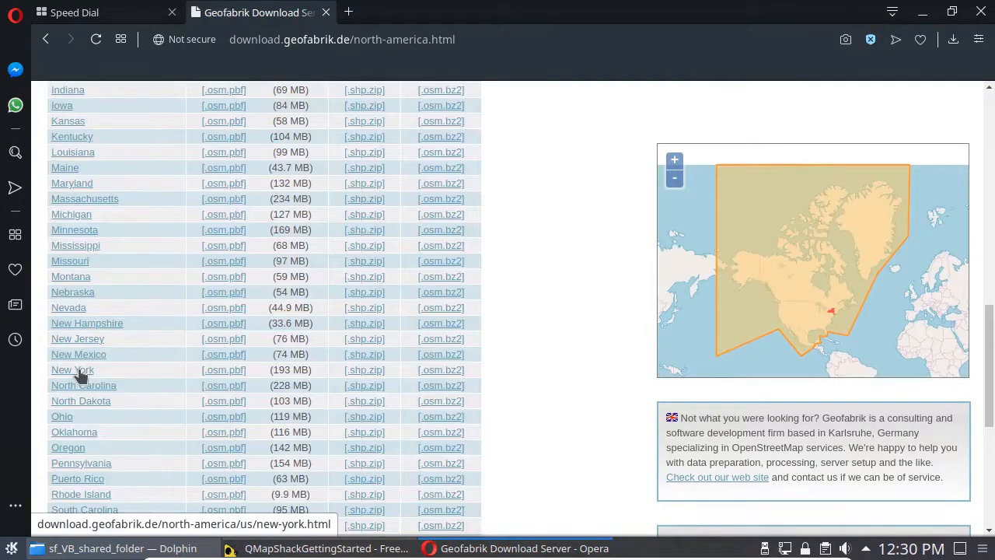
Step: Download new-york-latest.osm.pbf and pennsylvania-latest.osm.pbf from their Geofabrik state pages
middle_click(77, 371)
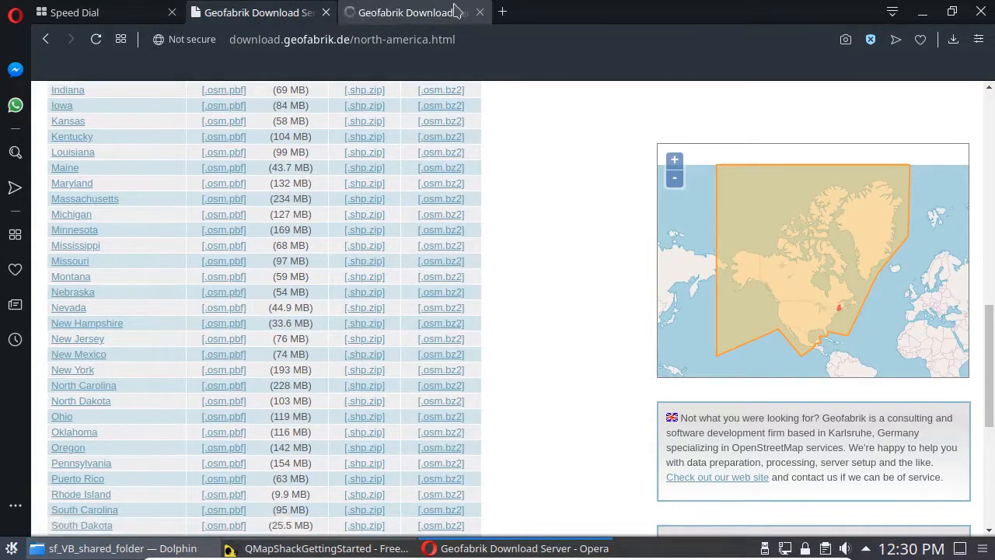
left_click(409, 13)
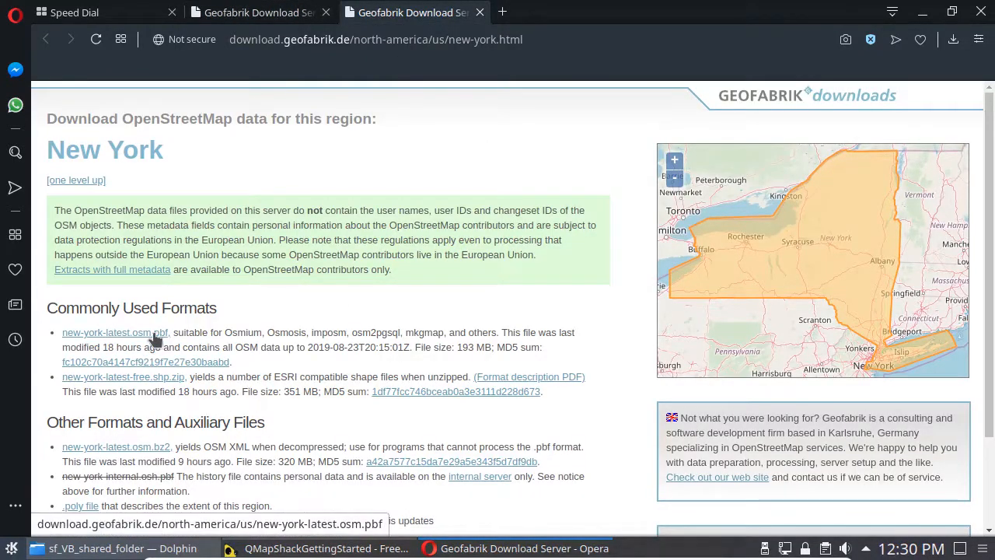
left_click(134, 338)
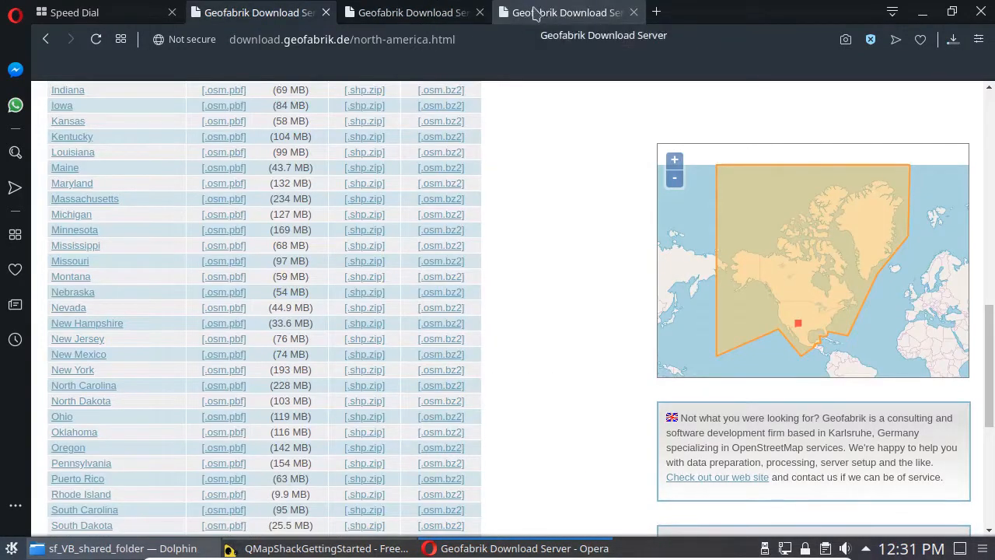
left_click(535, 14)
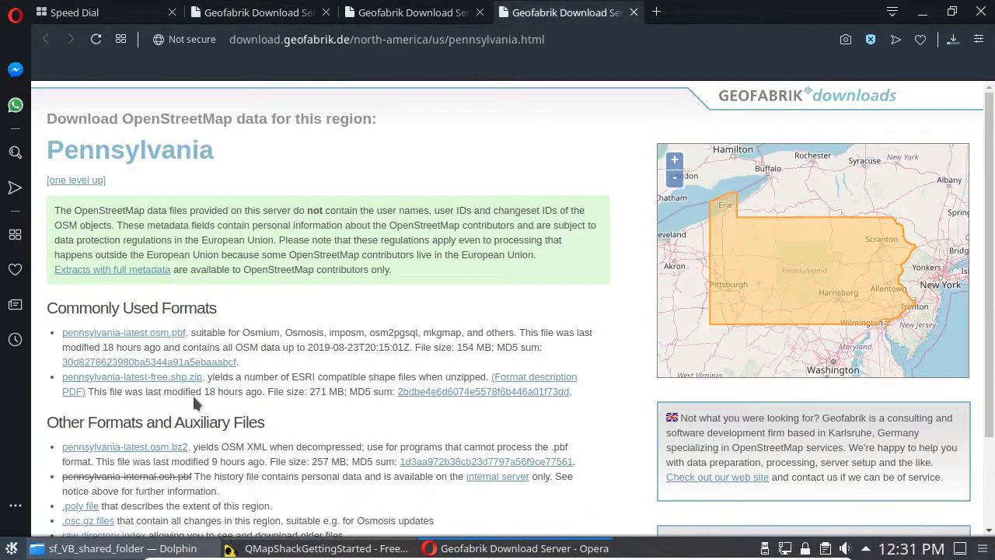
left_click(116, 338)
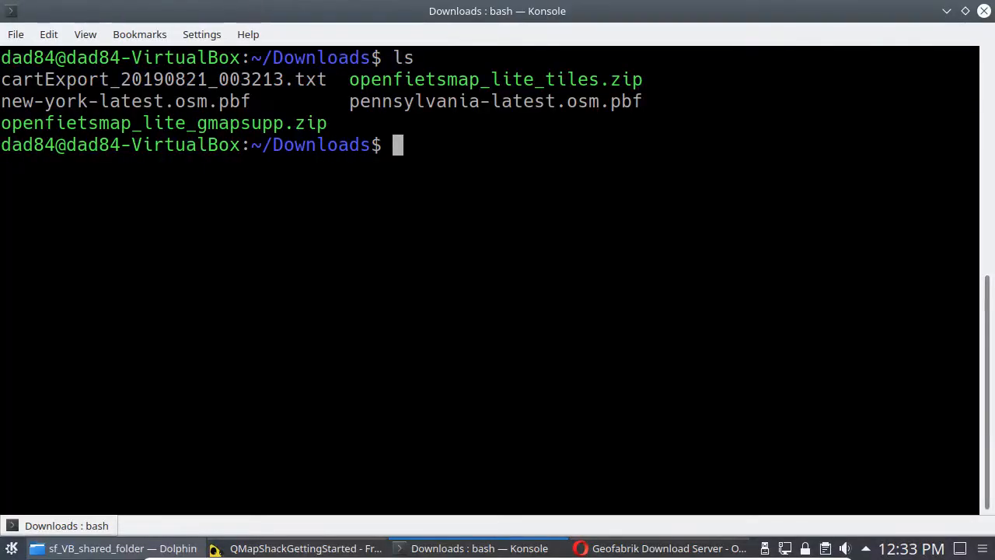
Step: Compute the MD5 sum of new-york-latest.osm.pbf in the terminal and compare it with the checksum published on Geofabrik's New York page
type("md5sum new")
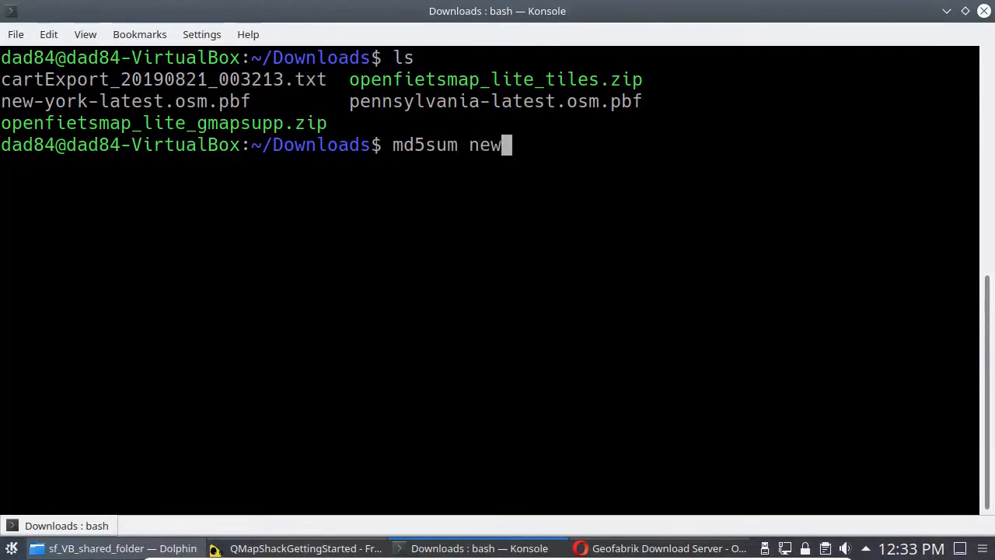
key("Tab")
key("Return")
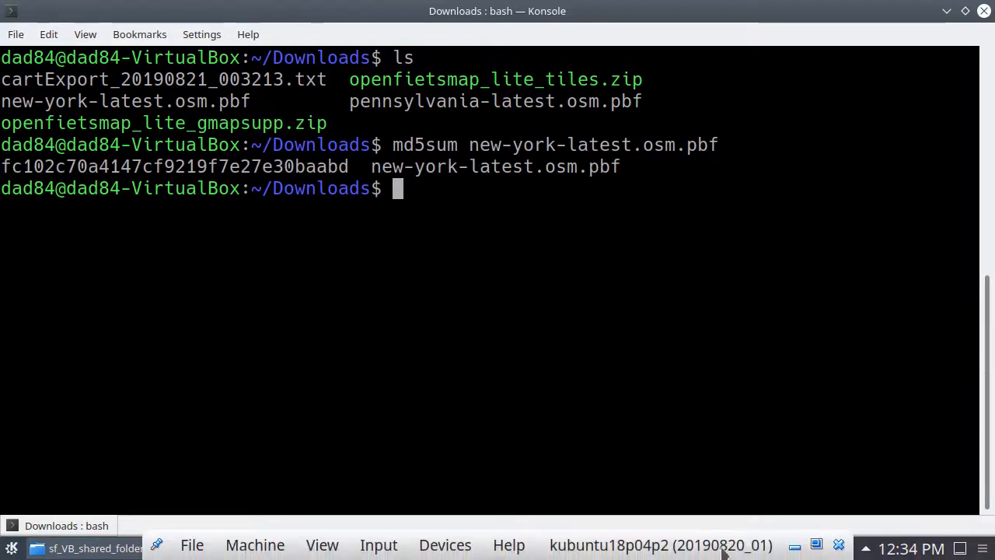
left_click(661, 548)
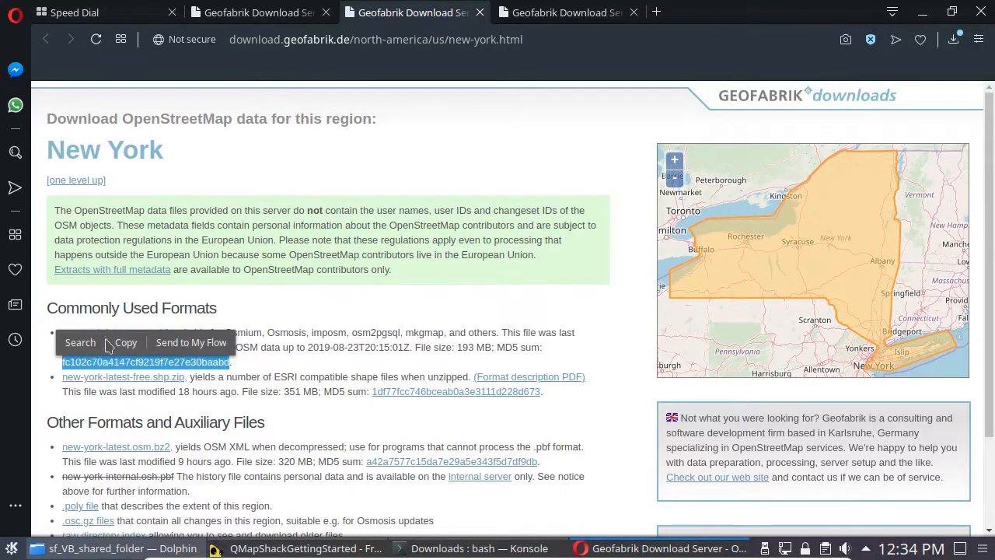
left_click(129, 348)
left_click(504, 554)
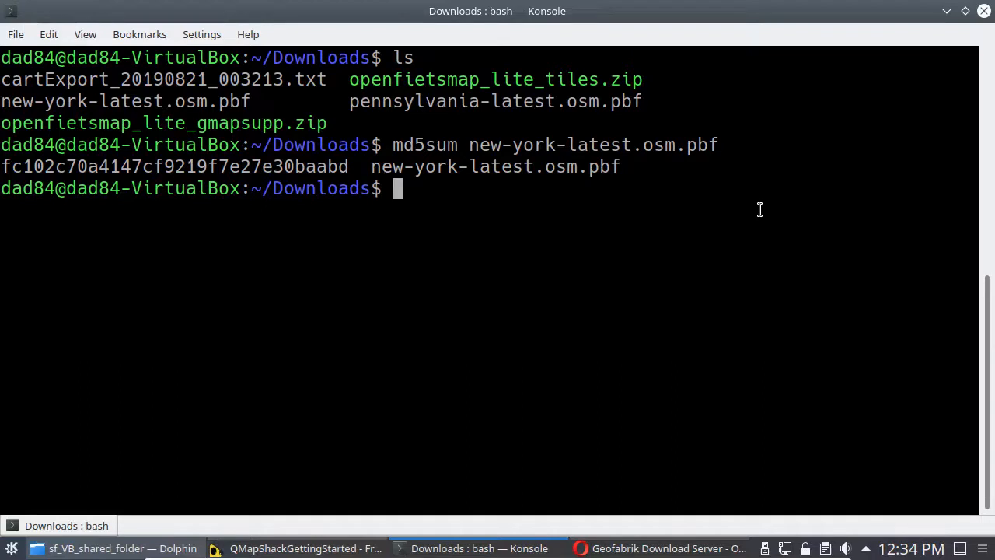
key("ctrl+shift+v")
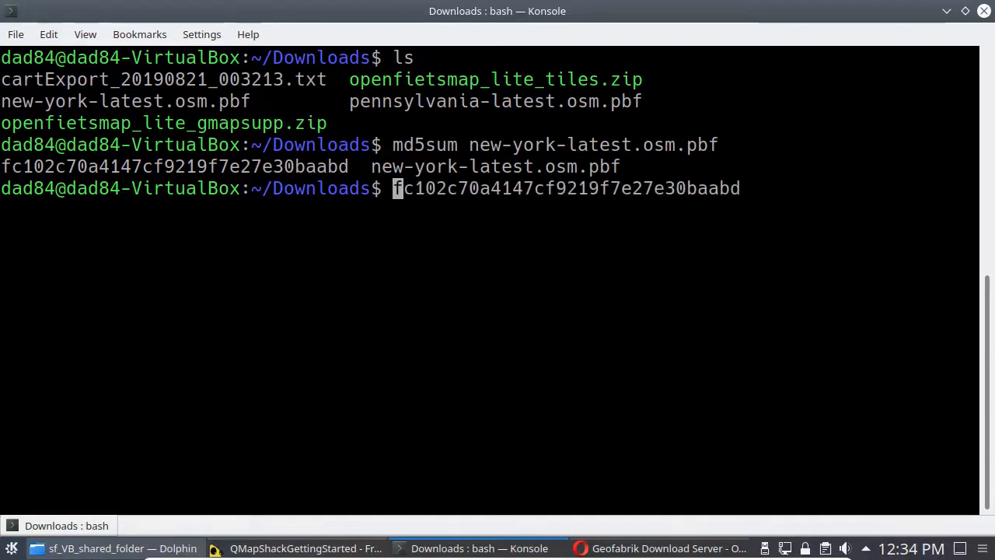
key("ctrl+k")
Step: Compute the MD5 sum of pennsylvania-latest.osm.pbf and compare it with the checksum published on Geofabrik's Pennsylvania page
type("md5sum")
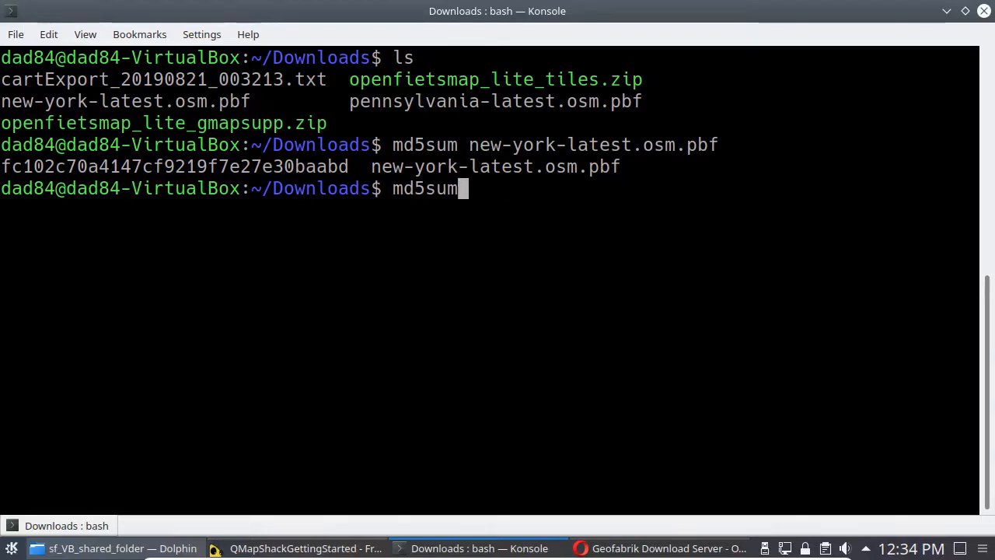
type(" pen")
key("Tab")
key("Return")
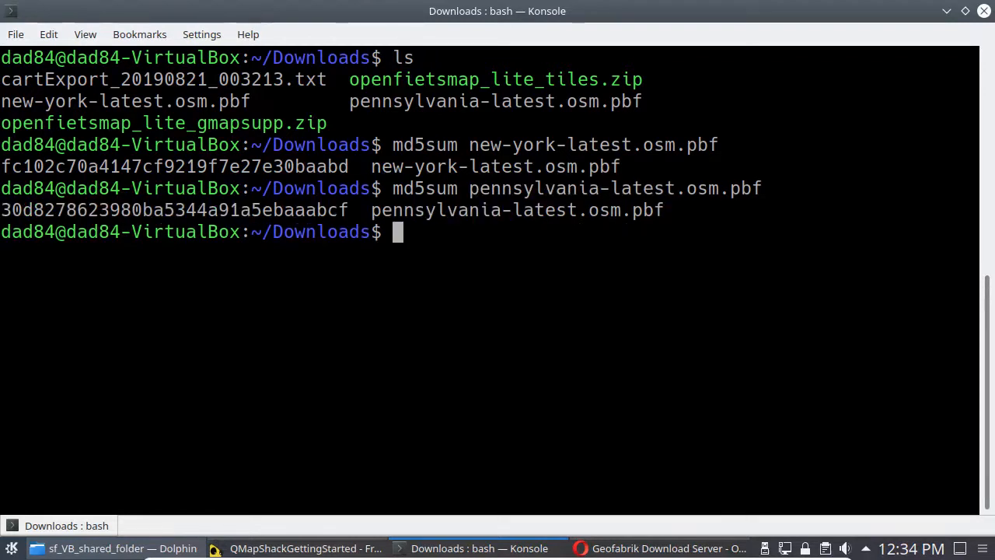
left_click(658, 551)
left_click(554, 11)
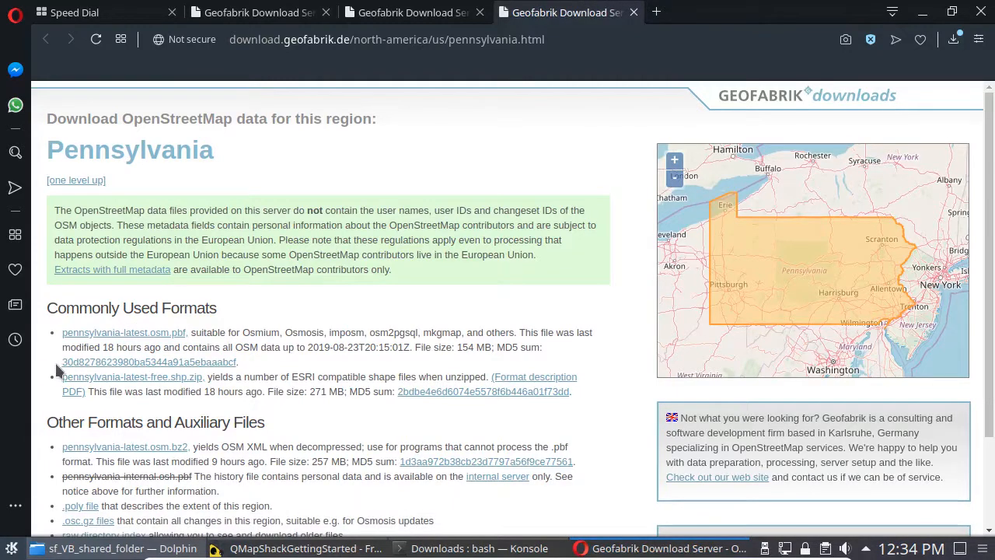
left_click_drag(57, 358, 249, 370)
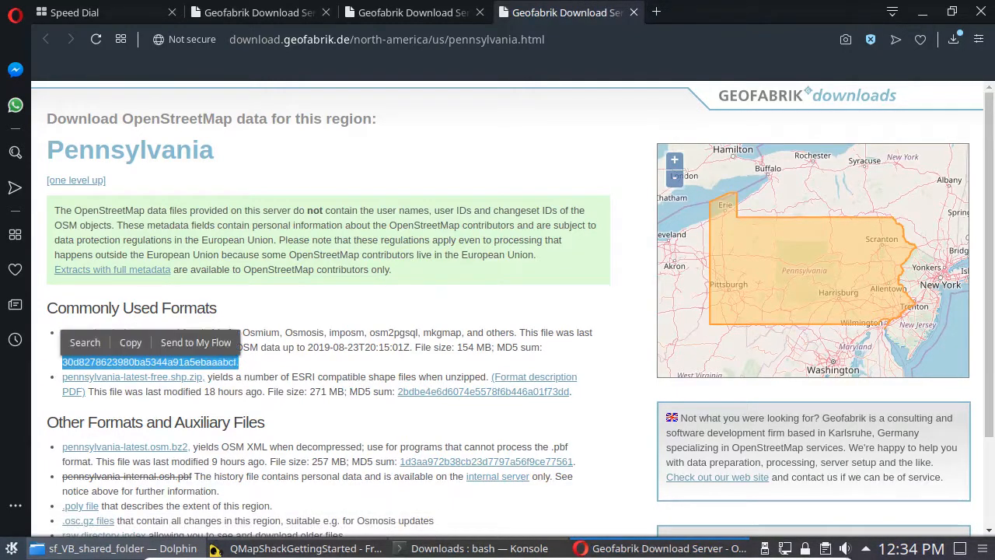
left_click(479, 549)
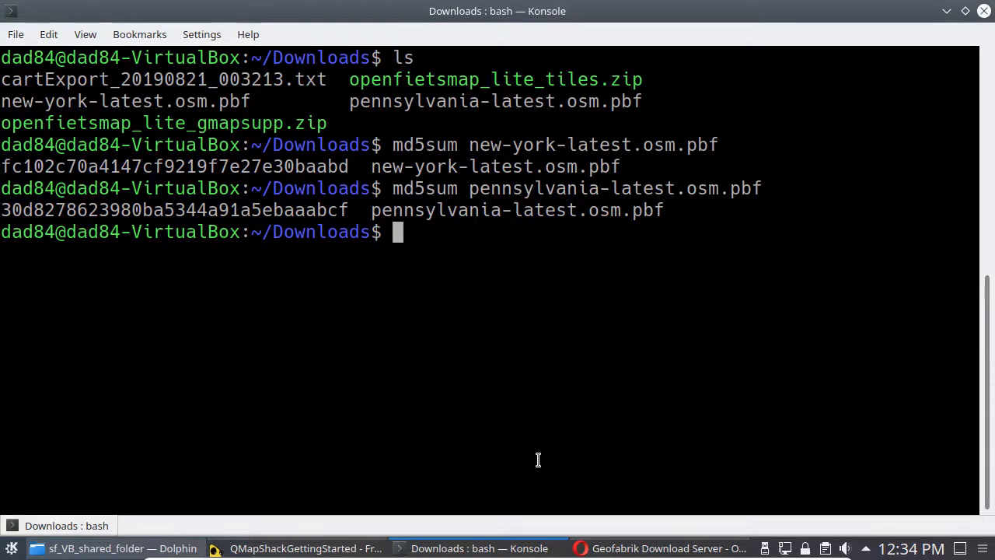
key("ctrl+shift+v")
key("ctrl+c")
Step: Clear the terminal, and start Midnight Commander with ~/Documents/maps shown opposite ~/Downloads
type("clear")
key("Return")
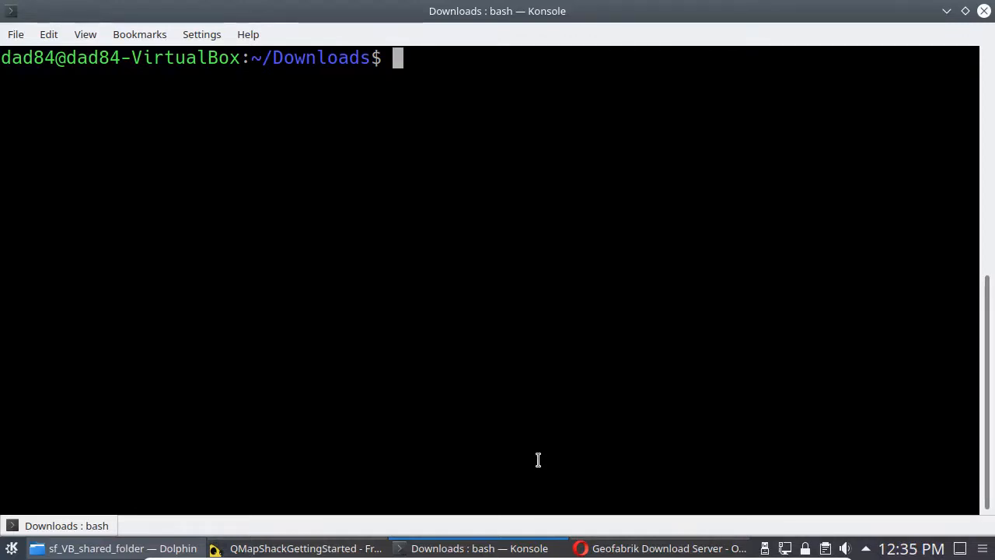
type("mc")
key("Return")
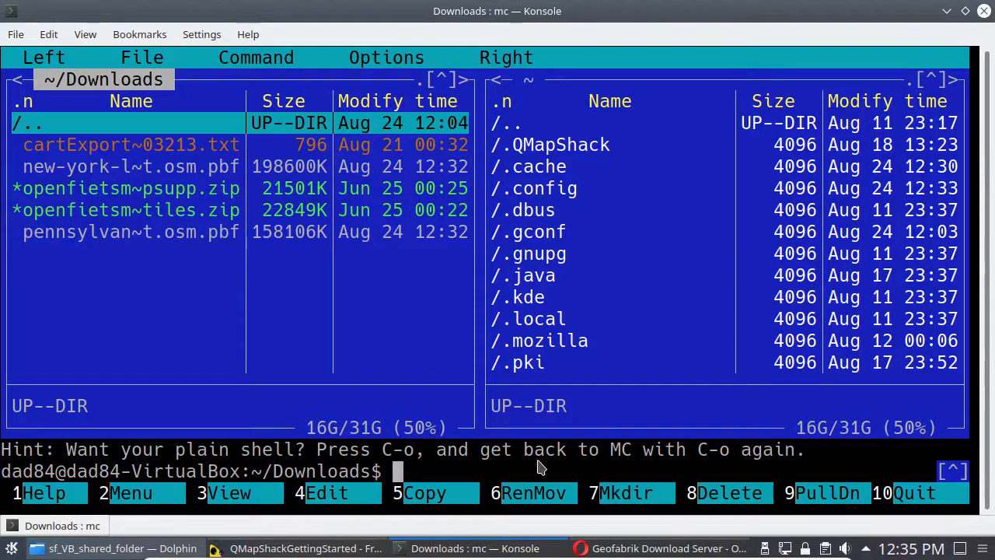
key("Tab")
key("Down")
key("Down")
key("Down")
key("Down")
key("Down")
key("Down")
key("Down")
key("Down")
key("Down")
key("Down")
key("Down")
key("Down")
key("Down")
key("Down")
key("Down")
key("Down")
key("Down")
key("Down")
key("Down")
key("Down")
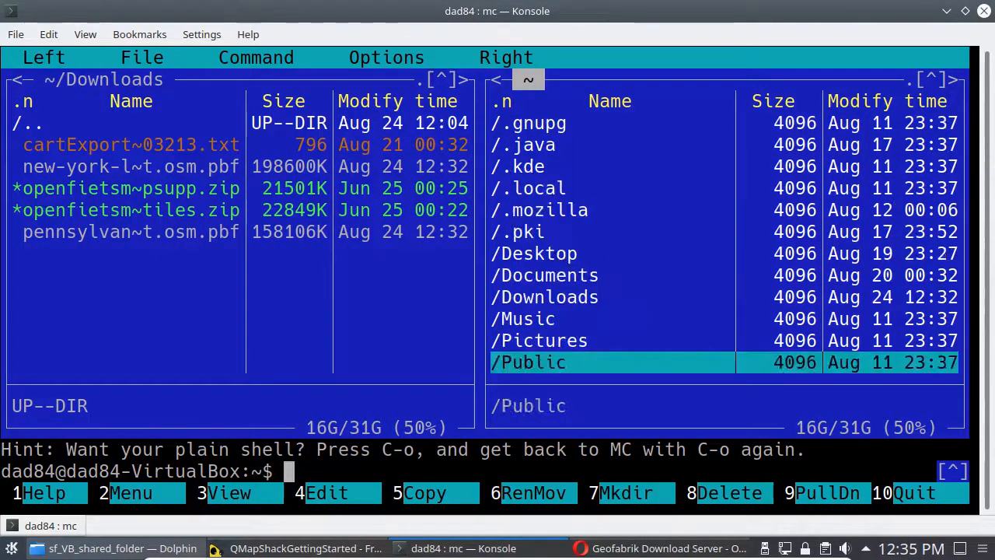
key("Up")
key("Up")
key("Up")
key("Up")
key("Up")
key("Up")
key("Up")
key("Up")
key("Up")
key("Up")
key("Up")
key("Up")
key("Up")
key("Up")
key("Up")
key("Up")
key("Up")
key("Up")
key("Up")
key("Up")
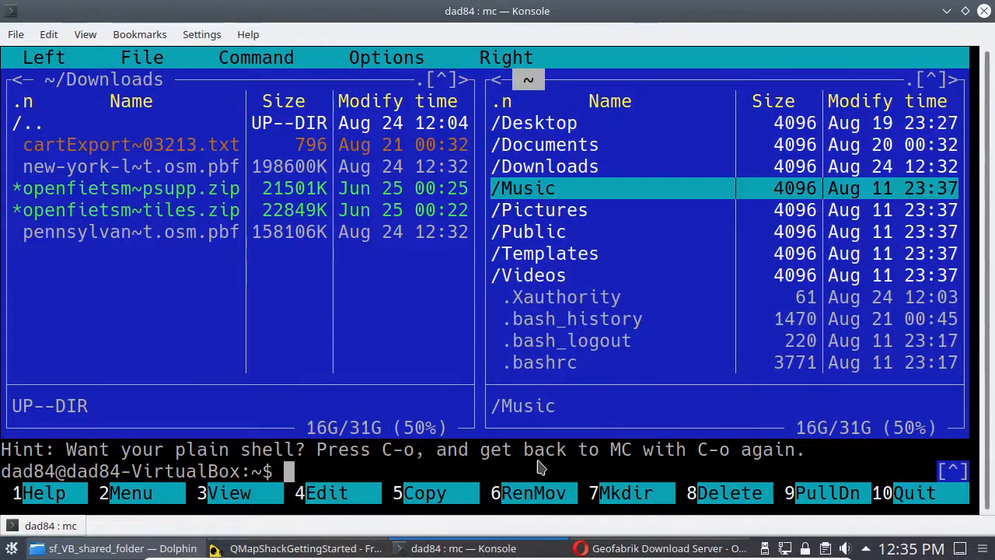
key("Return")
key("Return")
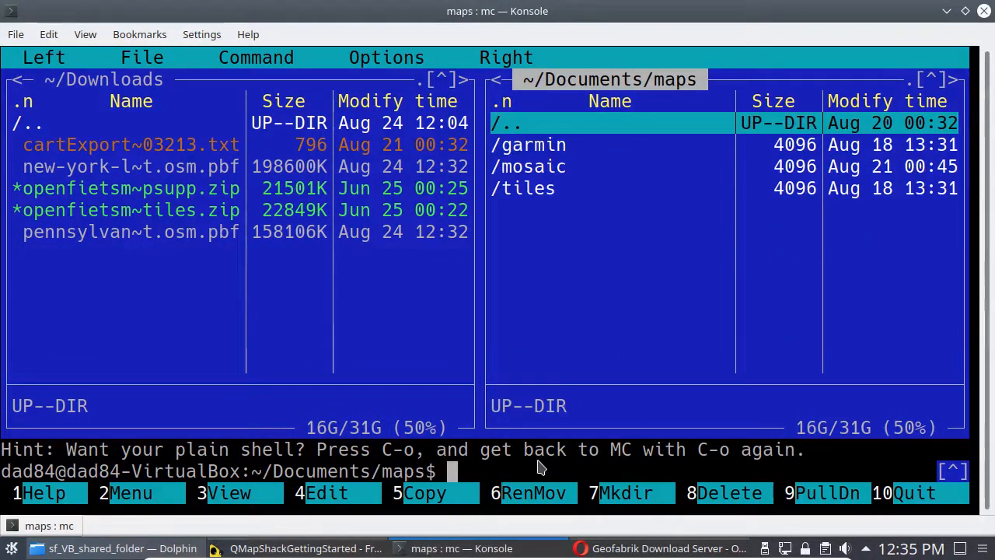
Step: Create a directory named routing in ~/Documents/maps and enter it
key("F7")
type("routing")
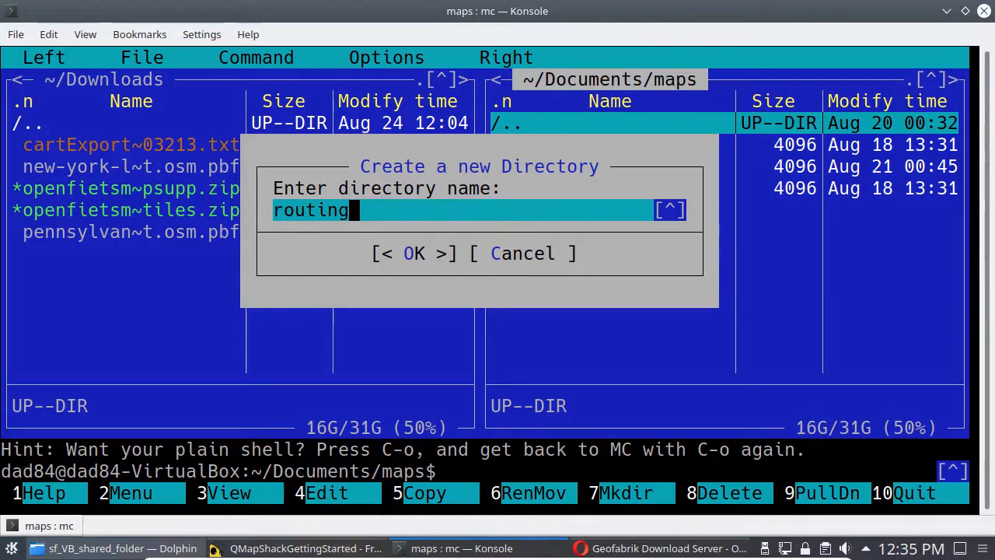
key("Return")
key("Return")
Step: Move new-york-latest.osm.pbf and pennsylvania-latest.osm.pbf from ~/Downloads to ~/Documents/maps/routing, and exit the terminal
key("Tab")
key("Down")
key("Down")
key("Down")
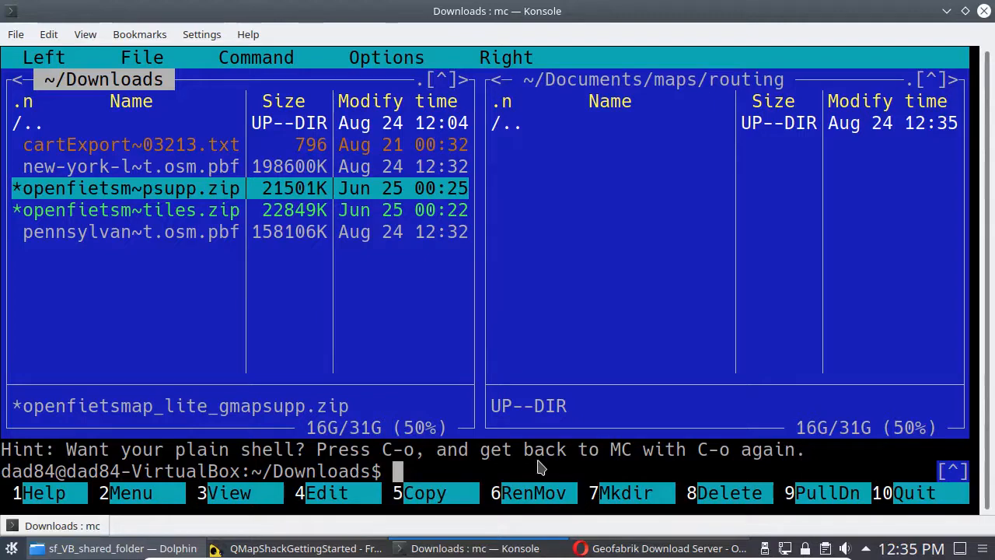
key("Up")
key("F6")
key("Return")
key("Down")
key("Down")
key("F6")
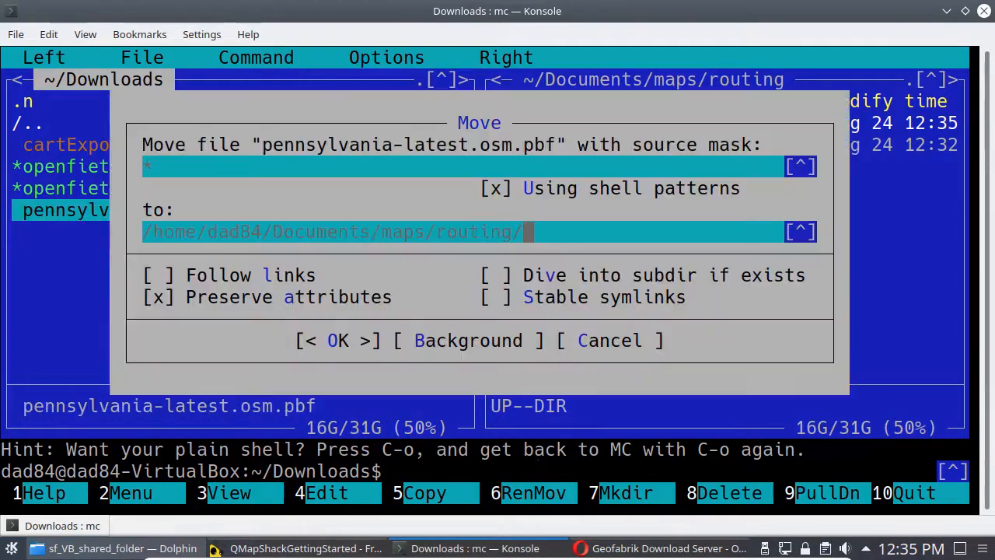
key("Return")
type("exi")
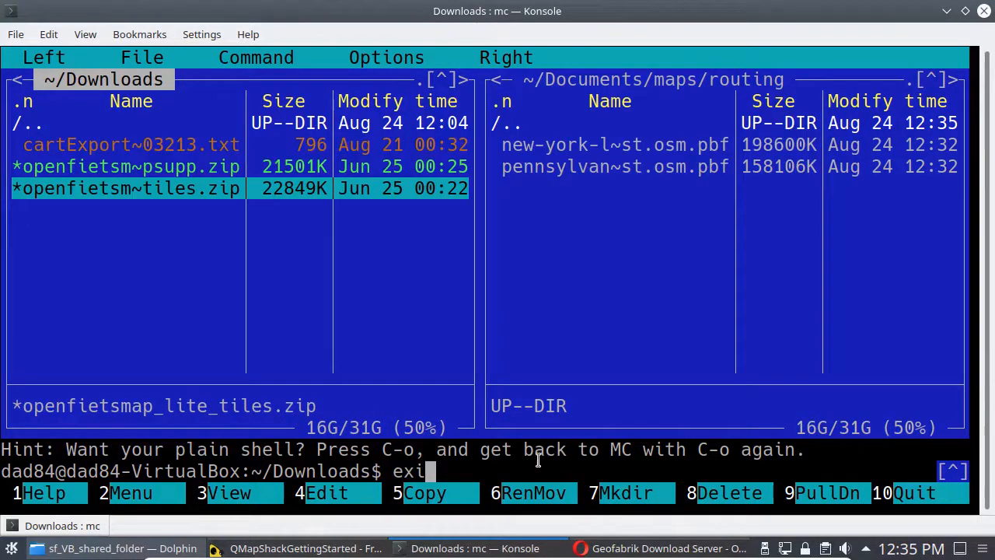
type("t")
key("Return")
Step: Switch to Opera, clear its download list and close all its tabs
key("alt+Tab")
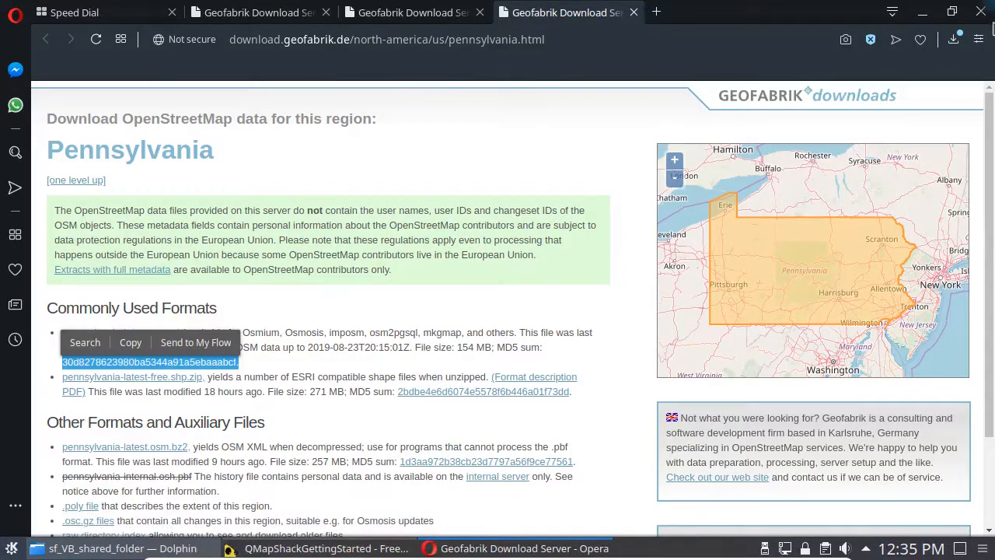
left_click(955, 41)
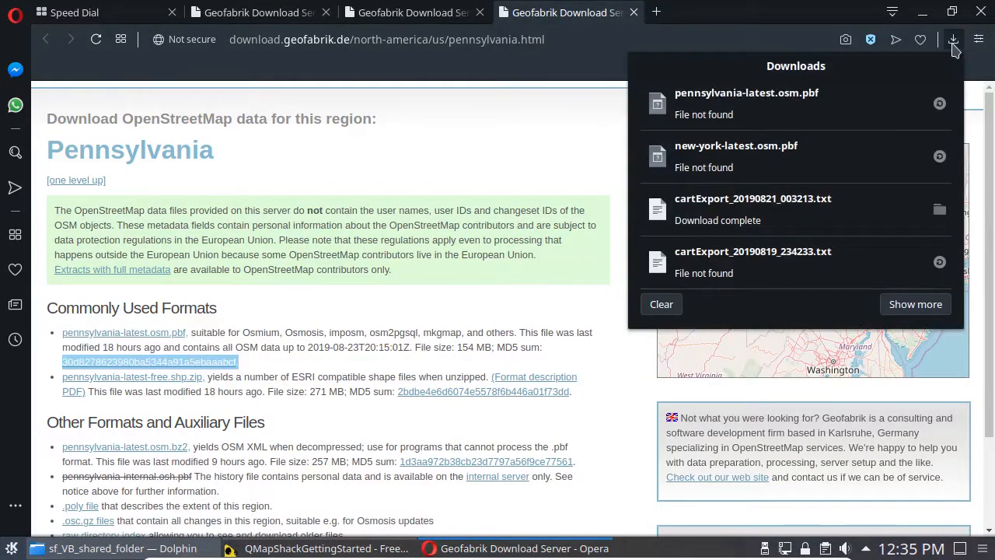
left_click(661, 305)
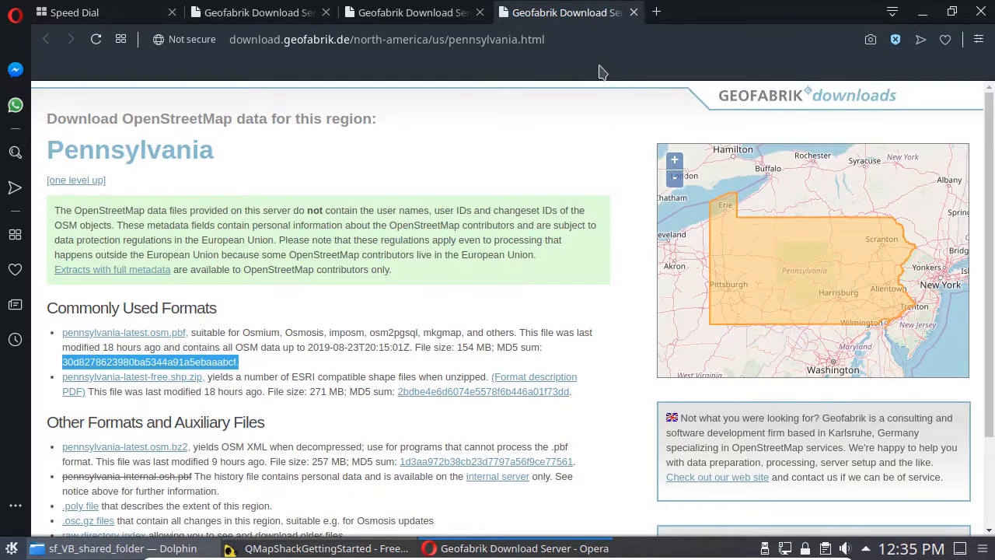
key("ctrl+w")
key("ctrl+w")
key("ctrl+w")
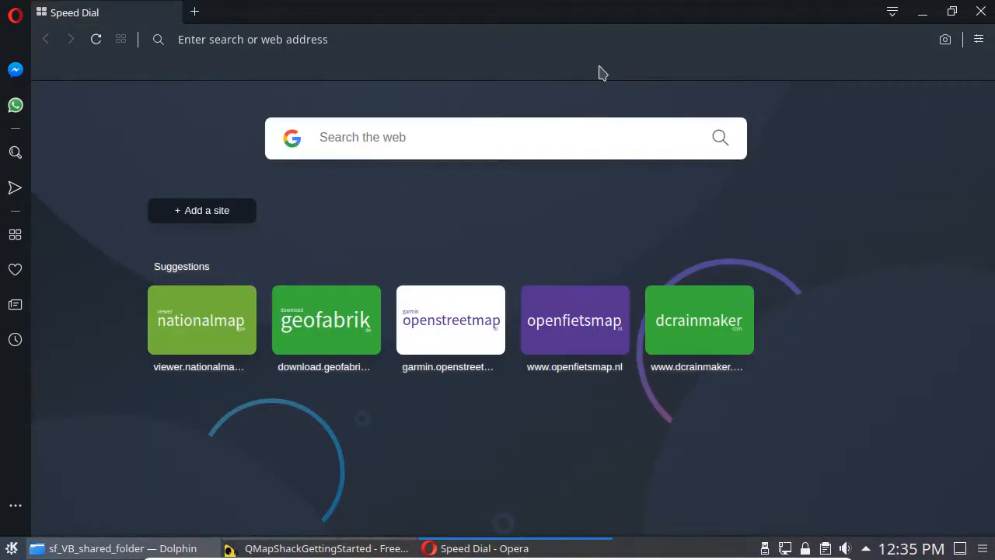
key("ctrl+w")
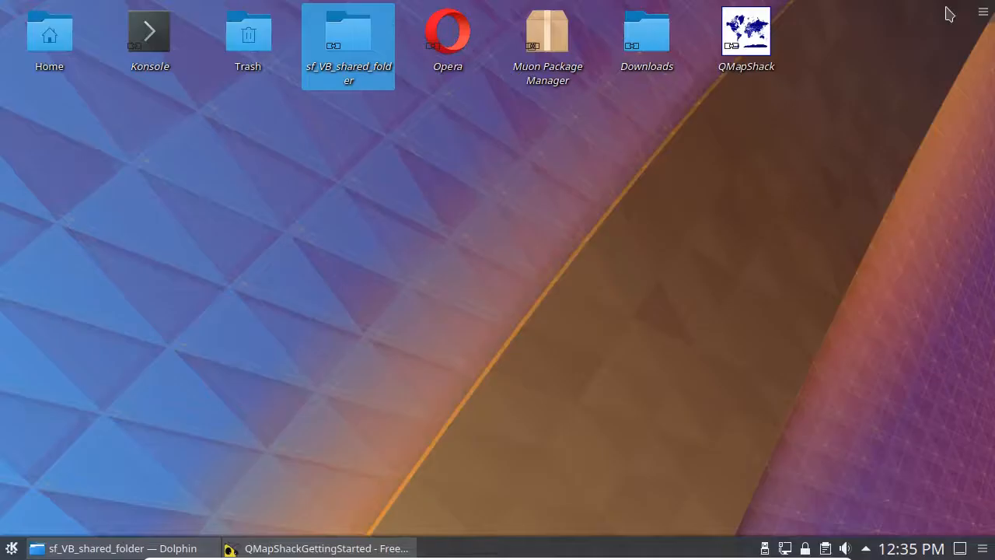
Step: Minimize the Freeplane mind map, and launch QMapShack with its Create Routino Database tool open
left_click(946, 10)
double_click(732, 38)
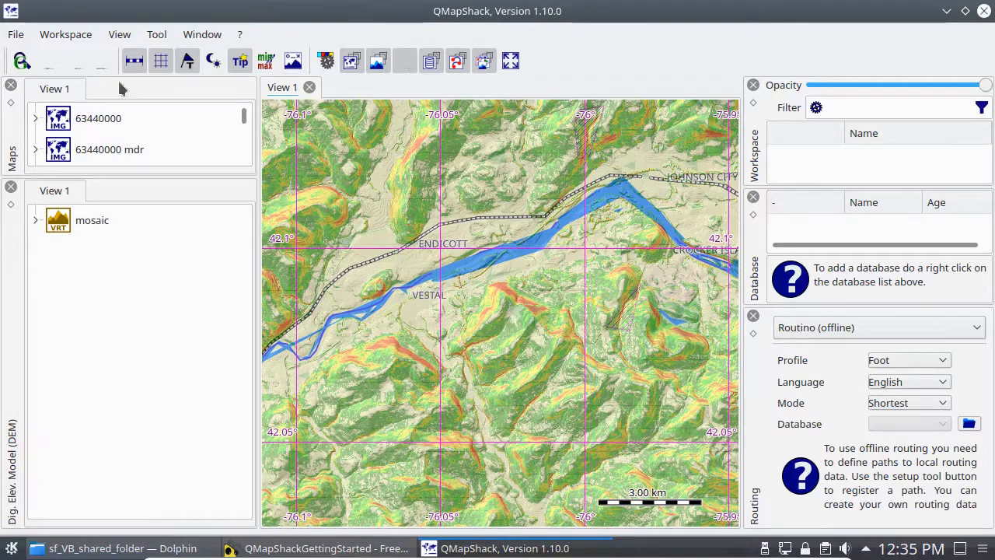
left_click(161, 36)
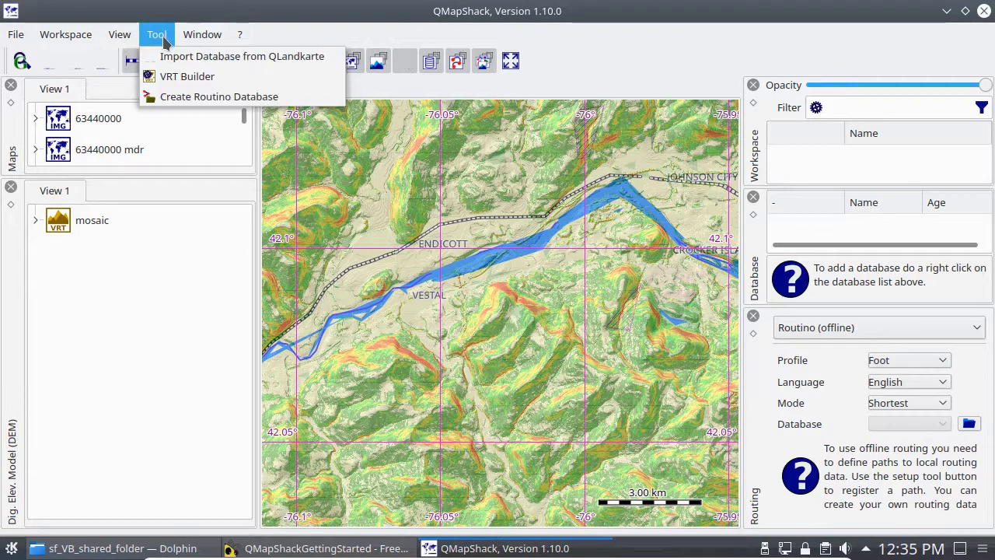
left_click(175, 98)
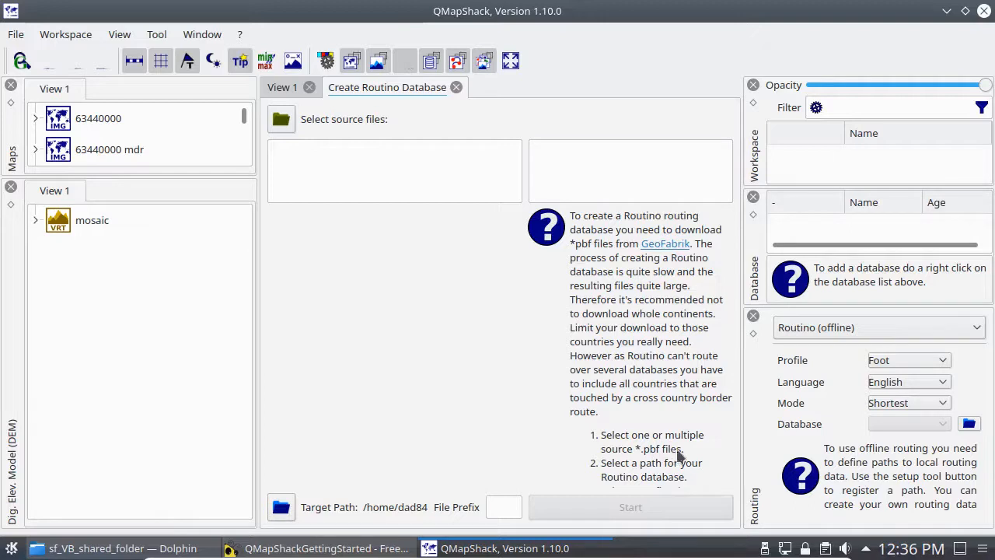
Step: Add new-york-latest.osm.pbf and pennsylvania-latest.osm.pbf from ~/Documents/maps/routing as source files for the Routino database
left_click(290, 123)
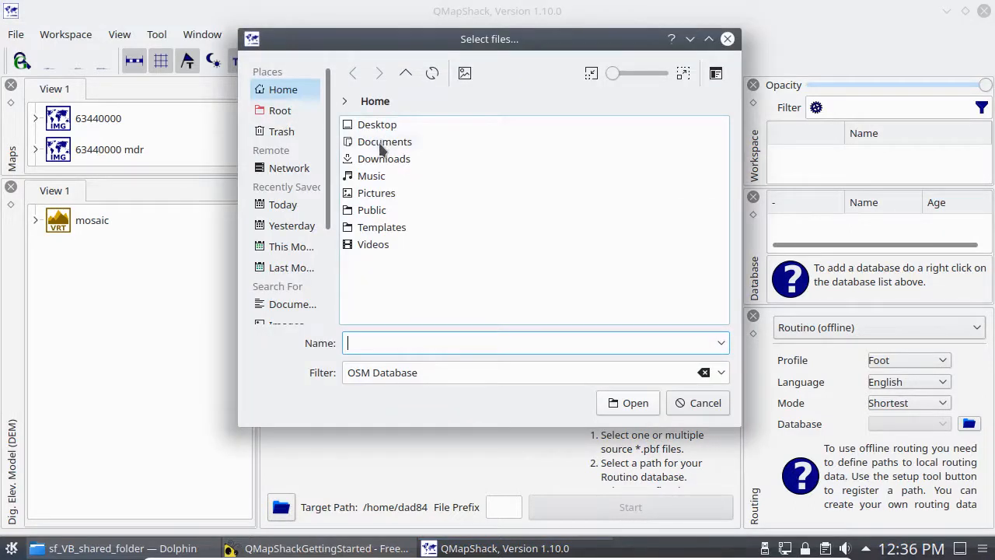
double_click(381, 142)
double_click(366, 126)
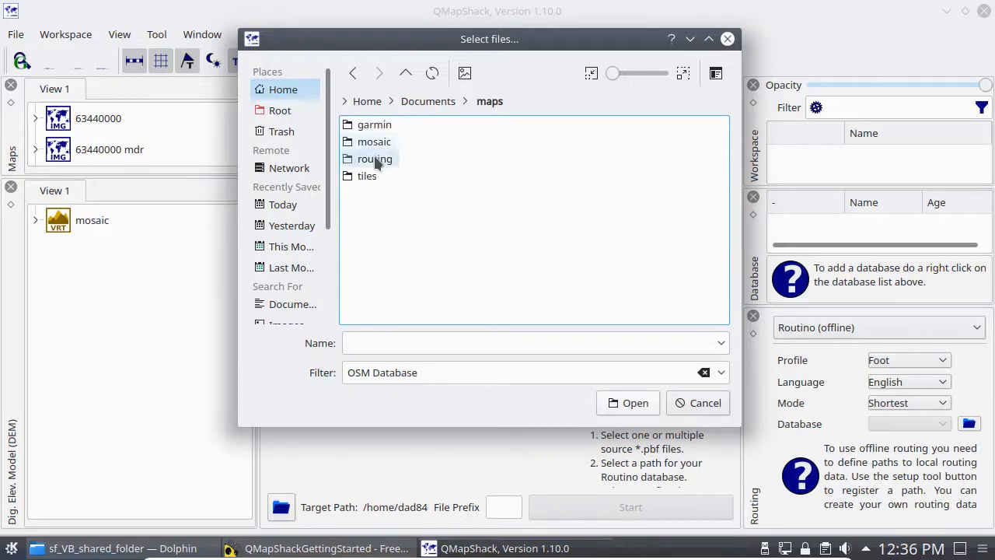
double_click(374, 158)
left_click_drag(374, 156, 525, 116)
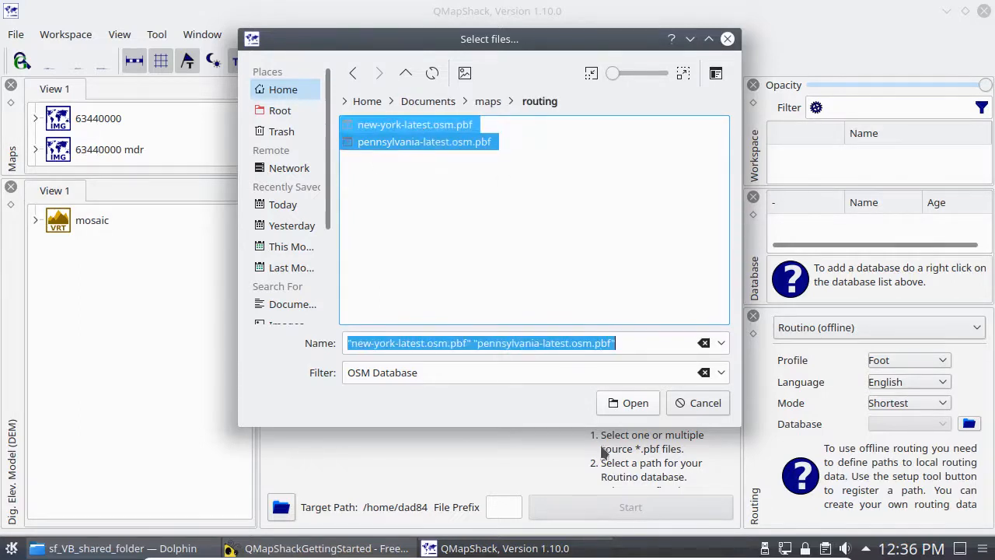
left_click(634, 403)
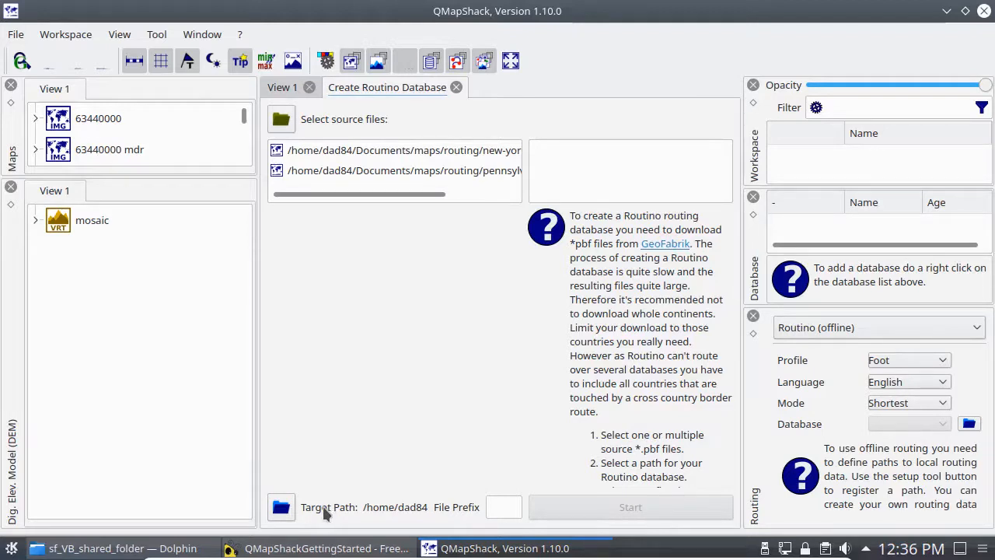
Step: Set the Routino database's target path to ~/Documents/maps/routing
left_click(281, 509)
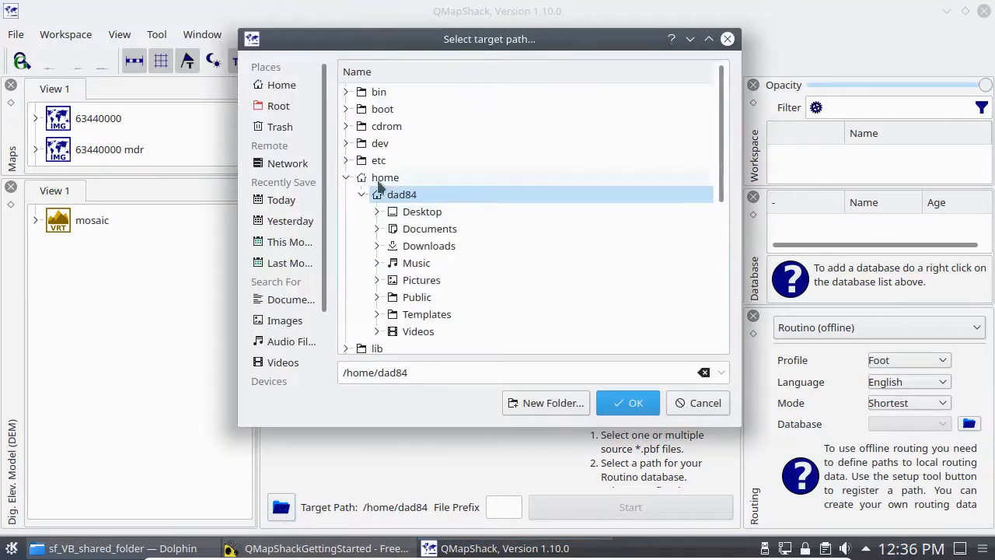
left_click(424, 229)
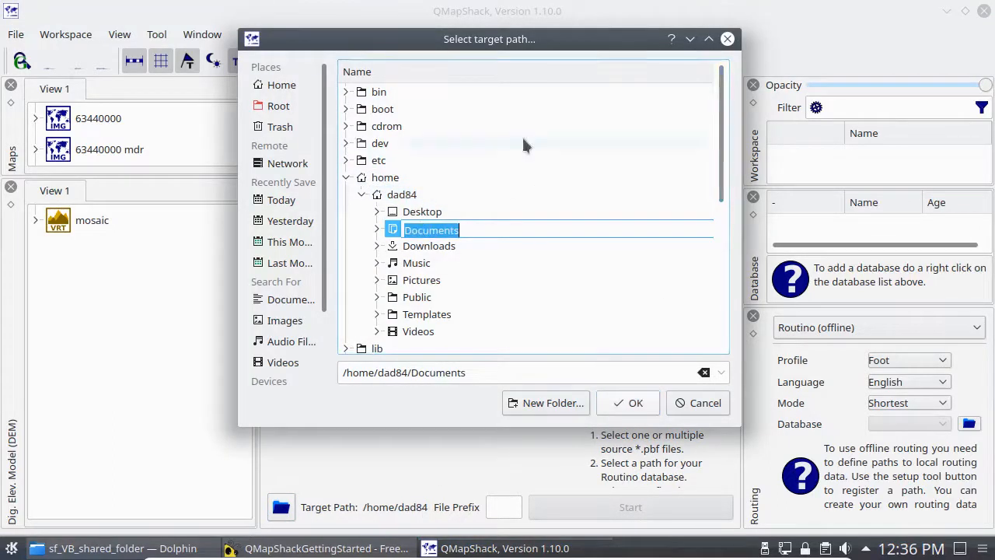
left_click(378, 228)
left_click(393, 246)
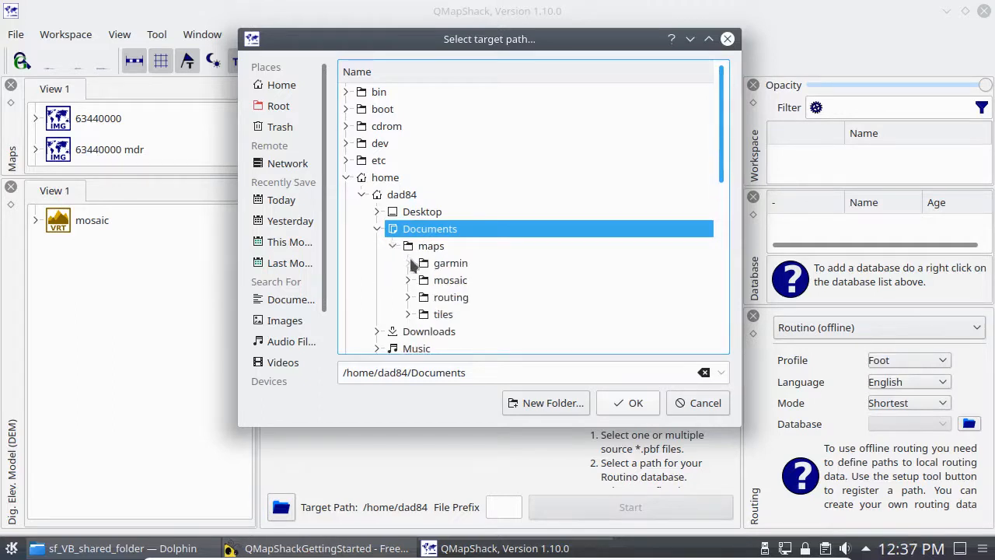
left_click(451, 297)
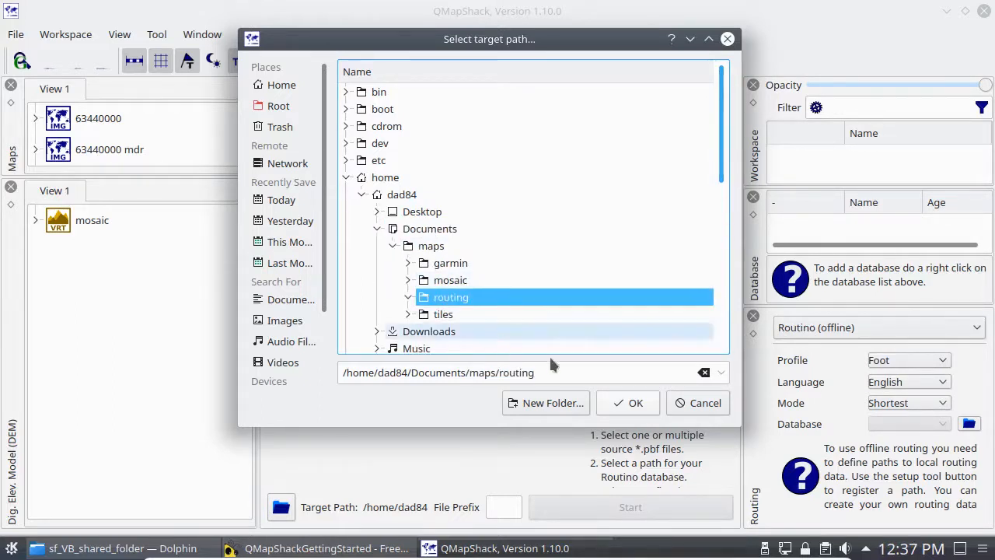
left_click(627, 403)
Step: Set the database file prefix to NYandPA and start building the Routino database
left_click(610, 508)
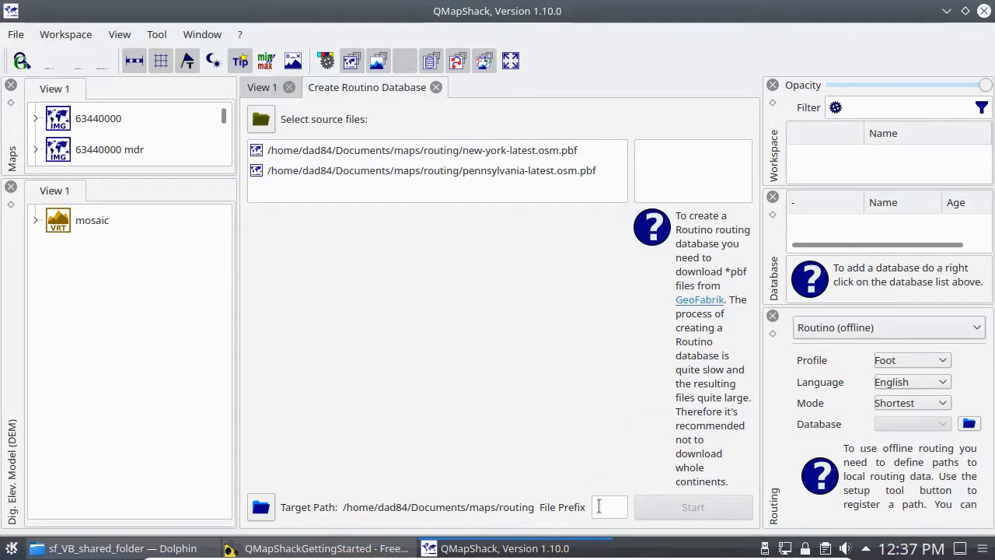
type("NY")
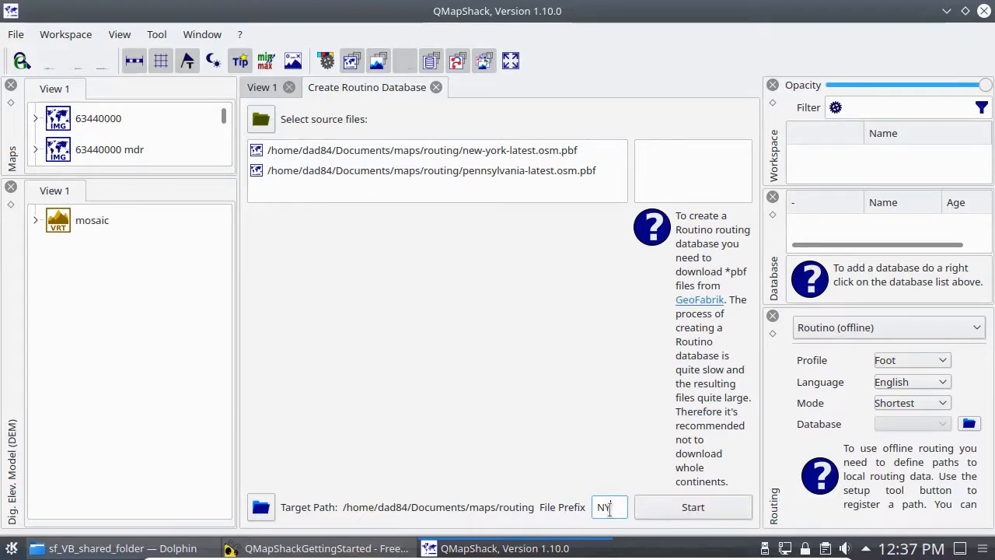
type("andPA")
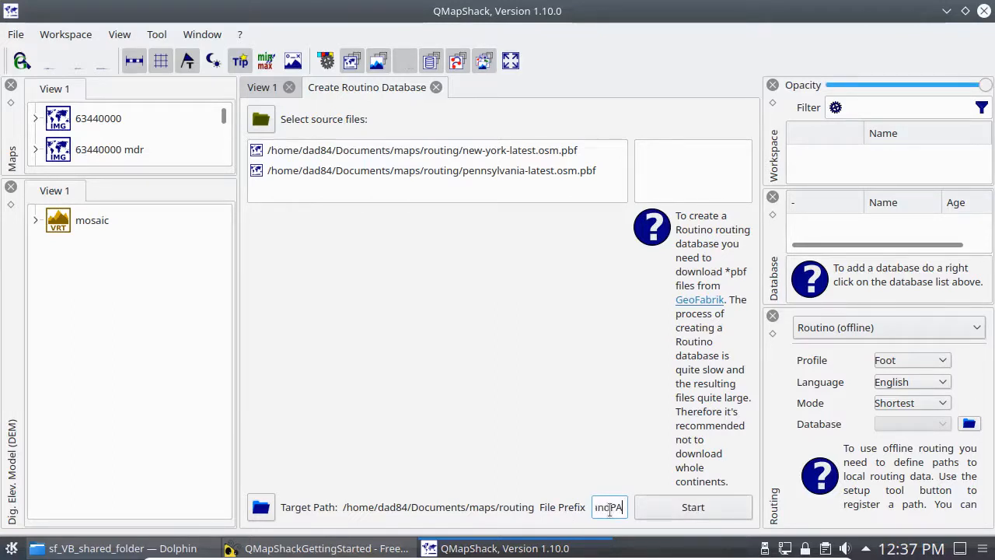
left_click(679, 507)
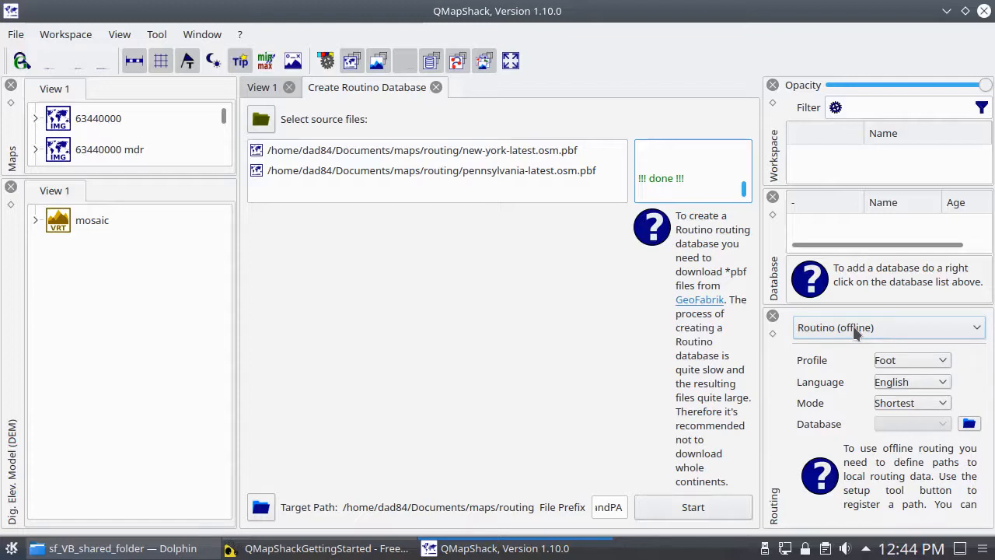
Step: Set the offline Routino routing profile to Bicycle
left_click(917, 354)
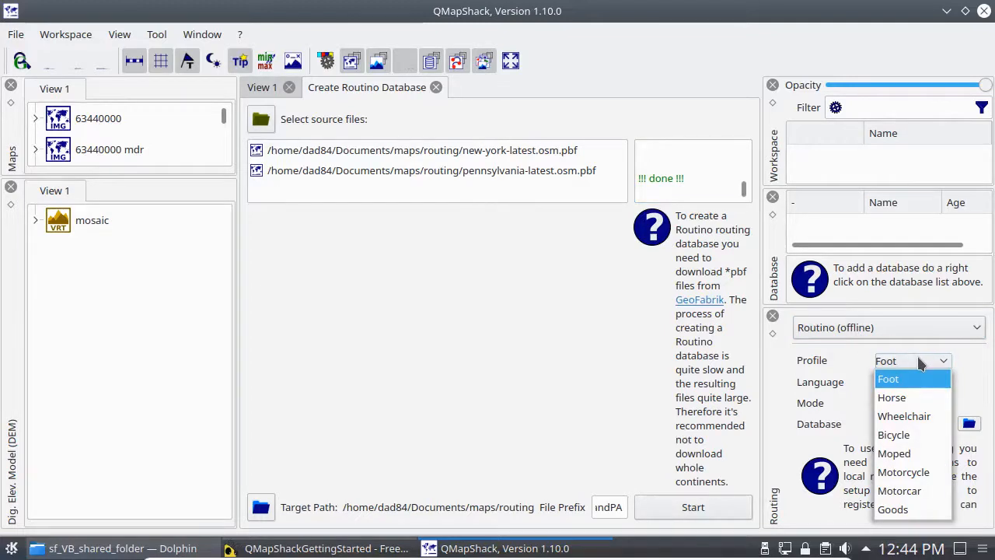
left_click(921, 374)
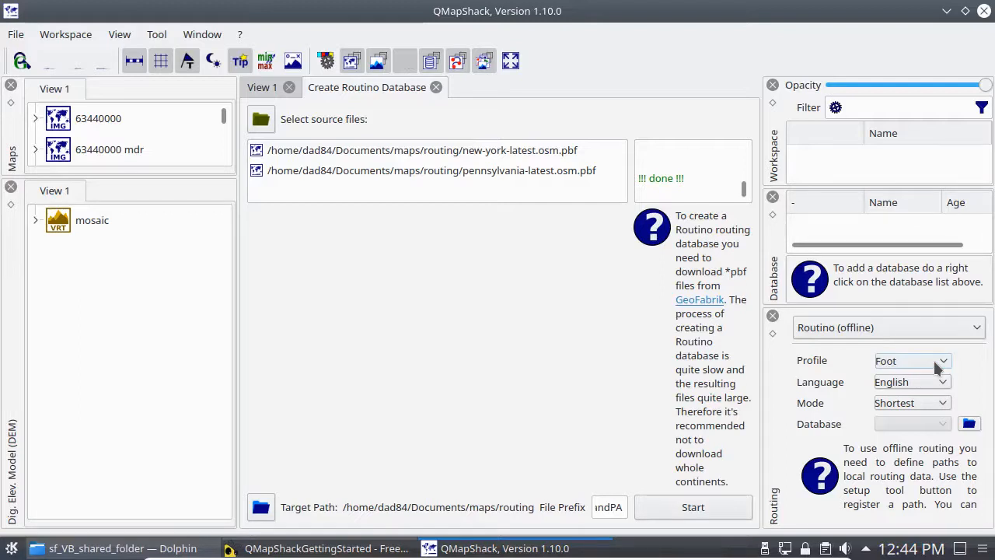
left_click(934, 360)
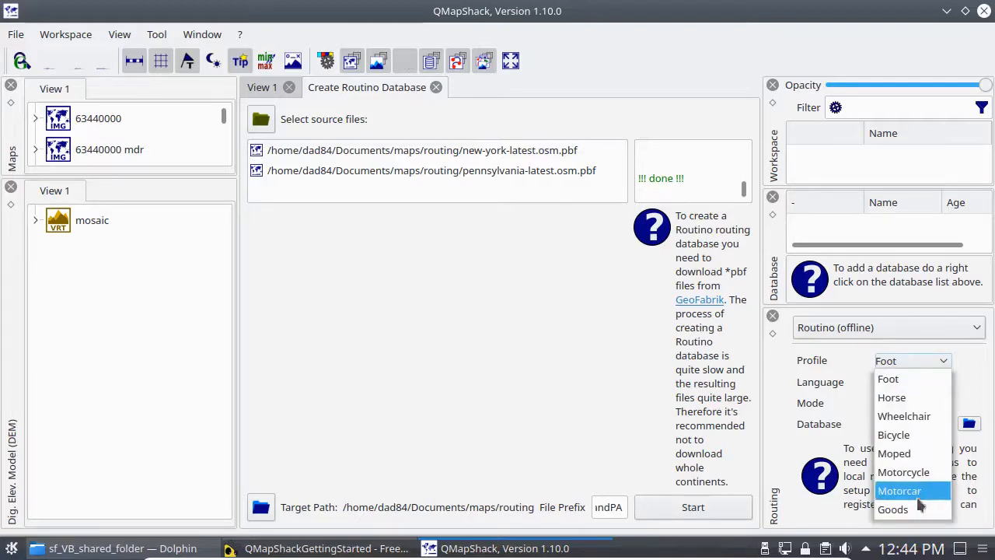
left_click(909, 436)
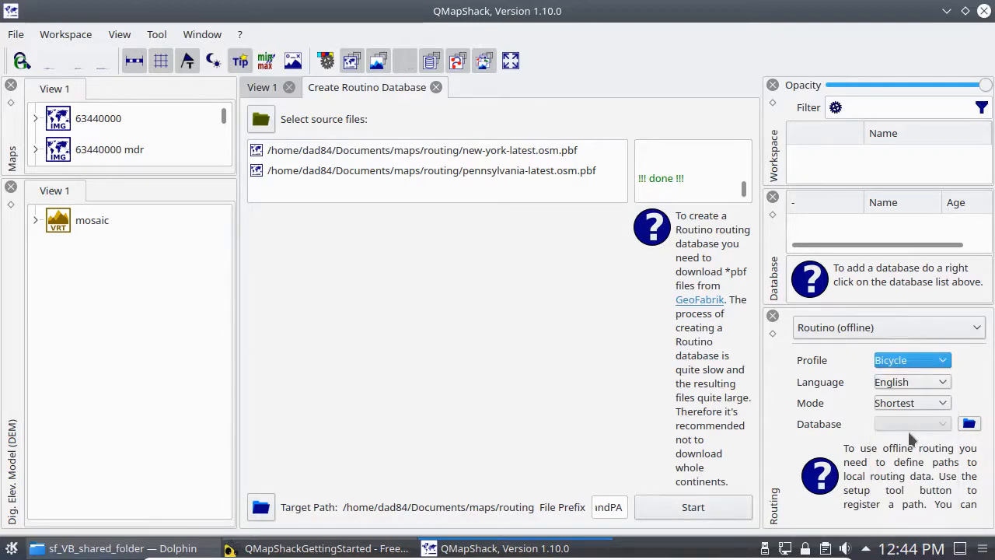
Step: Register ~/Documents/maps/routing as the Routino data path for offline routing, and close the Create Routino Database tool
left_click(969, 424)
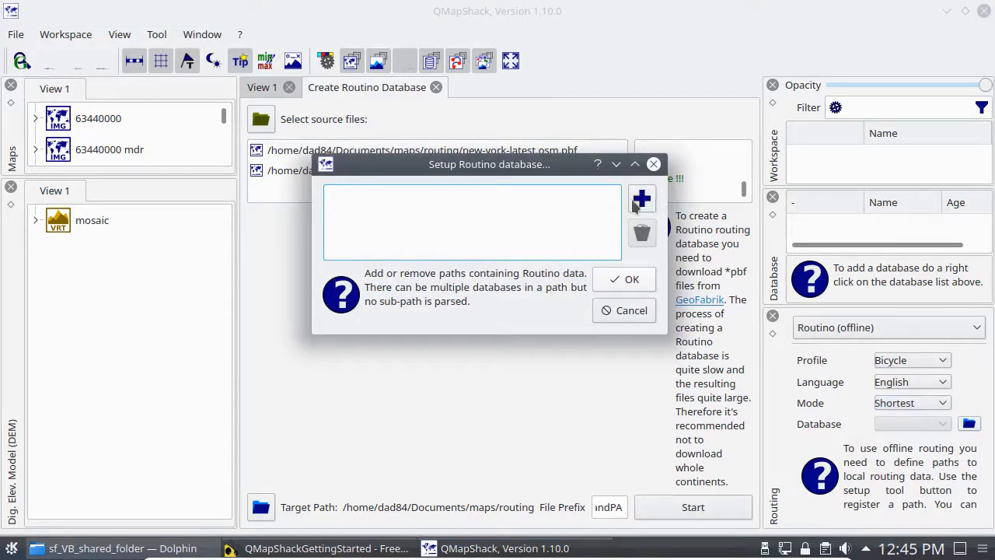
left_click(642, 200)
left_click(364, 148)
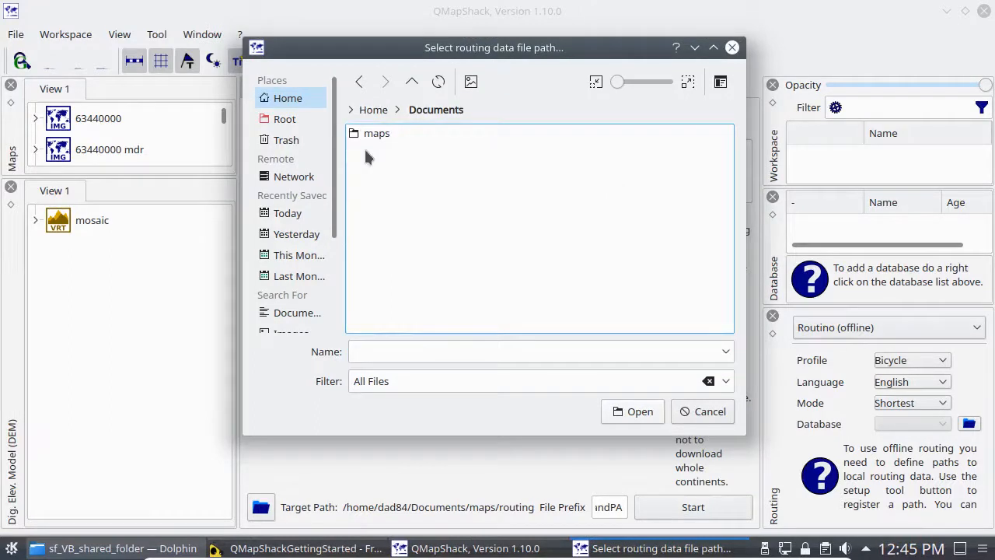
left_click(367, 133)
left_click(374, 170)
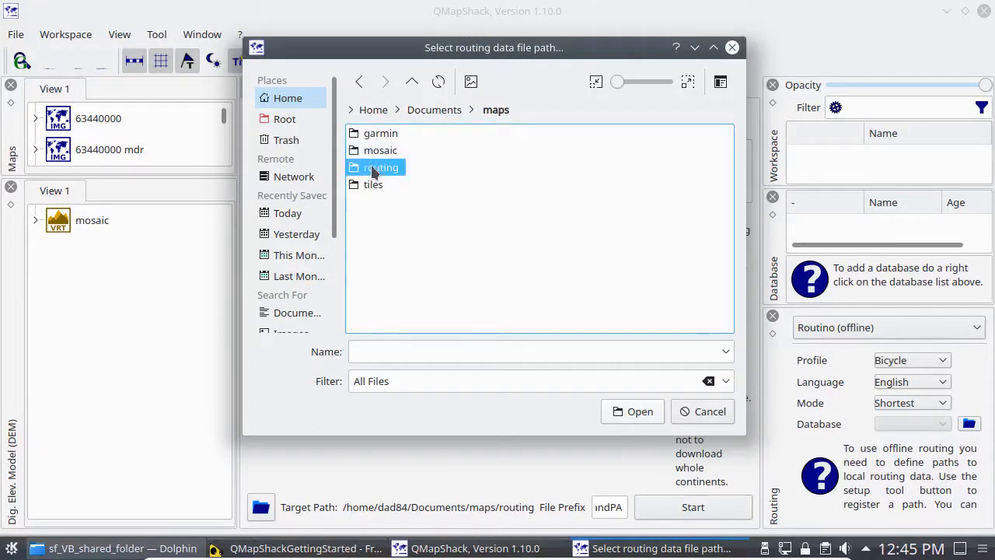
left_click(374, 170)
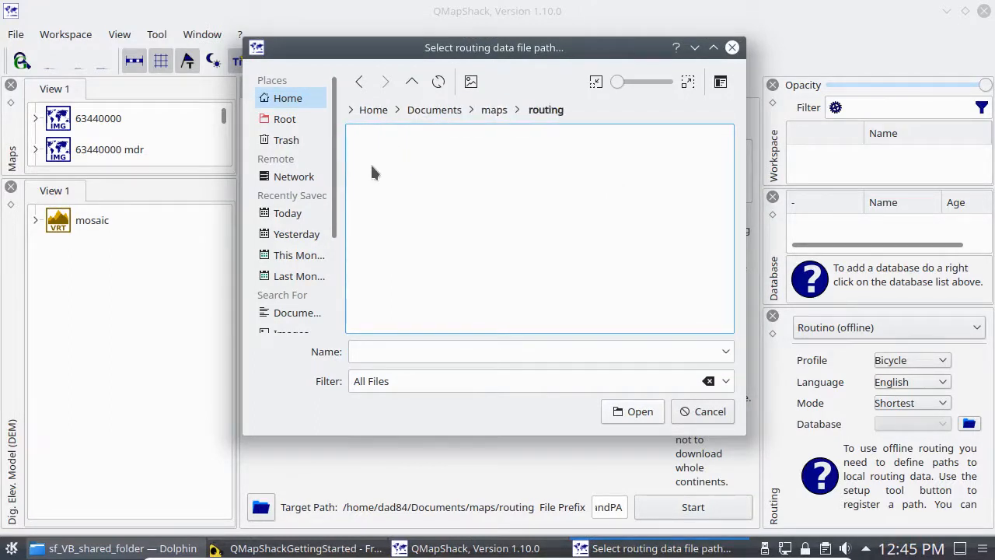
left_click(627, 411)
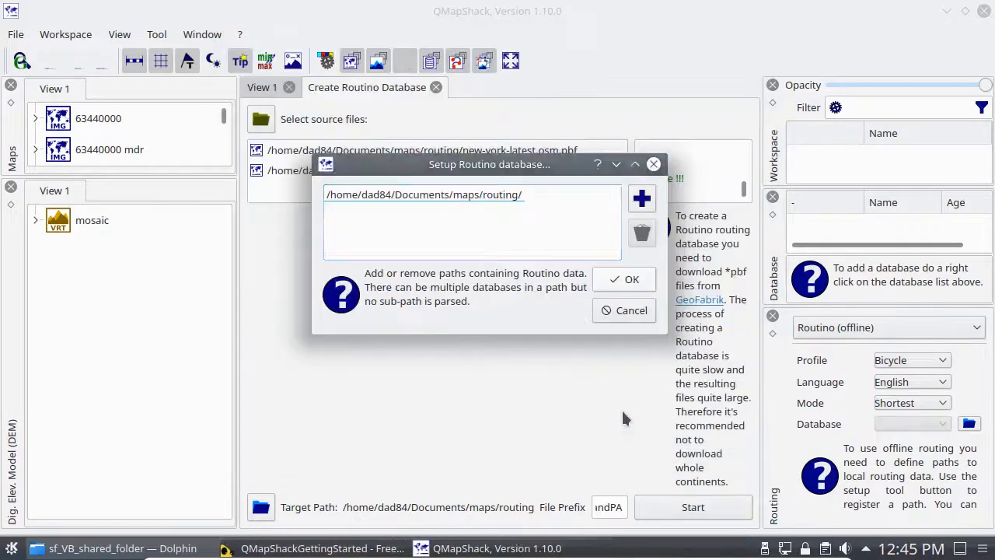
left_click(620, 283)
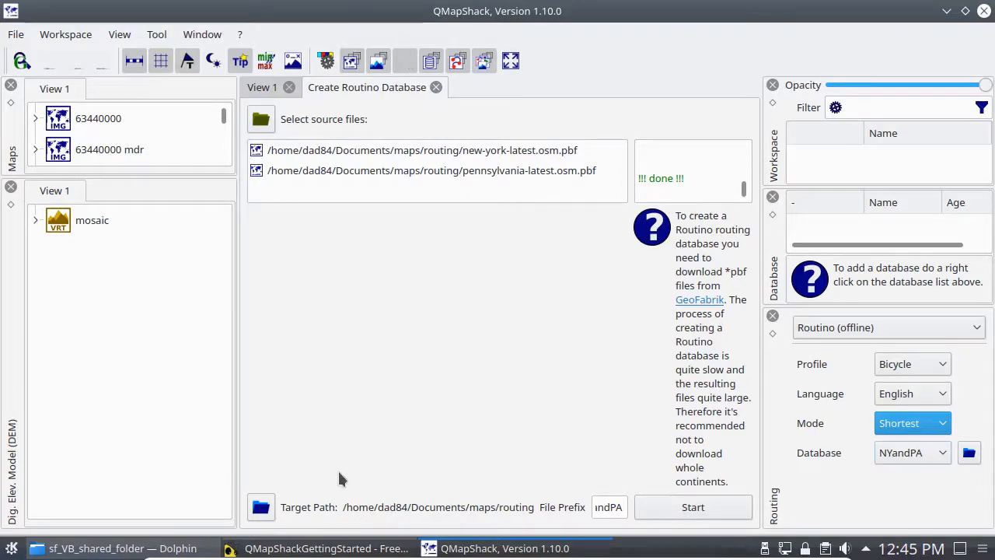
left_click(436, 87)
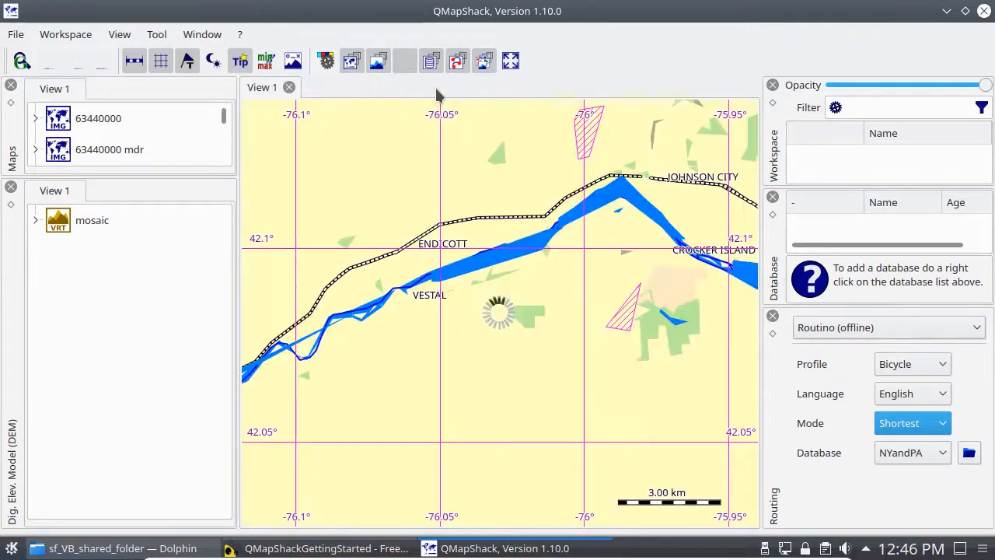